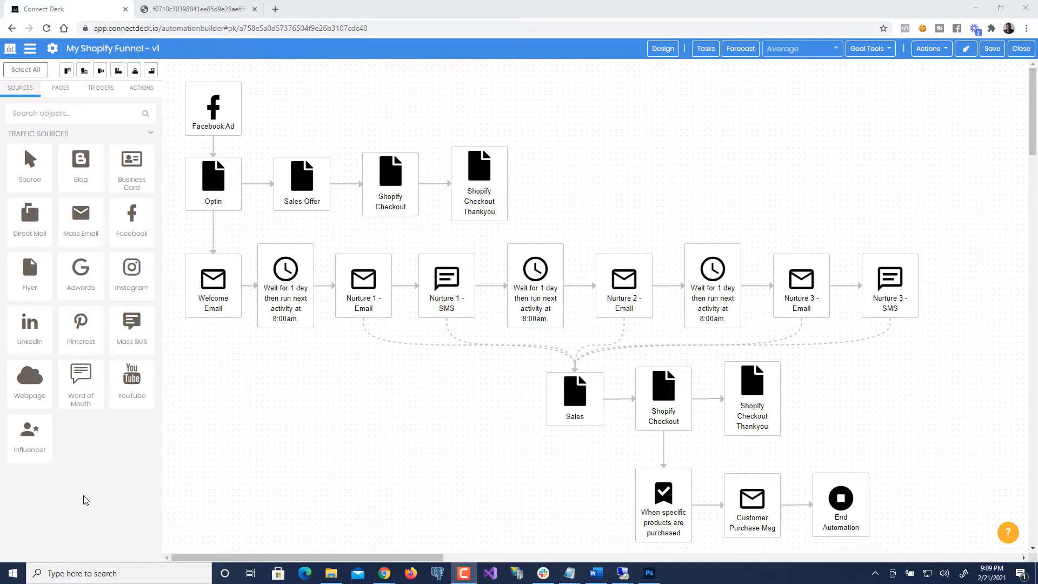
- Bring Chrome forward and select the Optin node in the My Shopify Funnel - v1 map
click(85, 494)
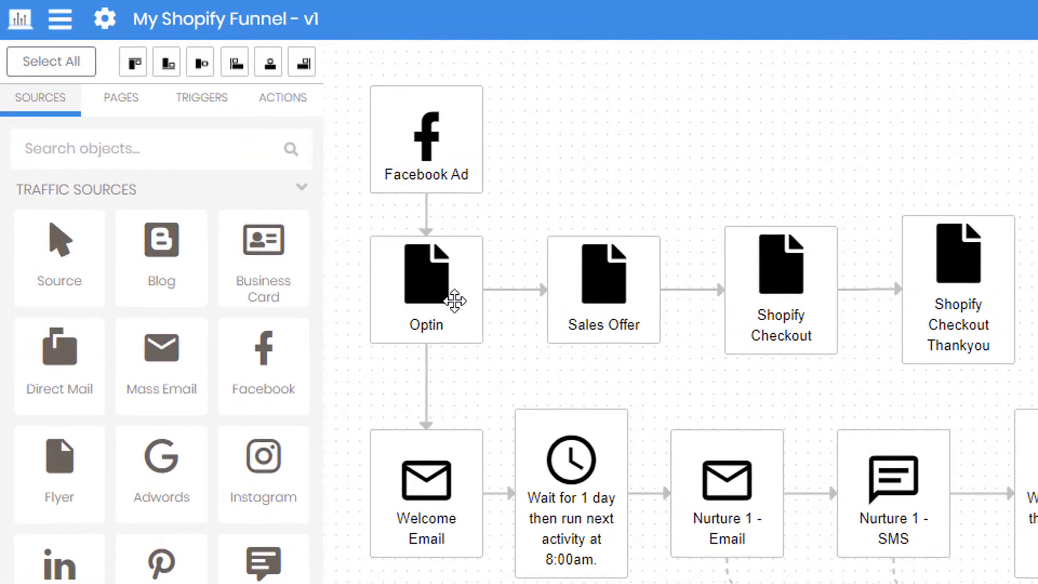
click(440, 293)
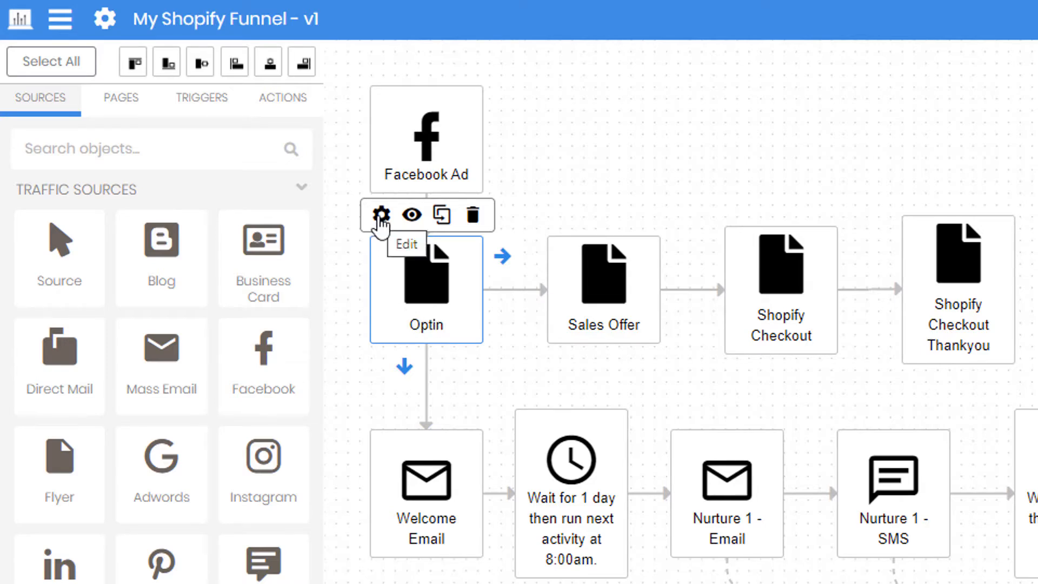
- Replace the Optin page's path with myoffer in Opt-in Page Settings
click(382, 216)
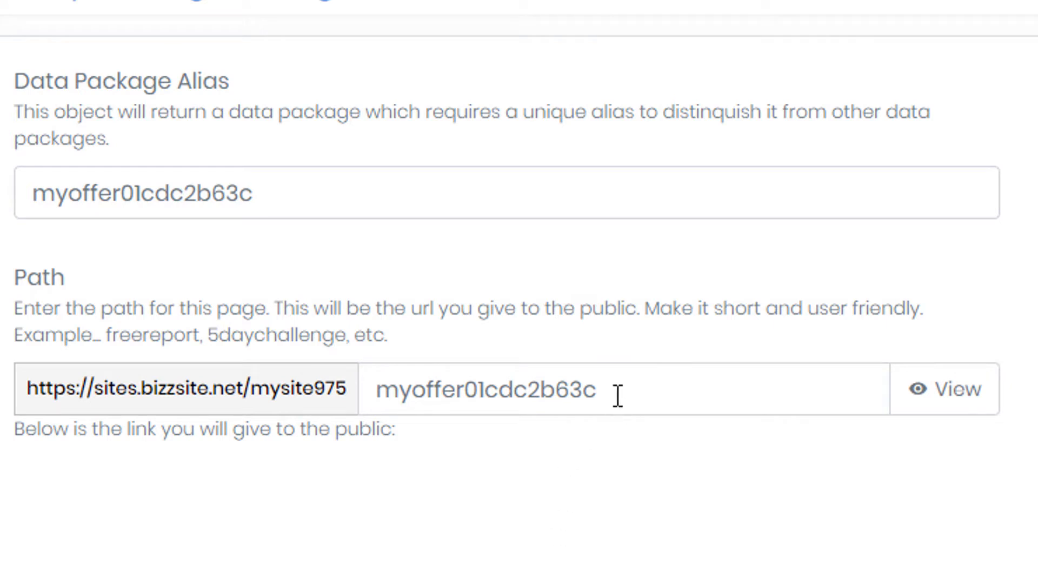
drag(643, 393, 355, 385)
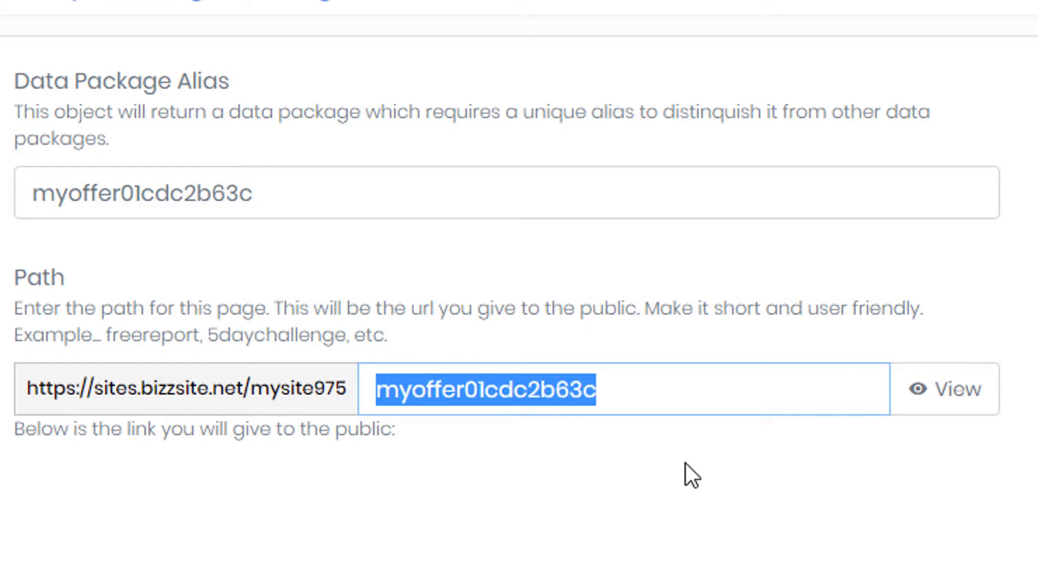
text(myoffer)
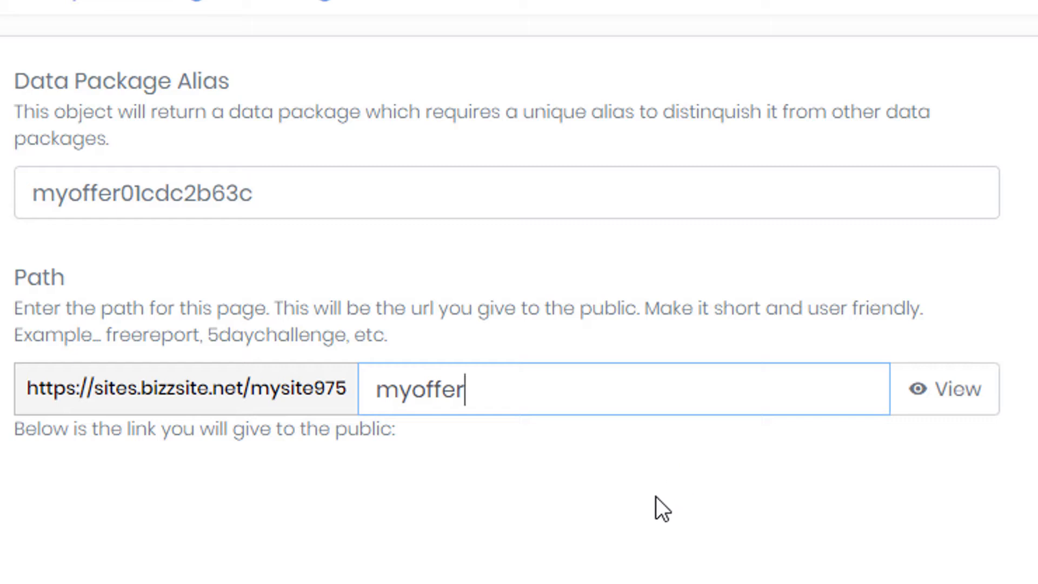
click(656, 553)
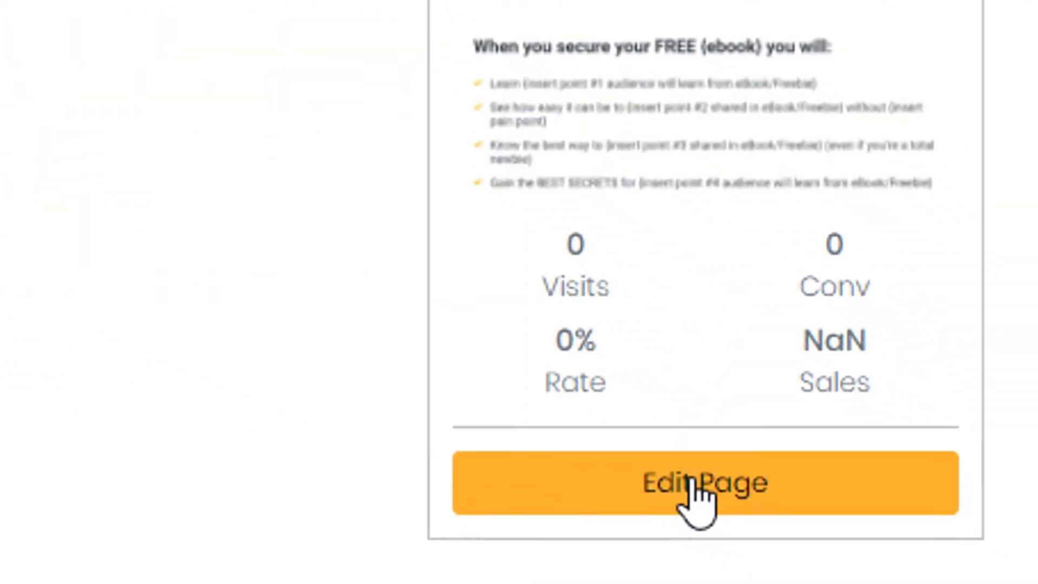
- Open the Optin page in the editor and scroll through its Skincare Beauty Basics ebook template
click(691, 481)
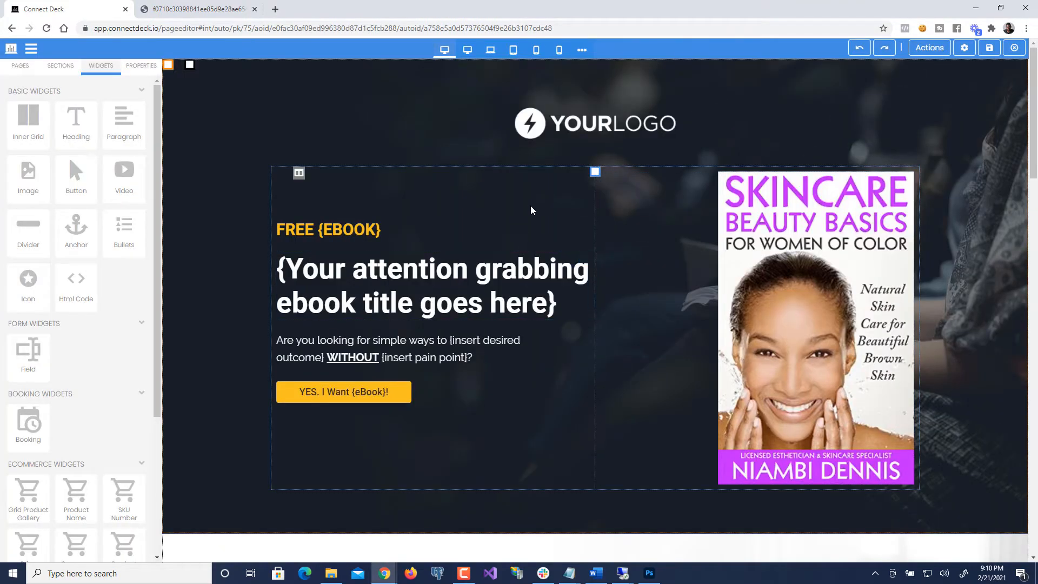
scroll(619, 226, down, 2)
scroll(619, 227, up, 2)
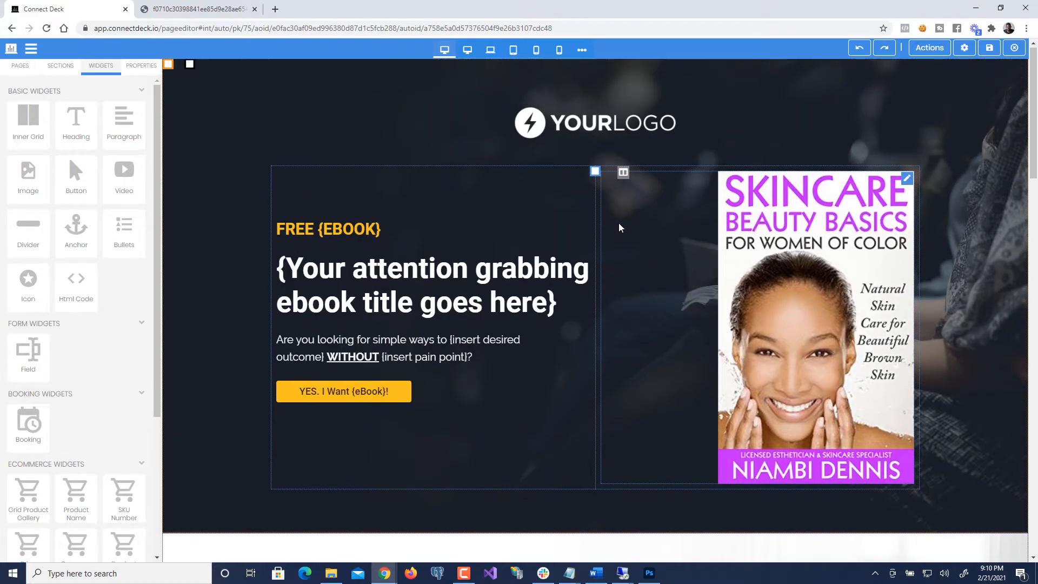
scroll(620, 227, down, 7)
scroll(620, 227, down, 15)
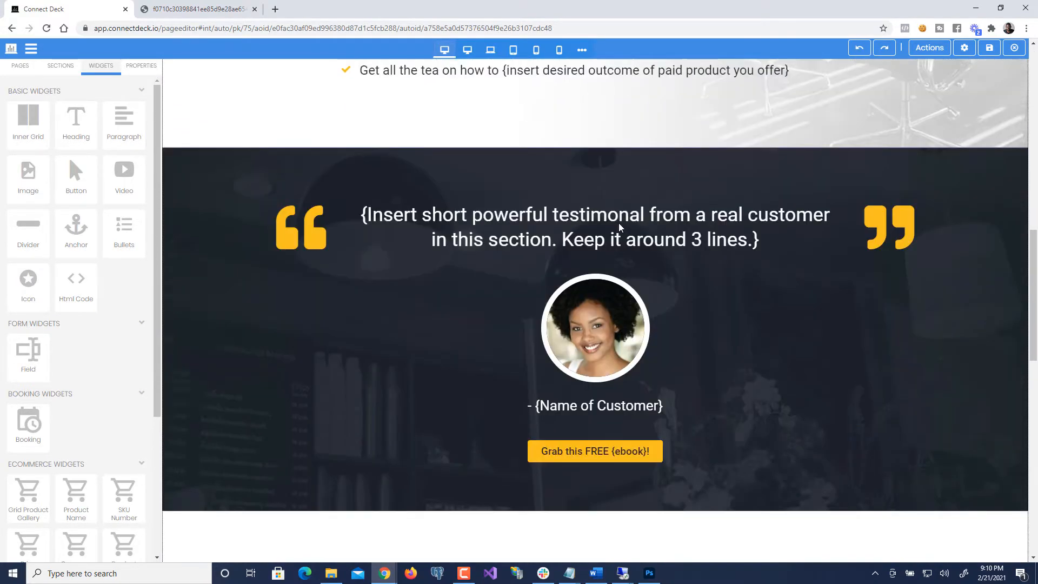
scroll(620, 227, down, 5)
scroll(620, 227, up, 18)
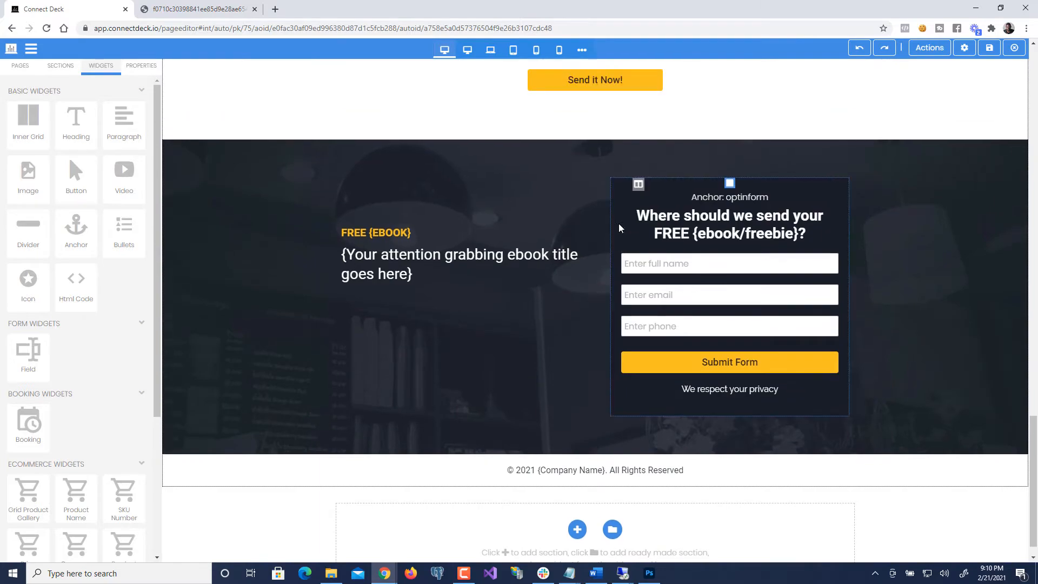
scroll(622, 225, up, 7)
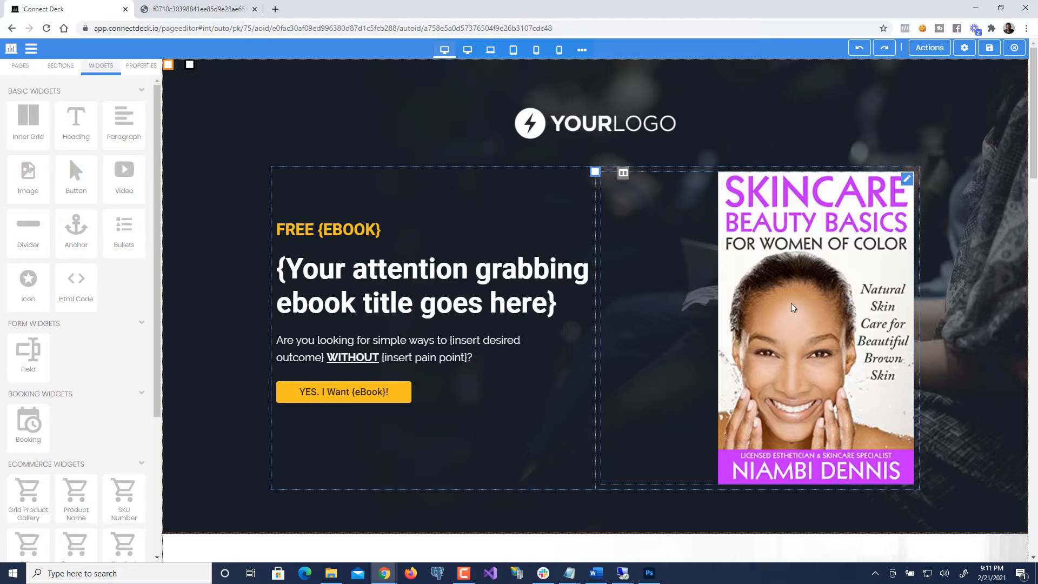
scroll(785, 331, down, 6)
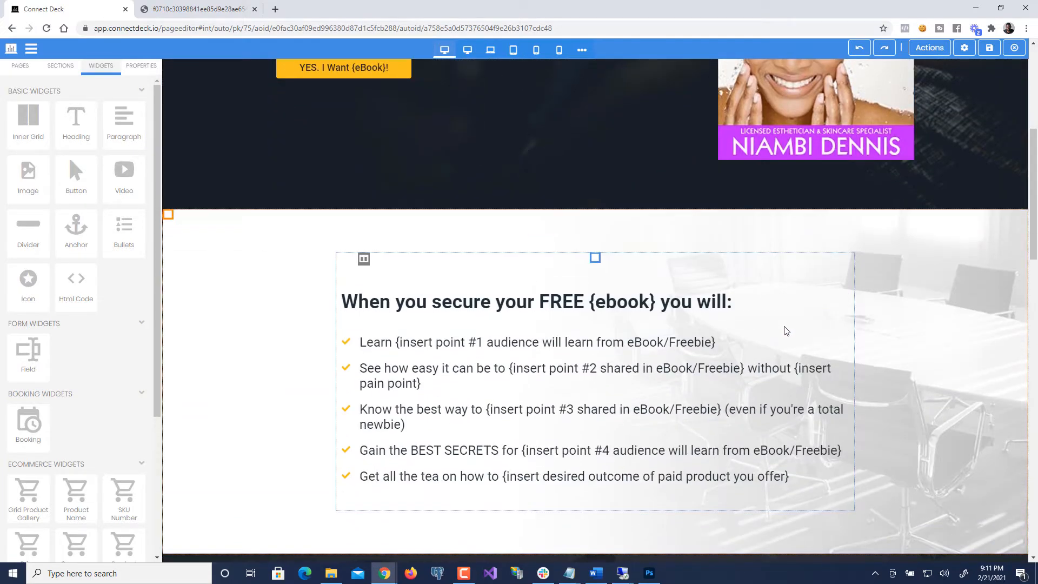
scroll(785, 331, up, 5)
scroll(785, 331, up, 2)
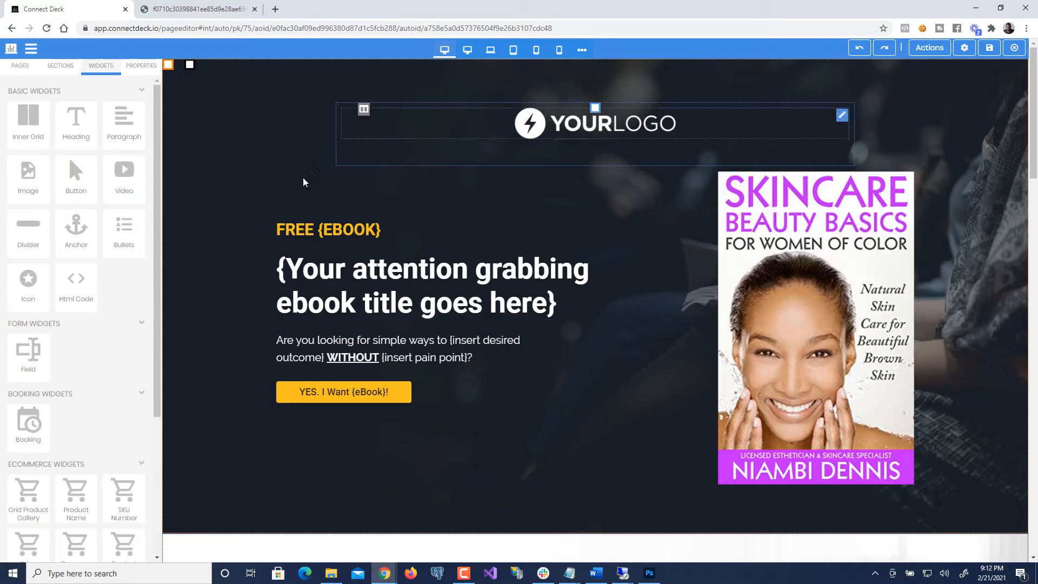
scroll(401, 165, down, 1)
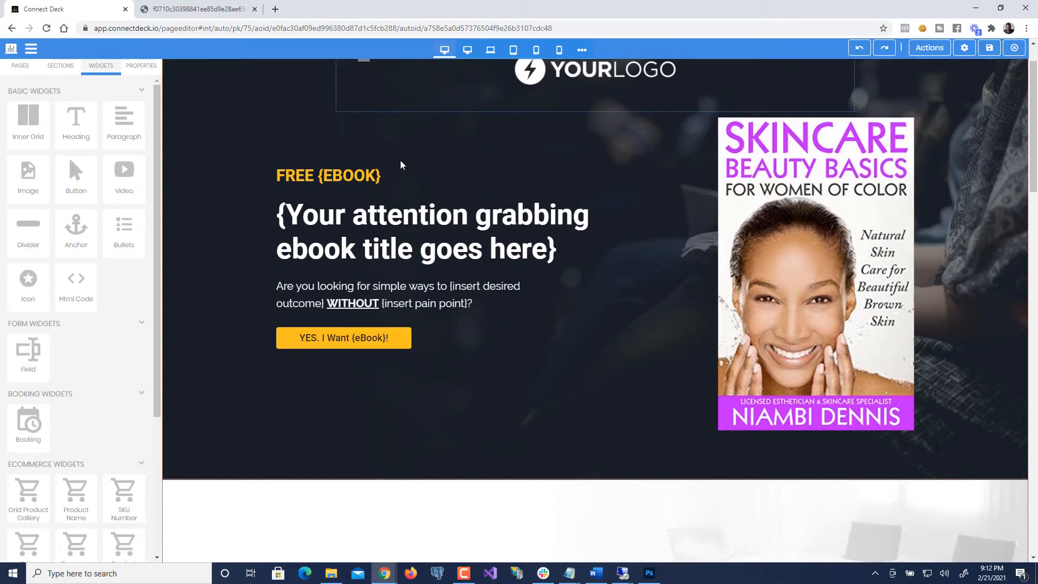
scroll(401, 165, down, 10)
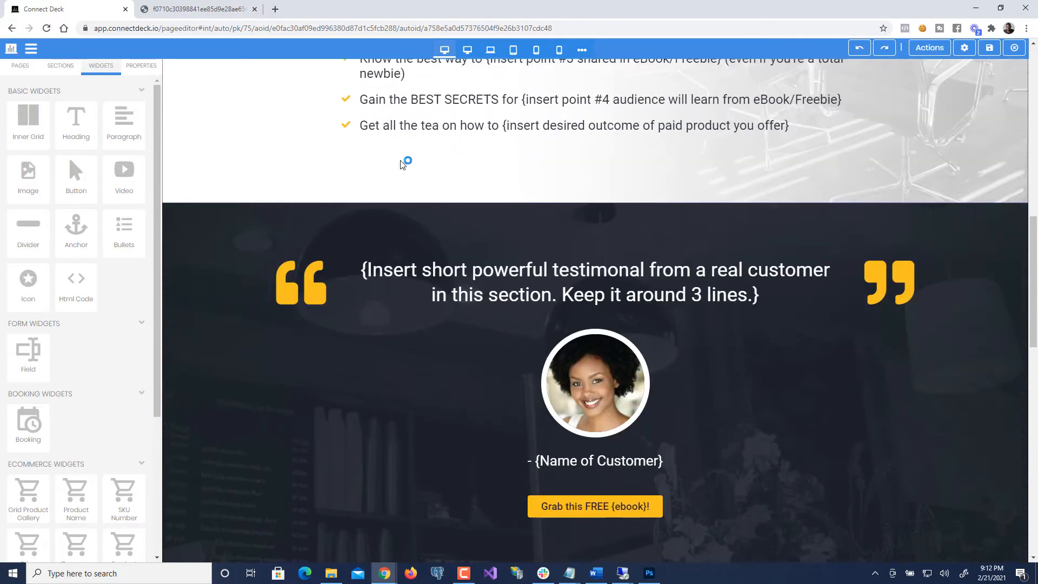
scroll(401, 164, down, 10)
scroll(401, 165, up, 7)
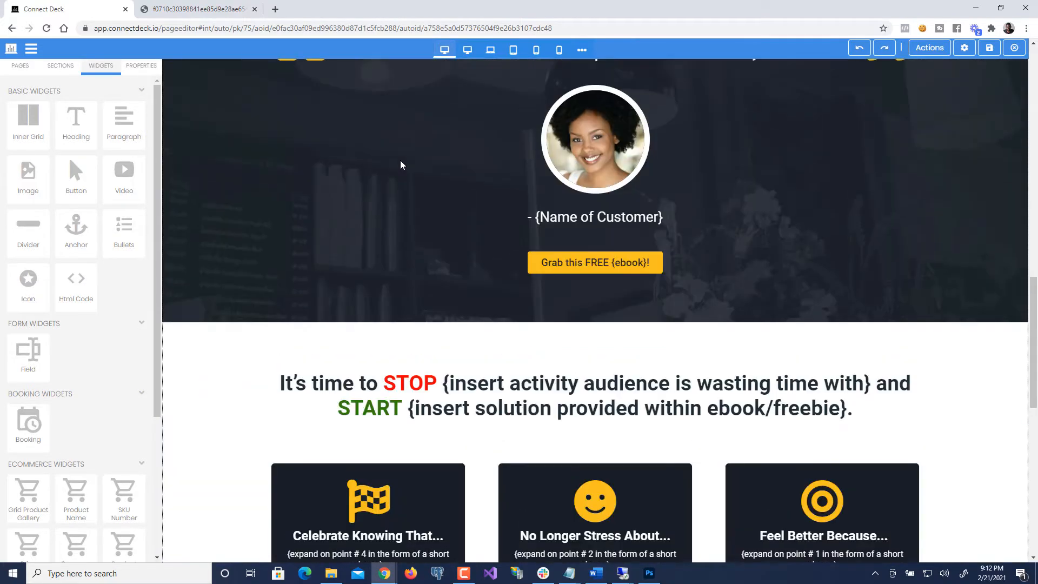
scroll(401, 165, up, 11)
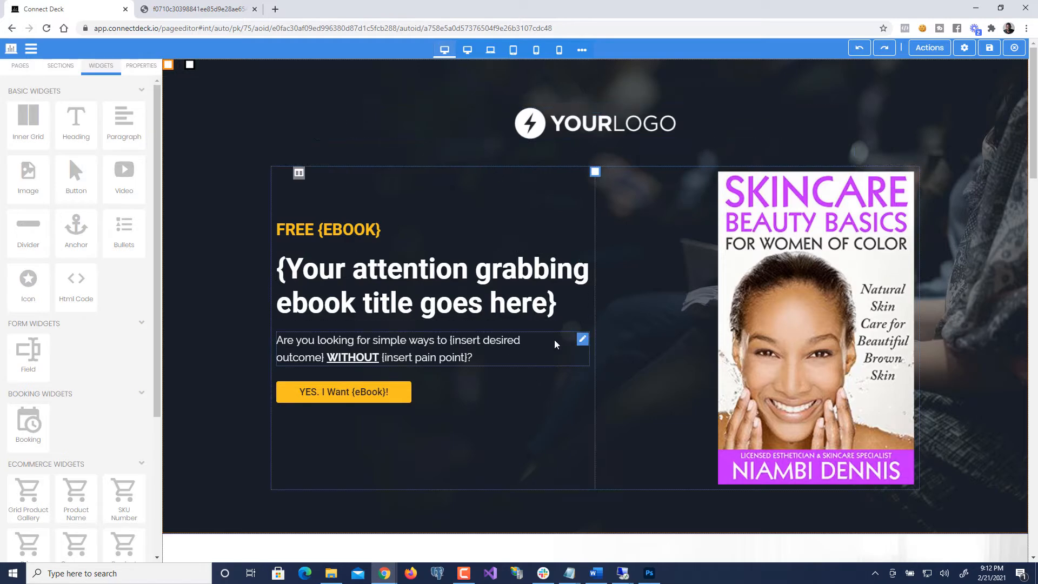
click(563, 128)
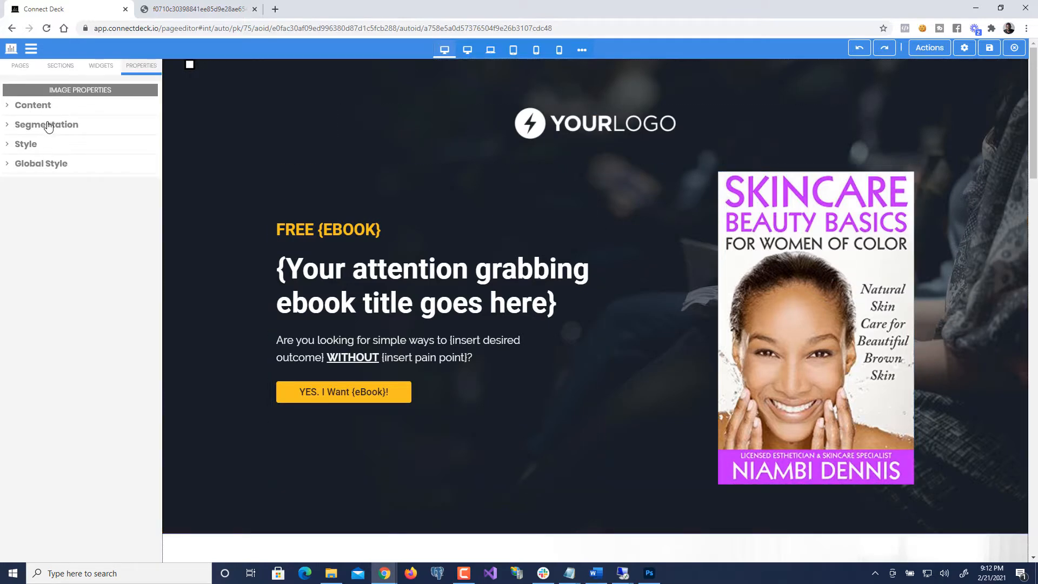
click(339, 231)
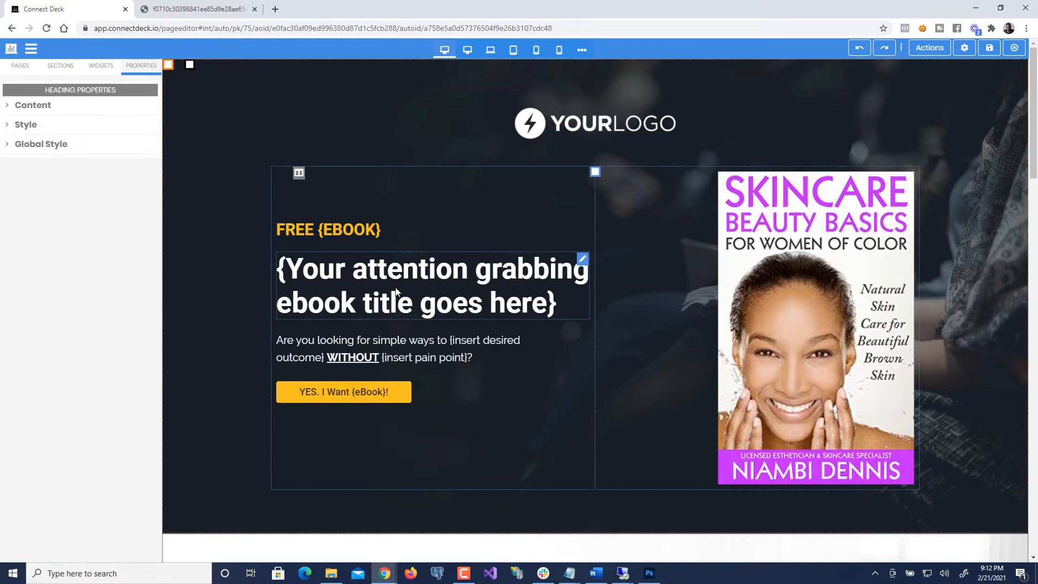
click(347, 396)
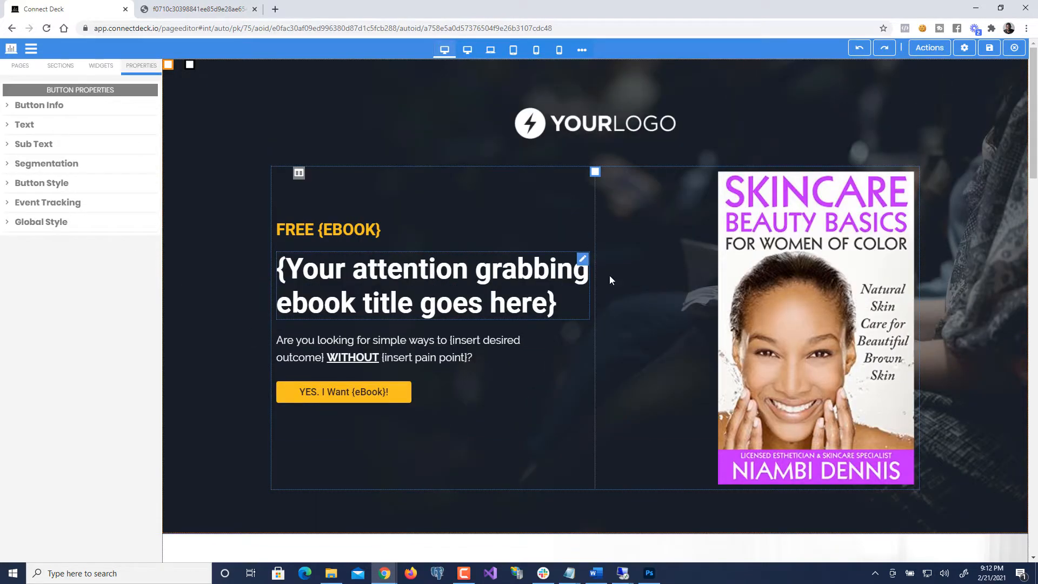
scroll(459, 250, down, 8)
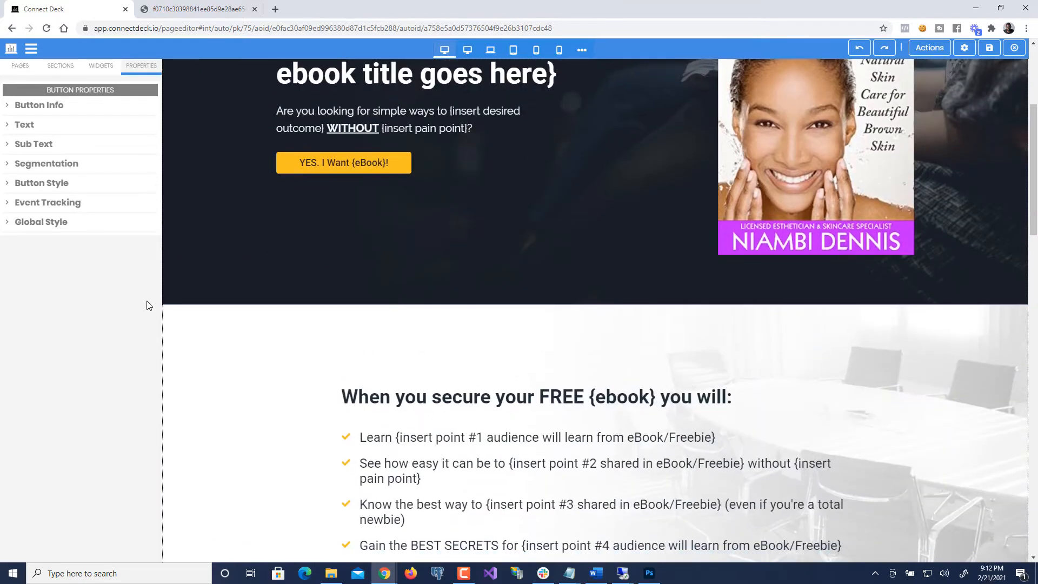
scroll(158, 293, down, 10)
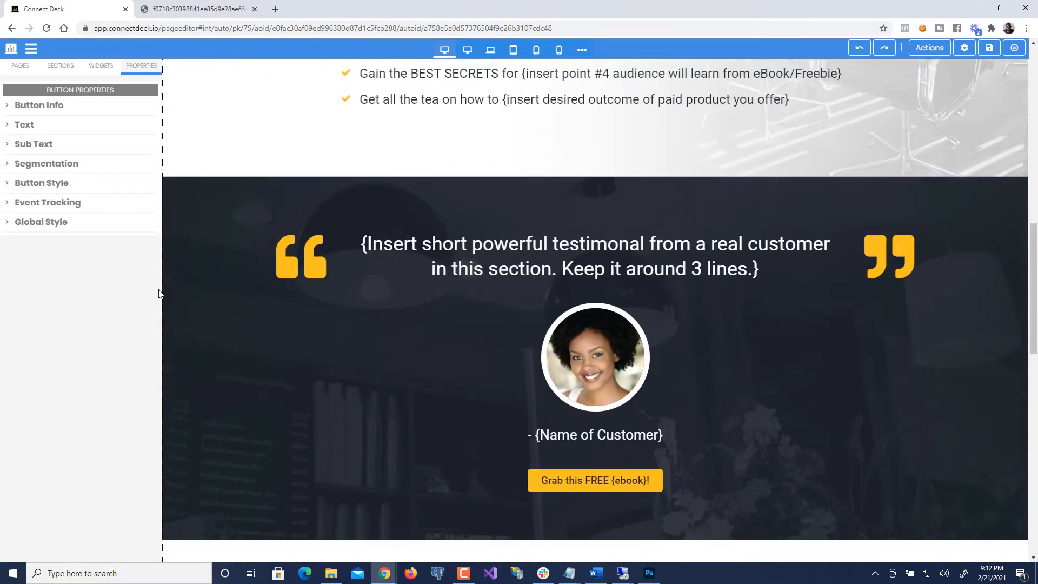
scroll(158, 294, down, 9)
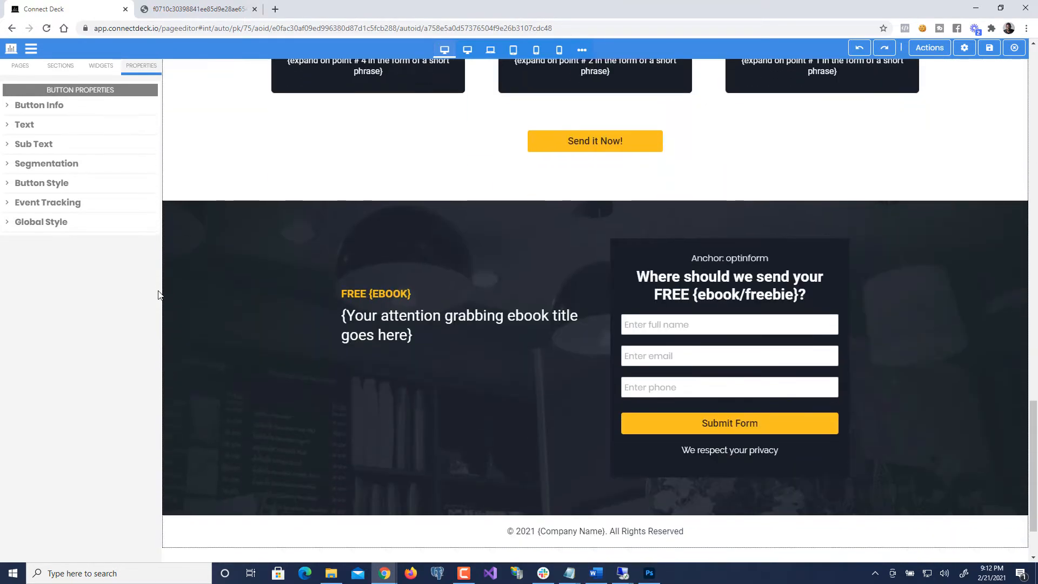
scroll(159, 295, up, 6)
scroll(159, 295, up, 19)
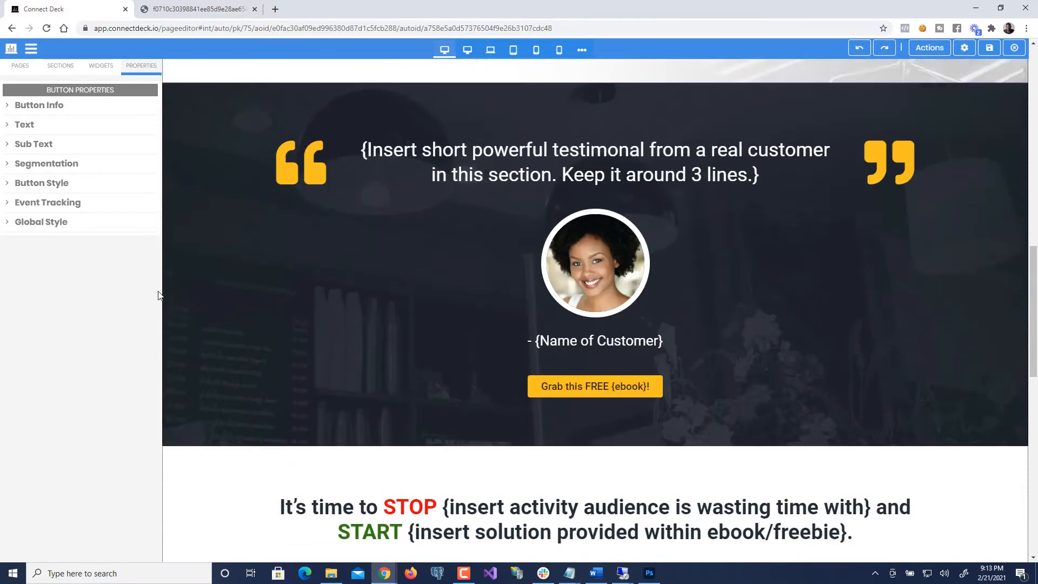
scroll(158, 295, up, 3)
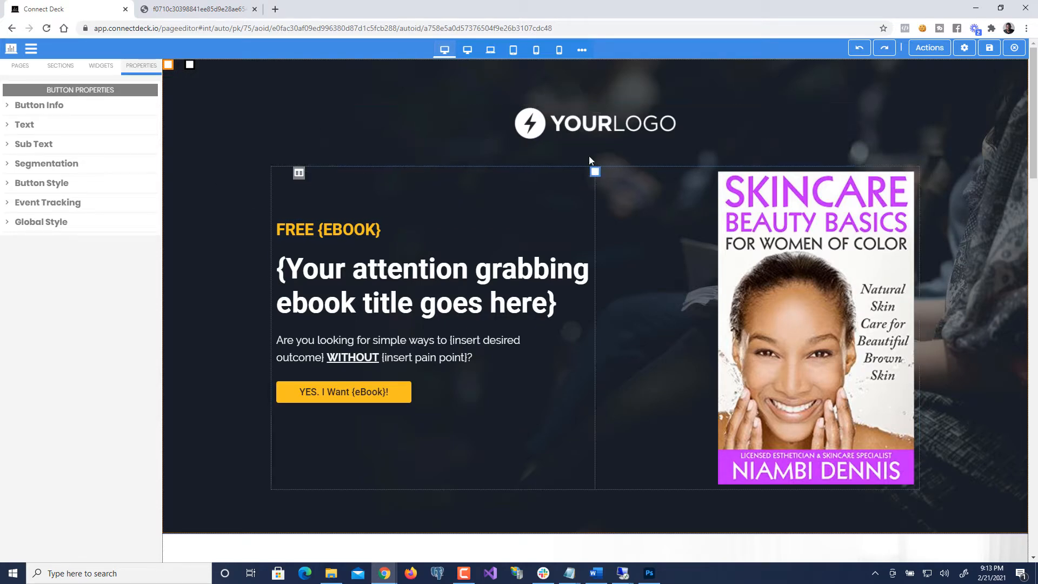
- Select the hero logo image and expand the Content section of its Image Properties
click(607, 127)
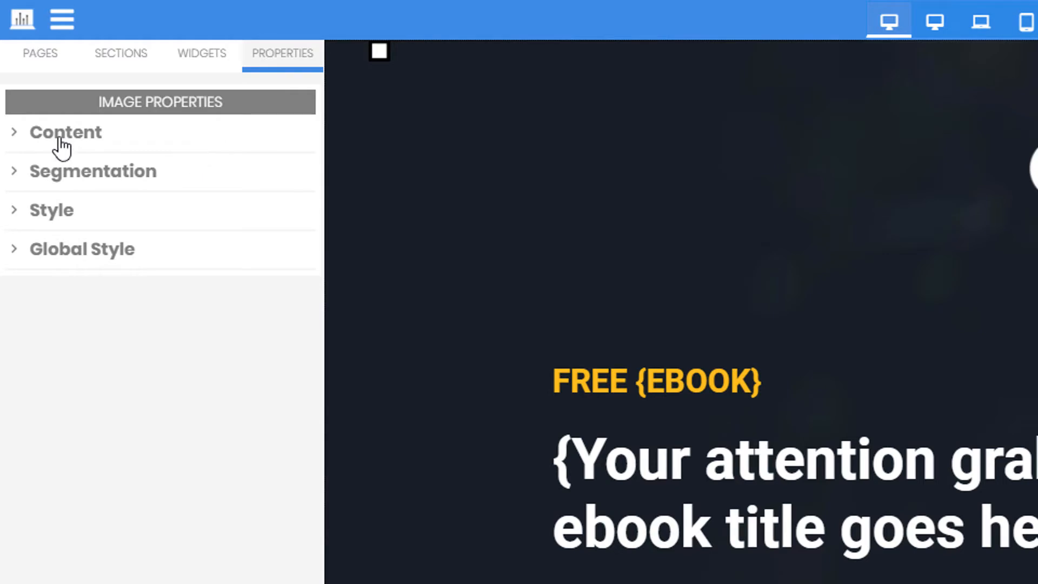
click(113, 141)
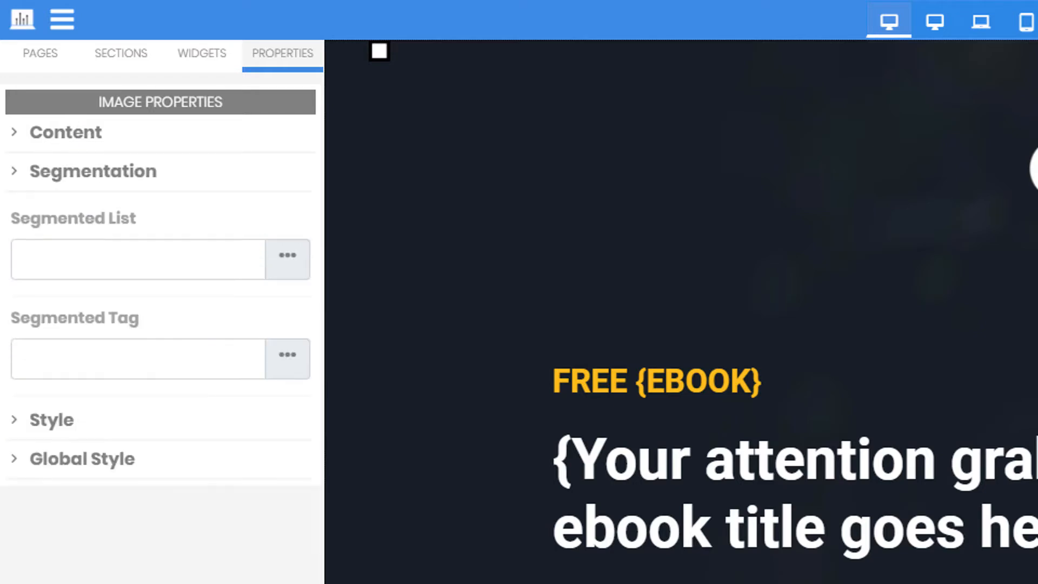
click(648, 475)
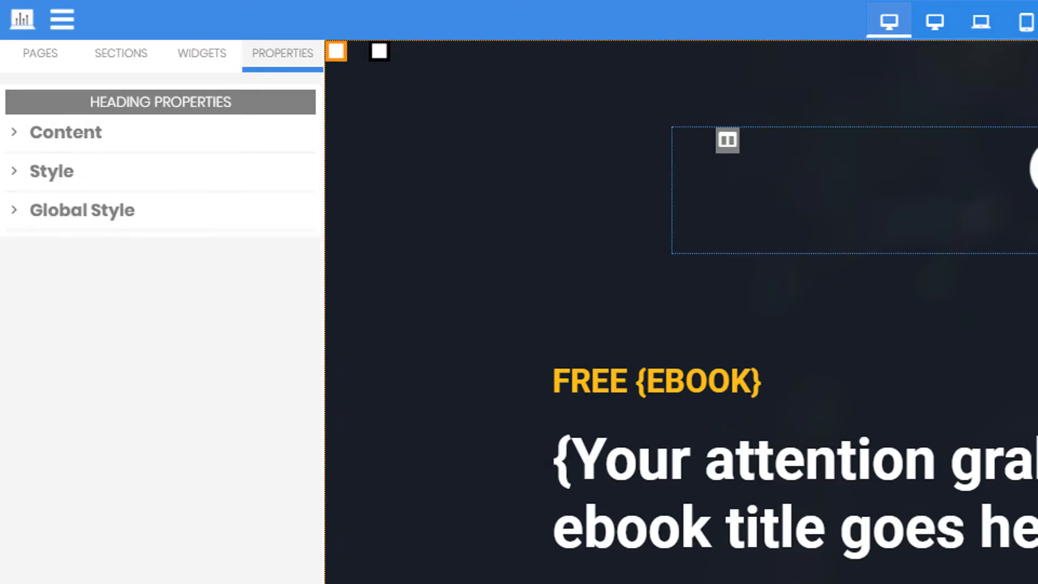
click(520, 182)
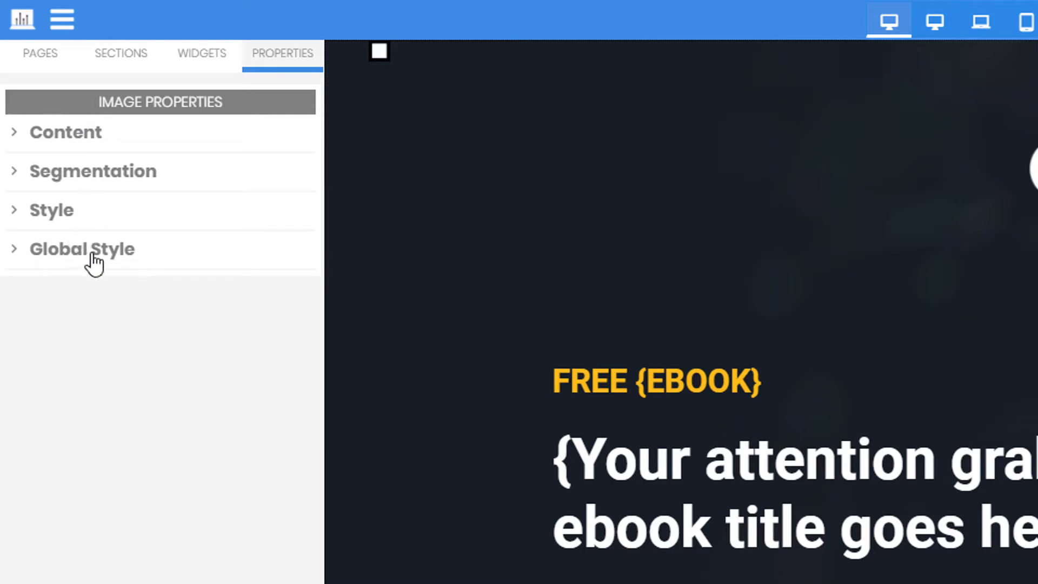
click(76, 147)
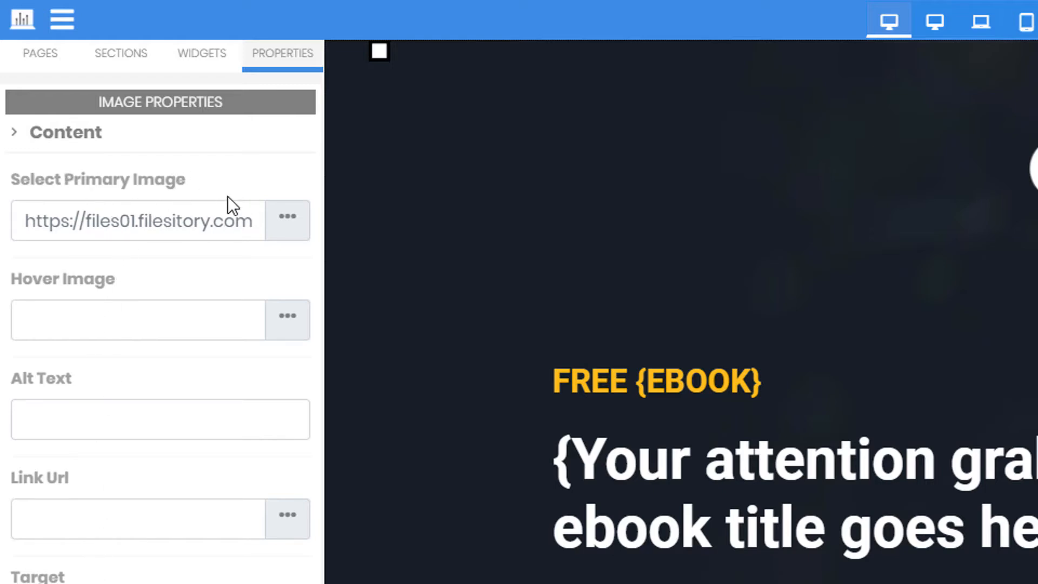
click(289, 222)
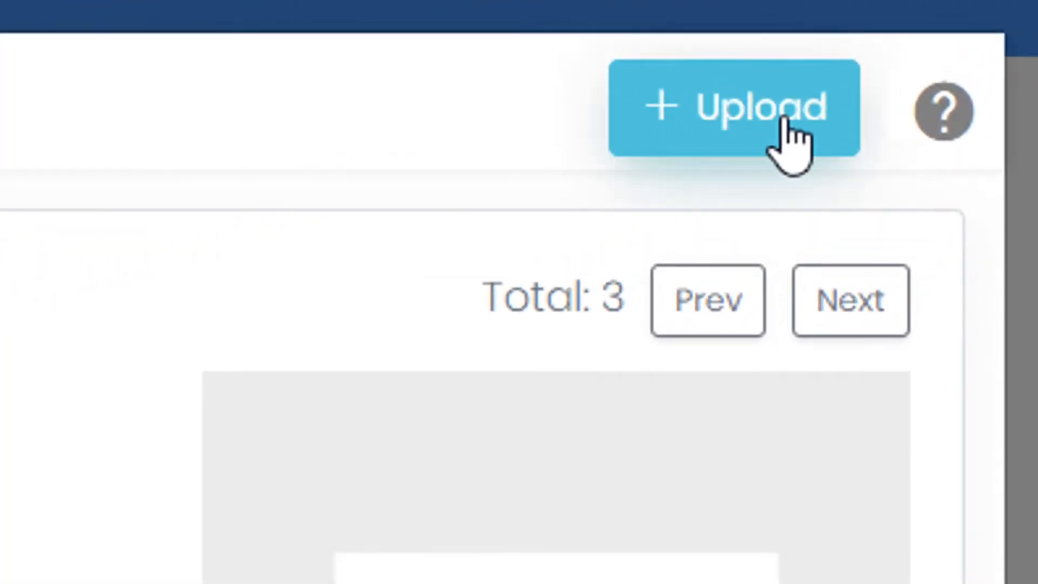
click(785, 120)
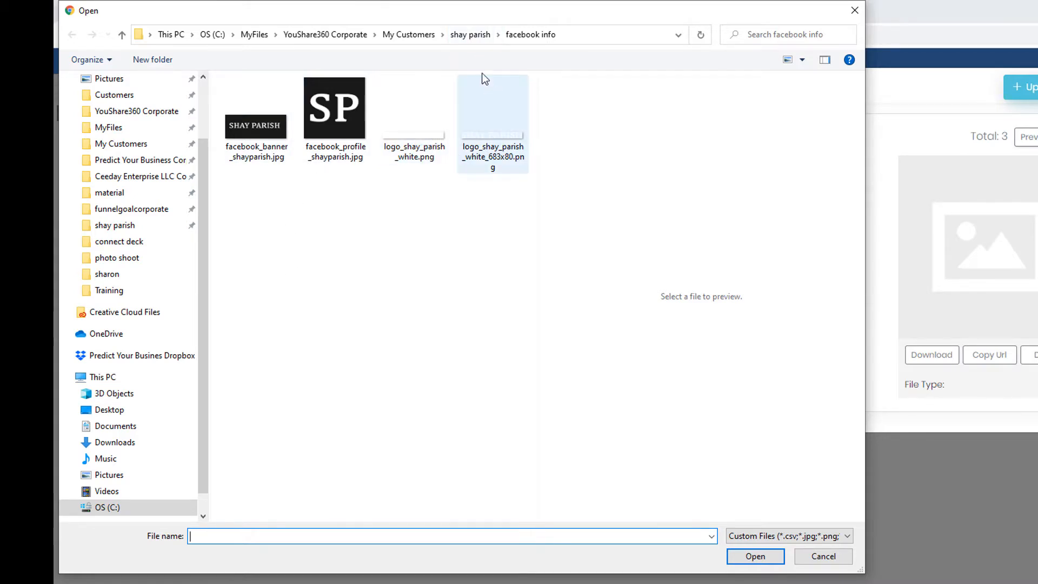
click(468, 40)
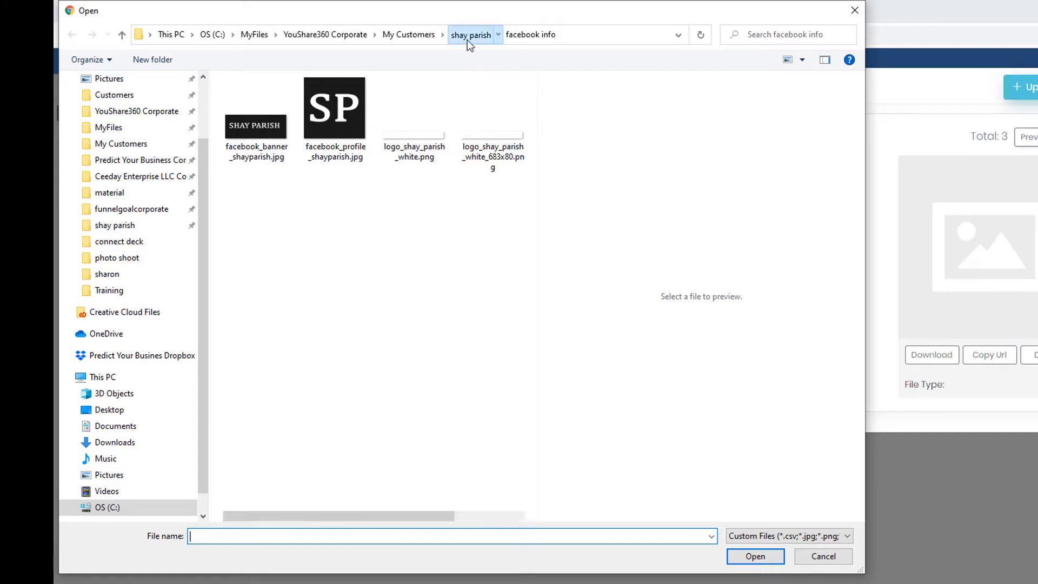
double_click(292, 112)
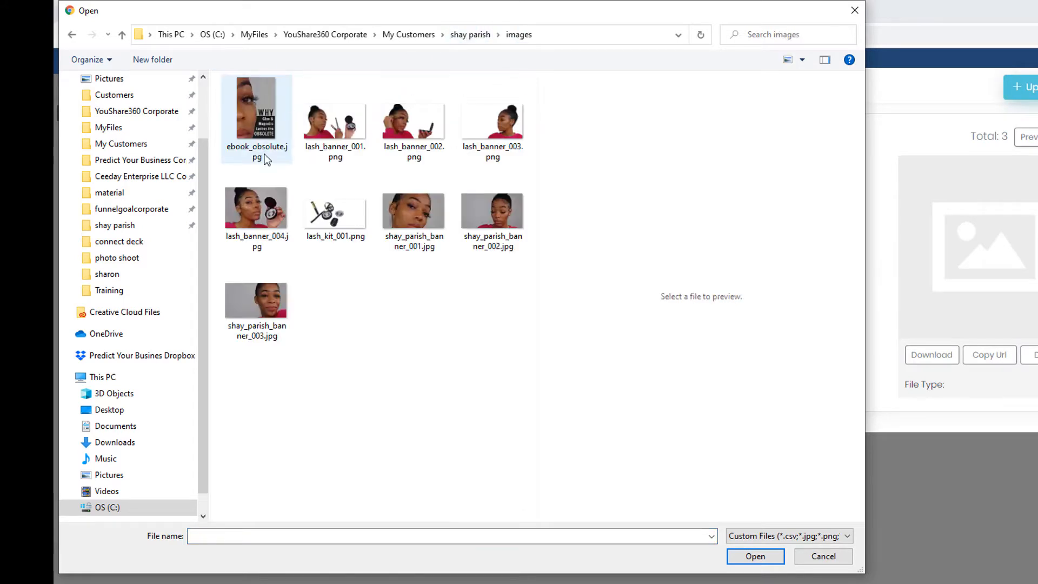
click(414, 218)
ctrl+click(498, 226)
ctrl+click(254, 307)
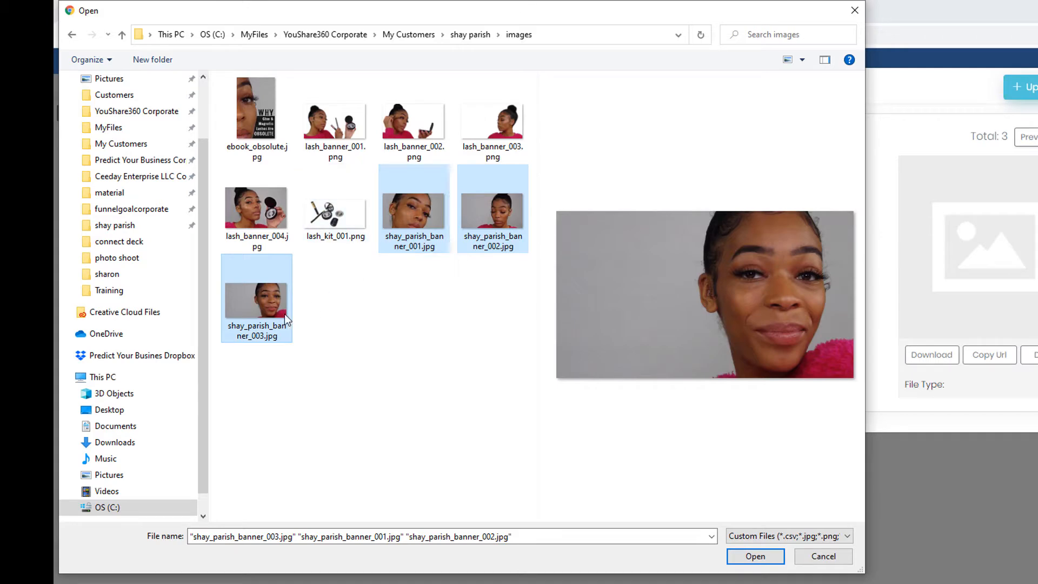
click(757, 555)
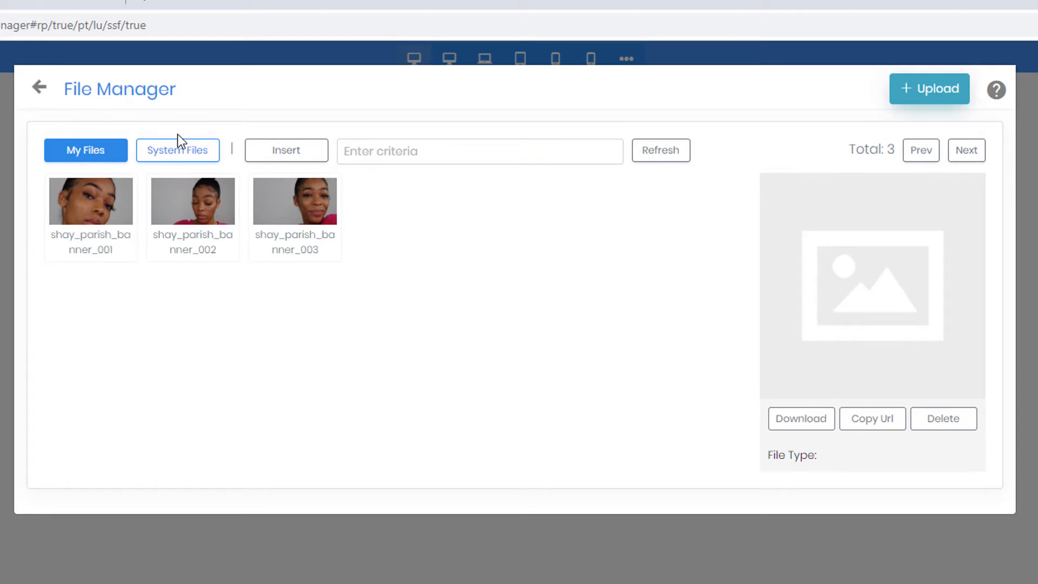
- Upload lash_banner_004.jpg and refresh My Files to list all seven images
click(176, 154)
click(103, 157)
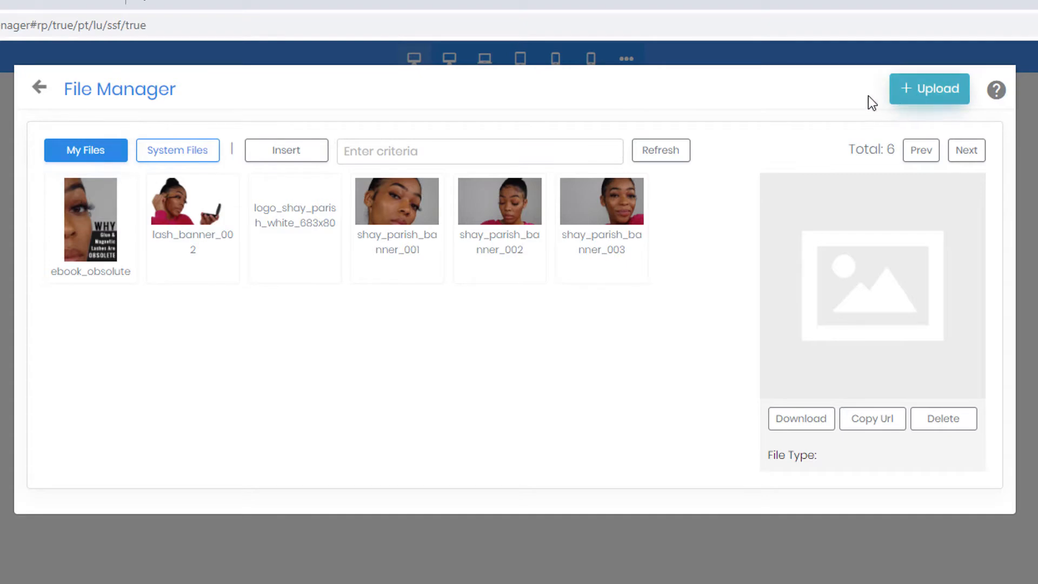
click(928, 96)
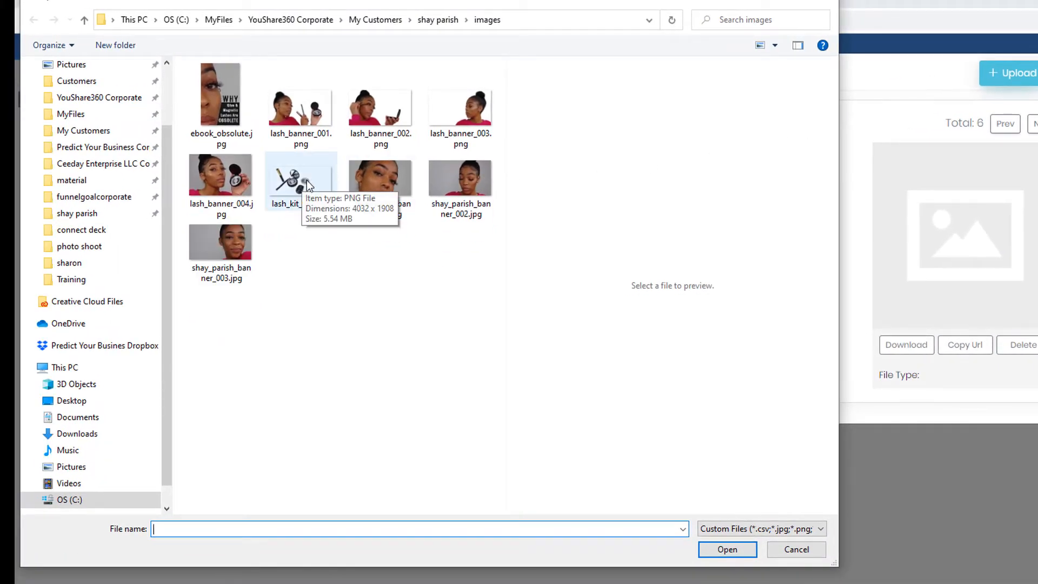
click(236, 186)
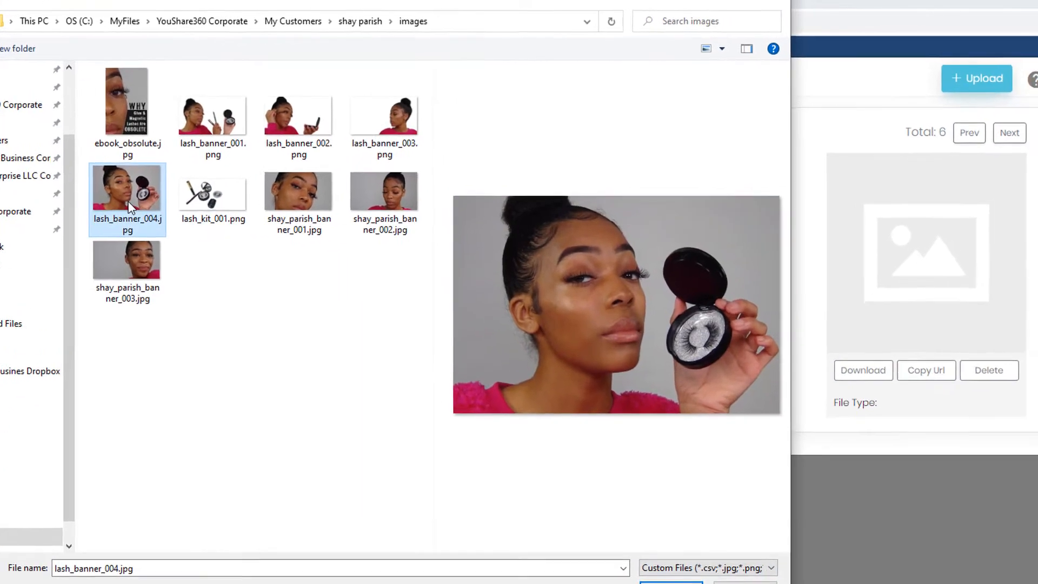
key(Return)
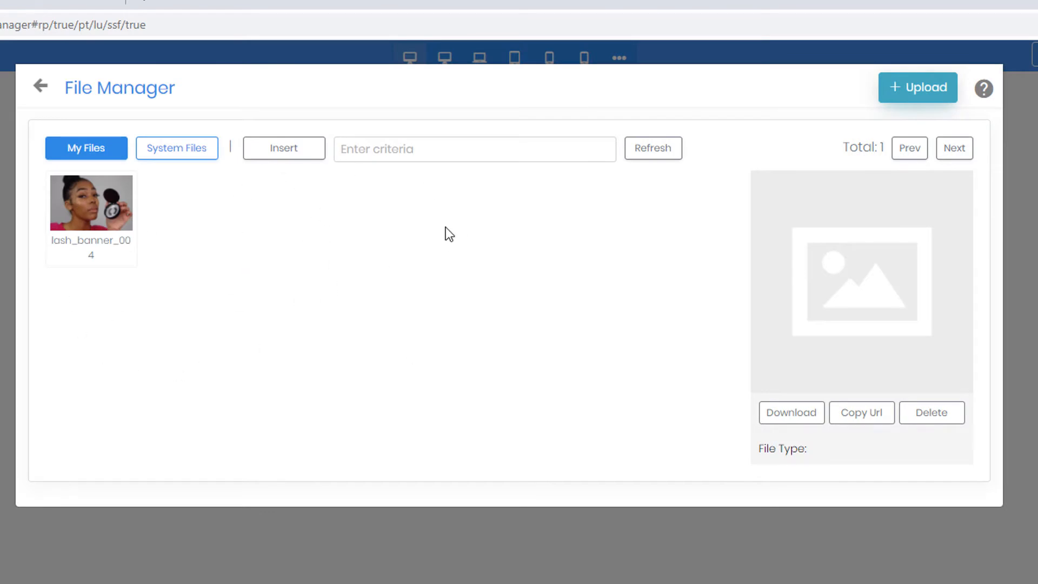
click(108, 219)
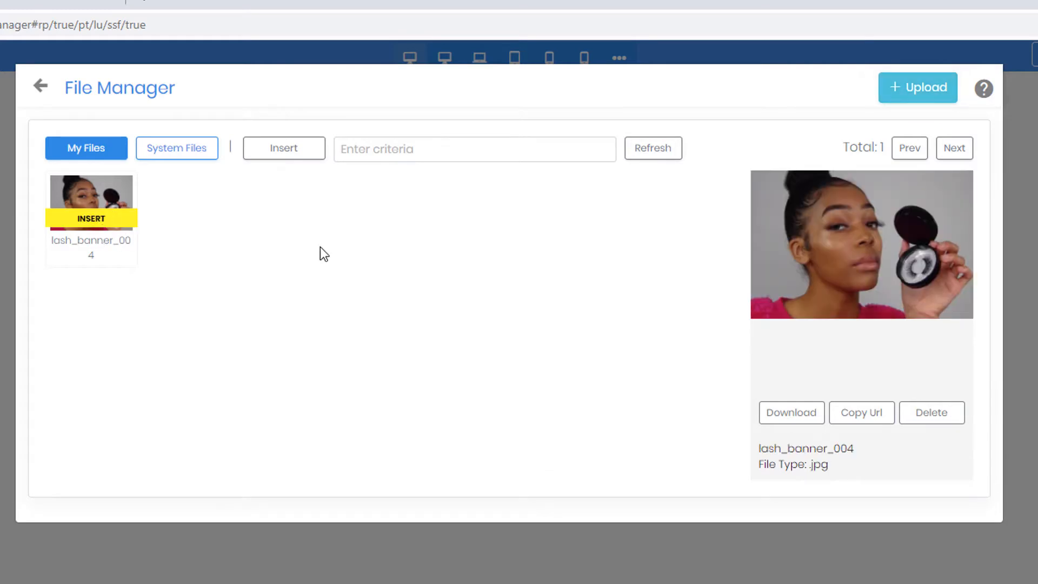
click(660, 155)
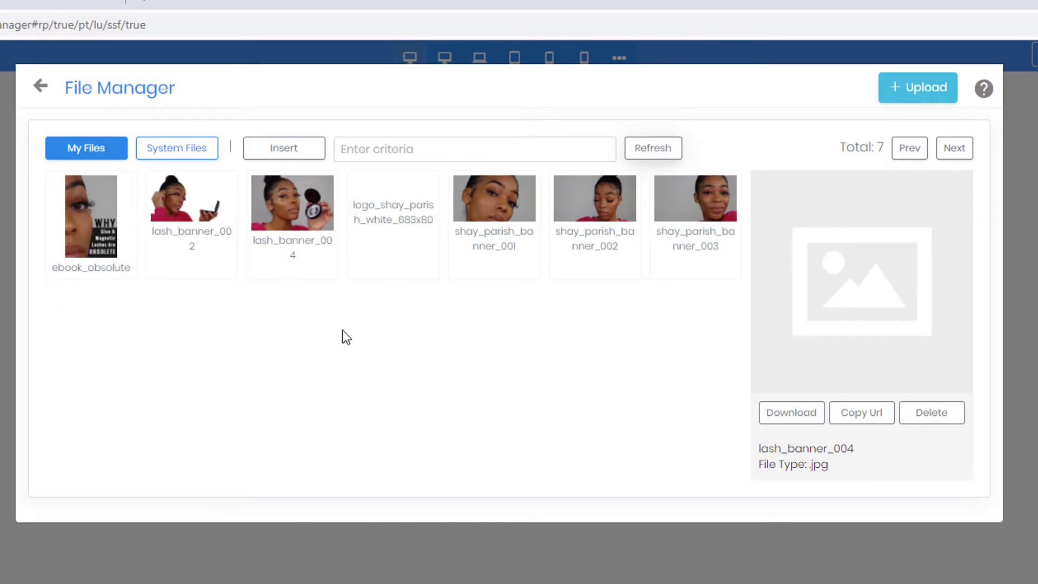
click(410, 153)
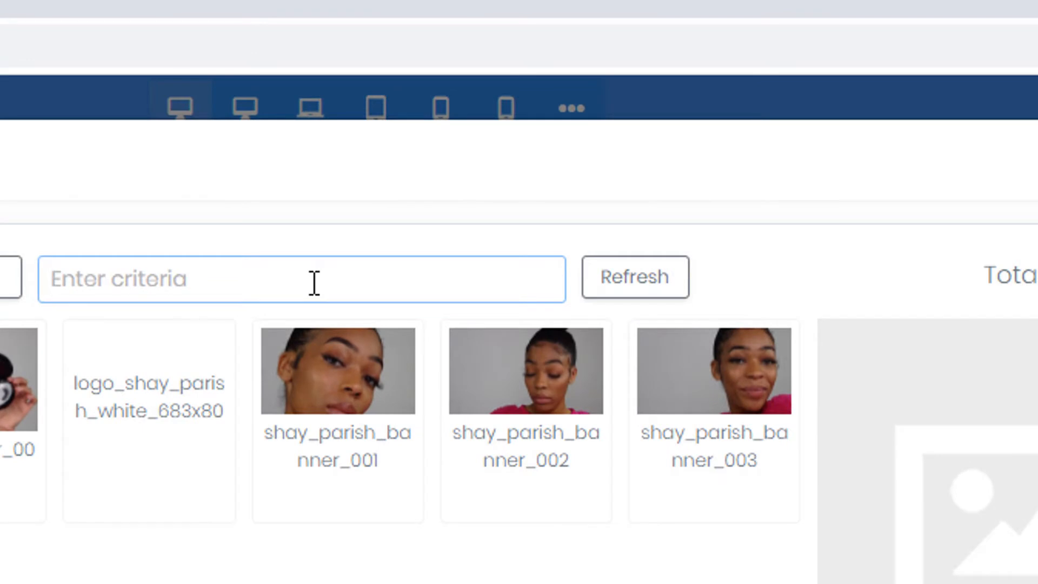
text(lash)
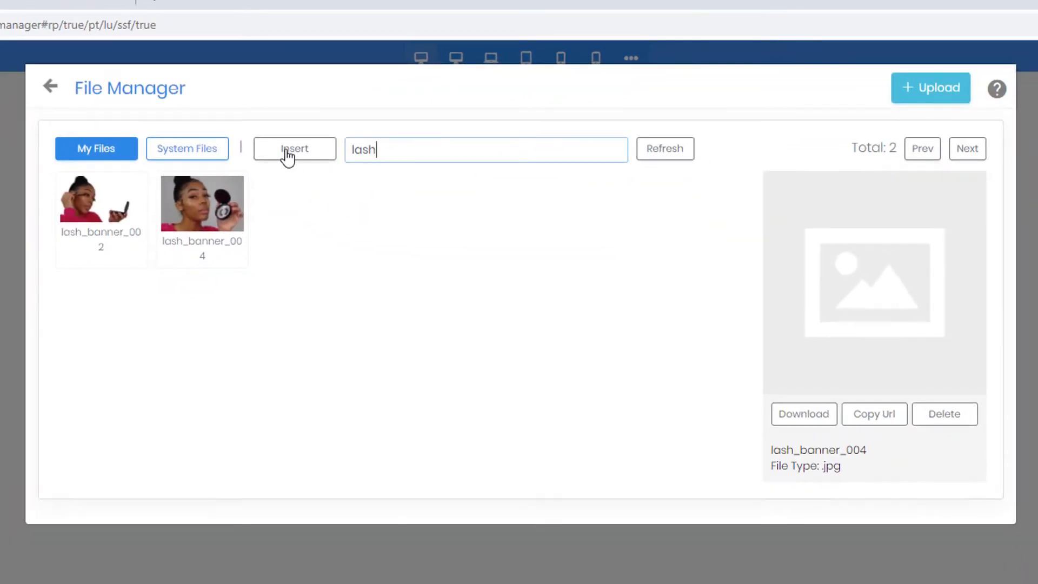
key(ctrl+a)
key(BackSpace)
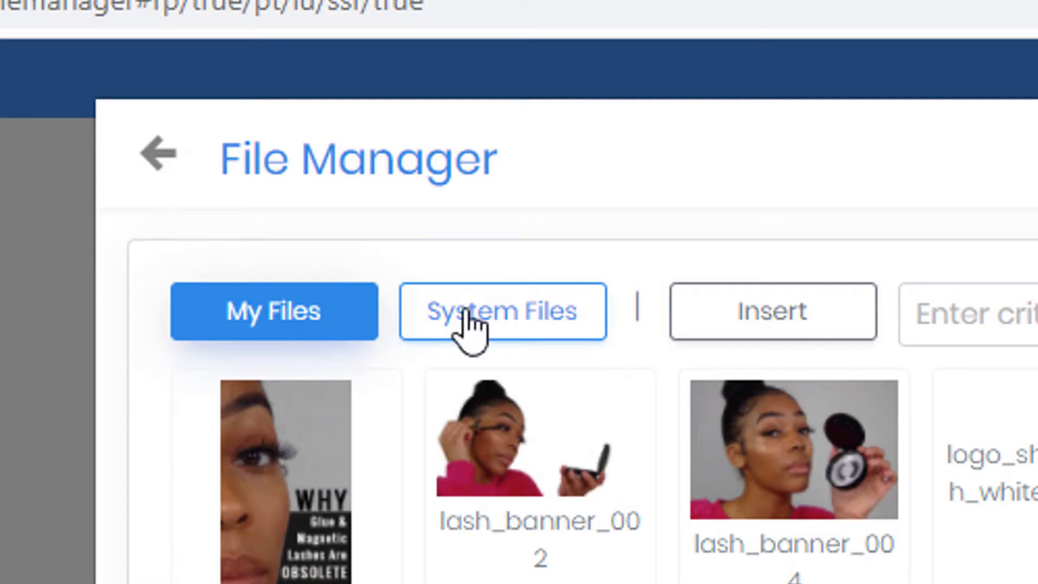
click(513, 311)
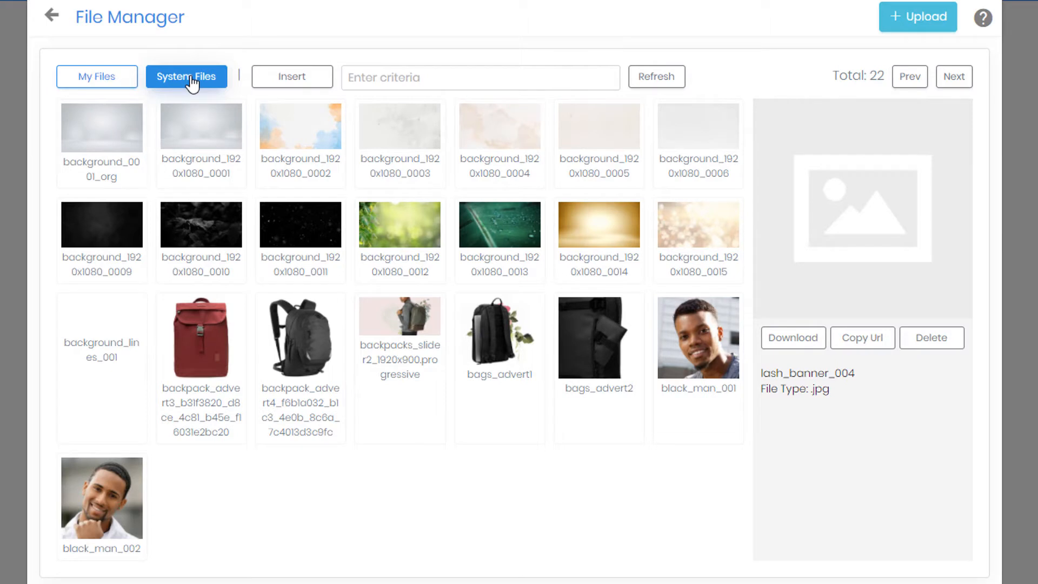
click(955, 80)
click(955, 80)
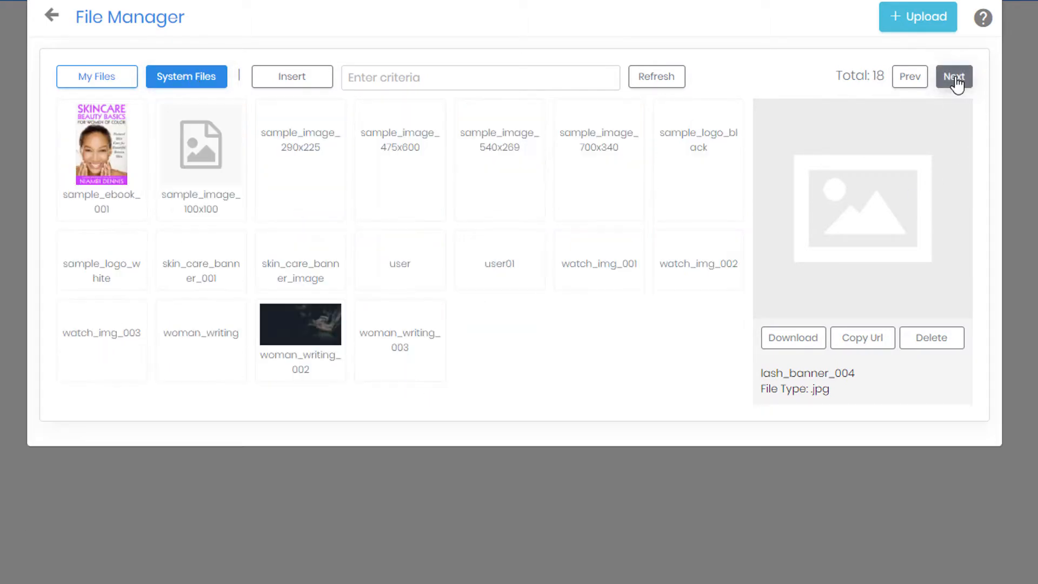
click(92, 81)
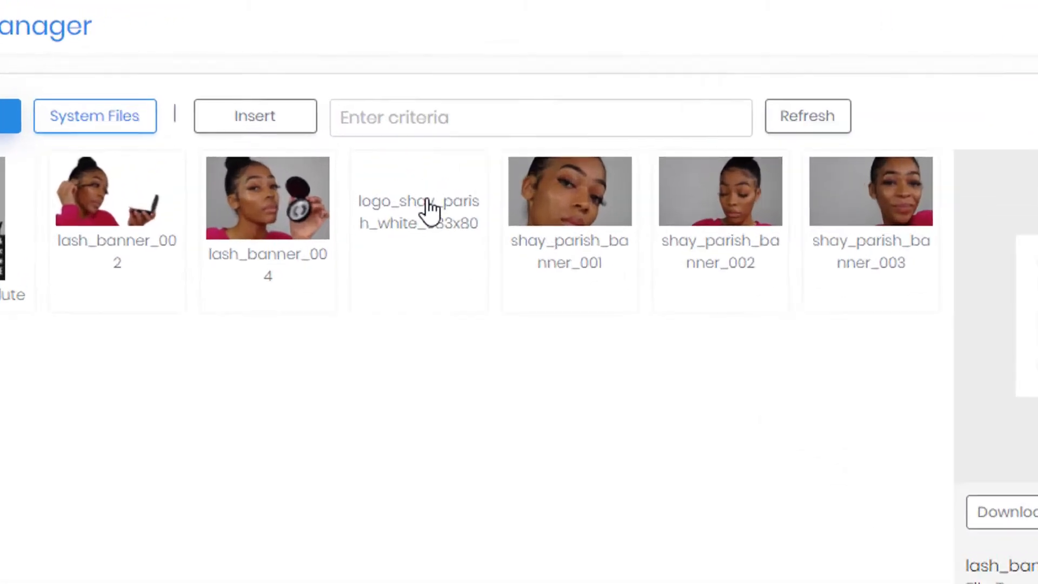
mouse_move(402, 152)
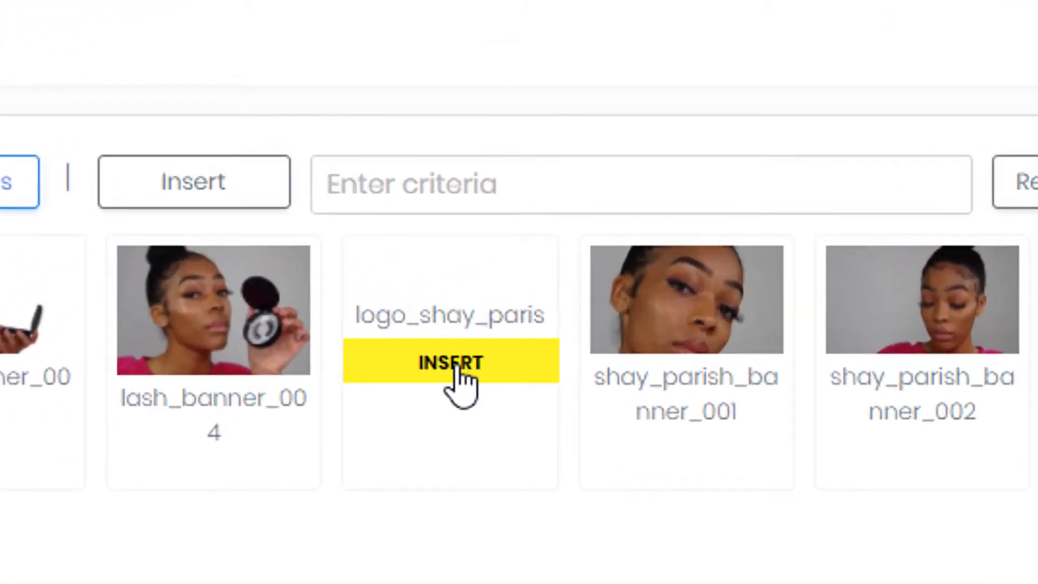
click(456, 370)
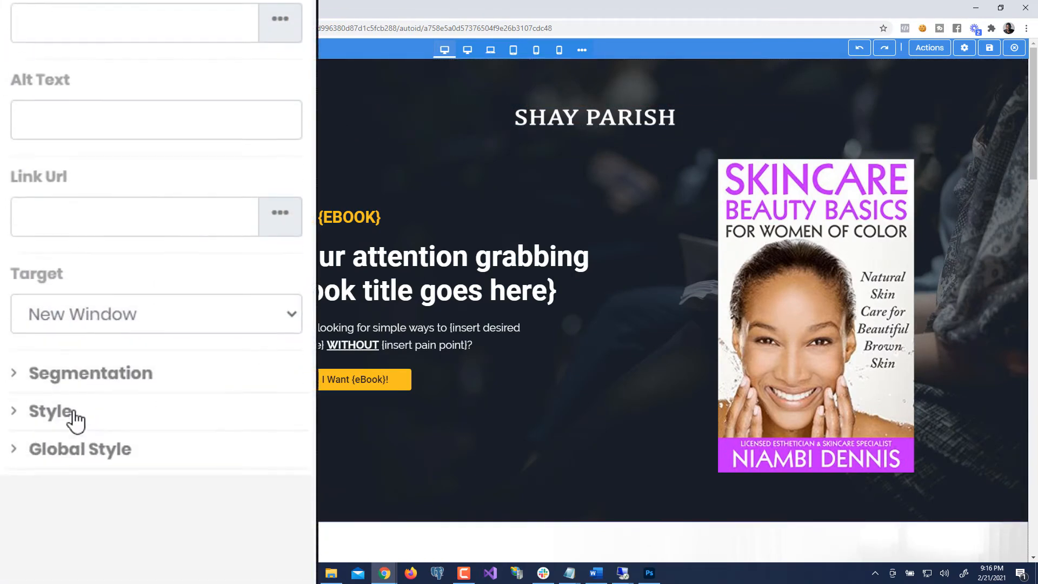
- Expand the logo's Style settings and drag Max Width from 300 to 350 px
click(71, 279)
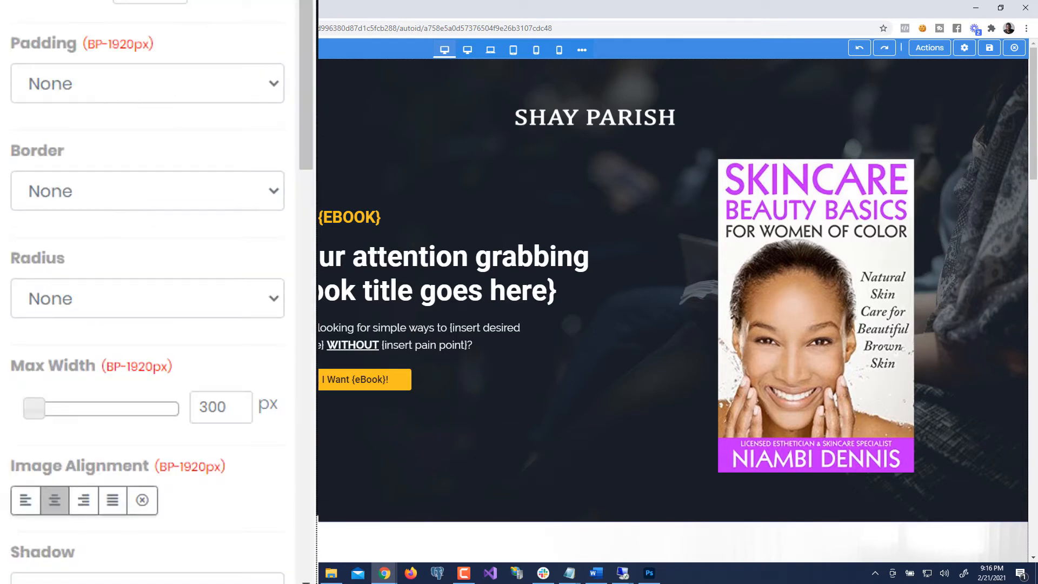
scroll(177, 16, down, 6)
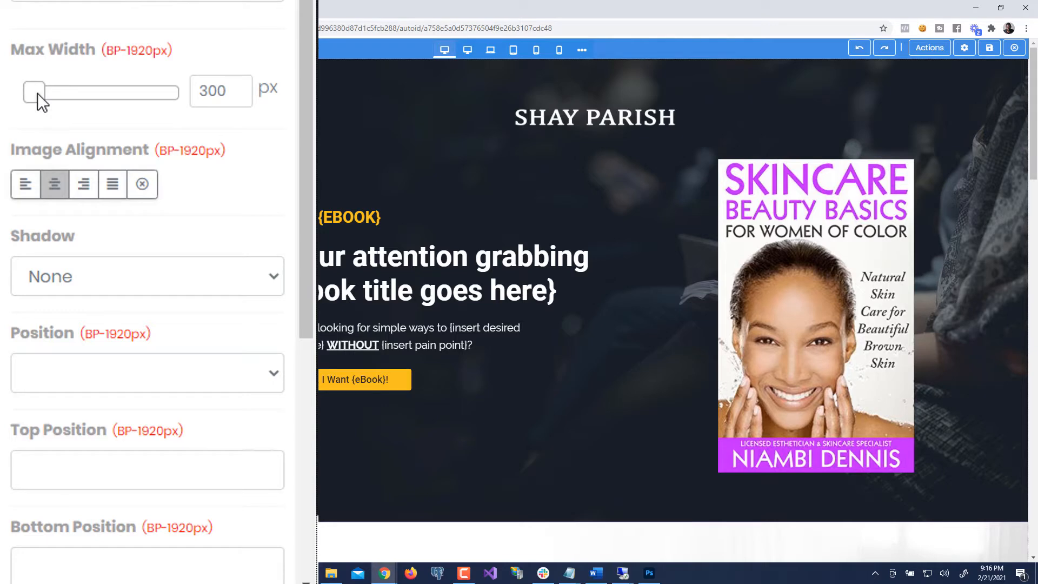
drag(37, 93, 40, 95)
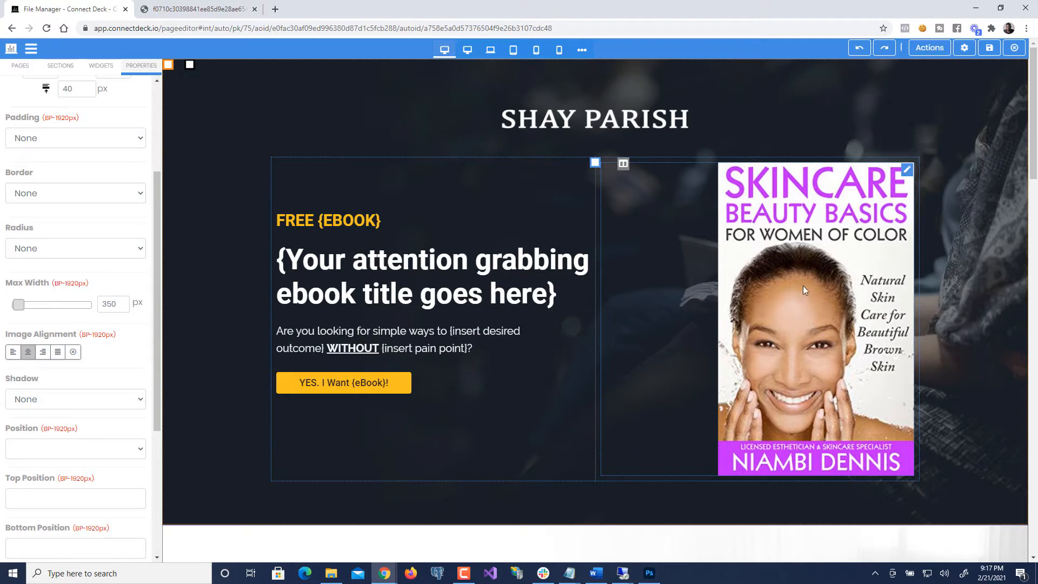
- Replace the hero's right-column ebook cover with the ebook_obsolute image from the file library
click(812, 335)
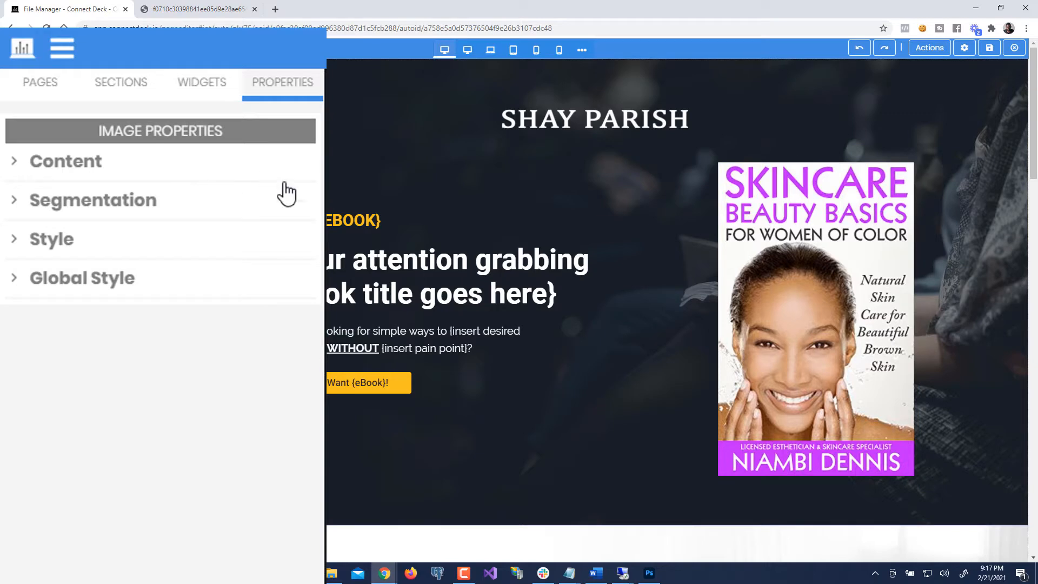
click(237, 169)
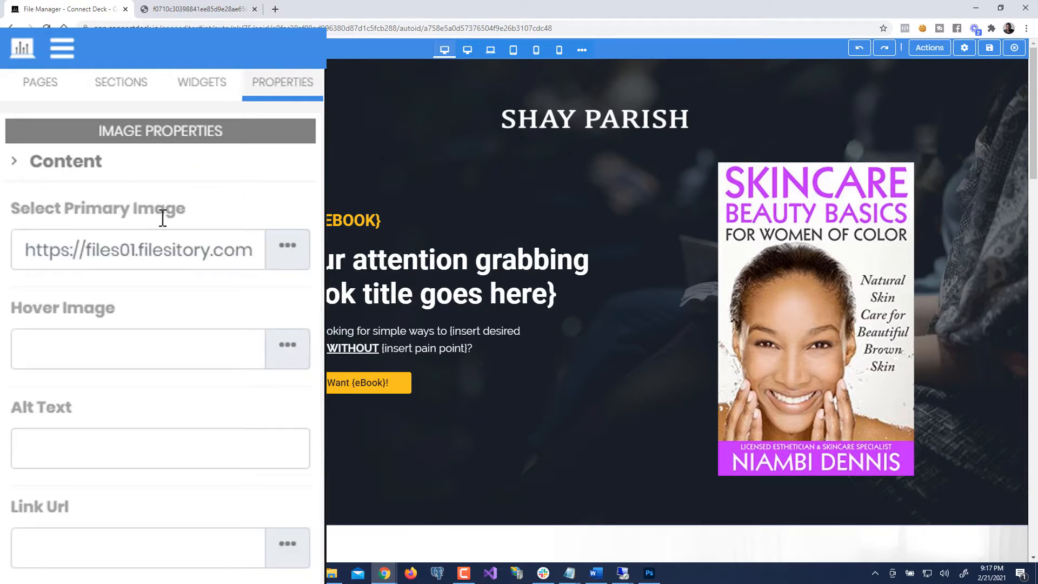
click(290, 251)
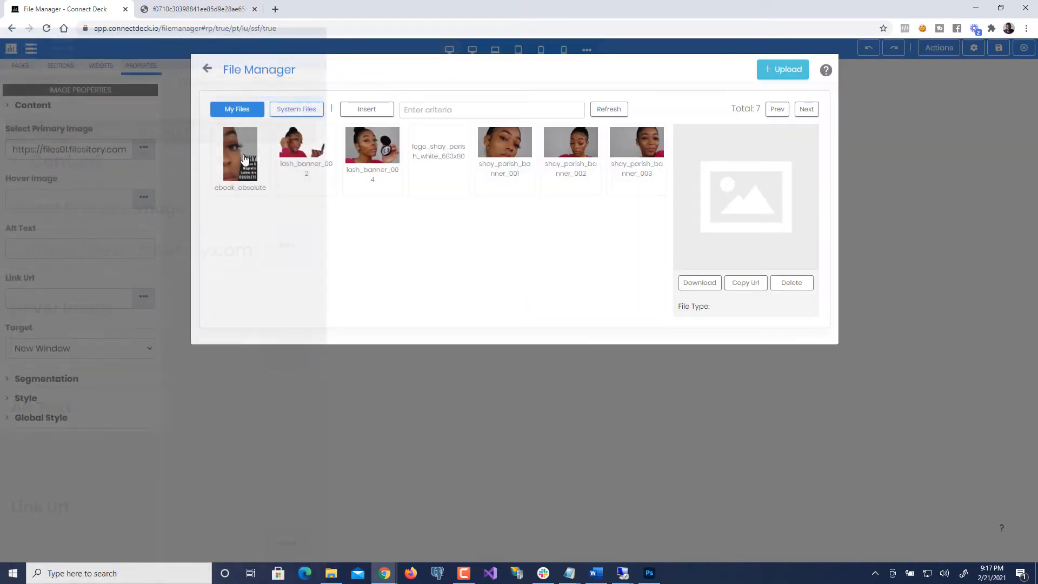
mouse_move(243, 159)
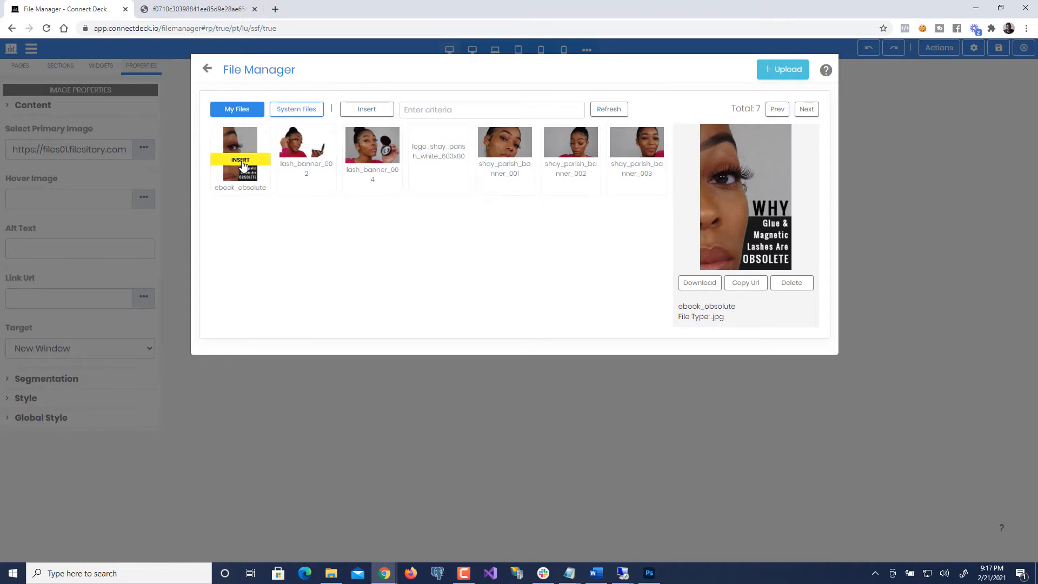
click(242, 163)
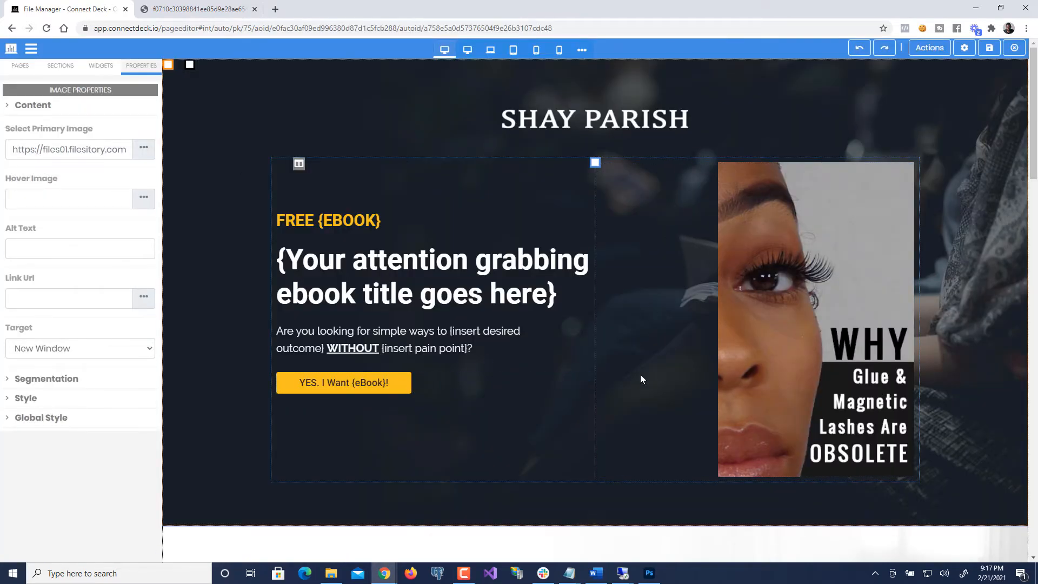
scroll(505, 388, down, 1)
- Switch the cover image to its Style settings and apply a border on all sides
scroll(505, 389, down, 1)
scroll(504, 389, up, 1)
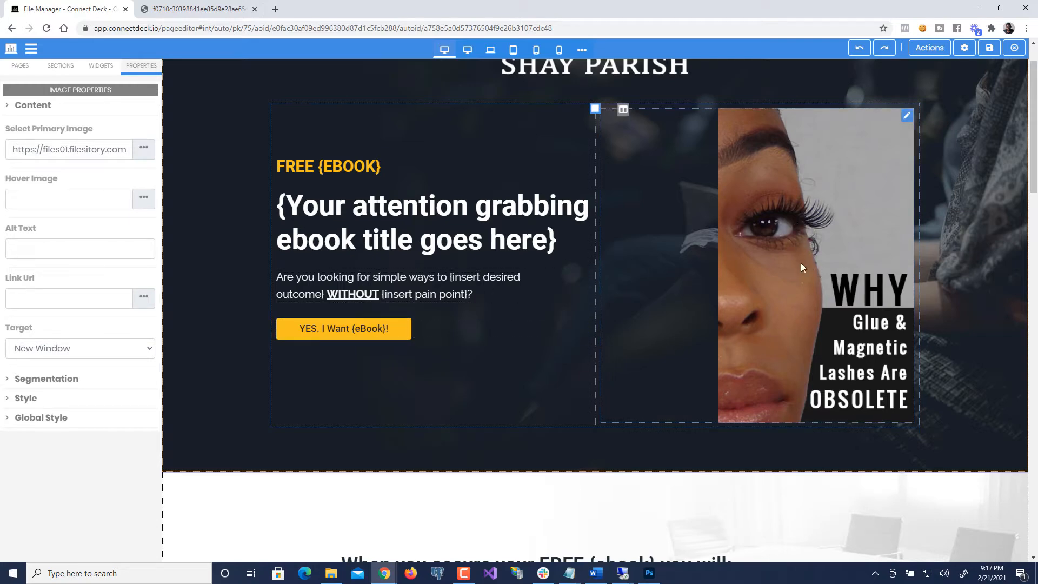
click(32, 105)
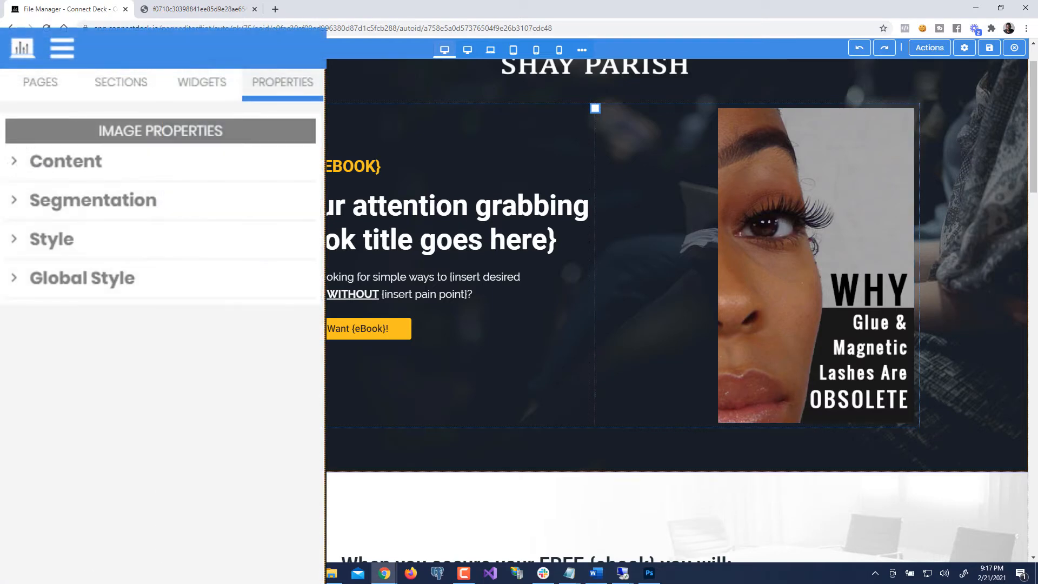
click(89, 253)
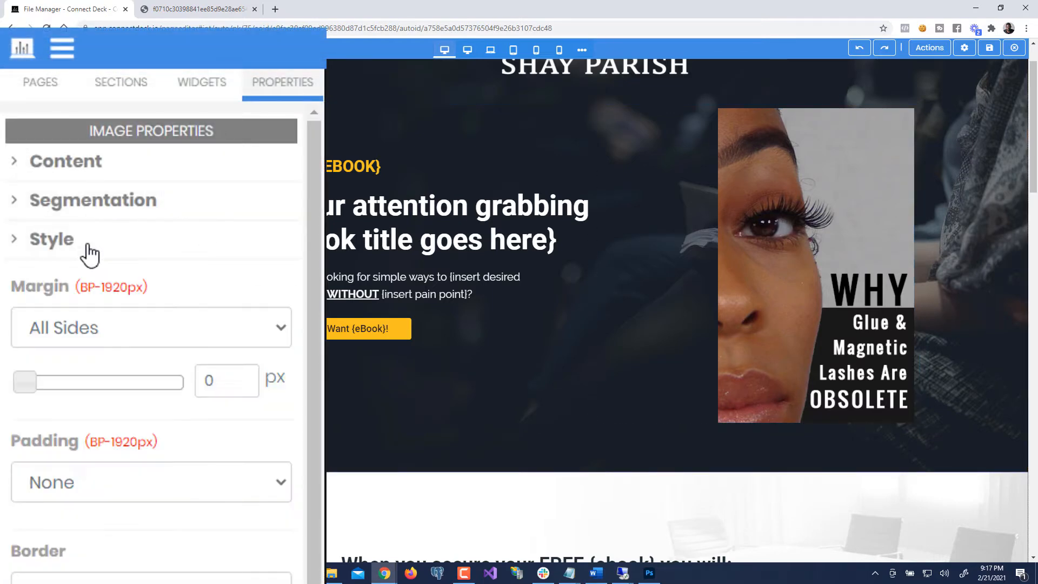
scroll(89, 253, down, 7)
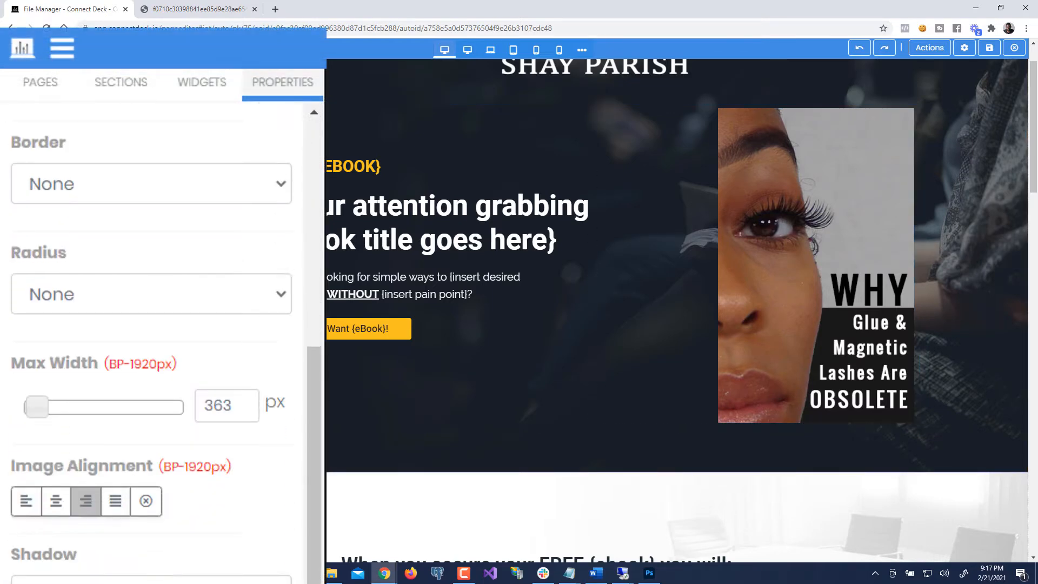
scroll(64, 529, down, 3)
scroll(63, 529, up, 10)
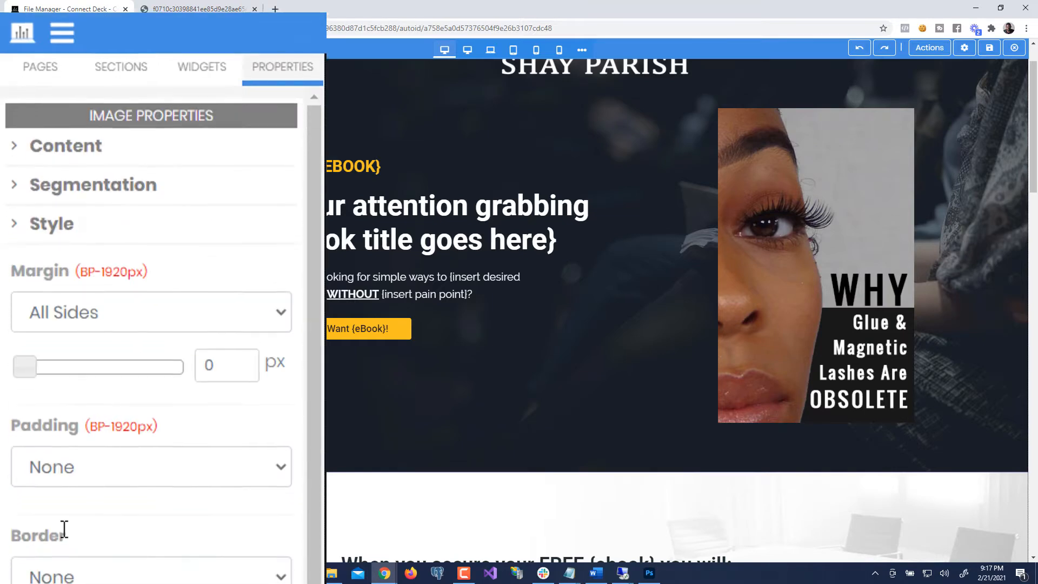
scroll(64, 529, down, 5)
click(67, 316)
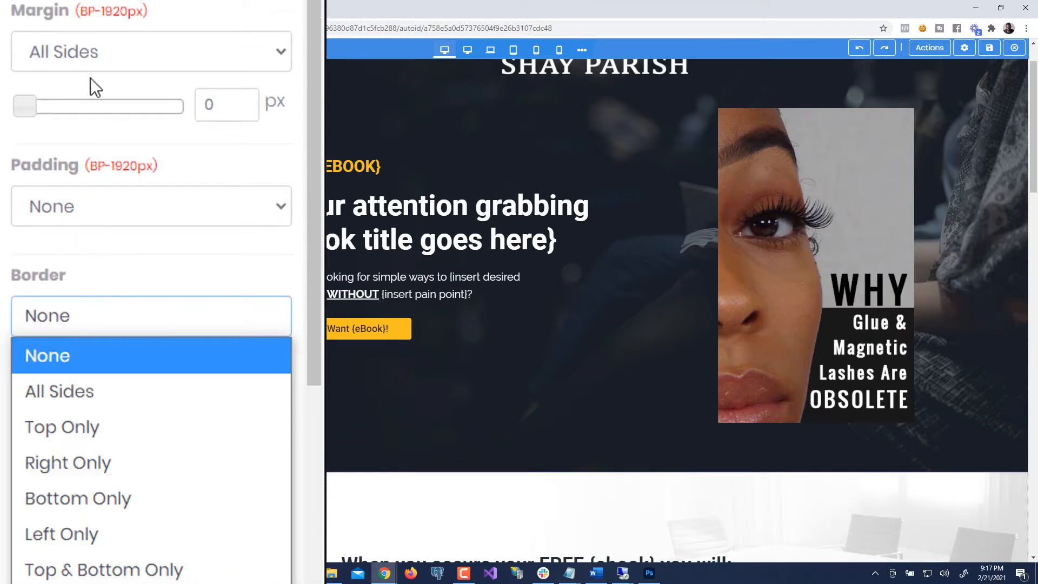
click(53, 390)
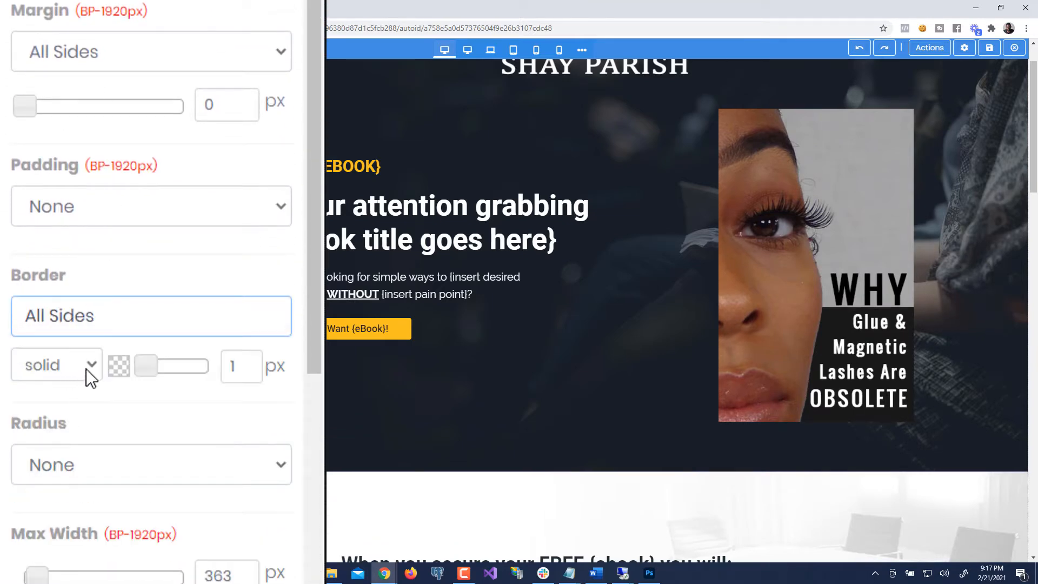
- Make the cover's border solid white and 8 px wide
click(120, 368)
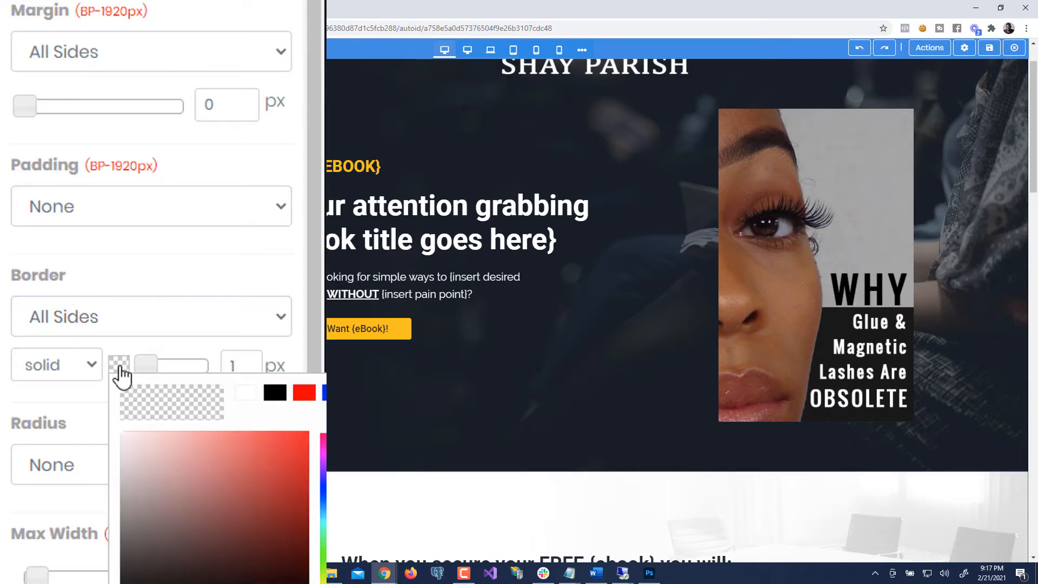
drag(165, 470, 99, 396)
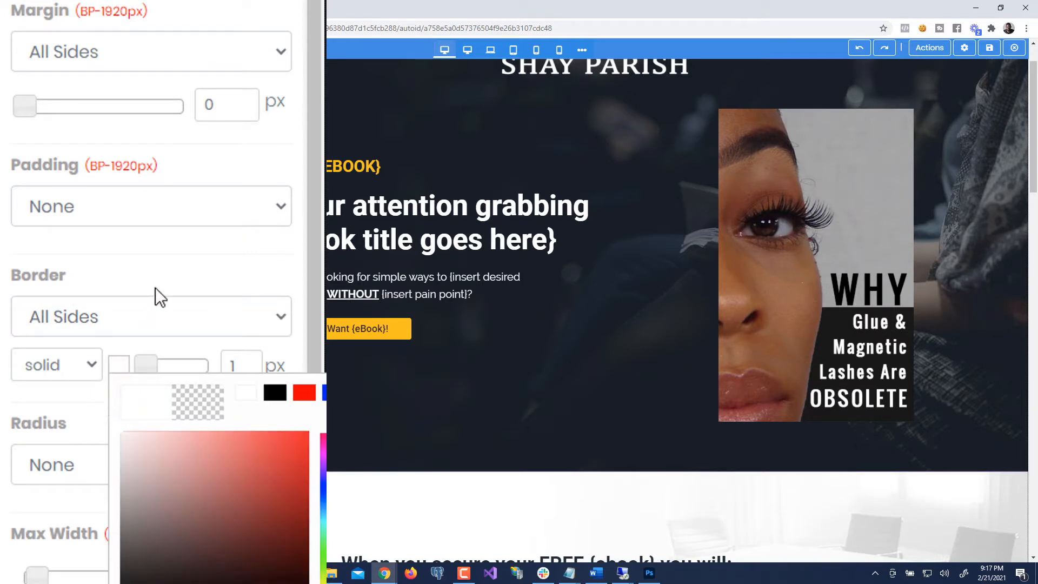
click(145, 366)
drag(150, 369, 173, 378)
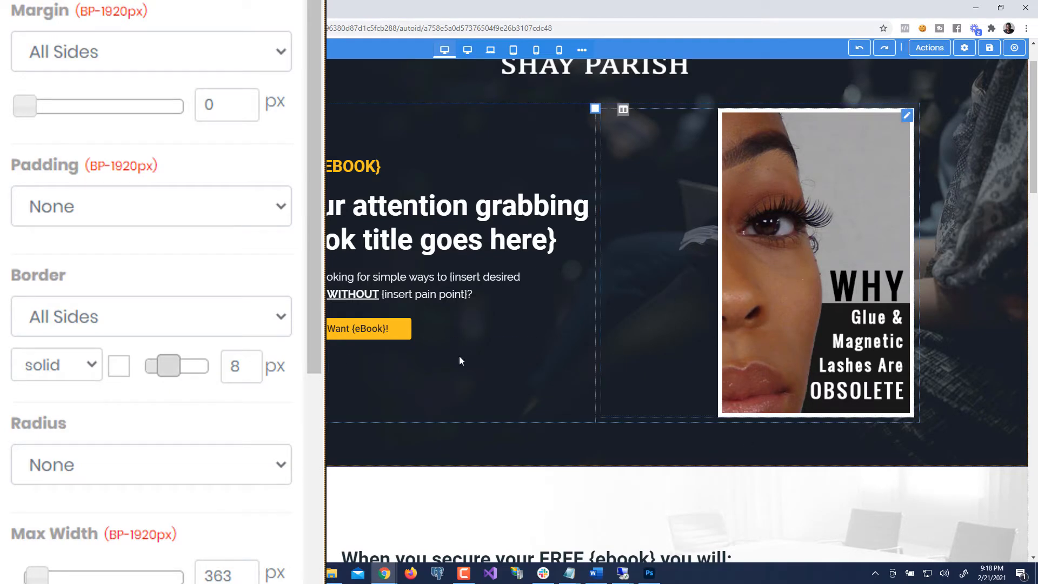
scroll(277, 378, up, 1)
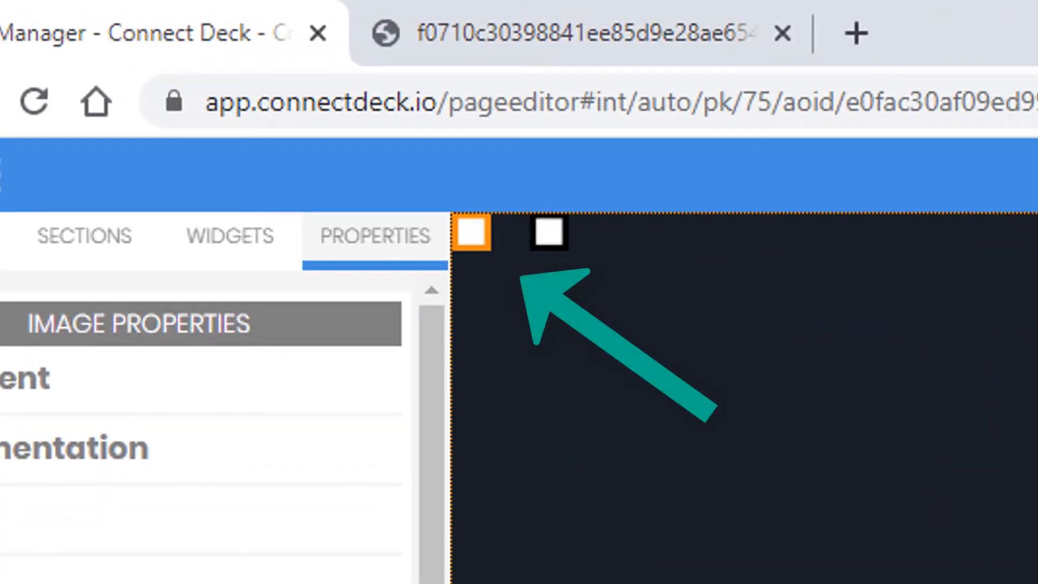
- Open File Manager from the hero region's Style > Background Image setting
mouse_move(464, 237)
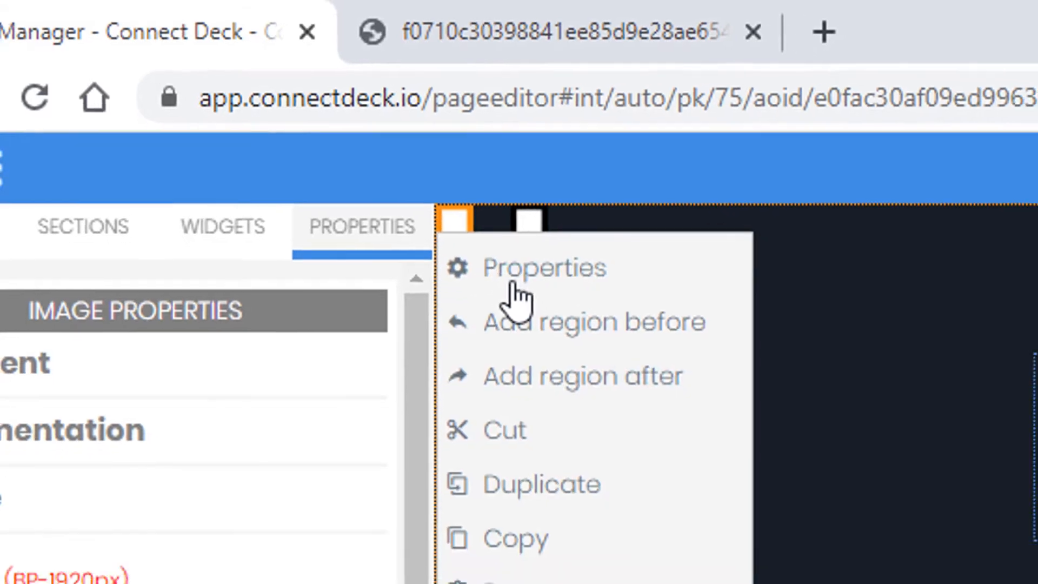
click(513, 286)
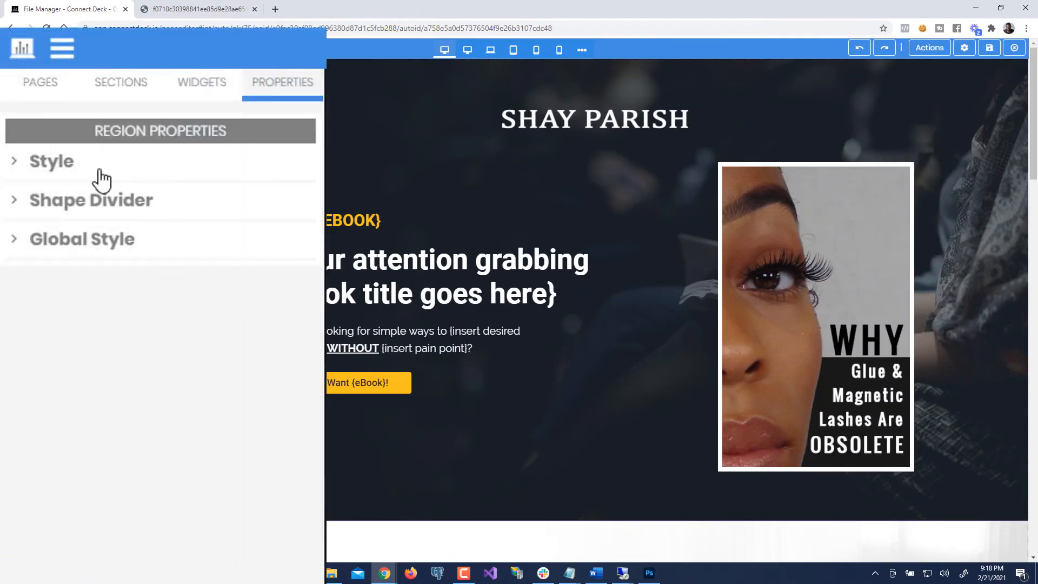
click(70, 176)
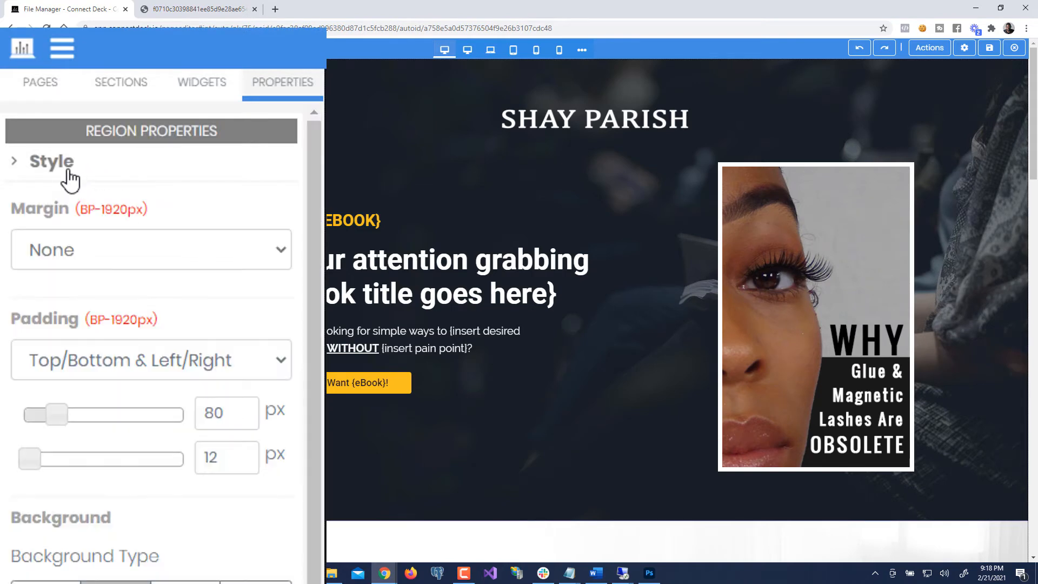
scroll(160, 372, down, 4)
scroll(157, 381, up, 2)
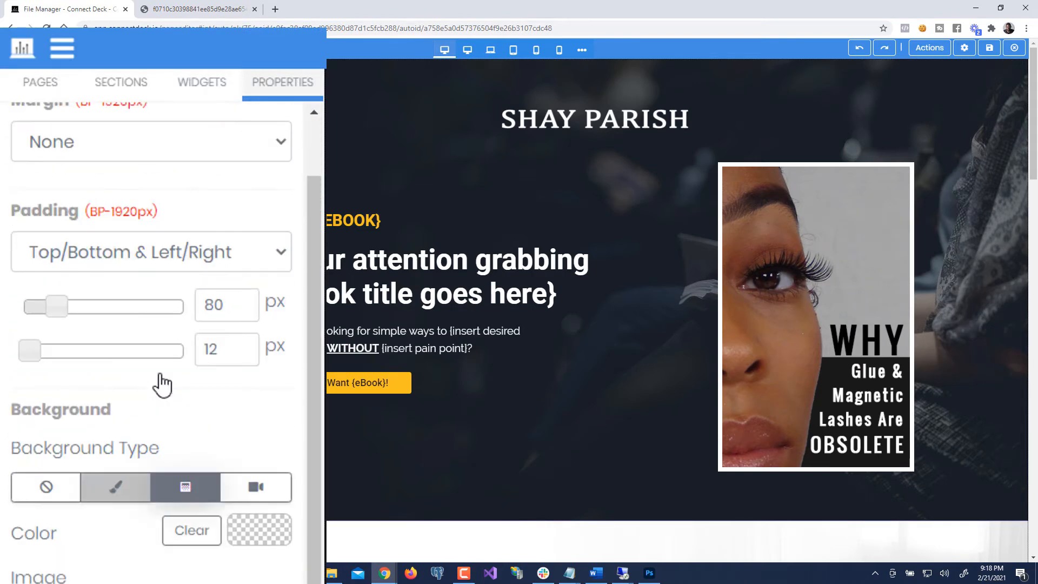
scroll(116, 537, up, 2)
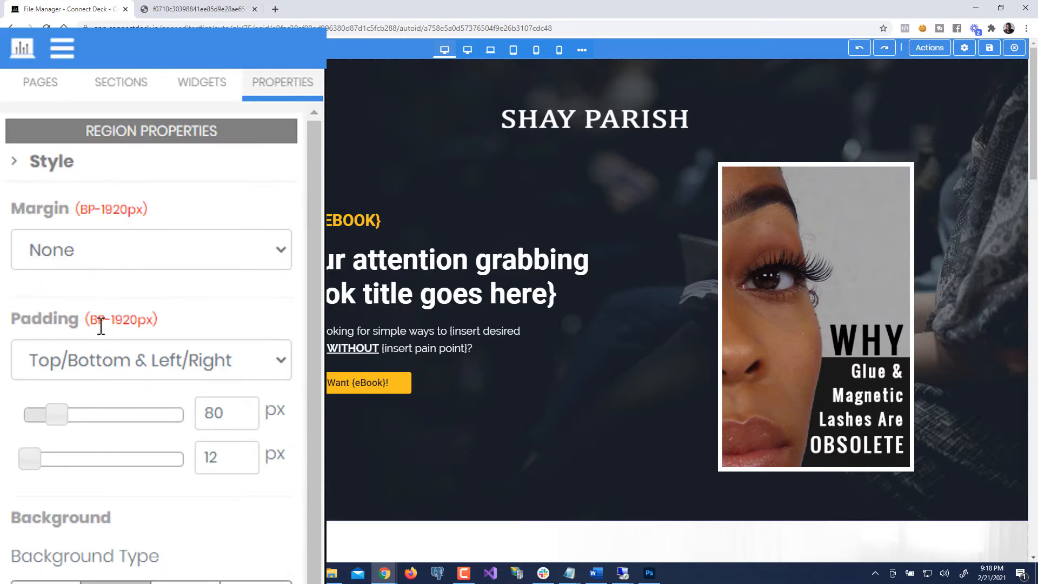
scroll(100, 325, down, 4)
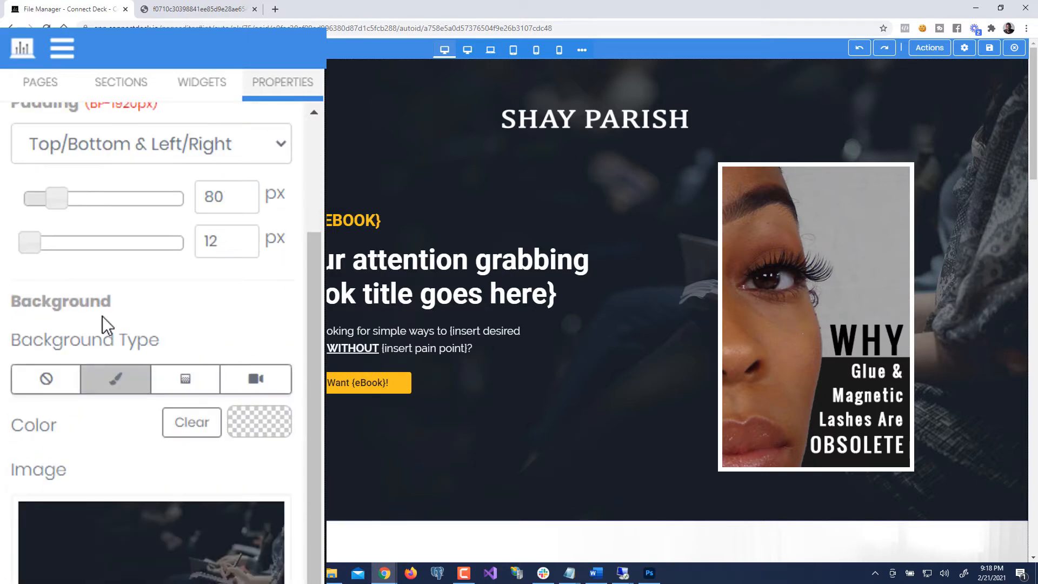
scroll(102, 325, up, 4)
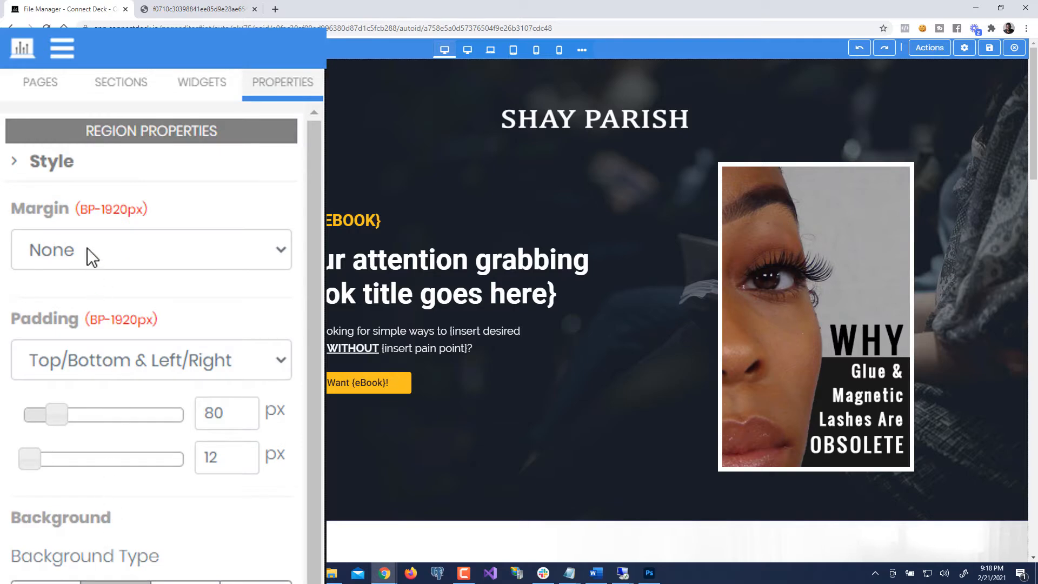
scroll(88, 546, down, 5)
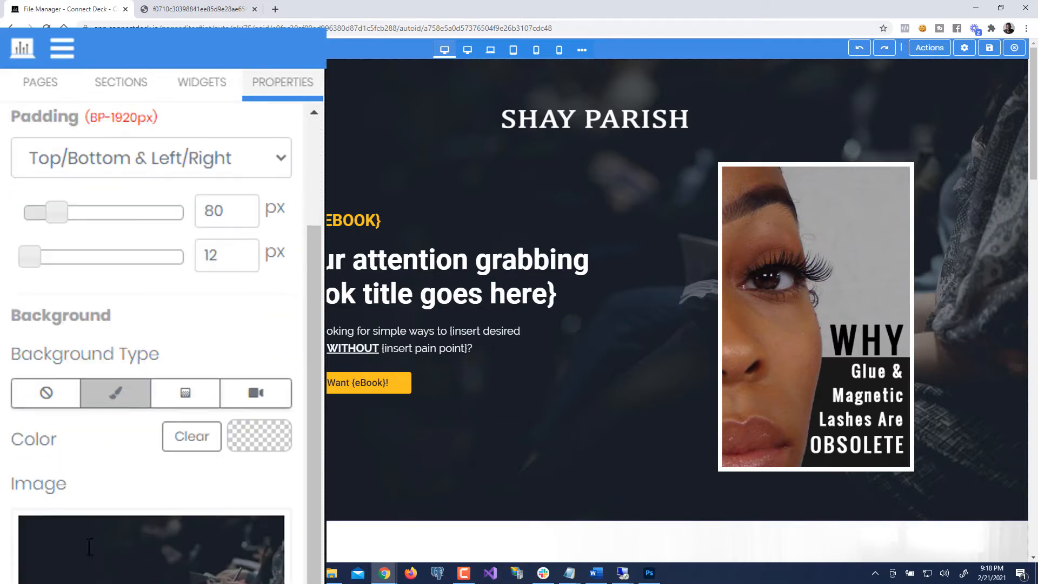
scroll(162, 378, down, 4)
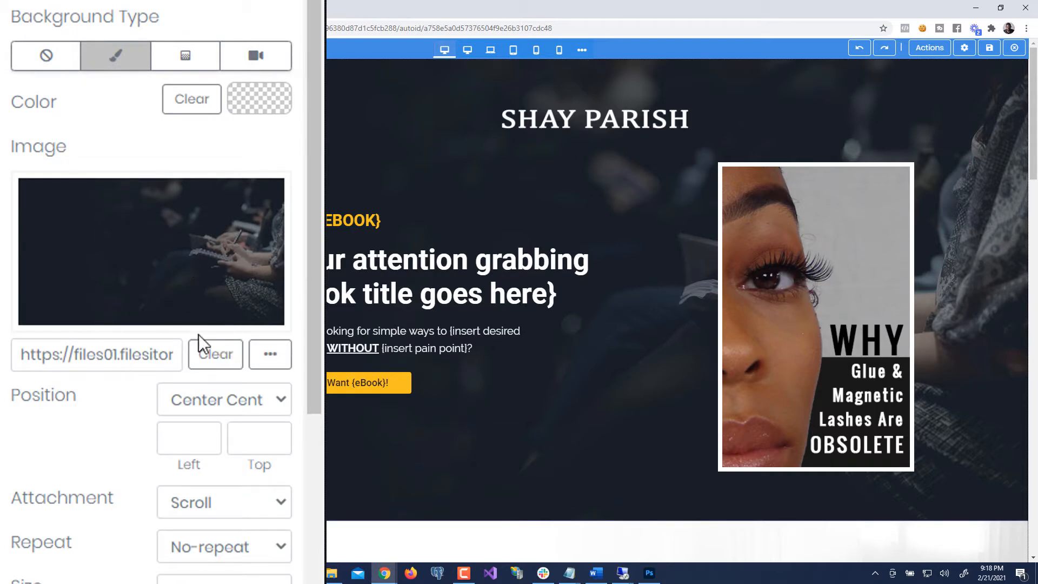
click(270, 357)
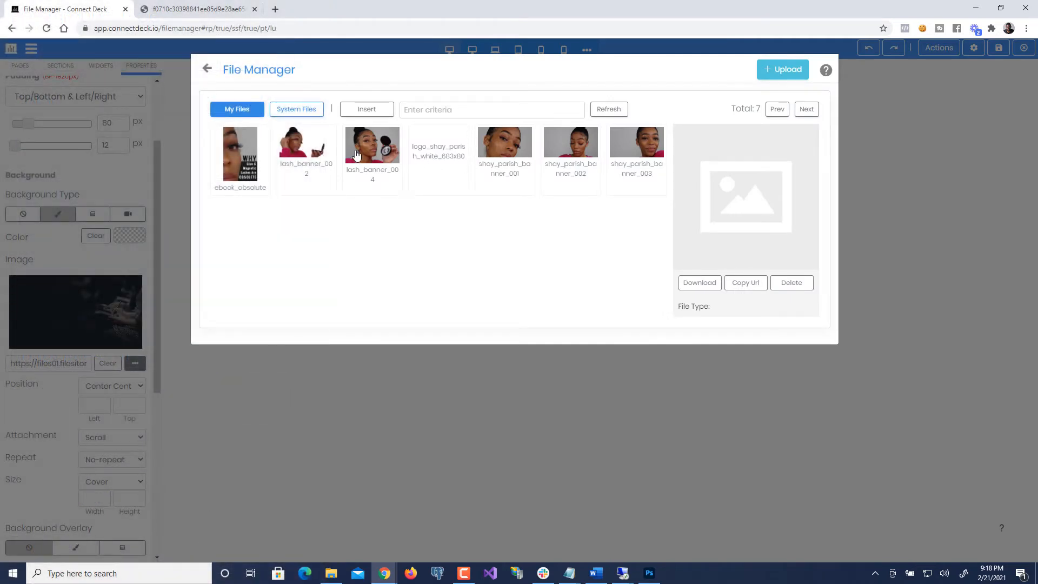
click(510, 151)
click(504, 160)
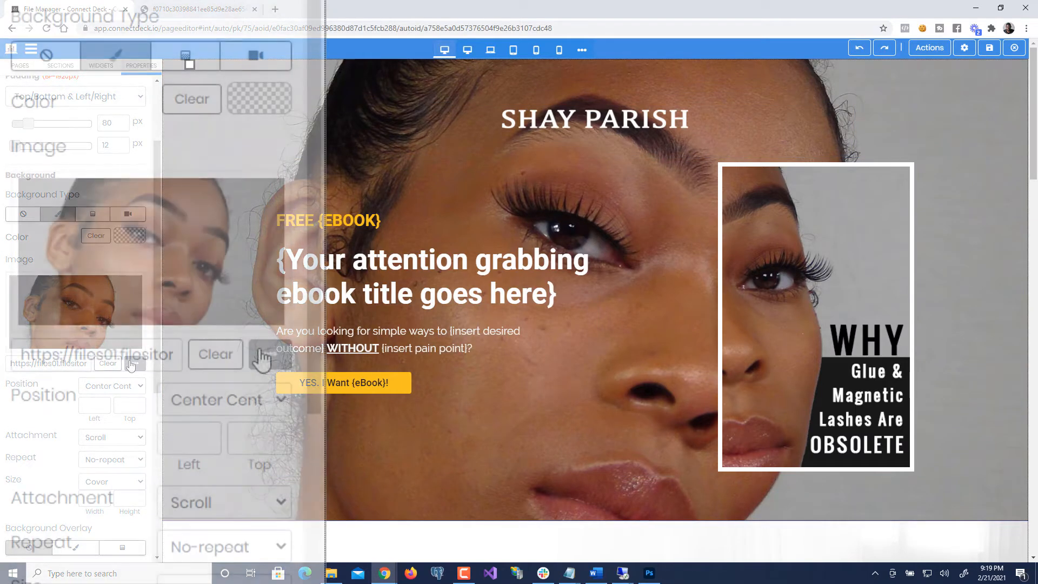
click(269, 357)
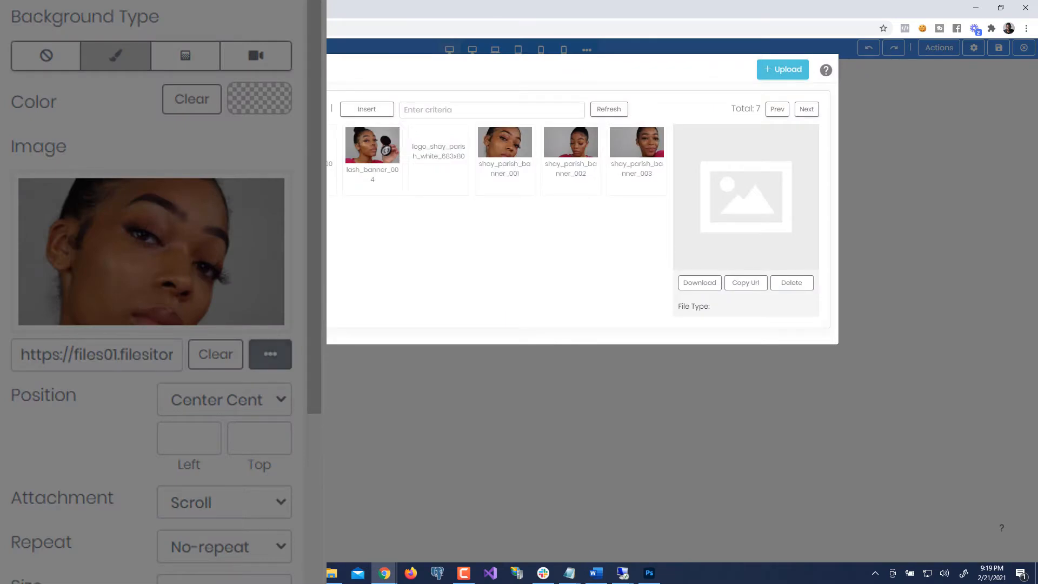
click(304, 158)
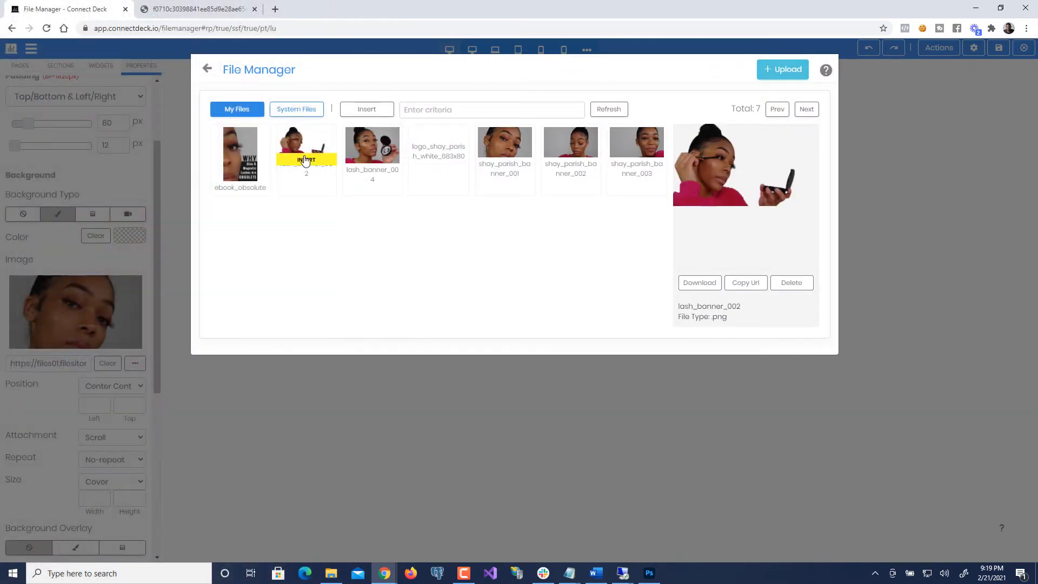
click(303, 162)
mouse_move(301, 163)
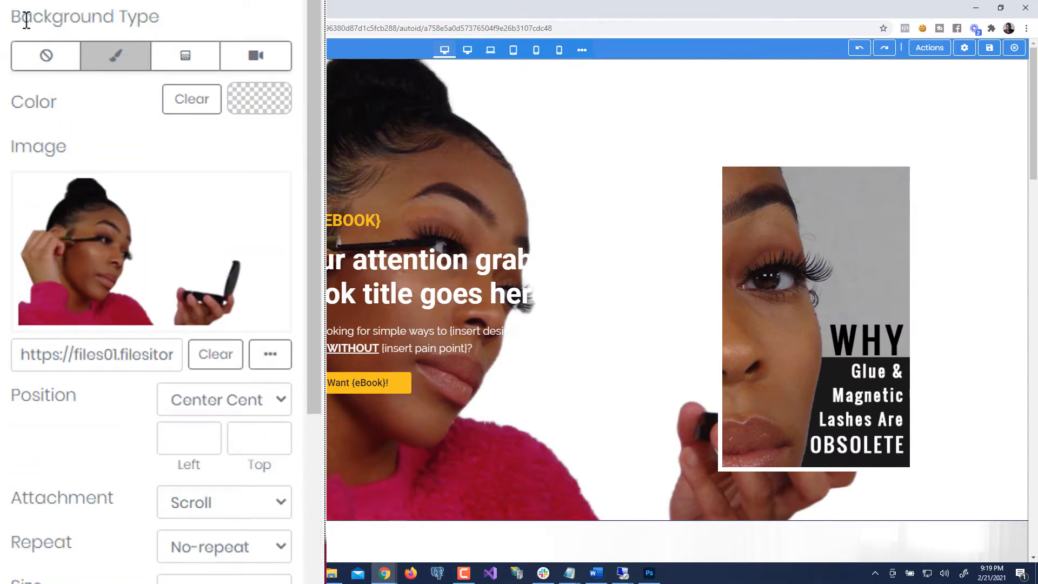
scroll(32, 324, down, 5)
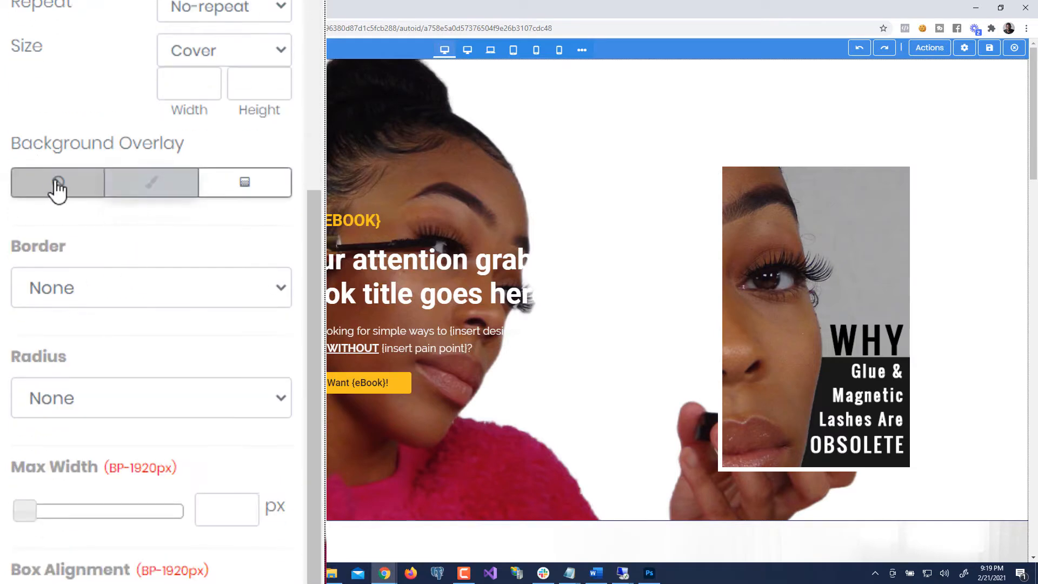
- Add a near-black solid colour overlay to the hero background
click(147, 190)
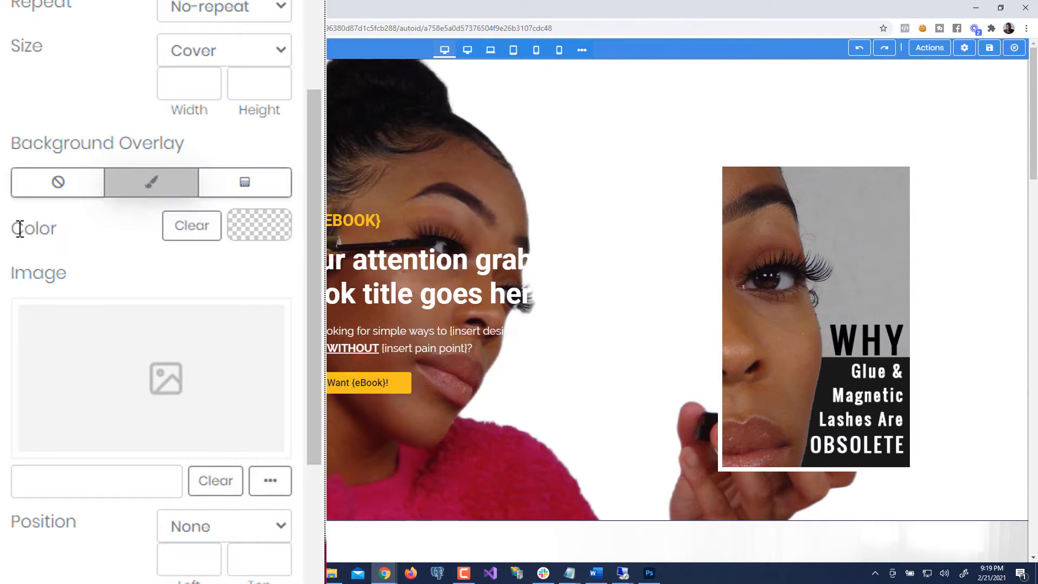
click(273, 238)
drag(280, 335, 206, 444)
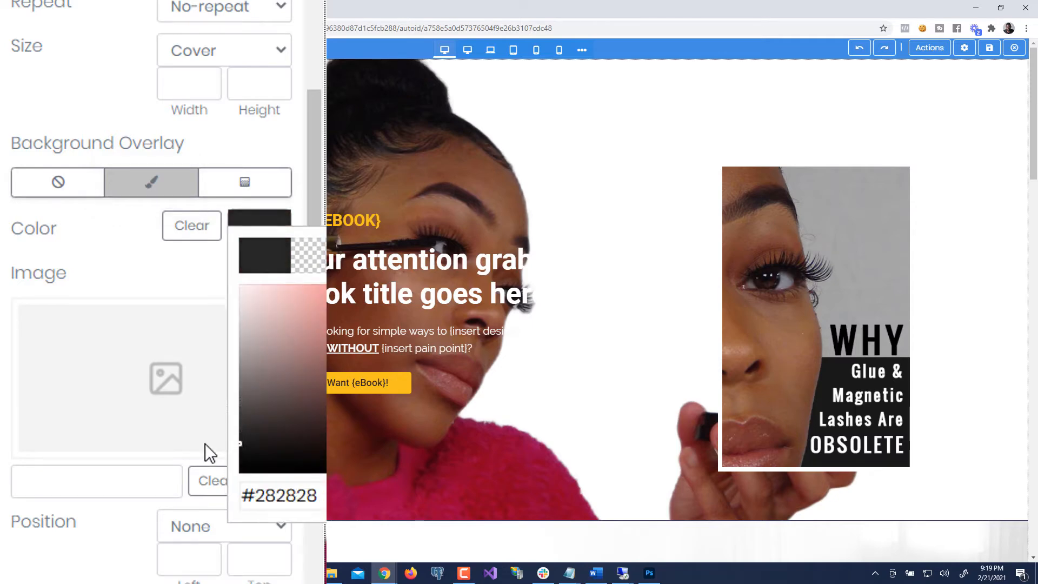
click(122, 245)
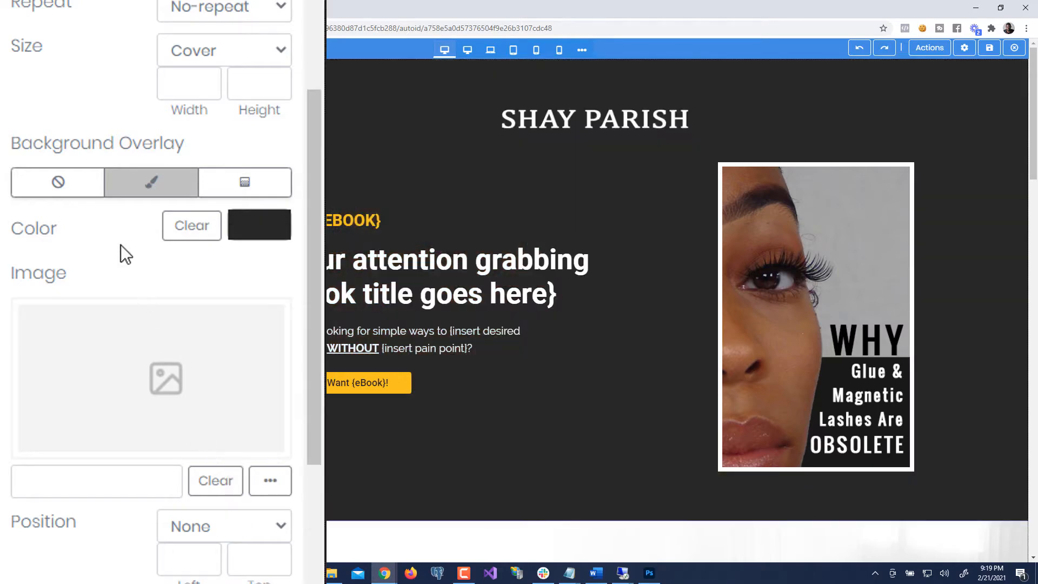
- Set the hero overlay opacity to 89
scroll(128, 244, down, 6)
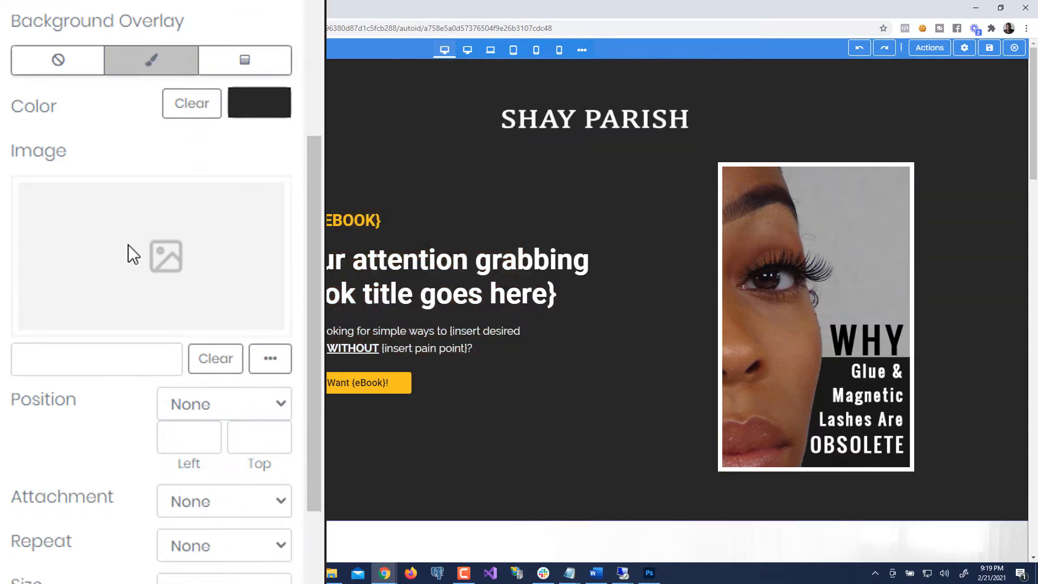
drag(30, 475, 193, 498)
scroll(354, 297, down, 2)
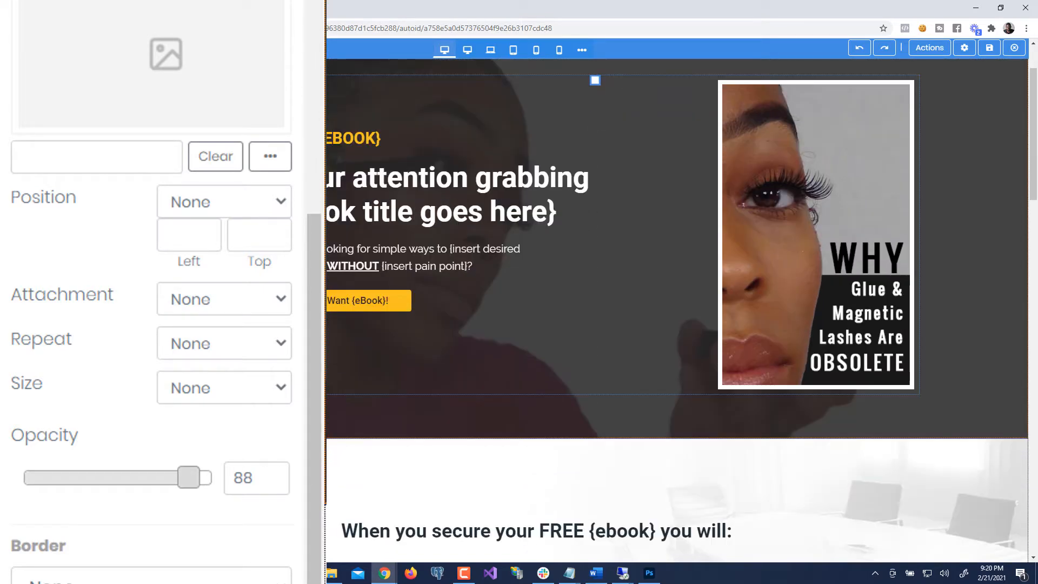
scroll(675, 308, up, 2)
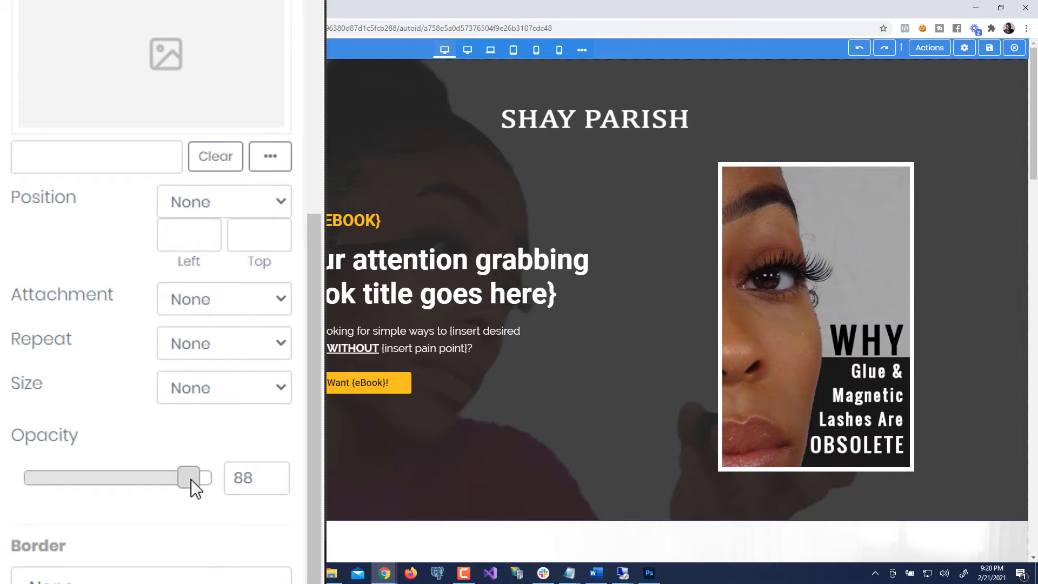
drag(191, 479, 189, 480)
key(Right)
key(Right)
key(Right)
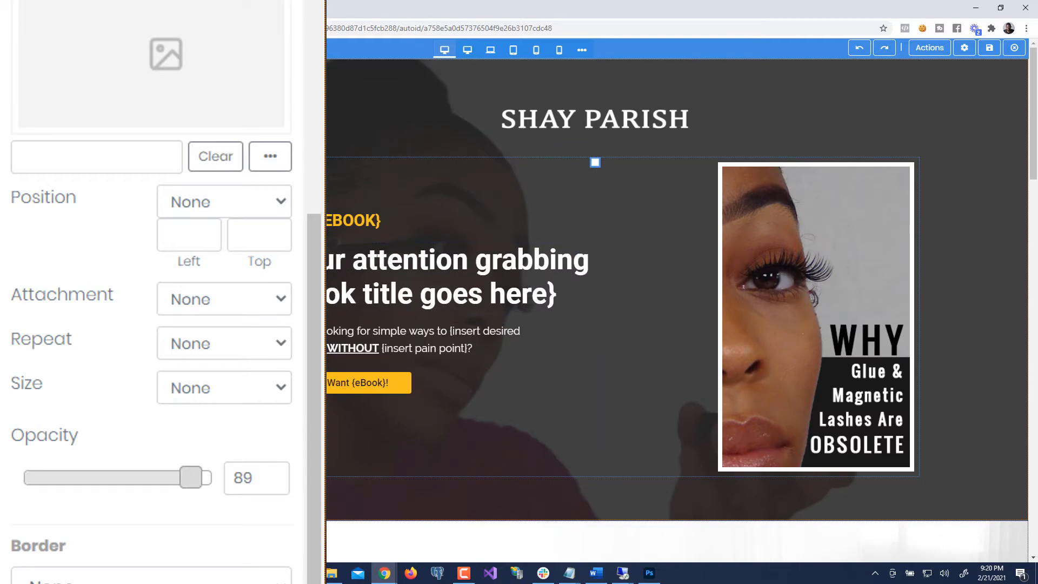
- Remove the hero's dark overlay and clear its background image and colour
scroll(204, 127, up, 10)
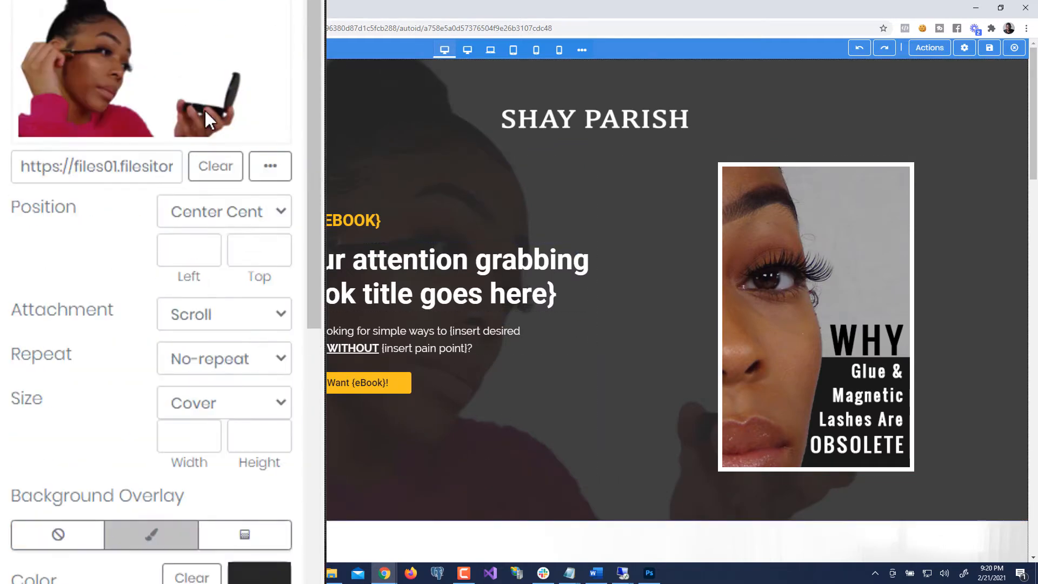
scroll(206, 111, up, 2)
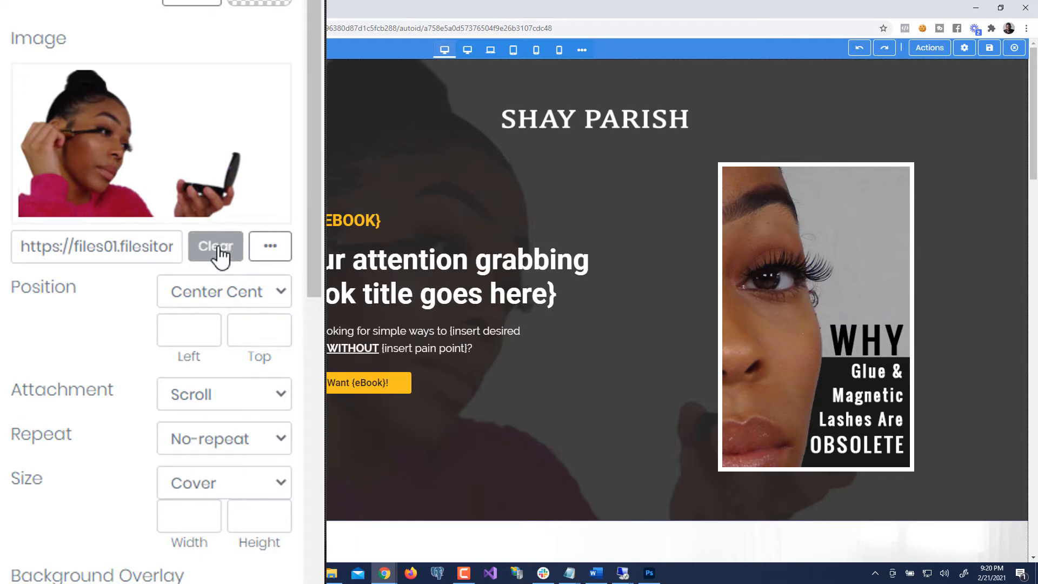
scroll(131, 556, down, 4)
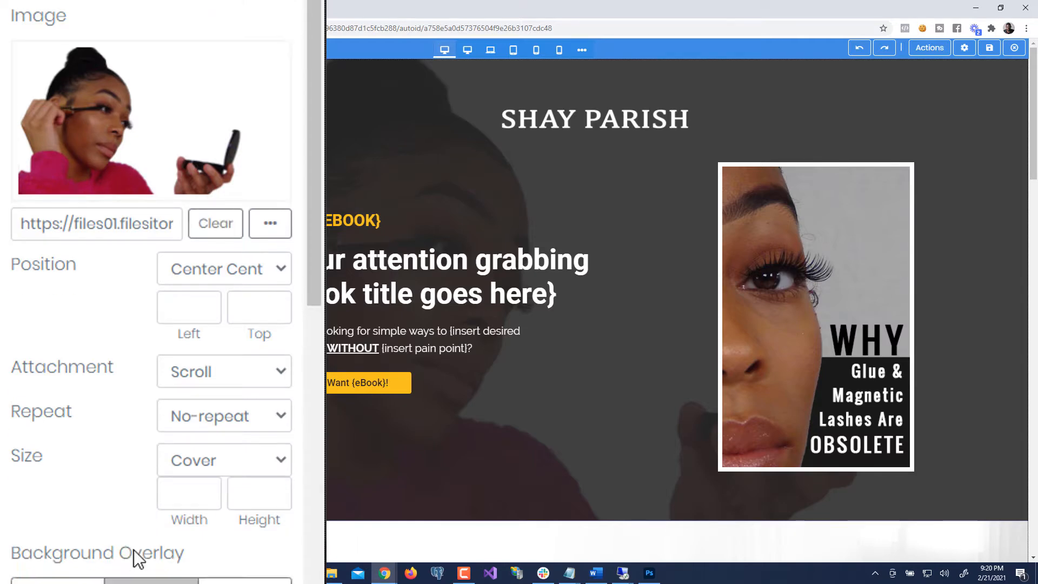
click(58, 399)
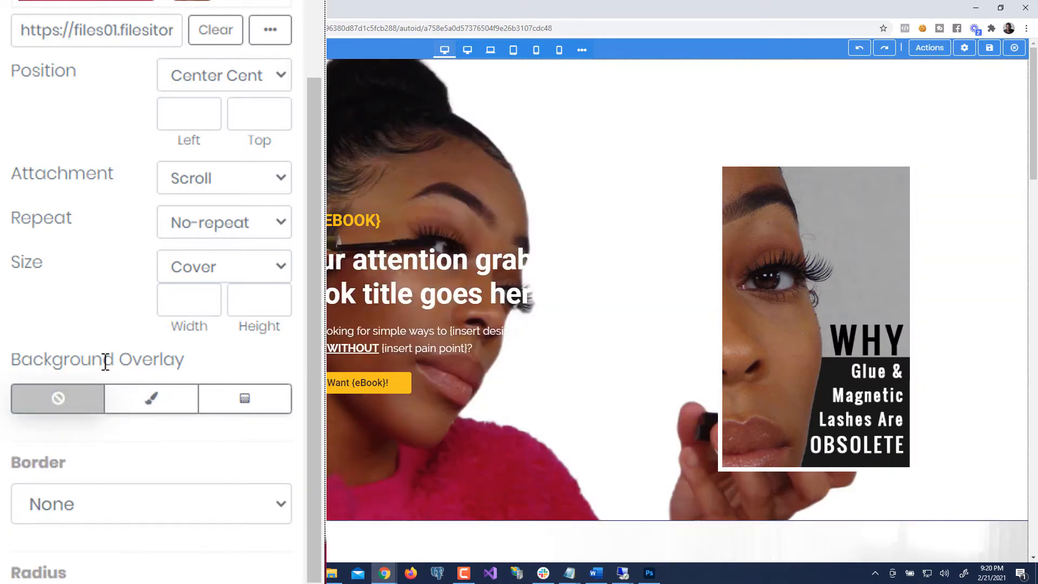
scroll(118, 335, up, 6)
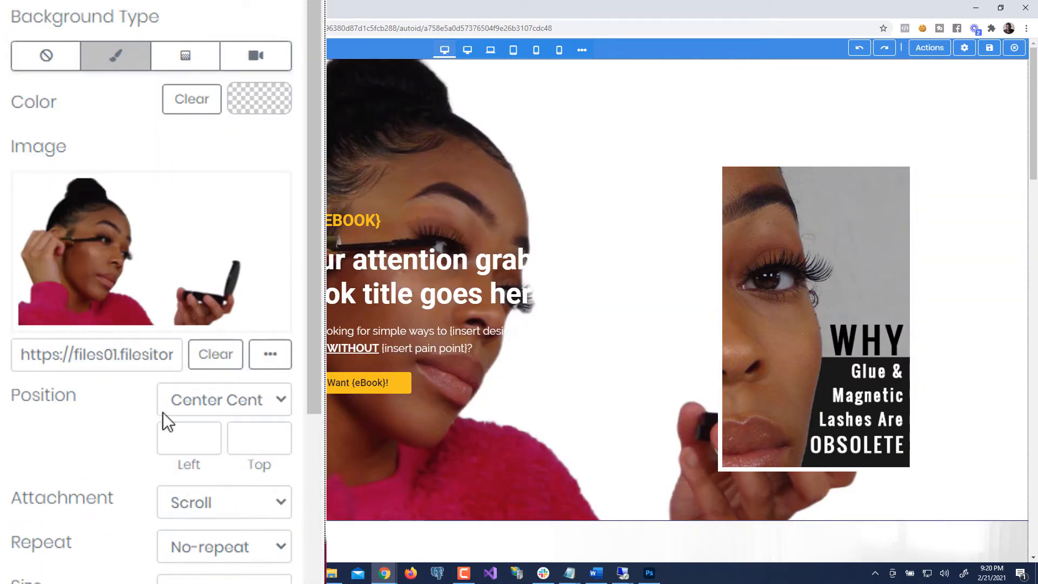
click(214, 368)
click(184, 103)
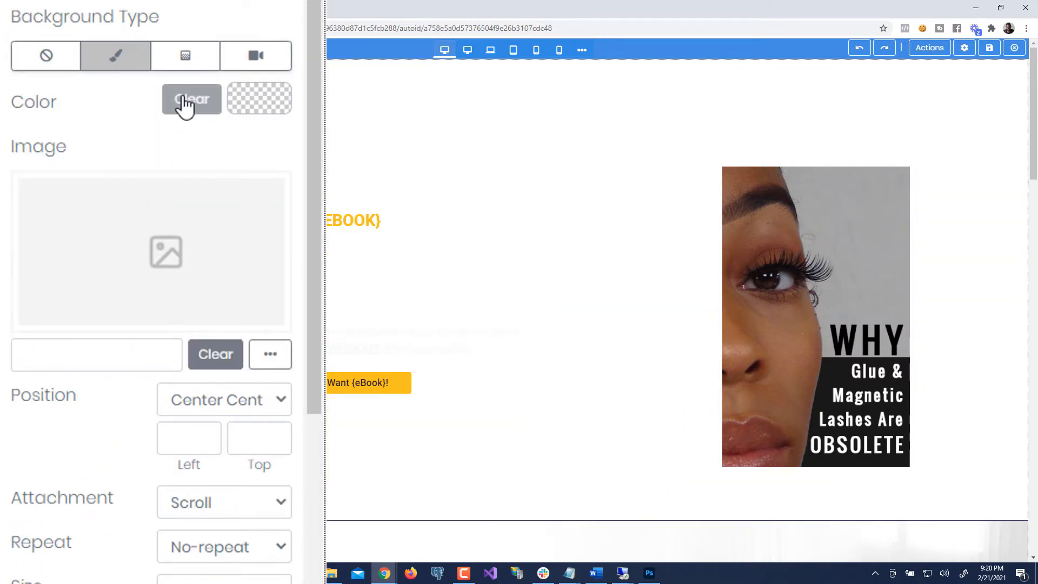
- Give the hero a semi-transparent medium grey background colour
click(261, 105)
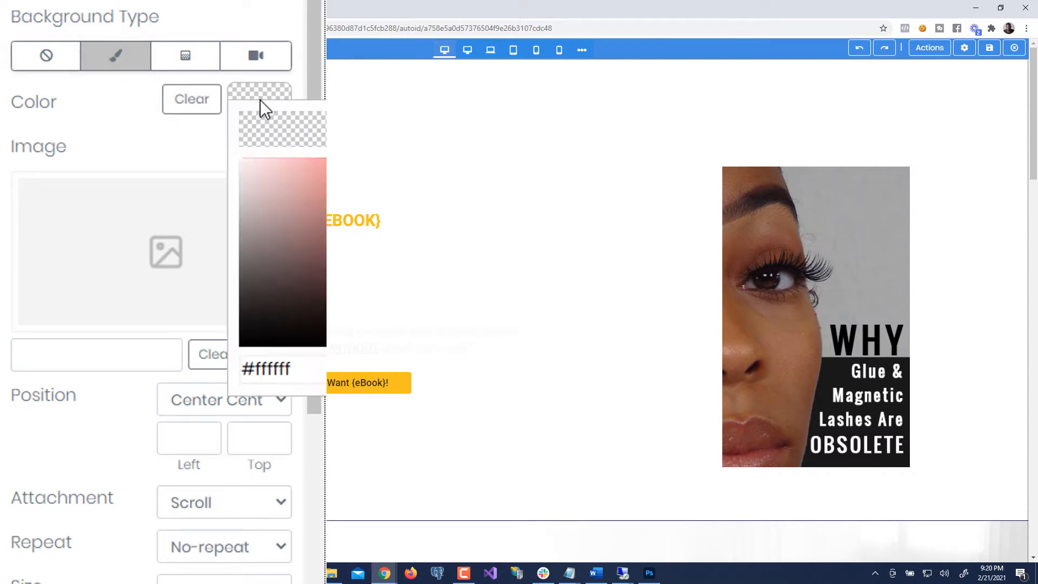
click(107, 97)
click(251, 107)
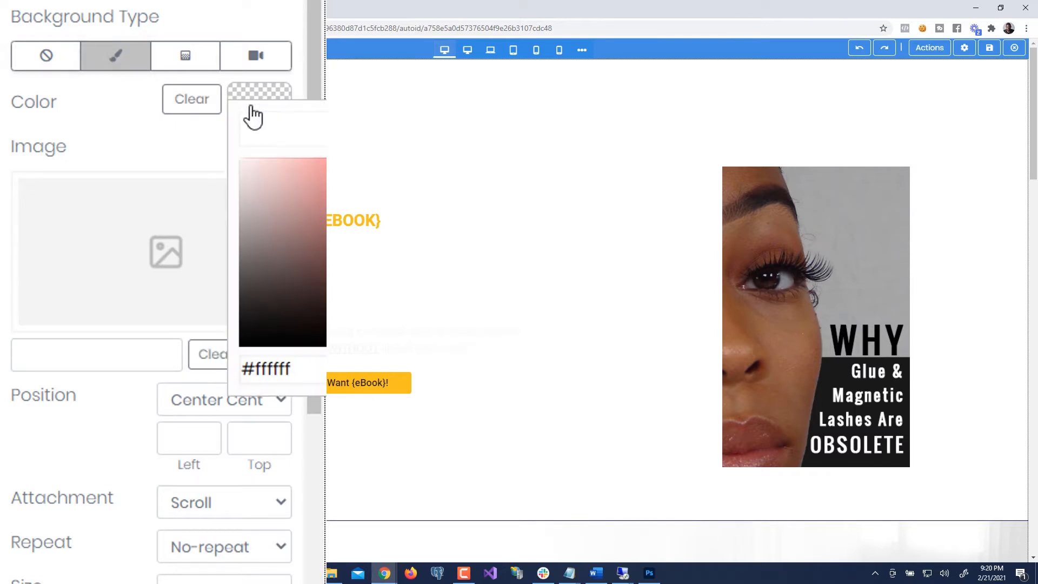
drag(264, 282, 222, 246)
click(125, 130)
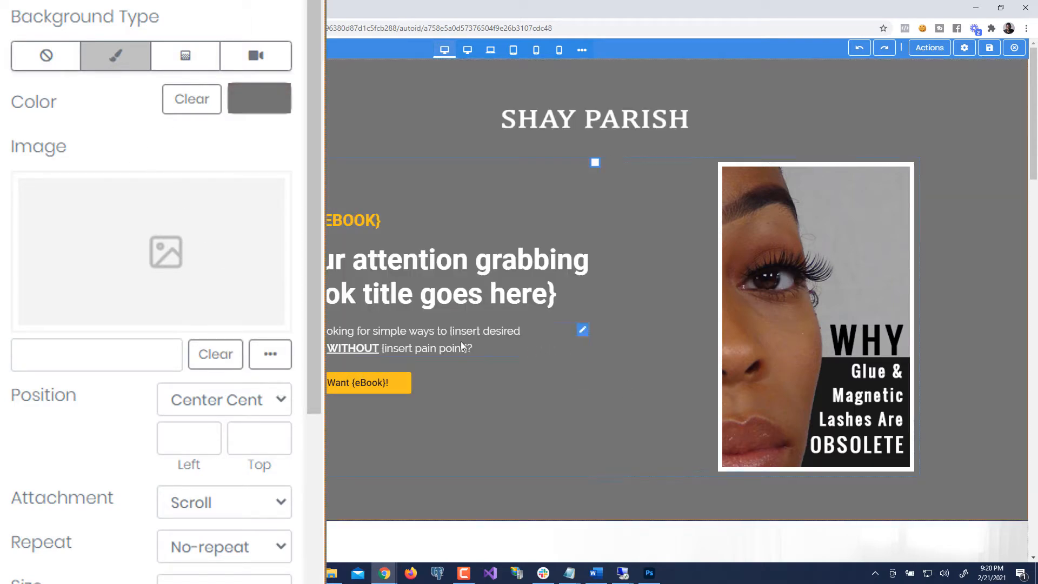
click(248, 110)
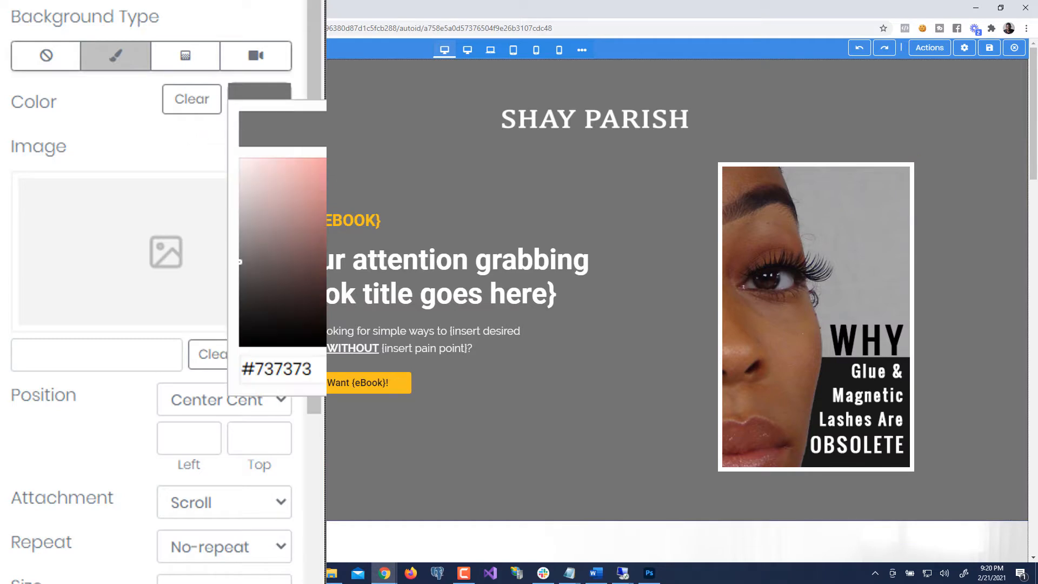
drag(323, 163, 323, 238)
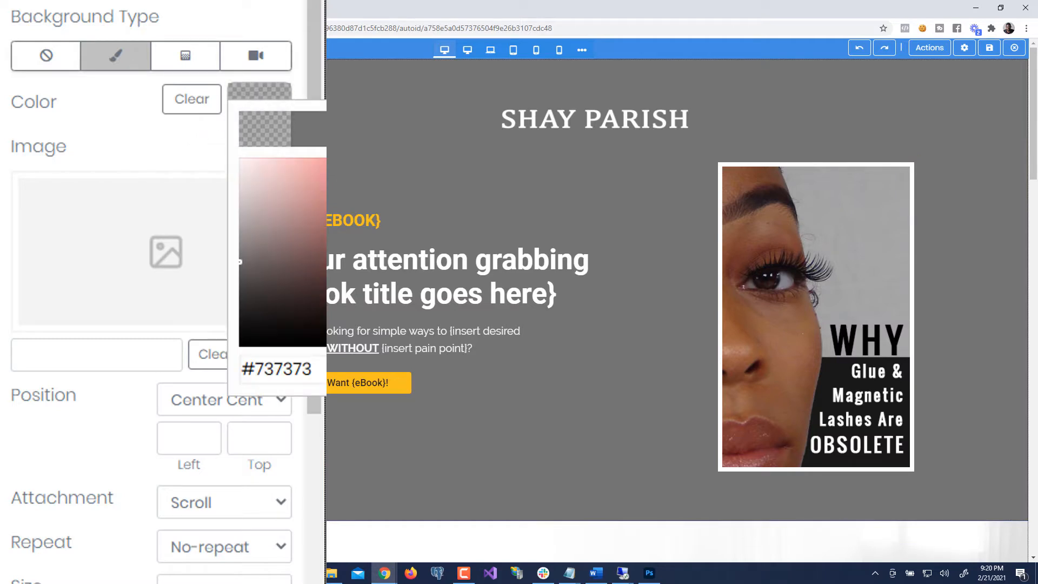
click(106, 123)
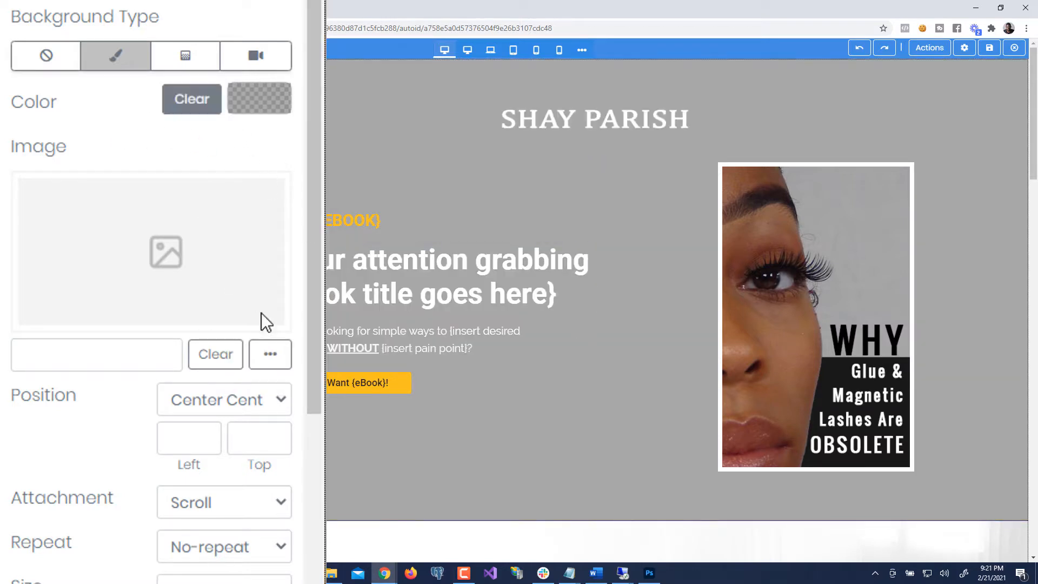
- Set the lash banner photo back as the hero background image
click(269, 355)
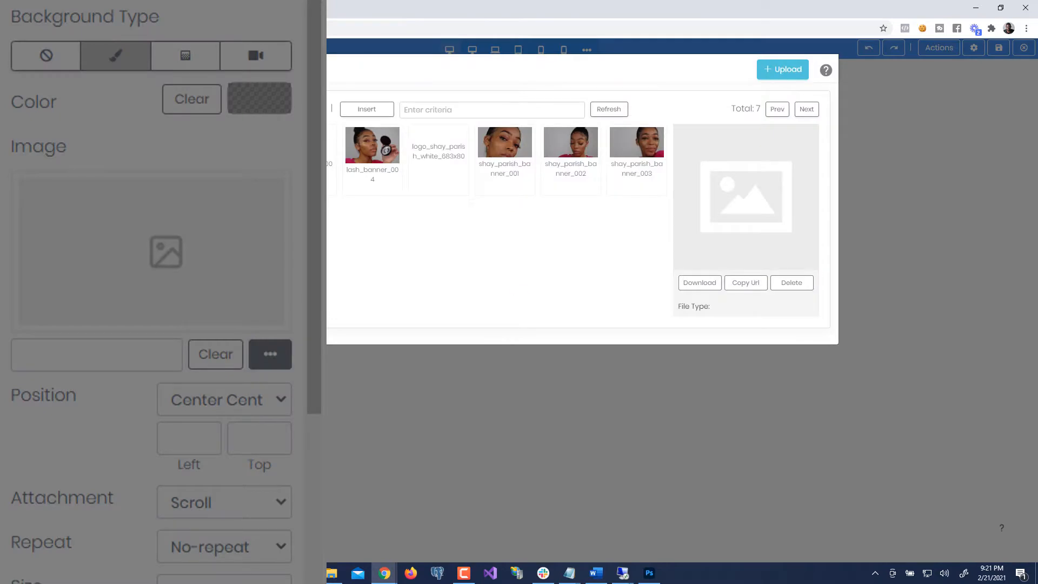
double_click(241, 143)
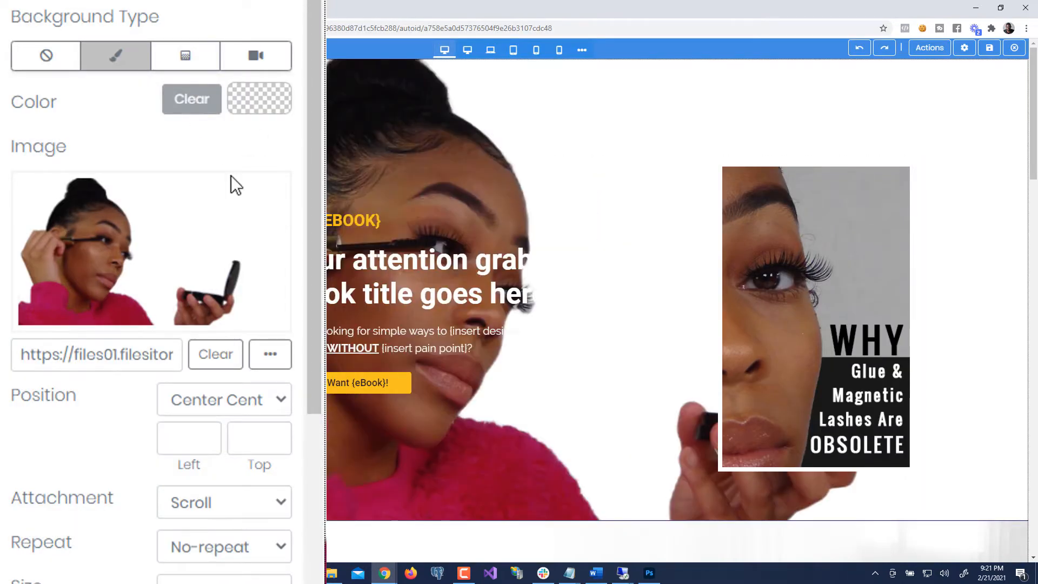
scroll(232, 243, down, 5)
- Try a dark solid overlay on the hero at about 86 opacity
click(157, 406)
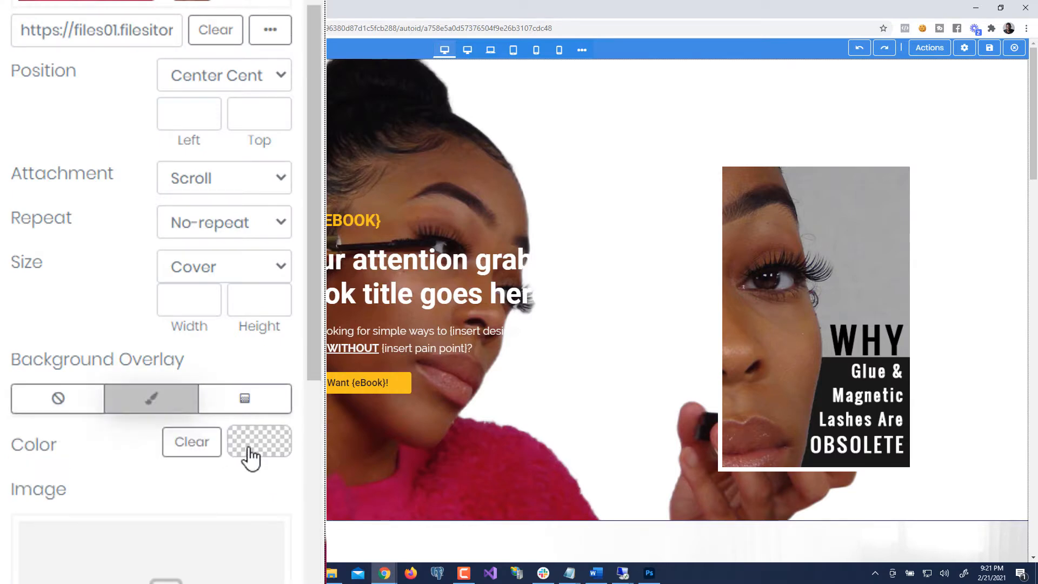
click(249, 454)
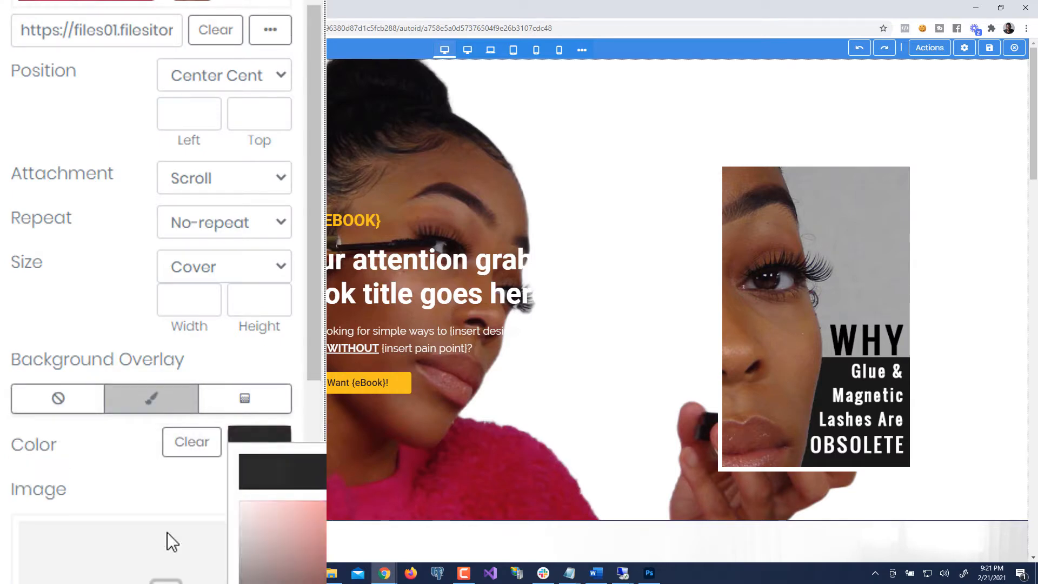
click(128, 458)
scroll(157, 503, down, 10)
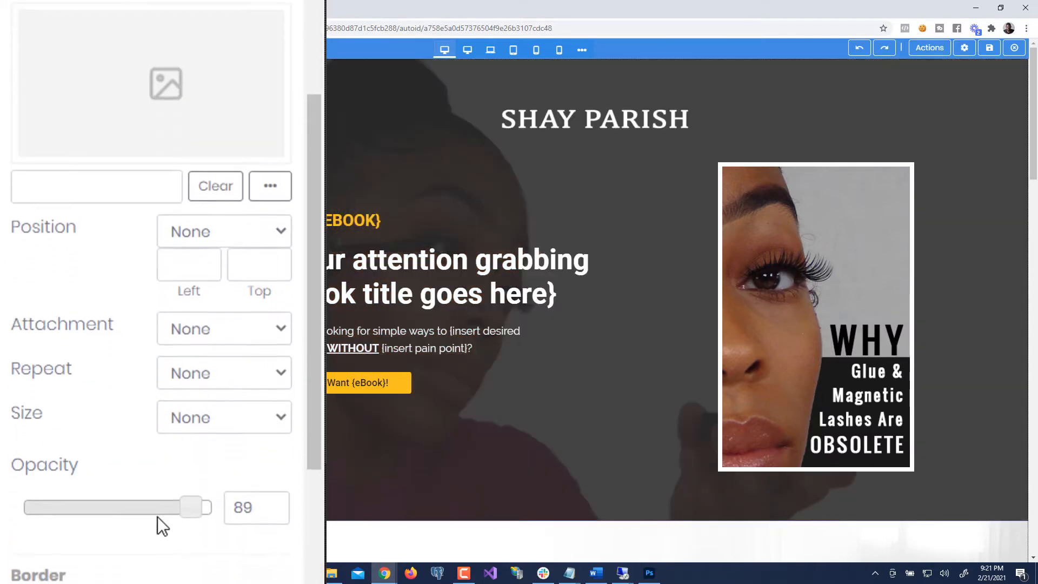
mouse_move(193, 468)
mouse_down()
mouse_move(178, 468)
mouse_move(191, 478)
mouse_up()
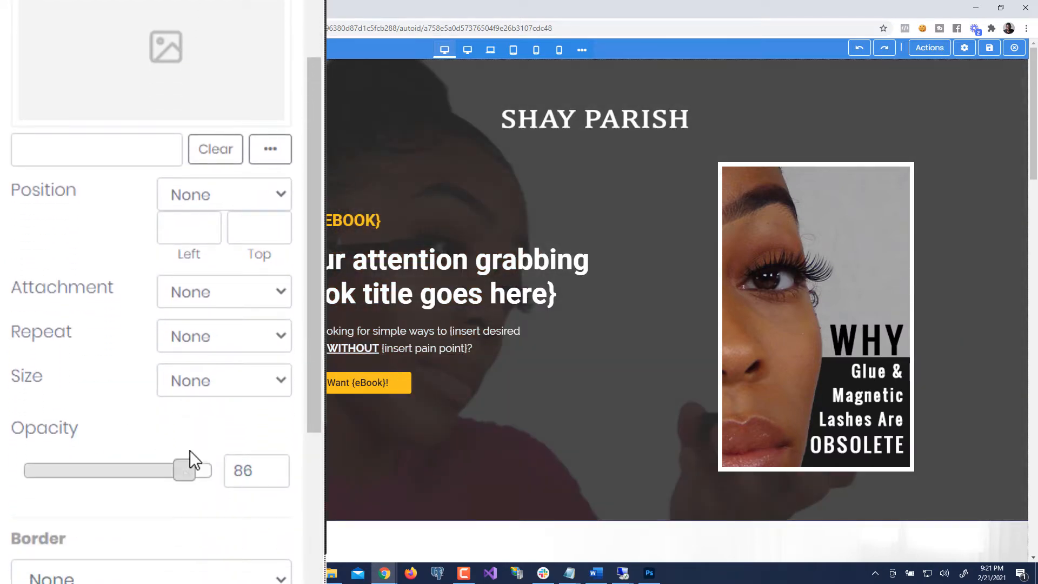
- Switch the hero overlay to none and bring up the Start menu search
scroll(200, 446, up, 2)
scroll(200, 447, up, 2)
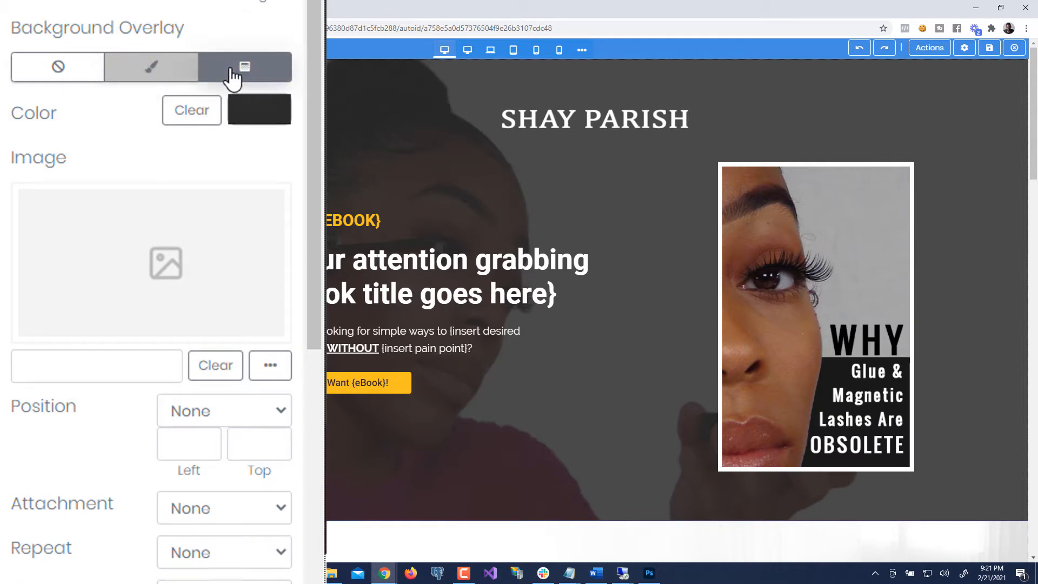
click(69, 76)
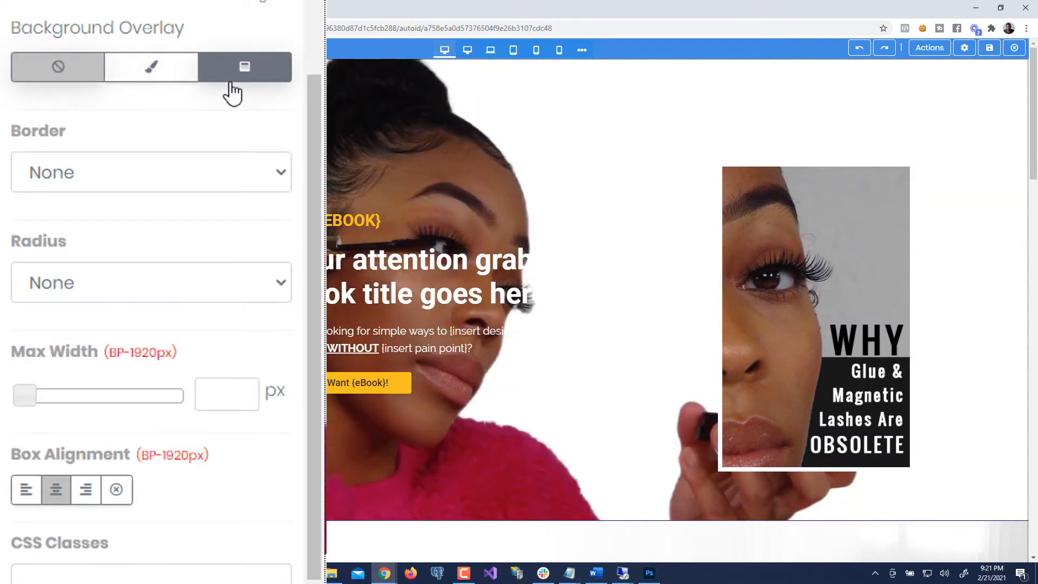
key(super)
- Launch GetColor!, sample the hero photo's pink, and copy its HTML code #A50854
text(get)
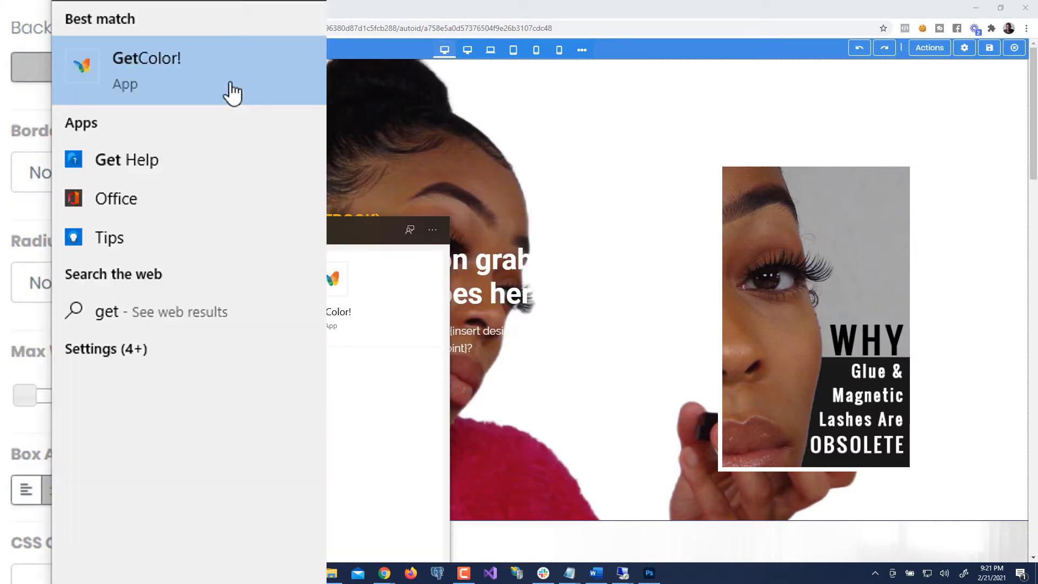
click(232, 92)
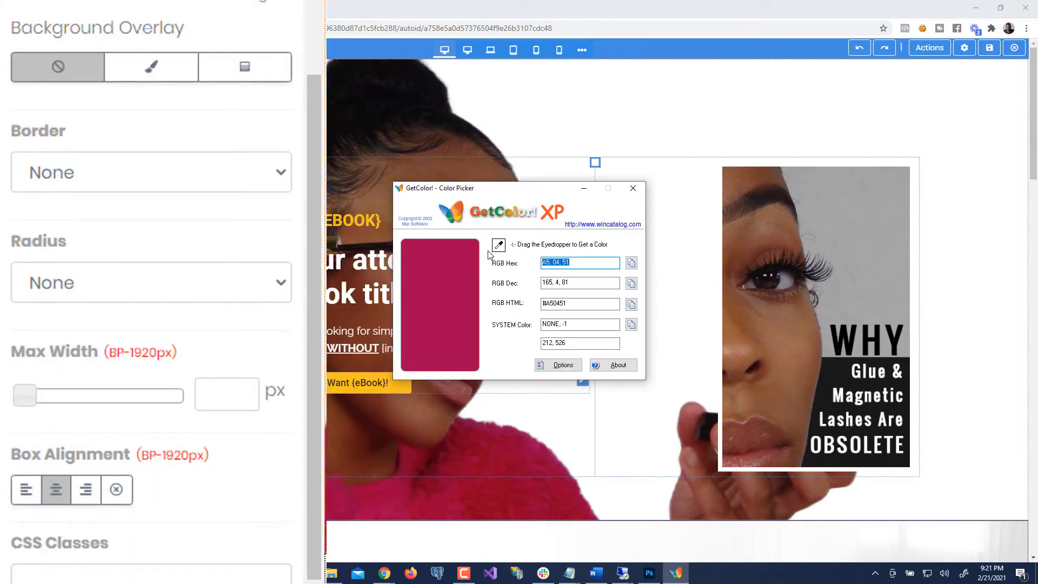
drag(498, 245, 241, 426)
click(631, 305)
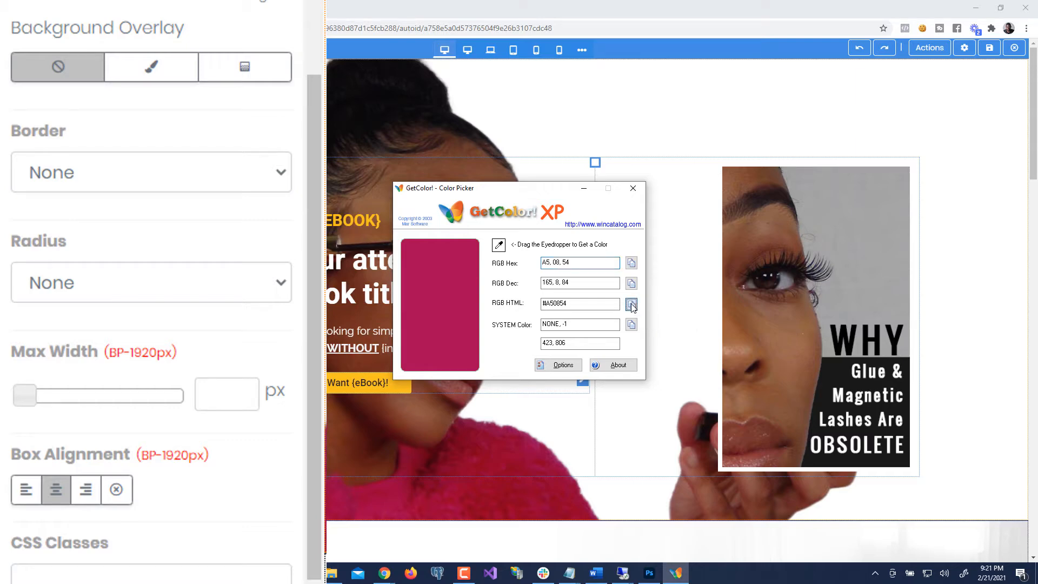
click(627, 188)
- Switch the hero overlay to a gradient and paste #A50854 as Color-1
scroll(164, 60, up, 2)
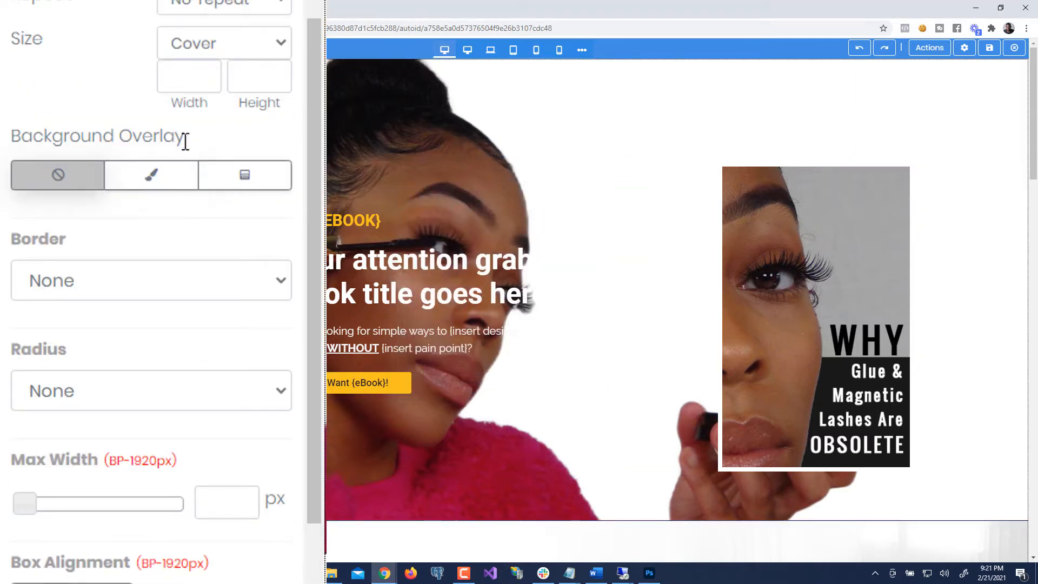
click(148, 177)
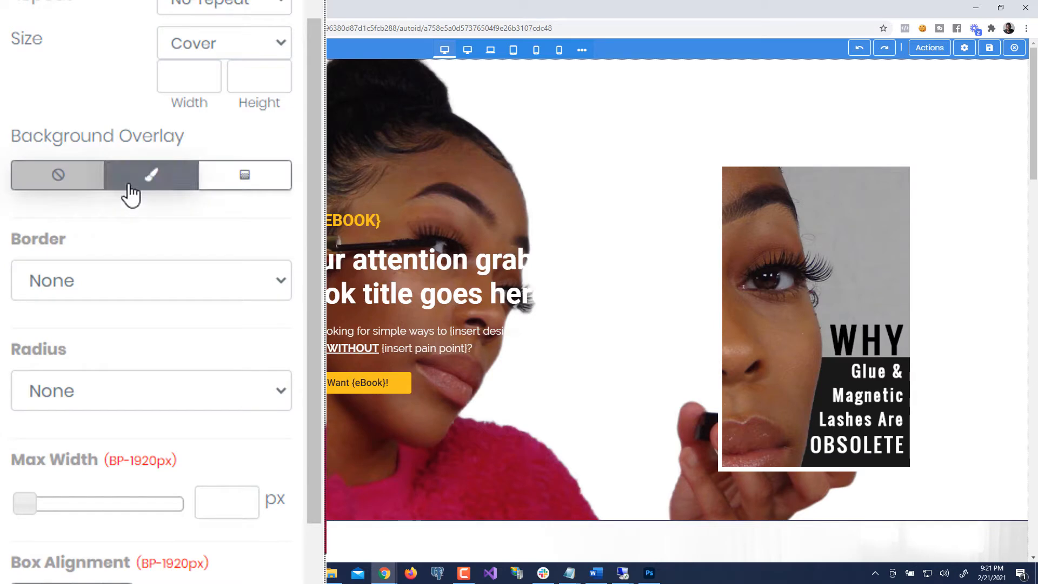
click(248, 179)
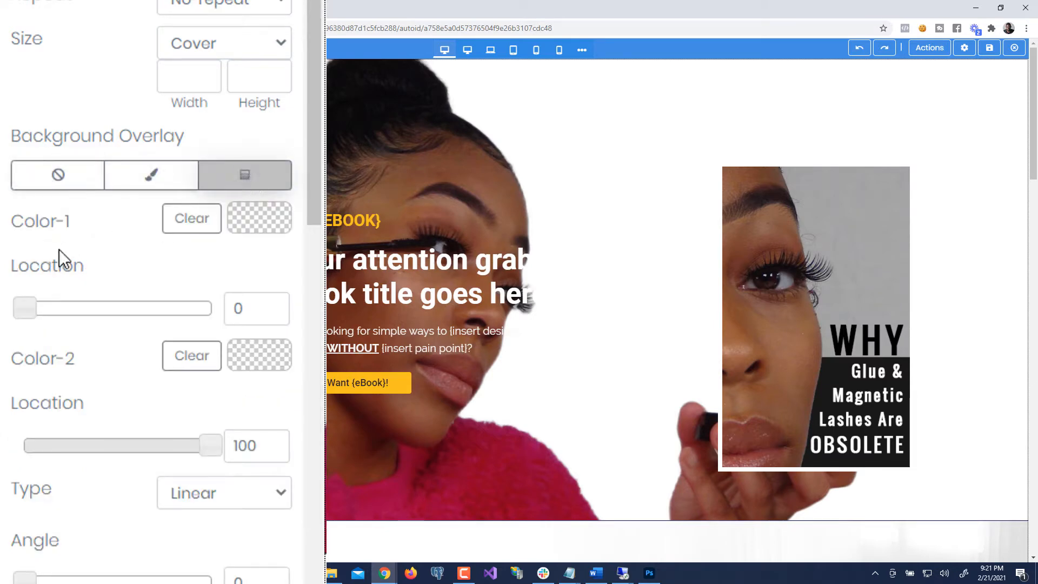
scroll(79, 228, down, 2)
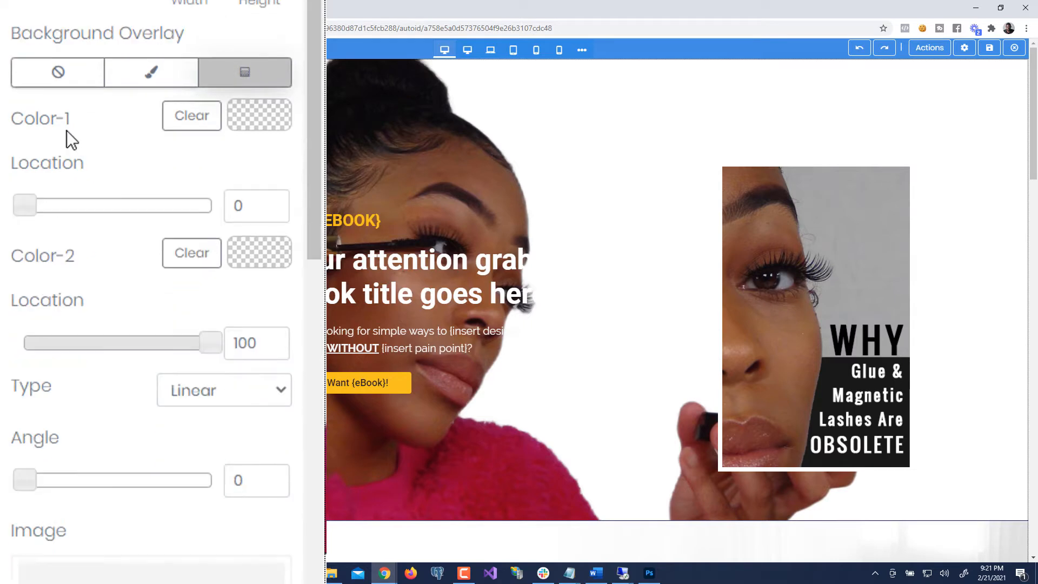
click(272, 120)
click(295, 389)
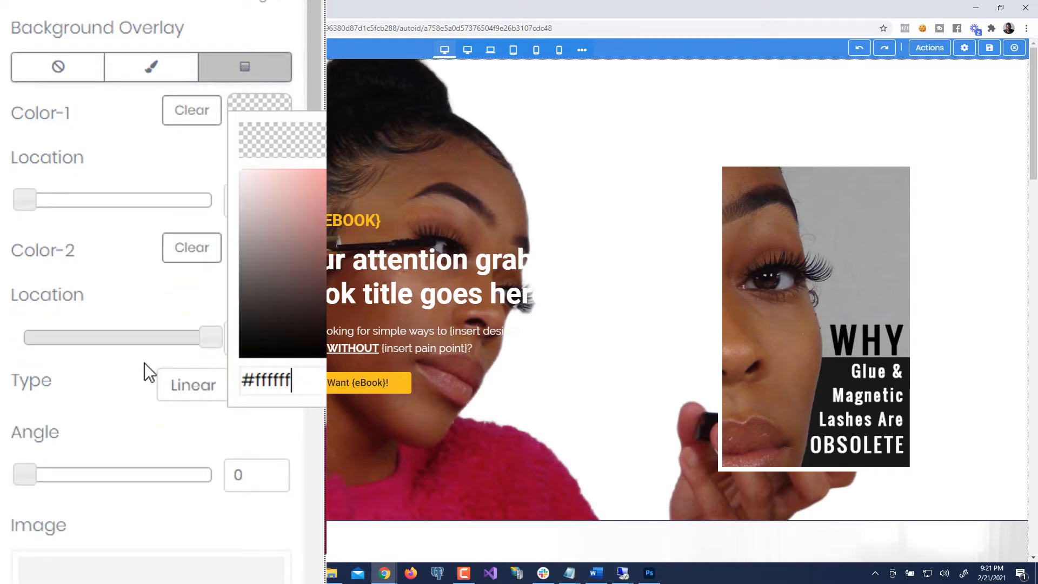
key(ctrl+a)
key(ctrl+v)
click(151, 160)
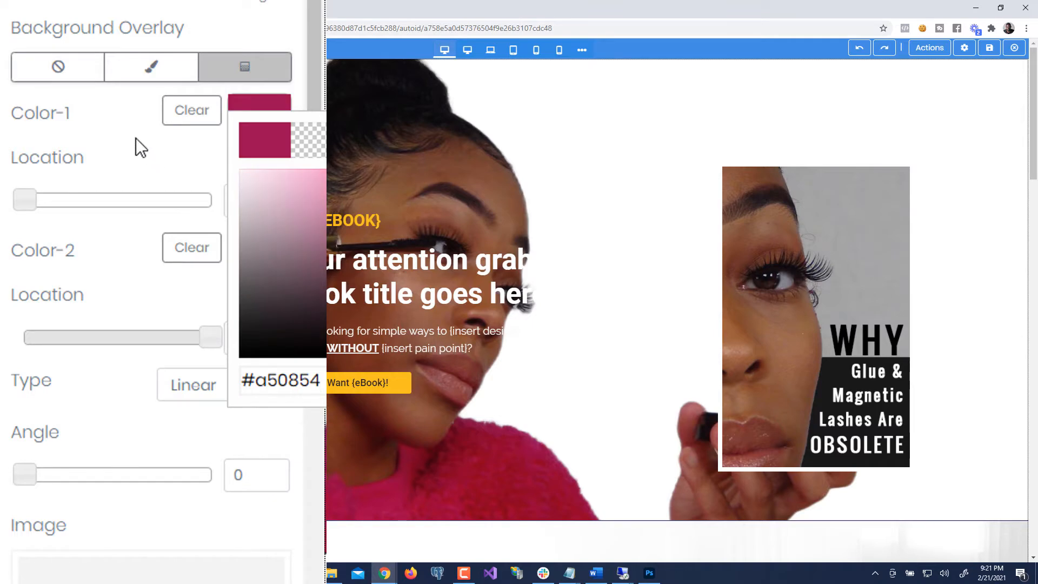
click(135, 138)
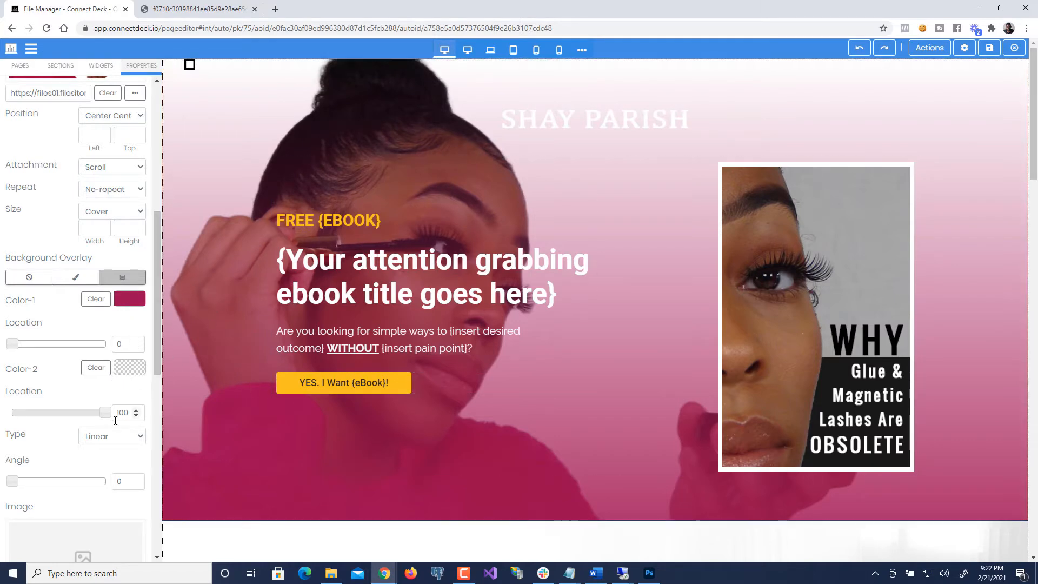
- Set the hero gradient overlay angle to 197 degrees
scroll(52, 441, down, 1)
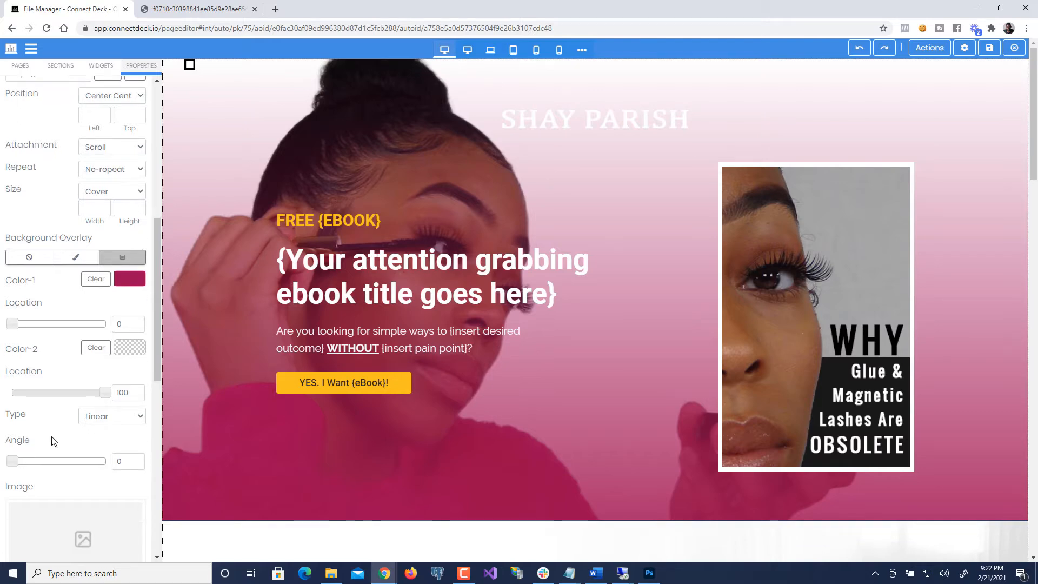
drag(17, 463, 30, 464)
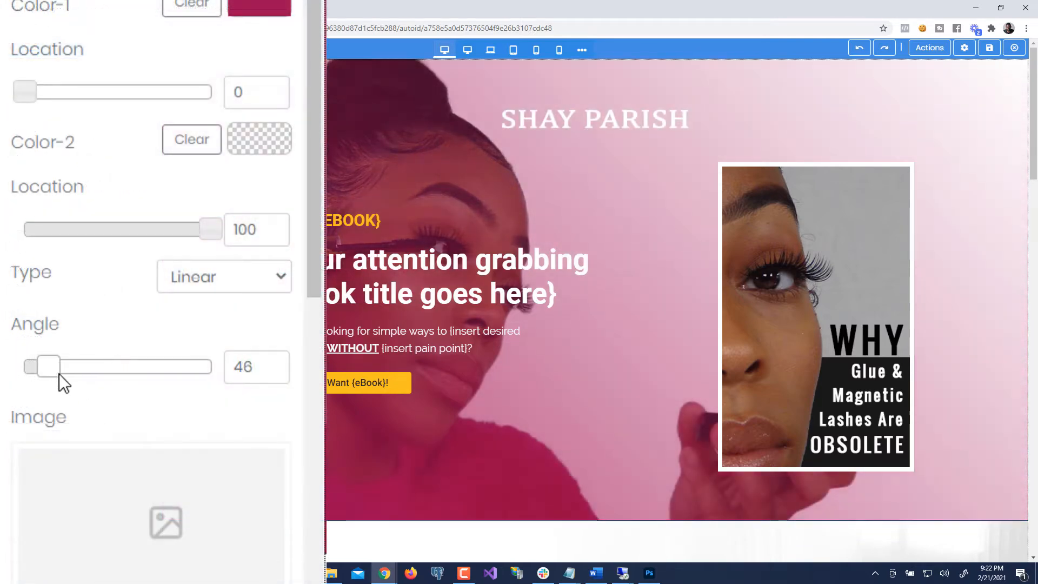
drag(59, 374, 24, 412)
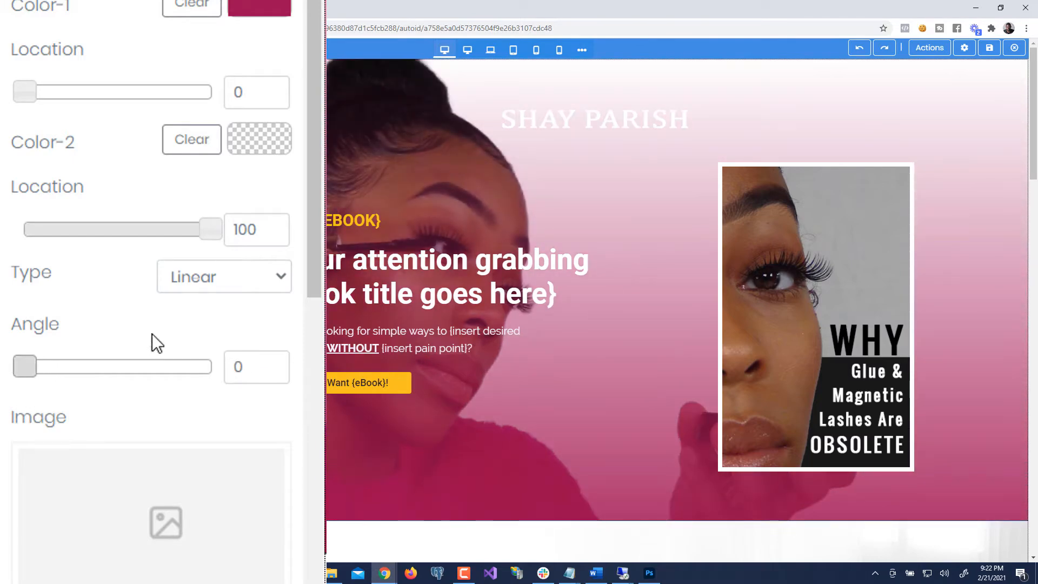
drag(28, 371, 129, 397)
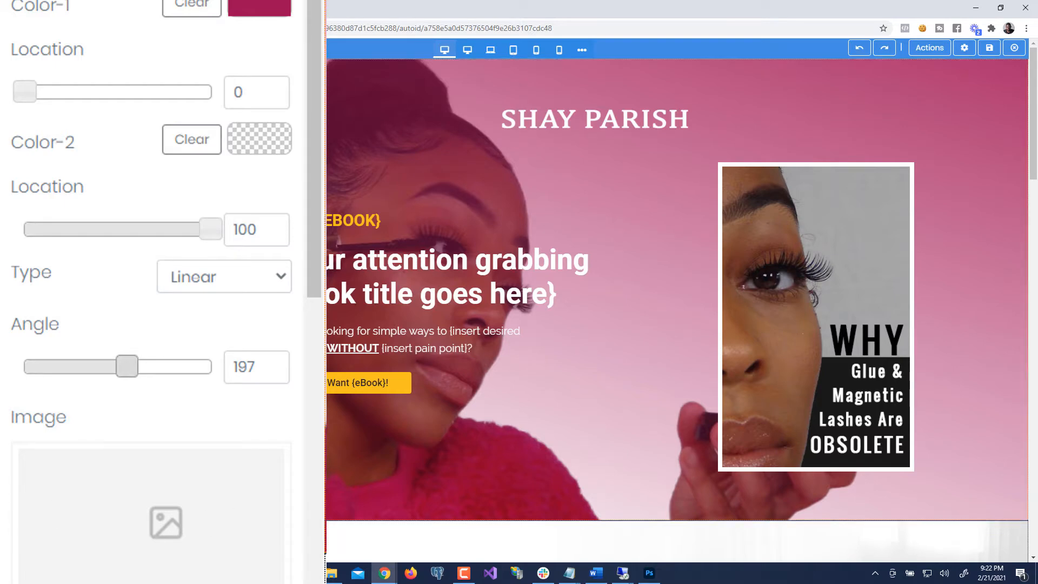
- Clear Color-2 and move its gradient location stop inward
scroll(487, 381, down, 4)
scroll(487, 381, up, 3)
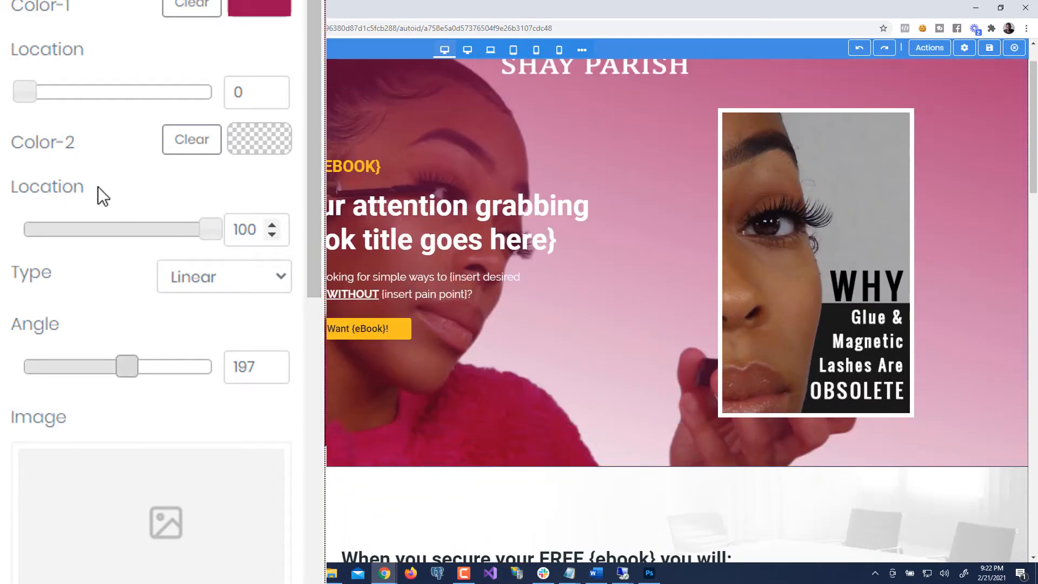
click(213, 155)
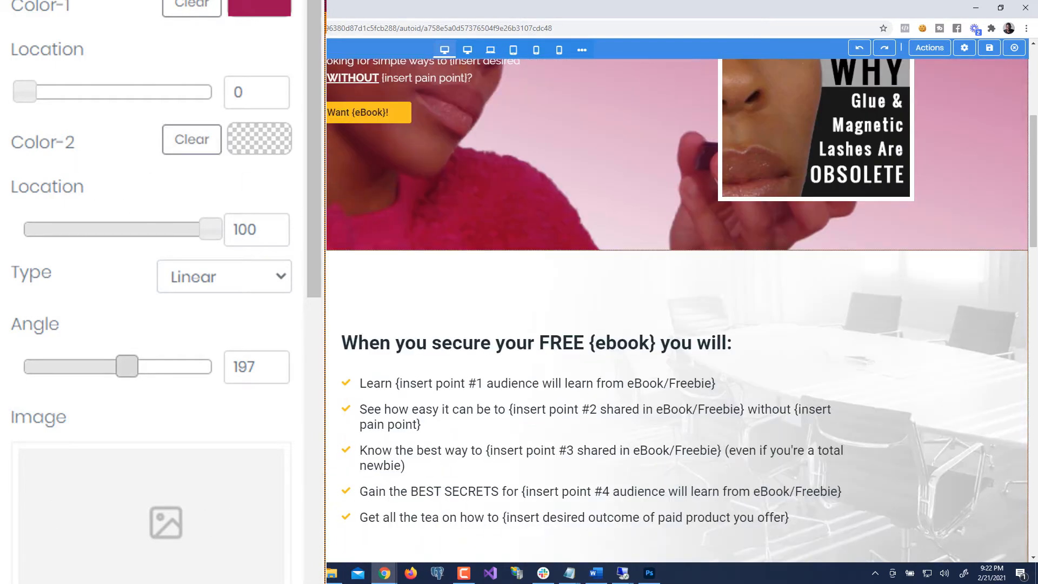
scroll(676, 311, up, 3)
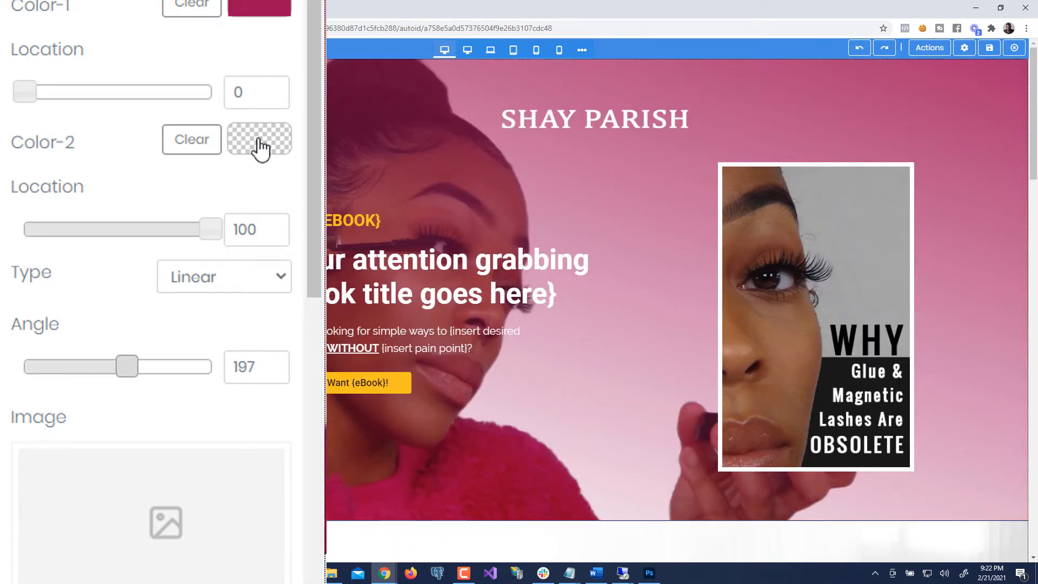
scroll(401, 393, down, 6)
scroll(401, 394, down, 6)
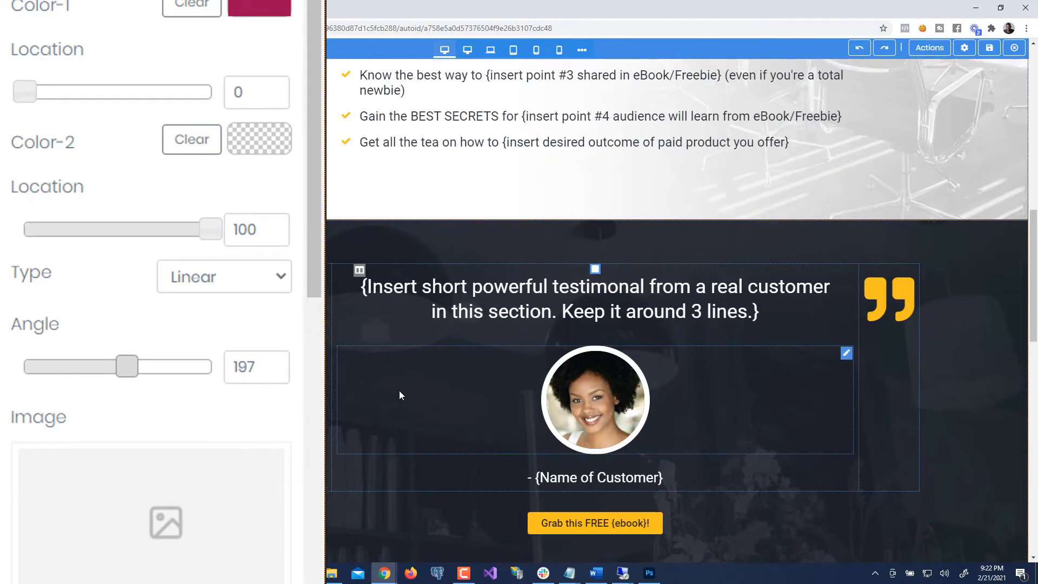
scroll(401, 394, up, 12)
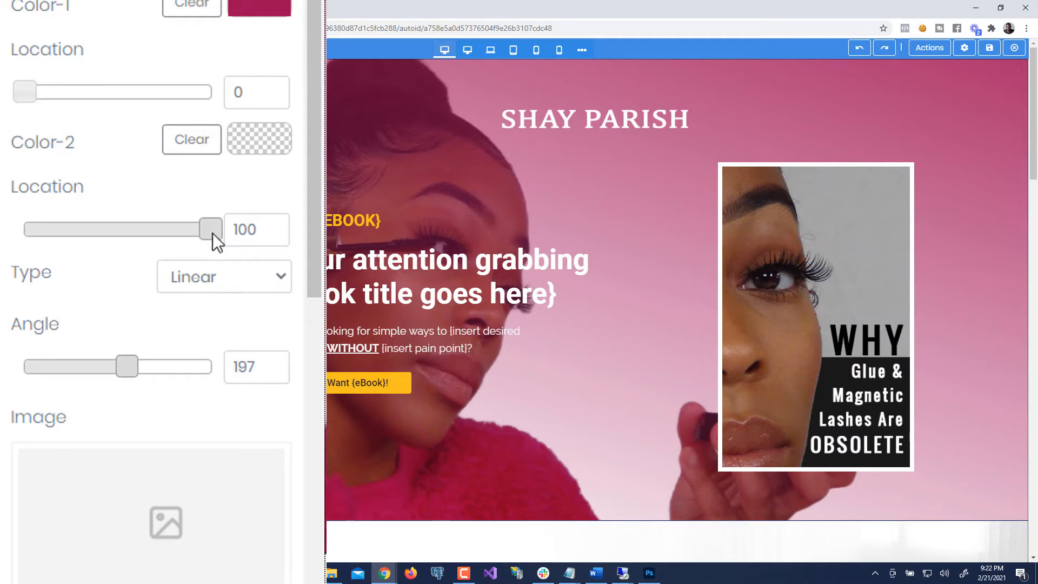
mouse_move(212, 232)
mouse_down()
mouse_move(138, 242)
mouse_move(121, 255)
mouse_move(163, 278)
mouse_move(212, 251)
mouse_up()
- Adjust the hero gradient overlay's opacity slider
scroll(213, 251, down, 10)
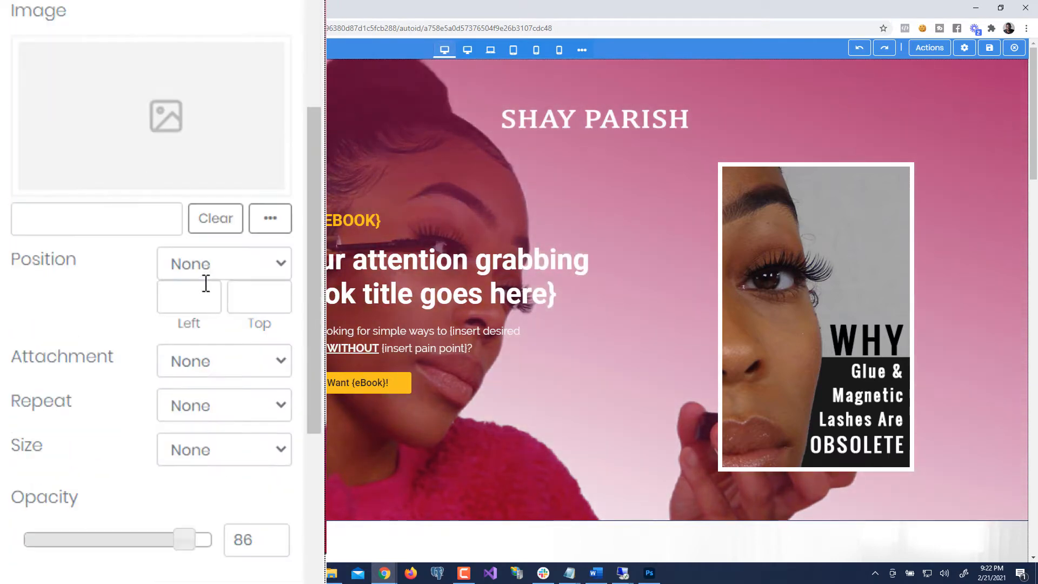
drag(179, 409, 229, 418)
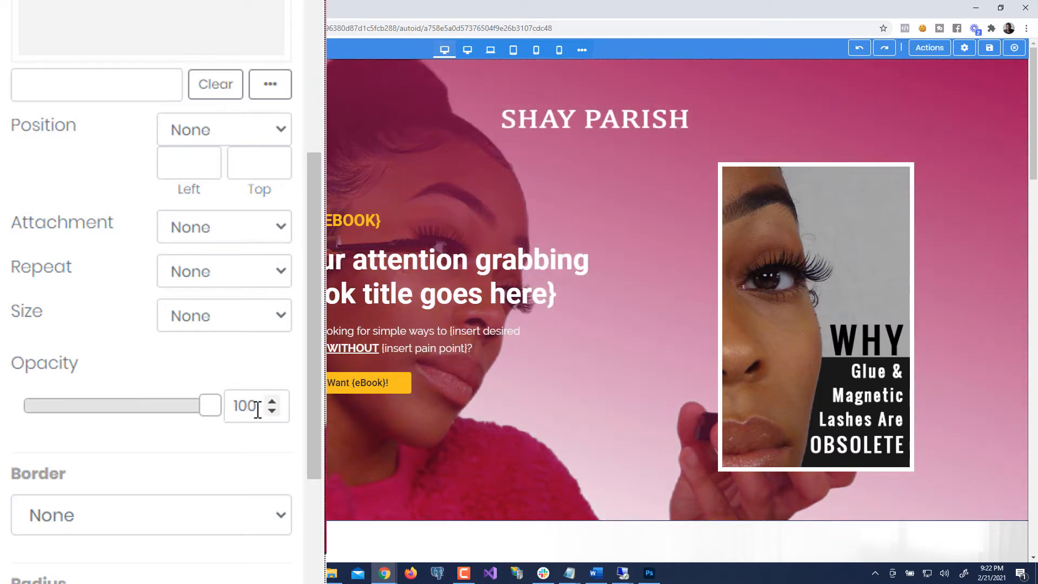
scroll(367, 372, down, 4)
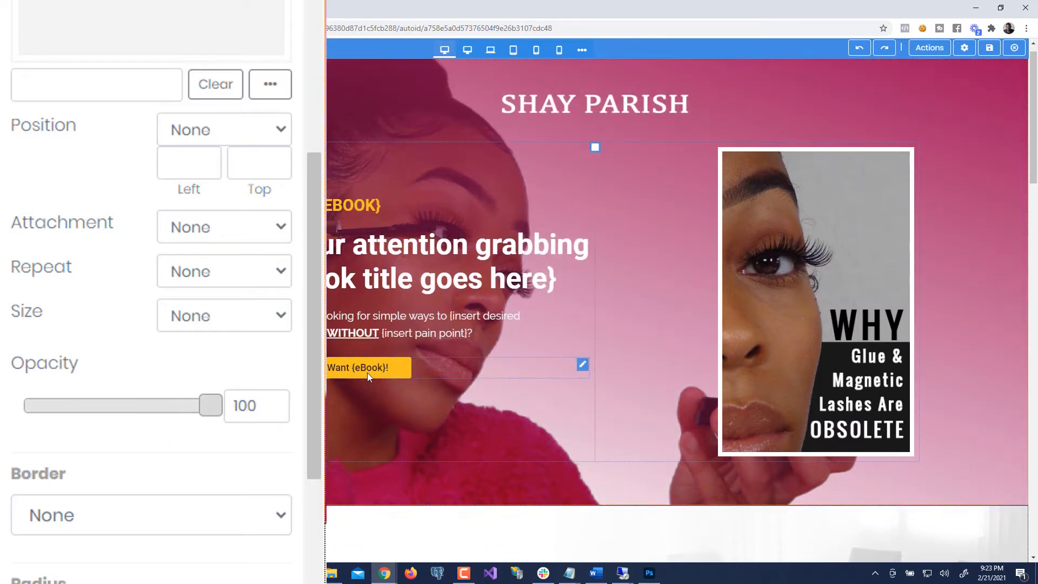
scroll(366, 371, up, 3)
- Delete the { and } around EBOOK in the yellow hero label
scroll(367, 374, up, 2)
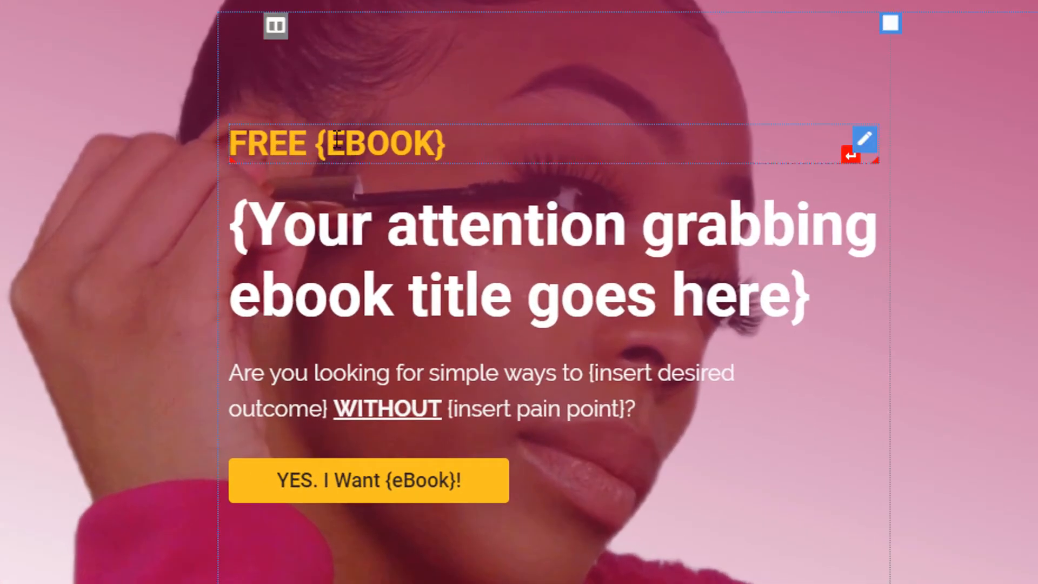
click(327, 145)
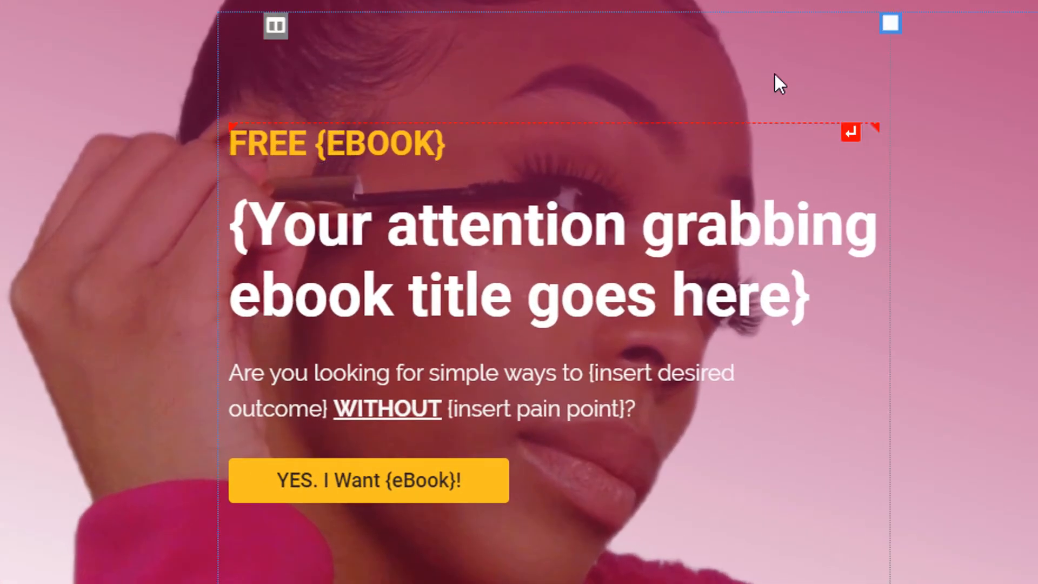
key(Left)
key(shift+Right)
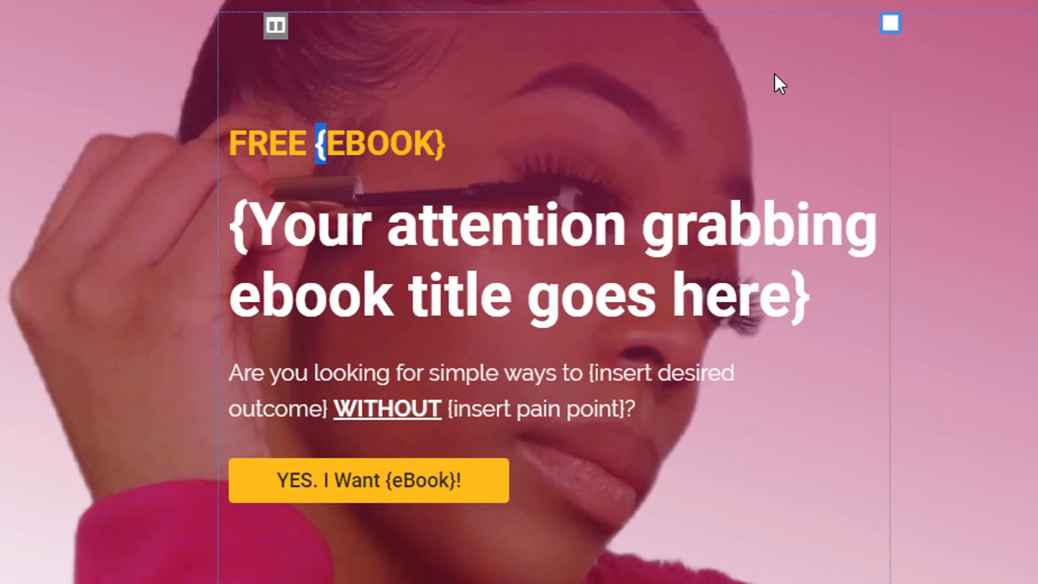
key(Left)
key(Left)
key(ctrl+shift+Left)
key(Right)
key(Right)
key(shift+Right)
key(shift+Right)
key(shift+End)
key(Left)
key(Delete)
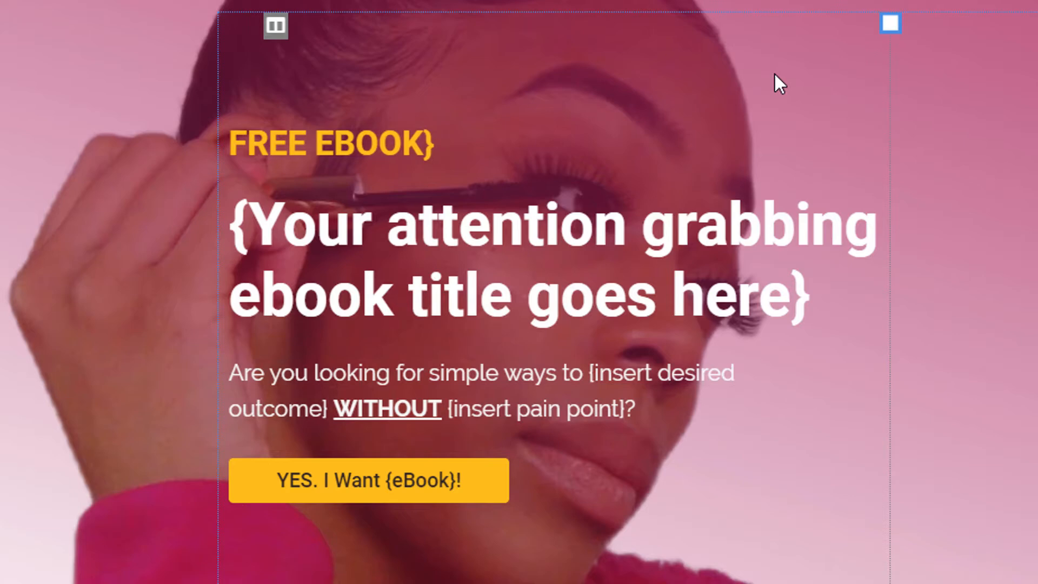
key(End)
key(BackSpace)
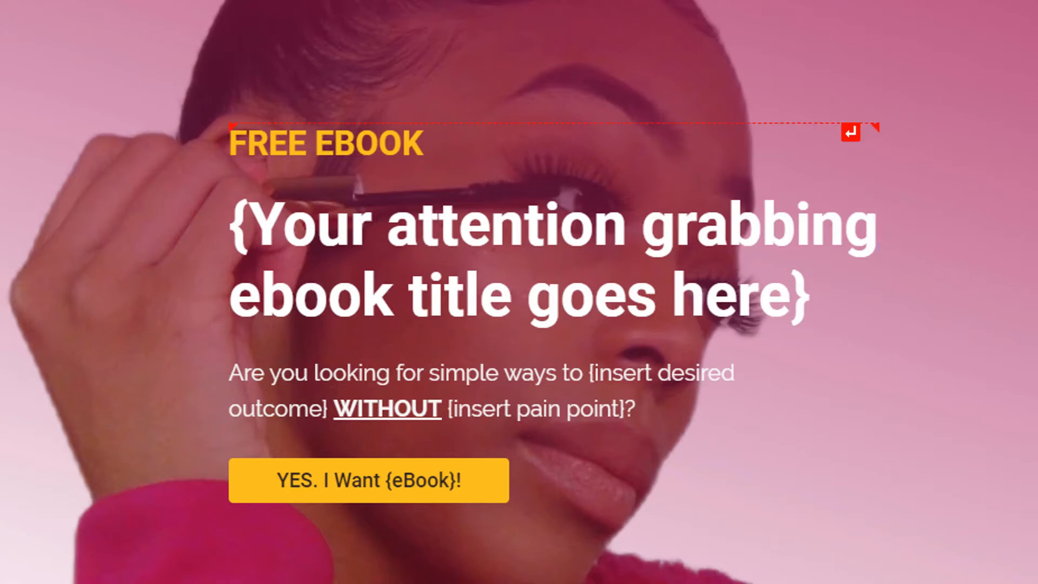
click(6, 301)
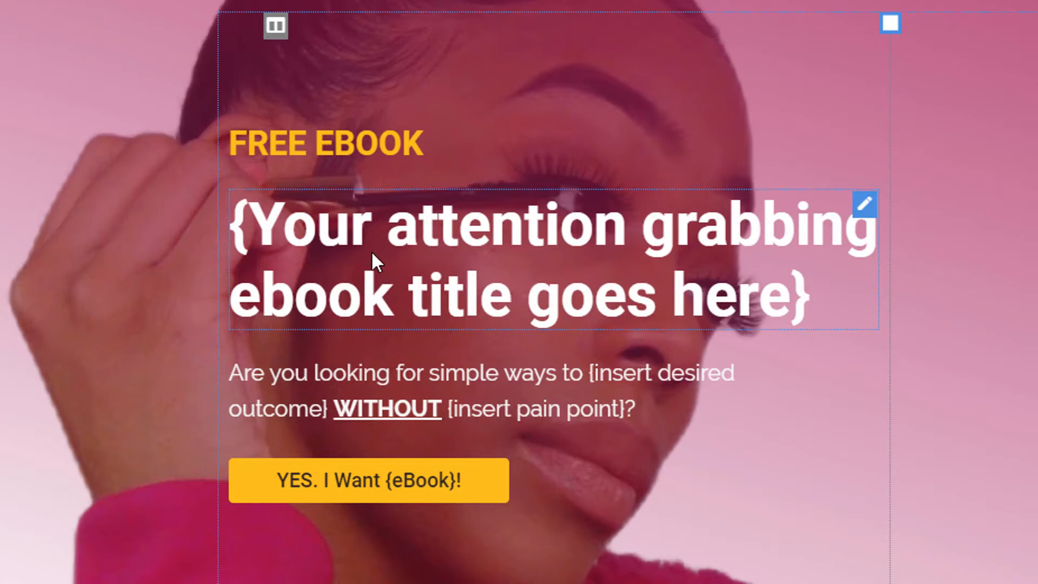
- Replace the placeholder headline with 'WHY Glue & Magnetic Lashes are OBSOLETE'
click(400, 188)
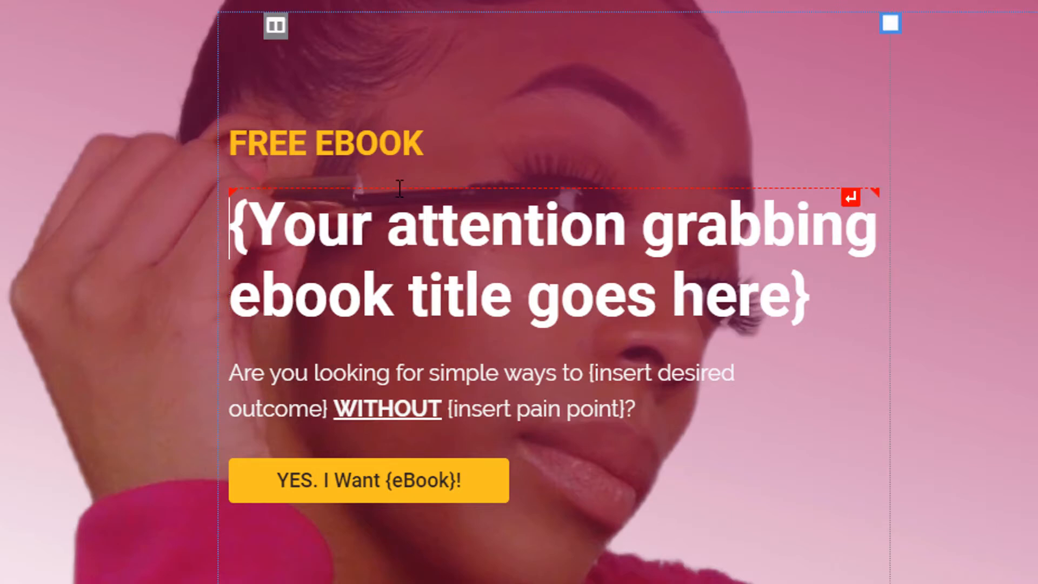
key(shift+Down)
key(shift+Down)
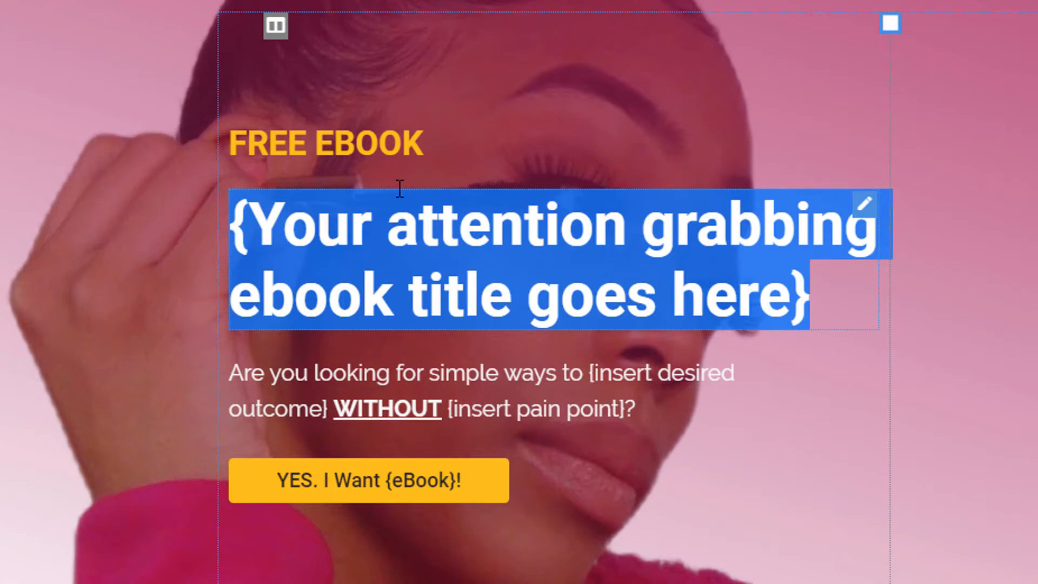
text(WHY Gl)
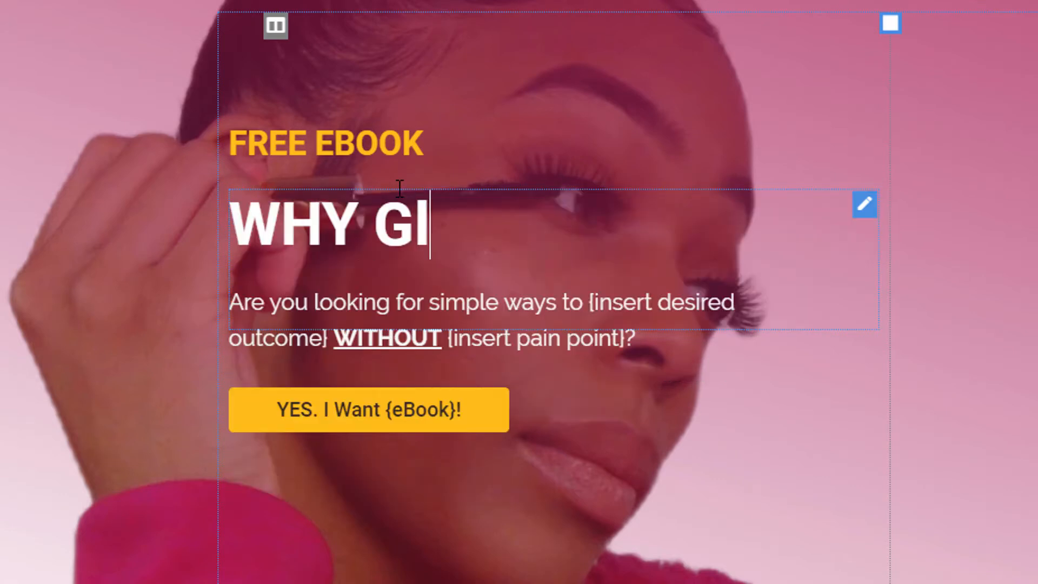
text(ue & Magnet)
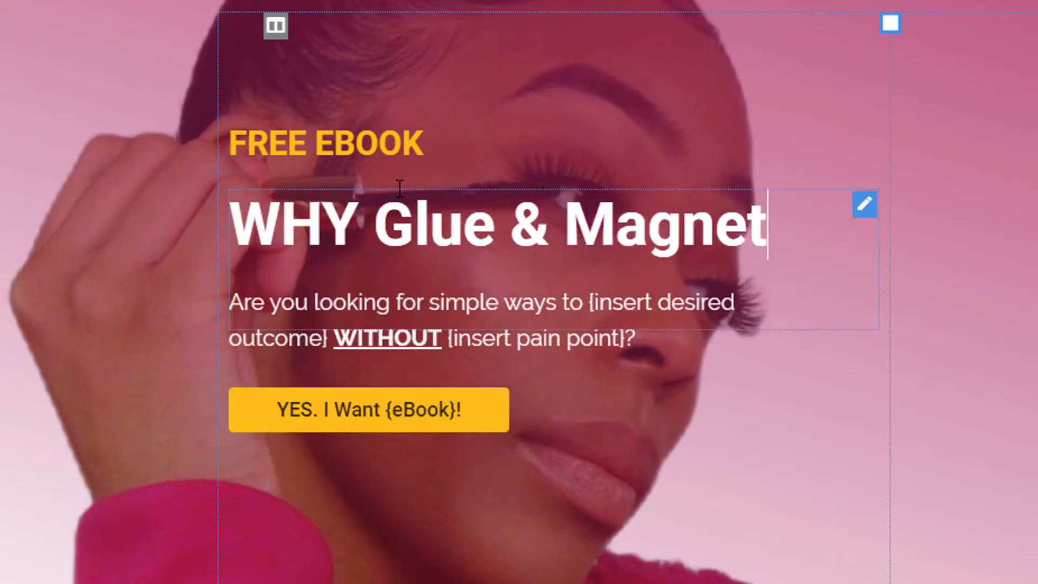
text(ic Lashes )
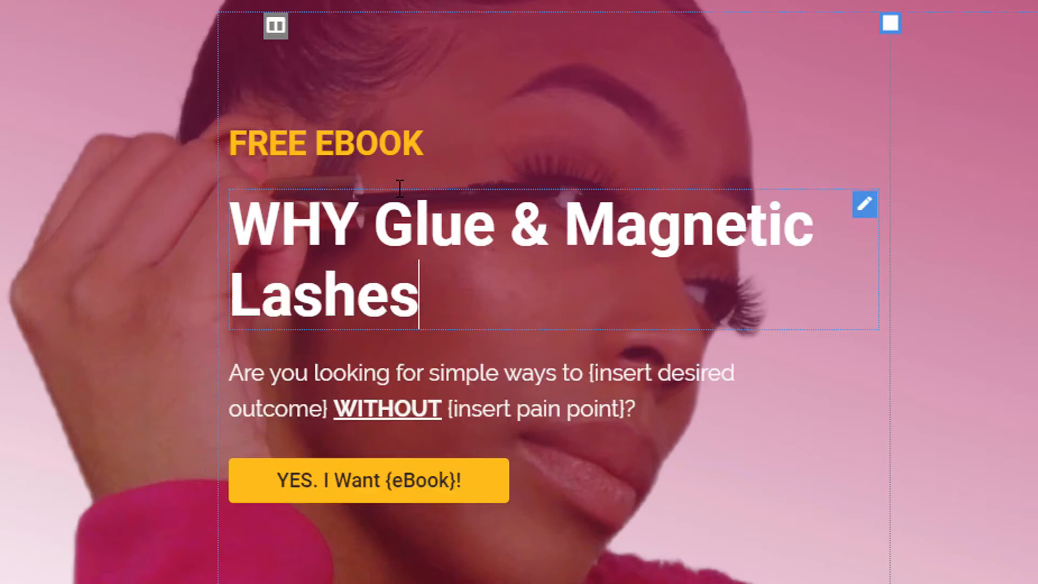
text(are OBS)
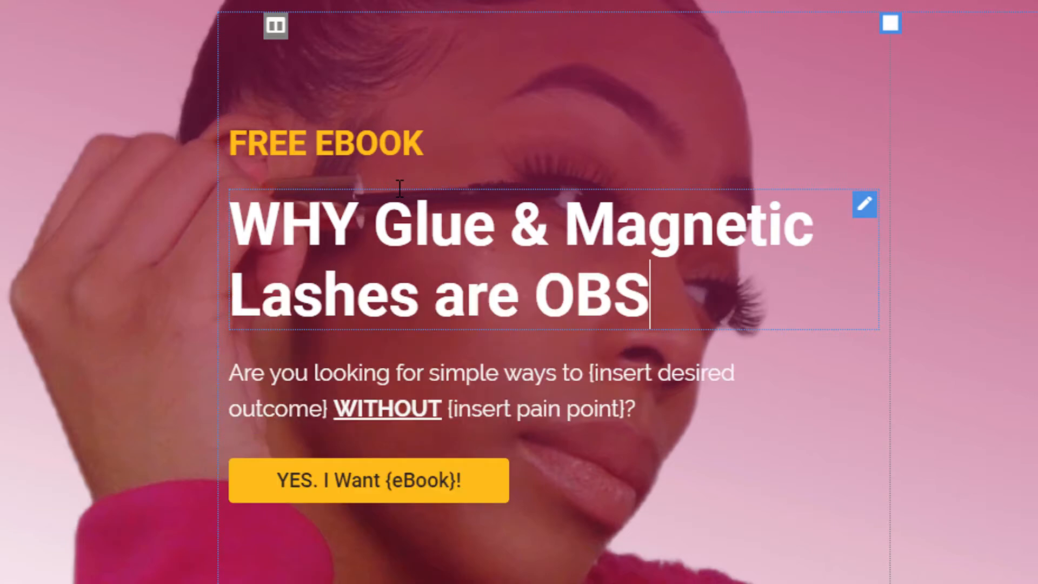
text(OLETE)
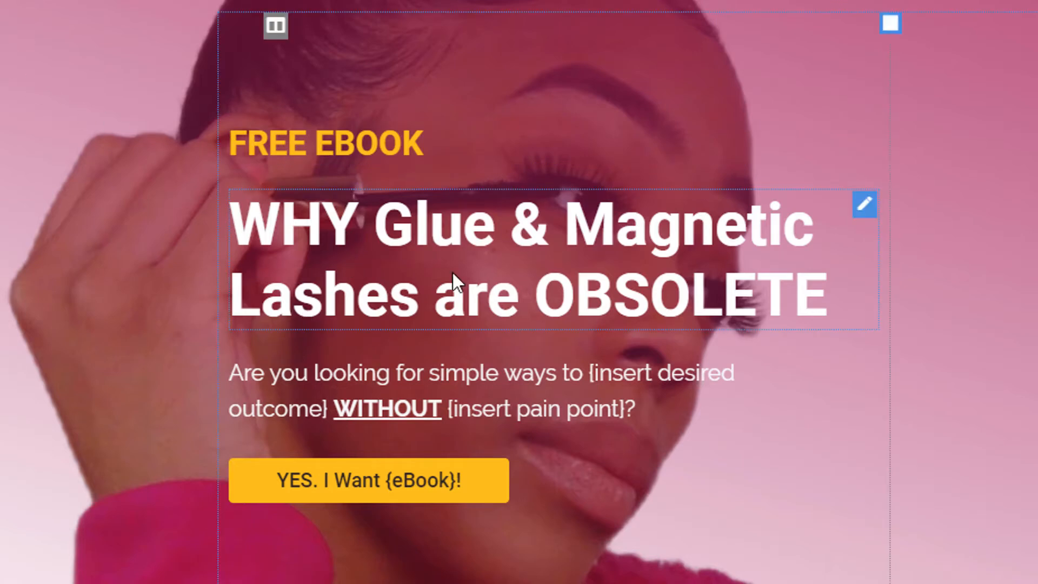
- Append 'for Women Who Want to Save Time.' to the end of the headline
click(362, 270)
key(Down)
key(End)
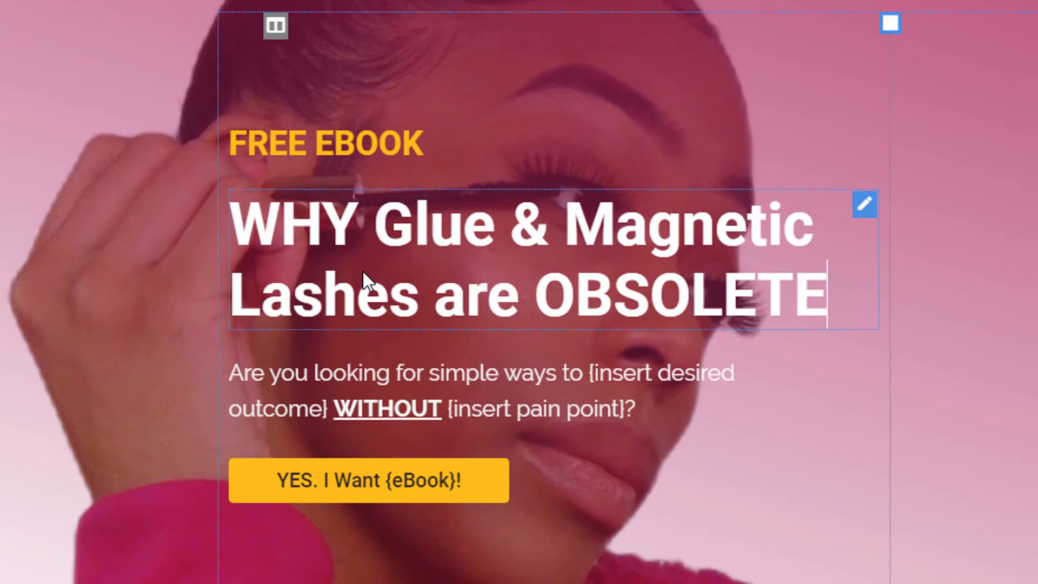
text(FOR)
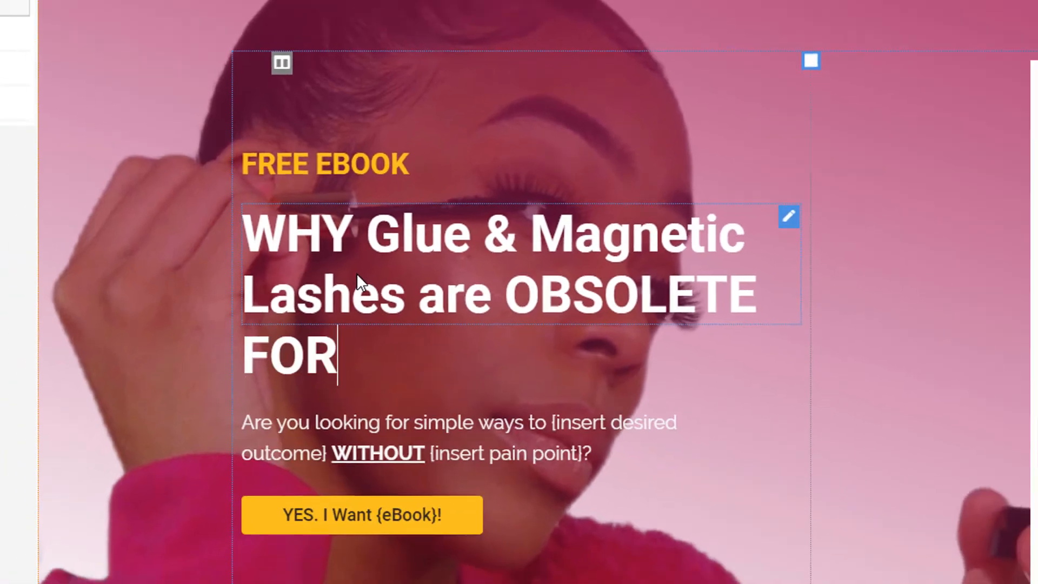
key(BackSpace)
key(BackSpace)
key(BackSpace)
text(for w)
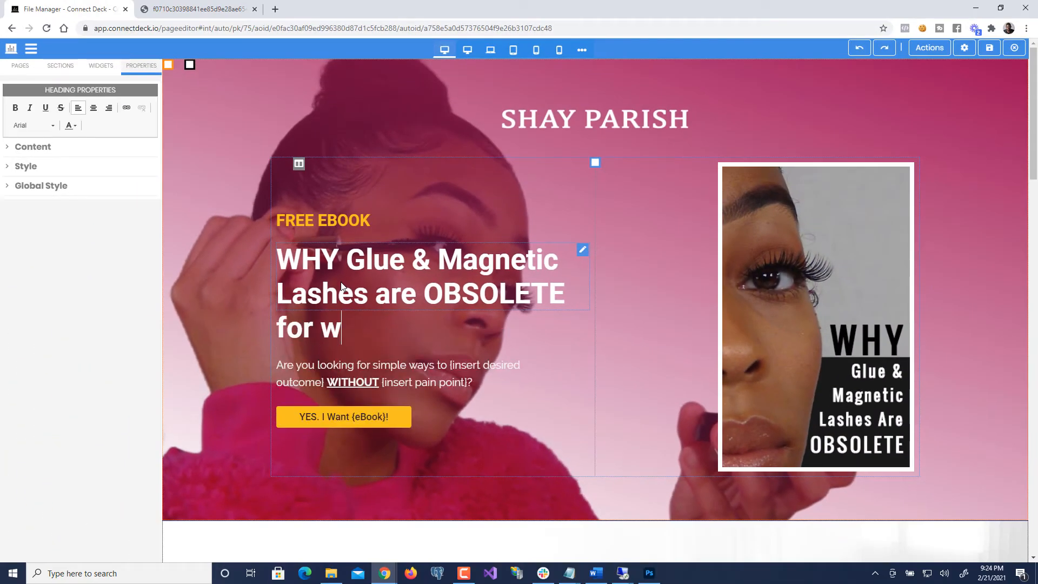
key(BackSpace)
text(Women W)
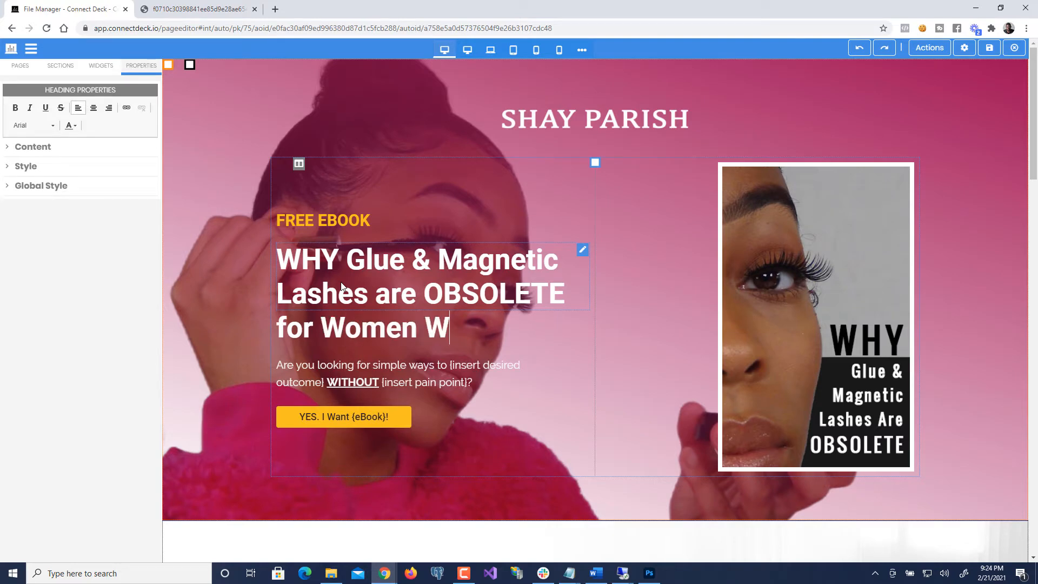
text(ho Want to)
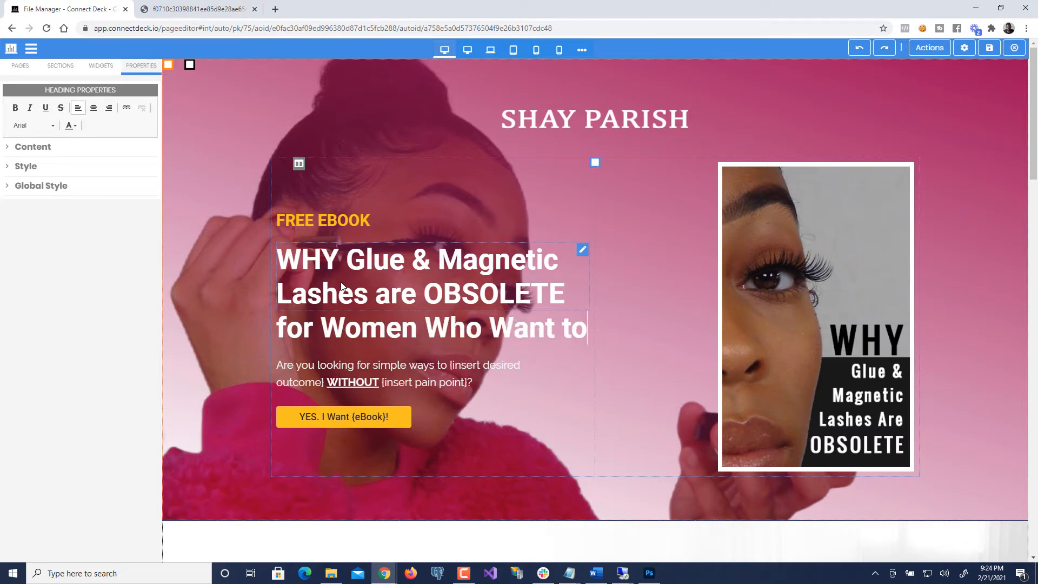
text( Save Time.)
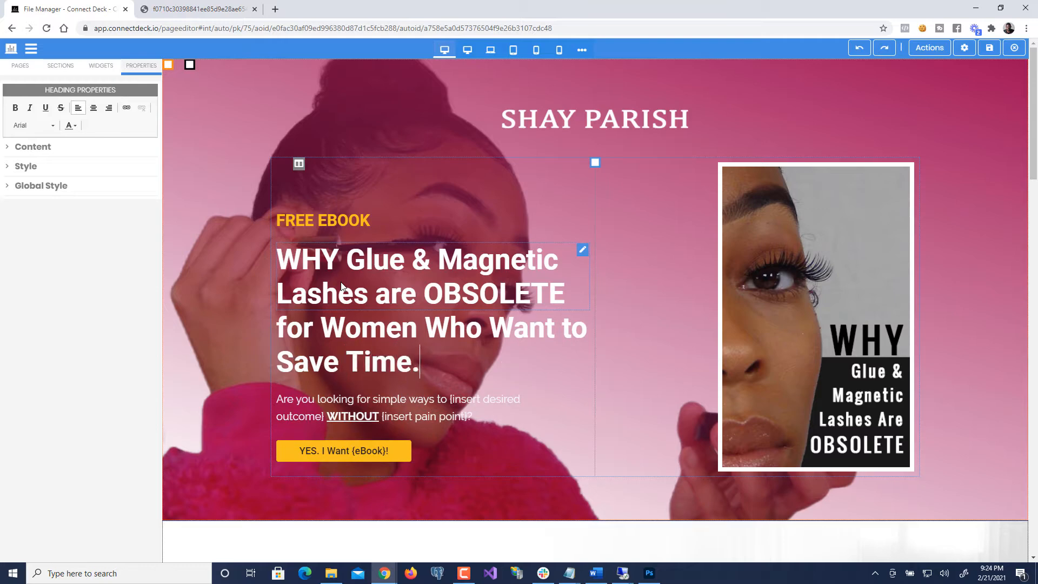
click(55, 351)
click(741, 327)
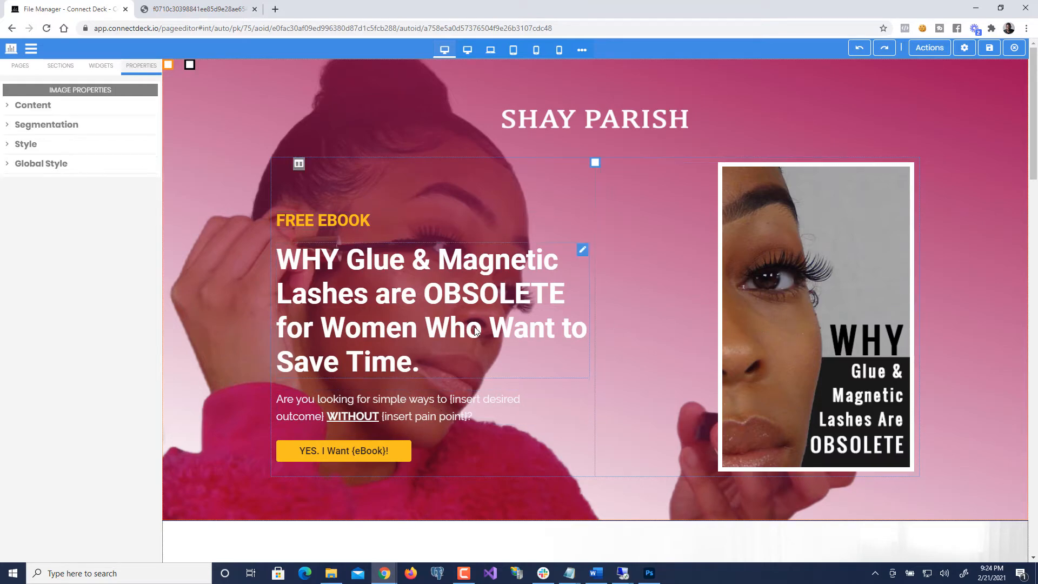
- Shrink the hero headline's font size to 42 px
click(443, 320)
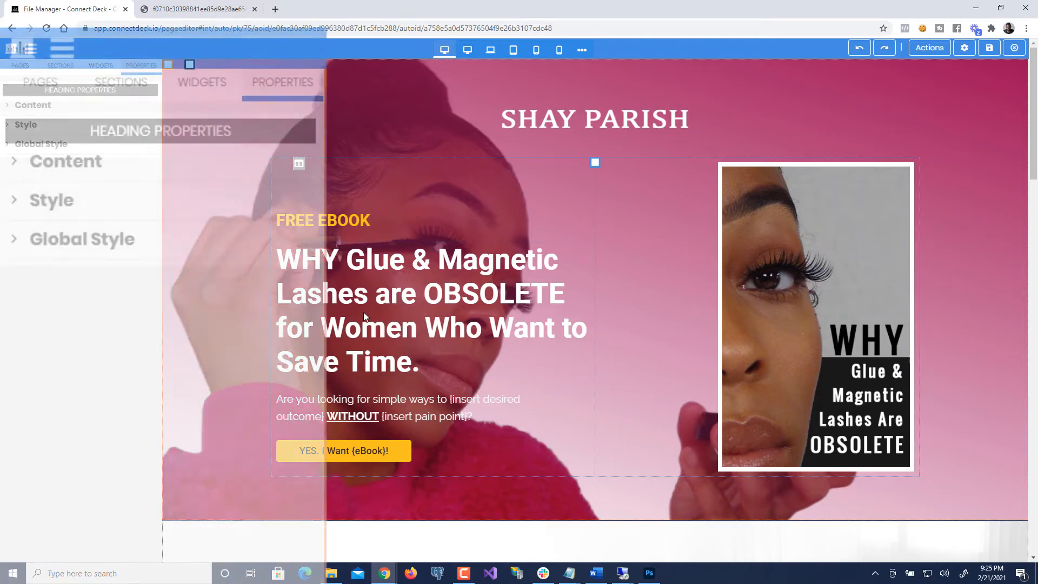
click(74, 205)
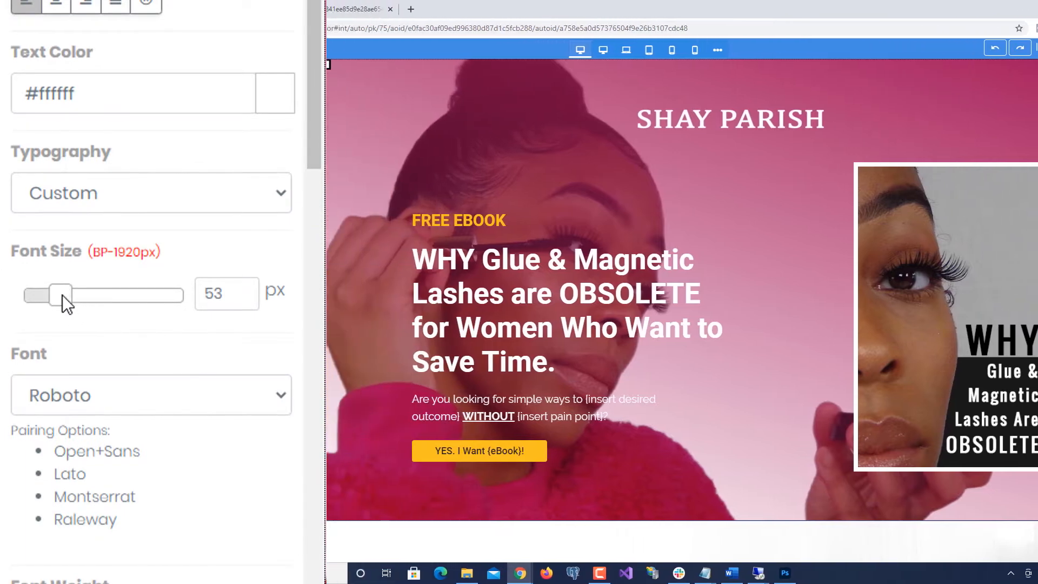
drag(63, 294, 53, 313)
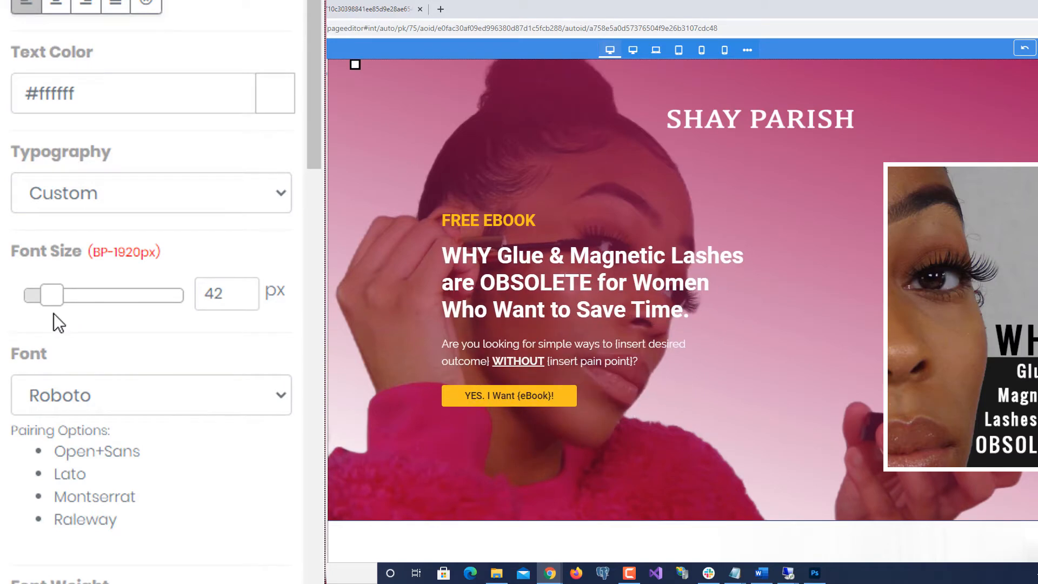
- Select the trailing phrase 'for Women Who Want to Save Time.' in the headline
click(527, 287)
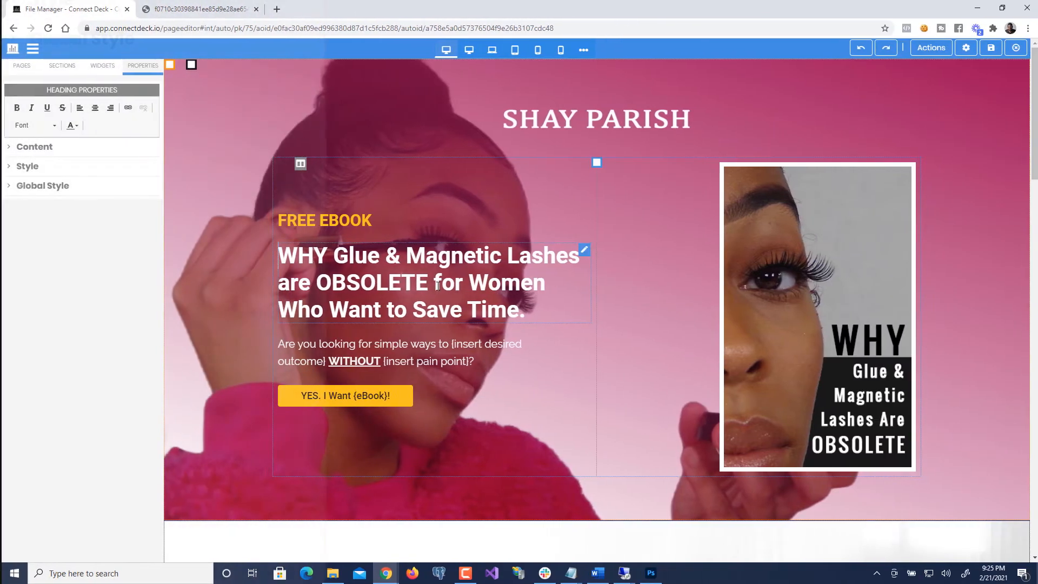
click(437, 286)
key(shift+Down)
key(shift+End)
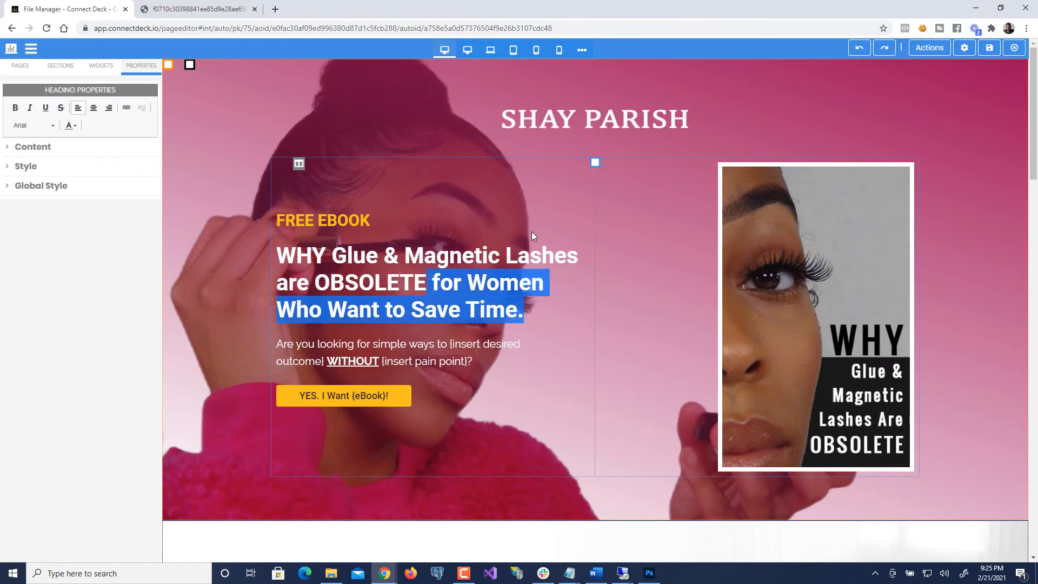
- Delete the trailing phrase, set the headline font to 57 px, then select the ebook cover image
key(BackSpace)
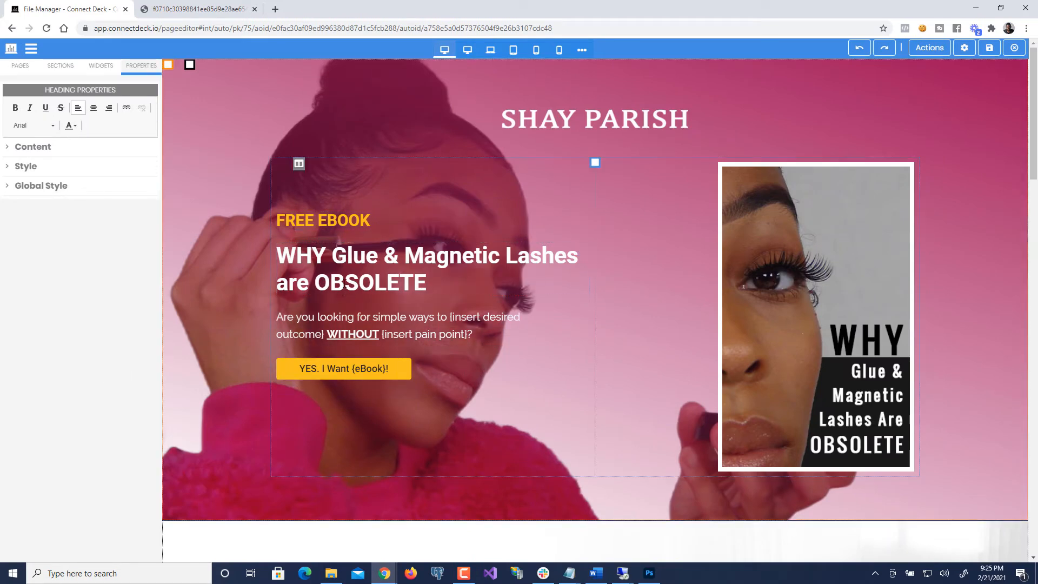
click(322, 272)
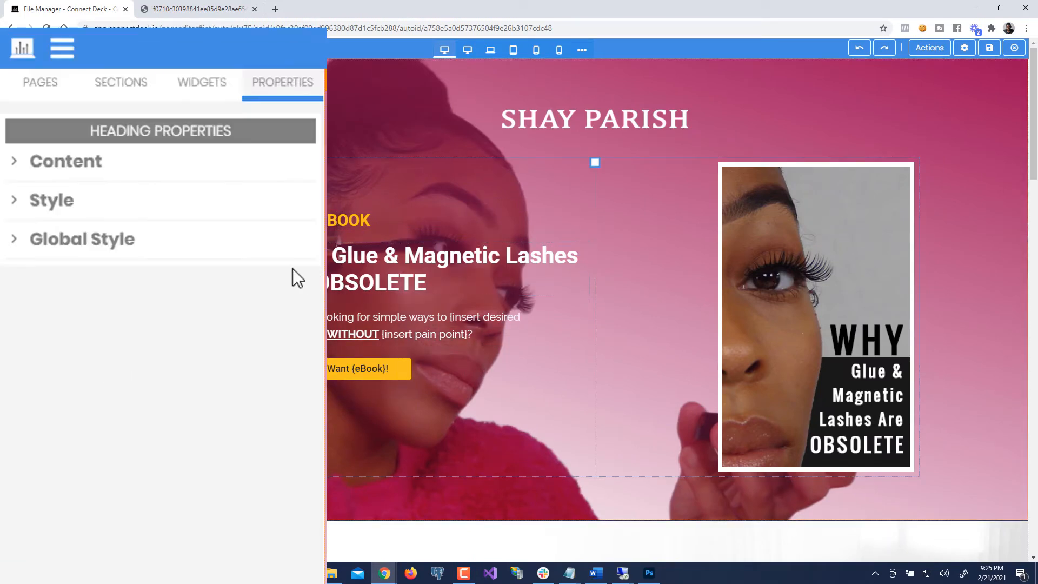
click(62, 216)
drag(53, 324, 73, 330)
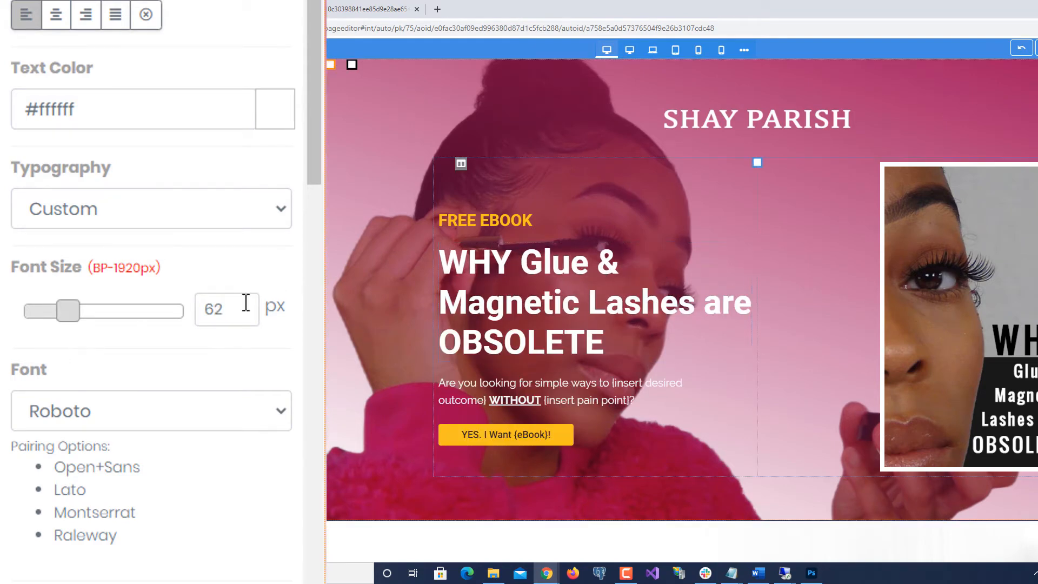
drag(70, 307, 67, 305)
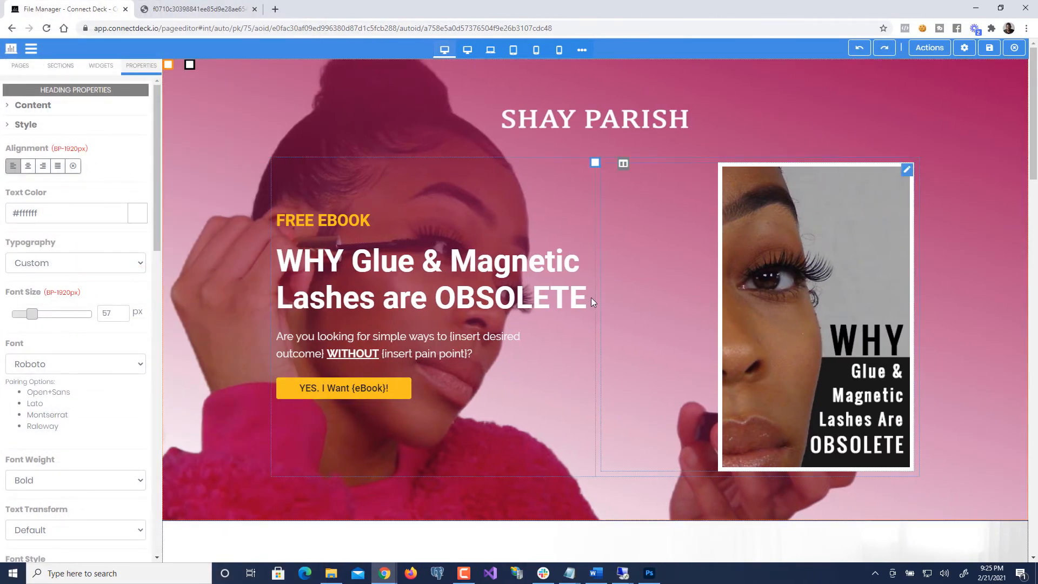
click(813, 295)
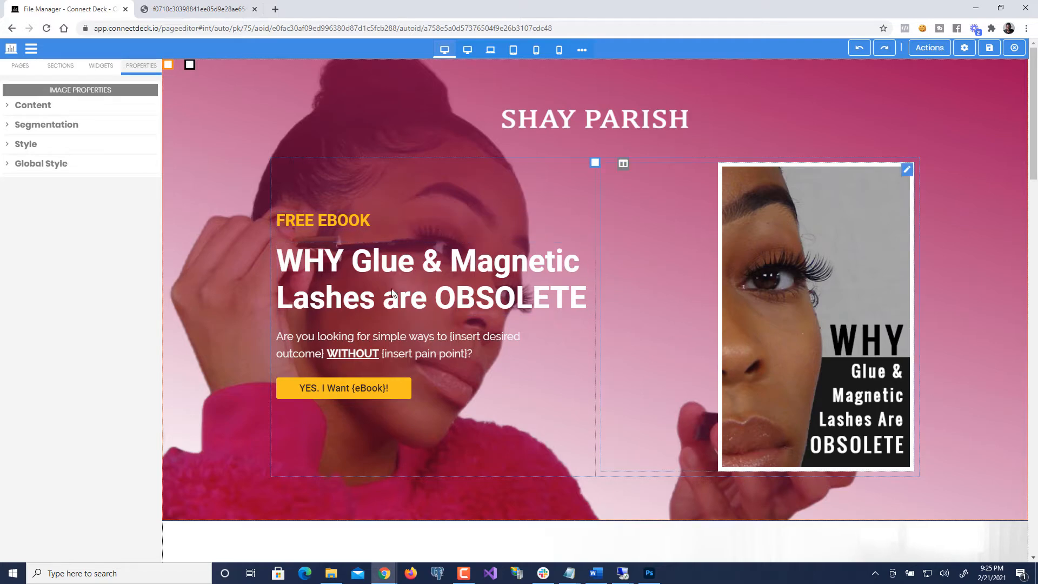
right_click(579, 247)
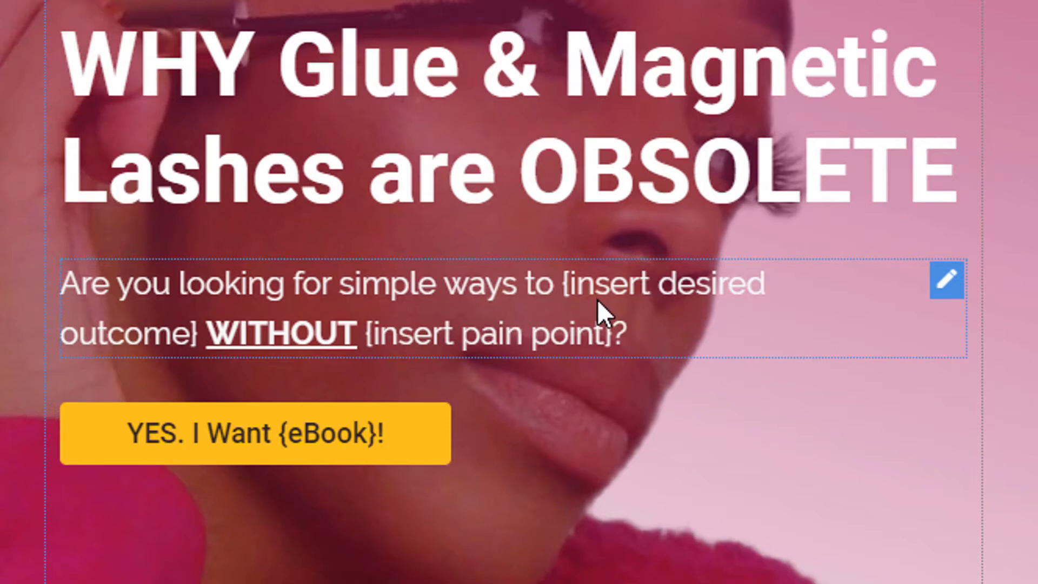
- Replace the subtext's {insert desired outcome} placeholder with 'wear lashes'
click(583, 288)
click(566, 283)
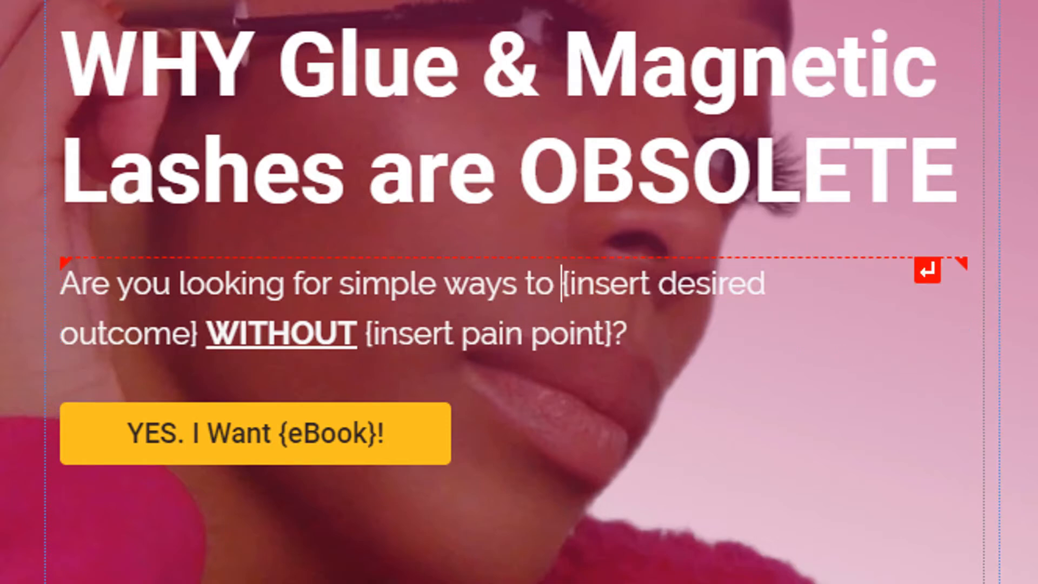
drag(562, 284, 197, 334)
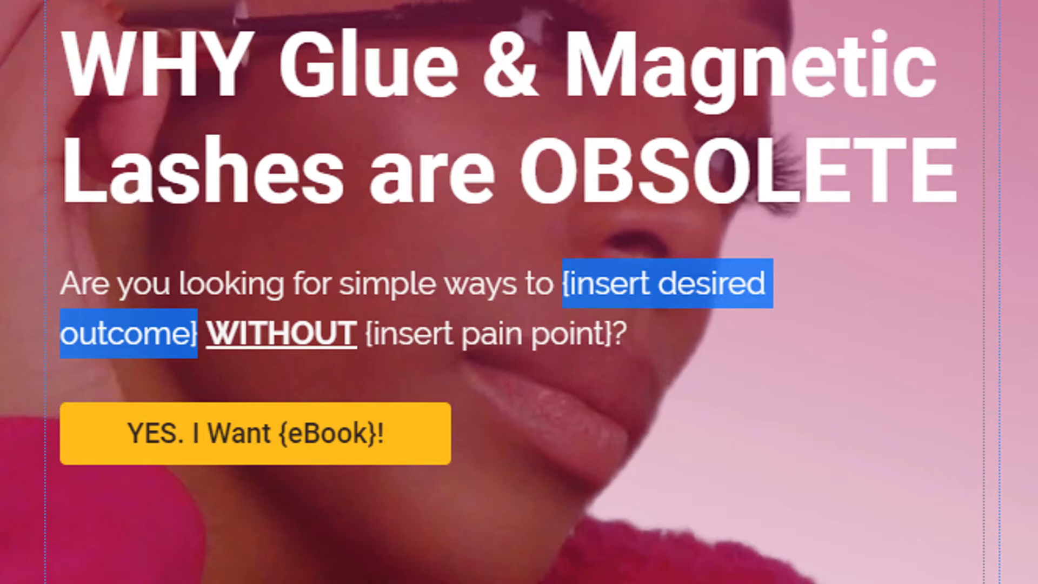
text(pur on)
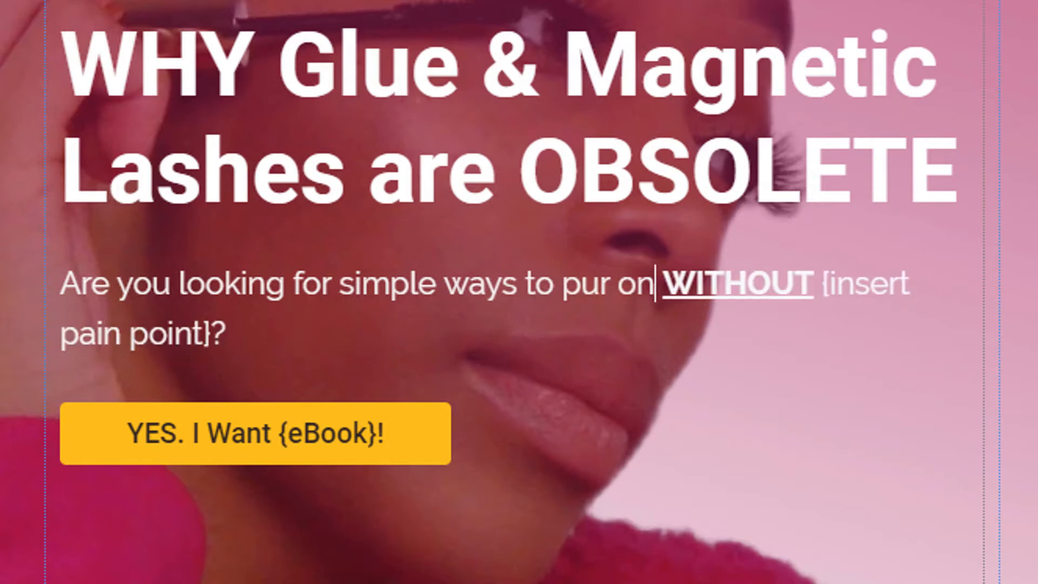
key(BackSpace)
key(BackSpace)
key(BackSpace)
key(BackSpace)
text(t)
key(BackSpace)
key(BackSpace)
key(BackSpace)
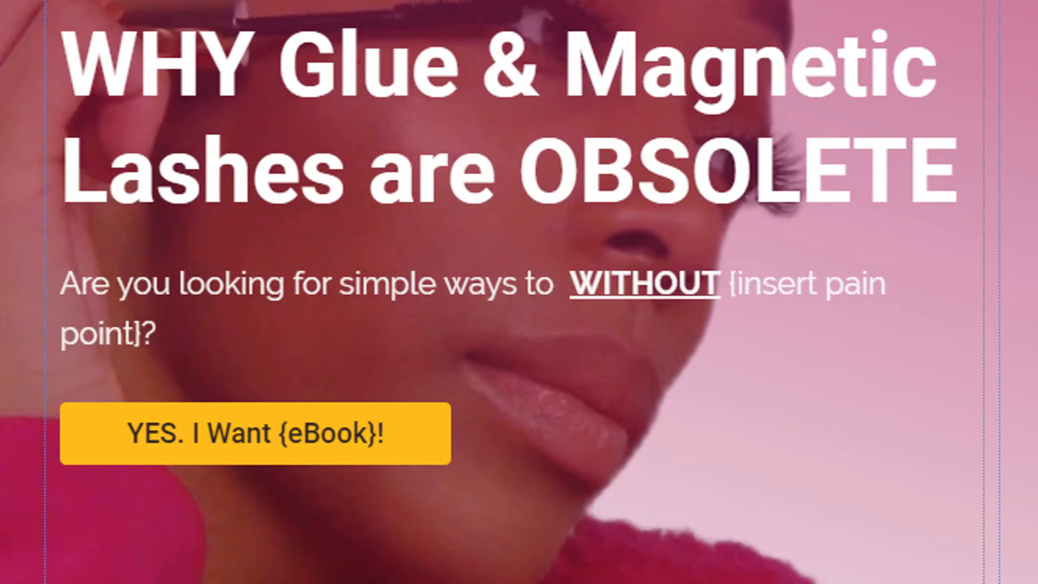
text(wear lashe)
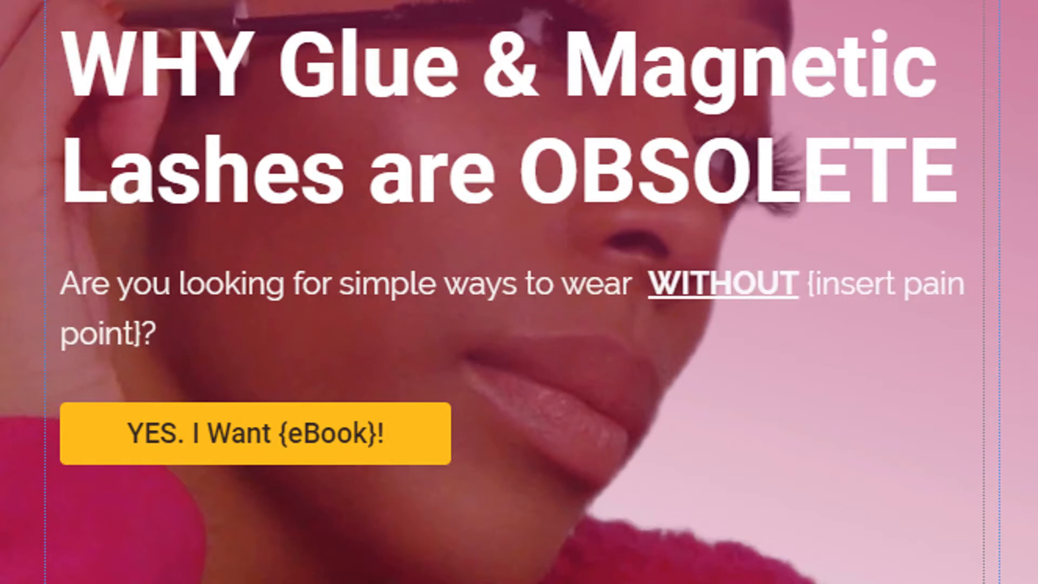
text(s)
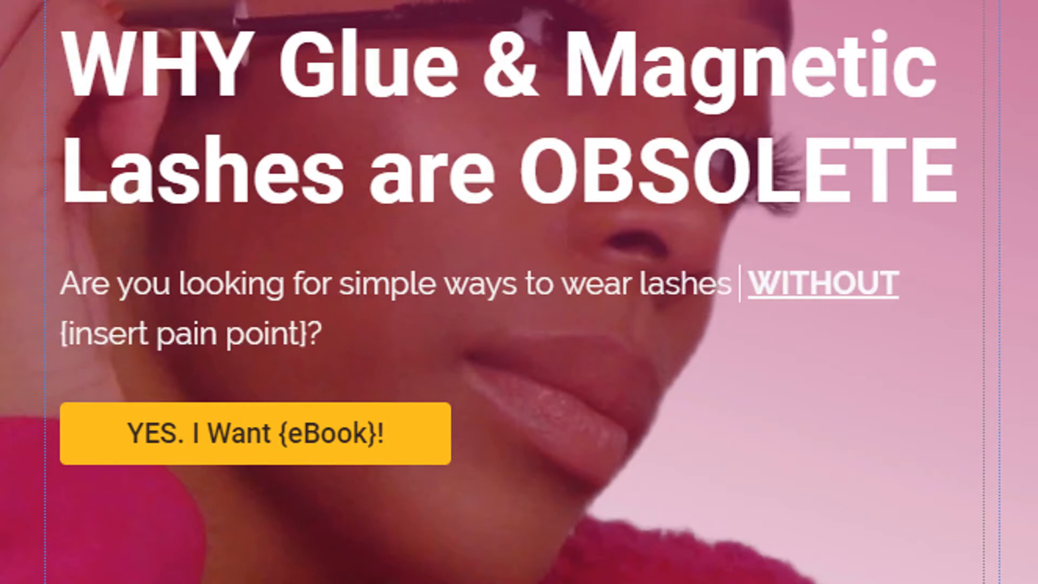
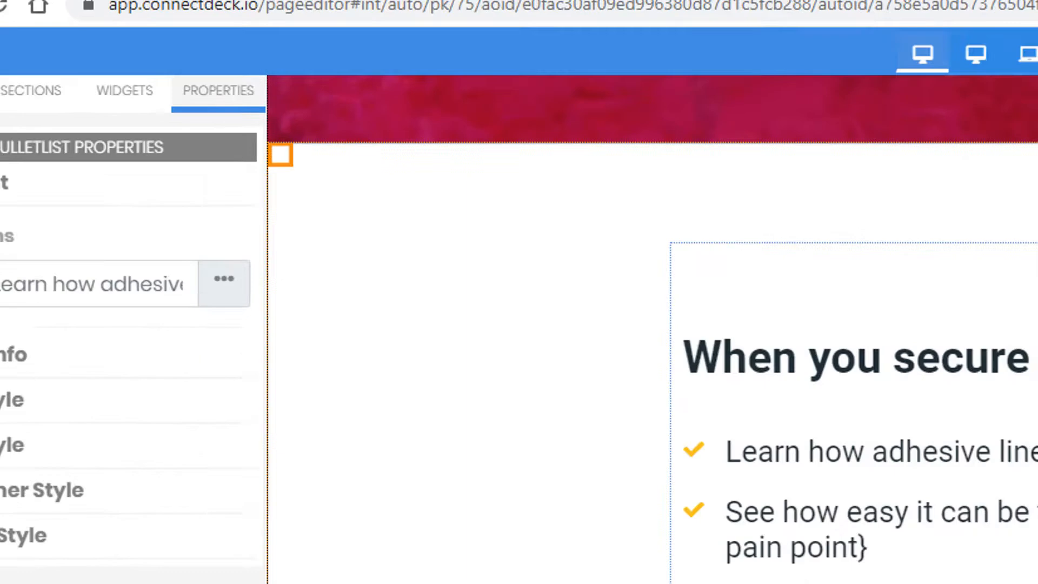
- Open the Properties of the region holding the ebook benefits list
click(283, 159)
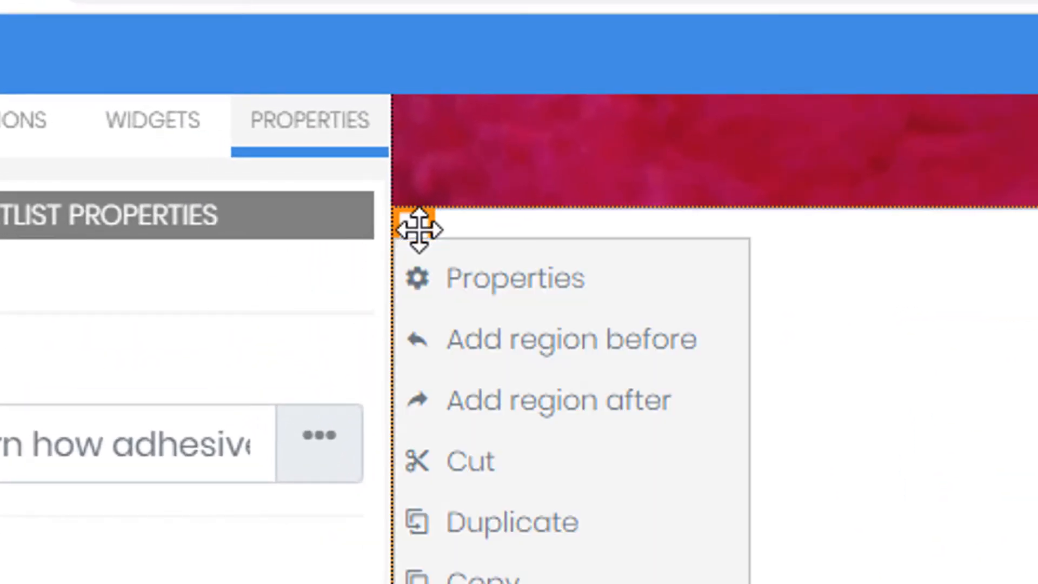
click(489, 284)
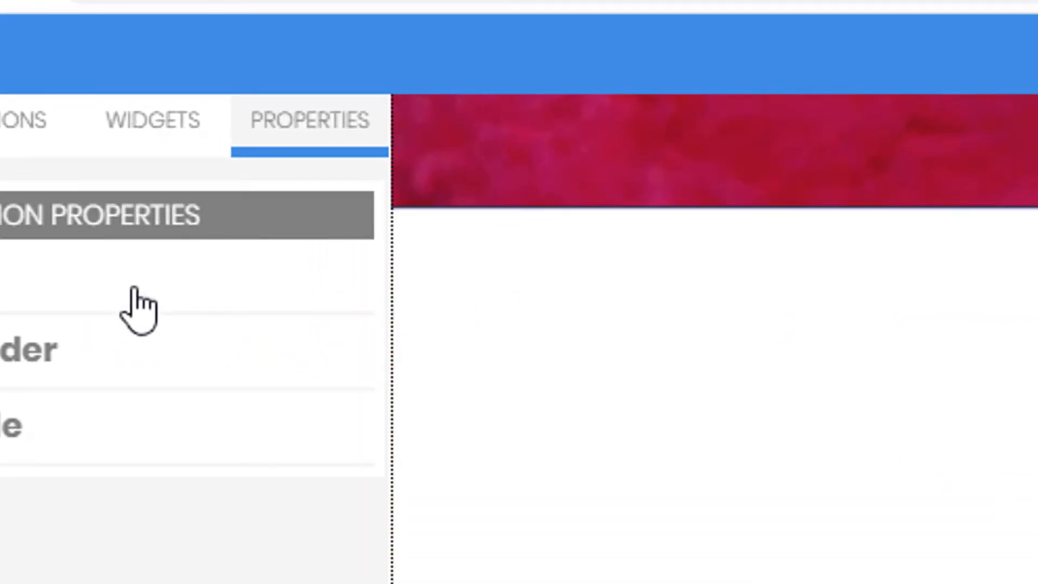
click(422, 226)
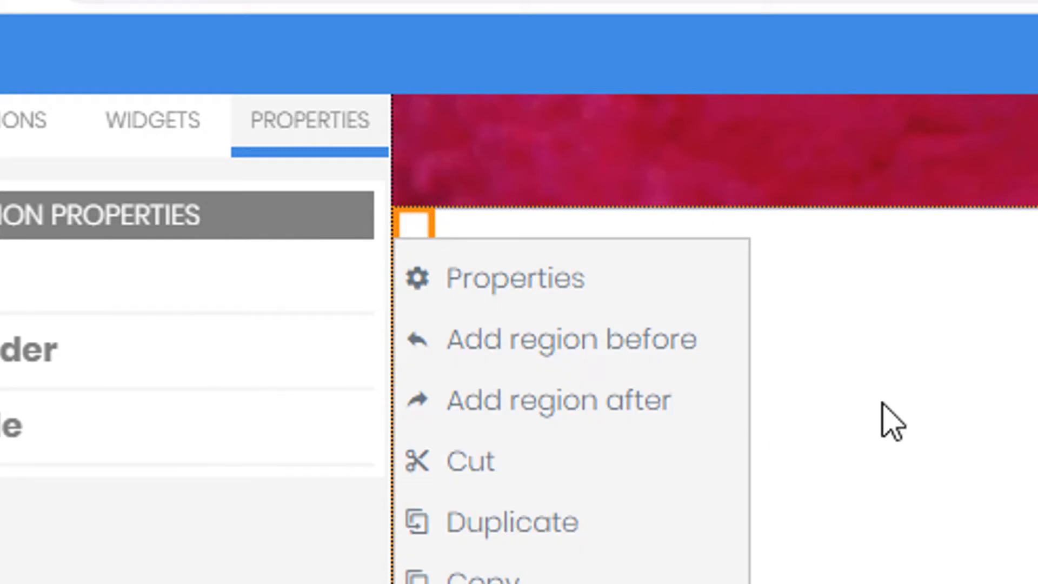
click(416, 225)
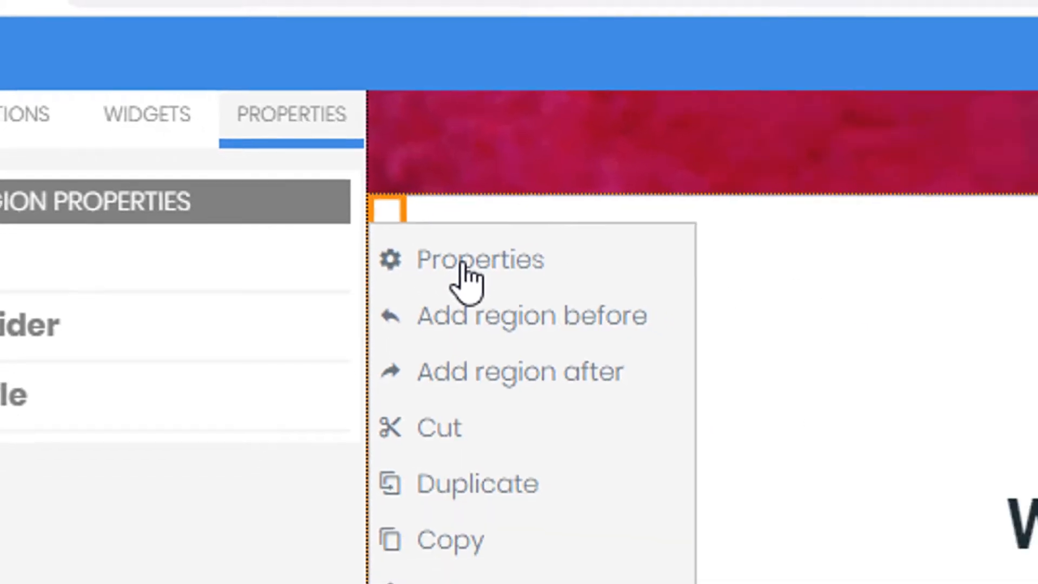
click(496, 285)
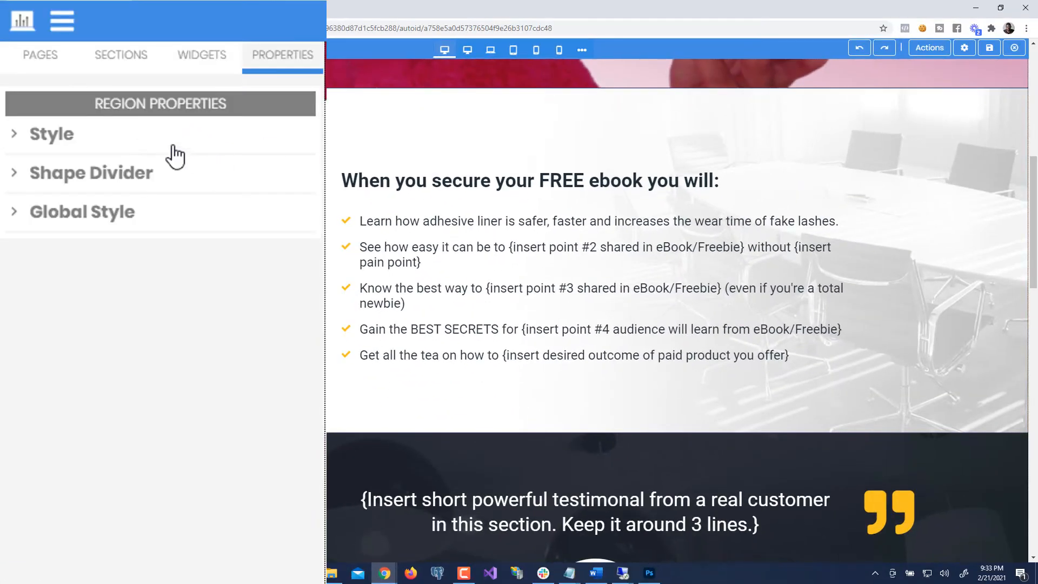
- Expand the region's Style settings down to the Background options
click(175, 157)
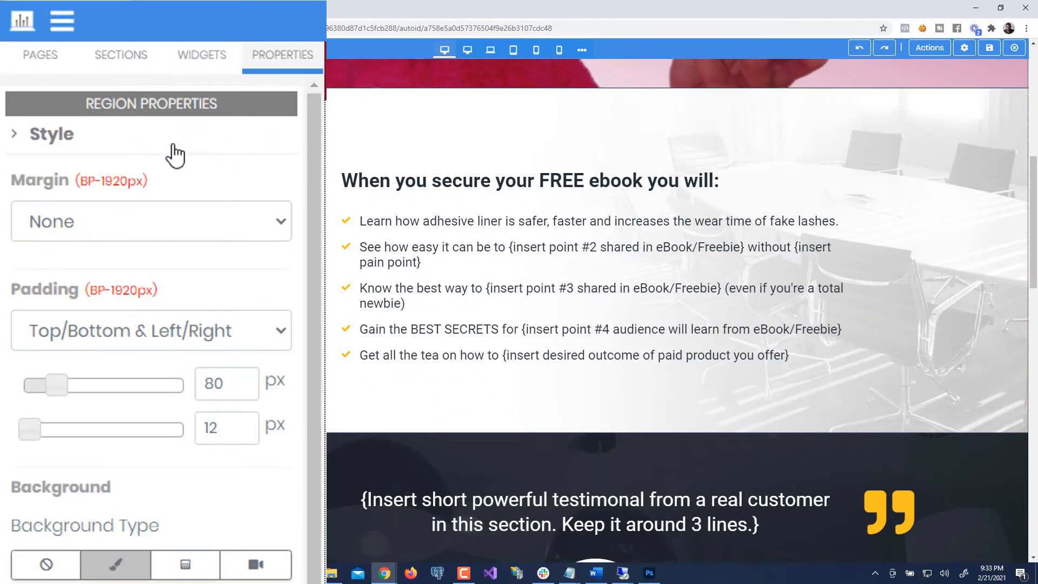
scroll(189, 529, down, 2)
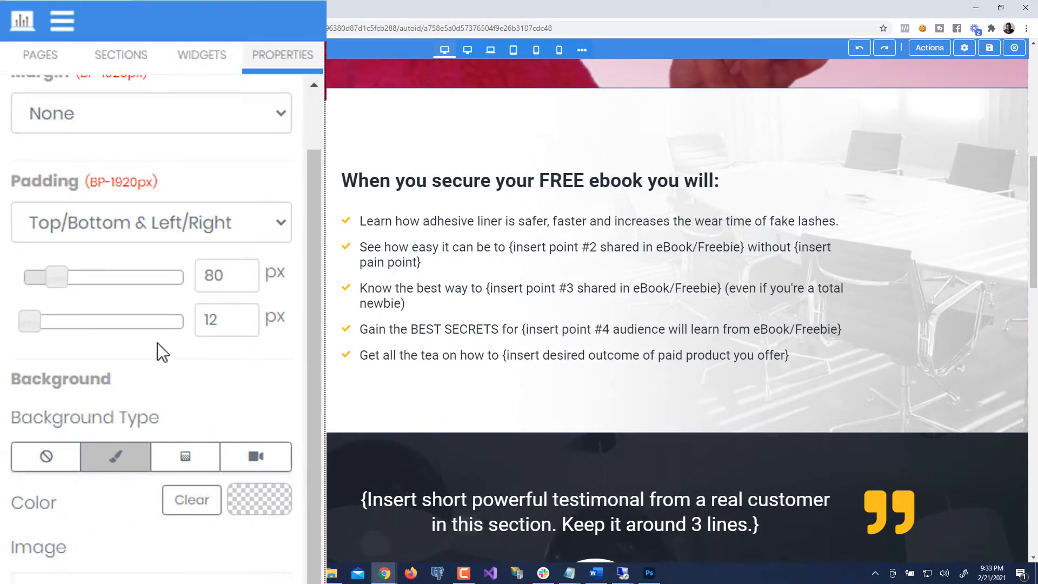
scroll(180, 472, down, 2)
scroll(180, 473, down, 2)
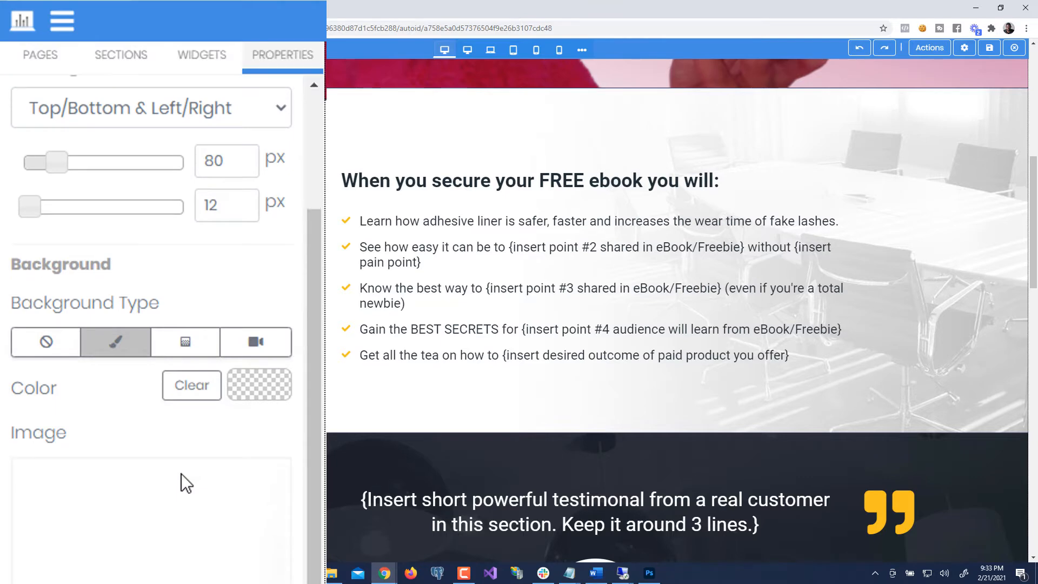
scroll(101, 573, down, 9)
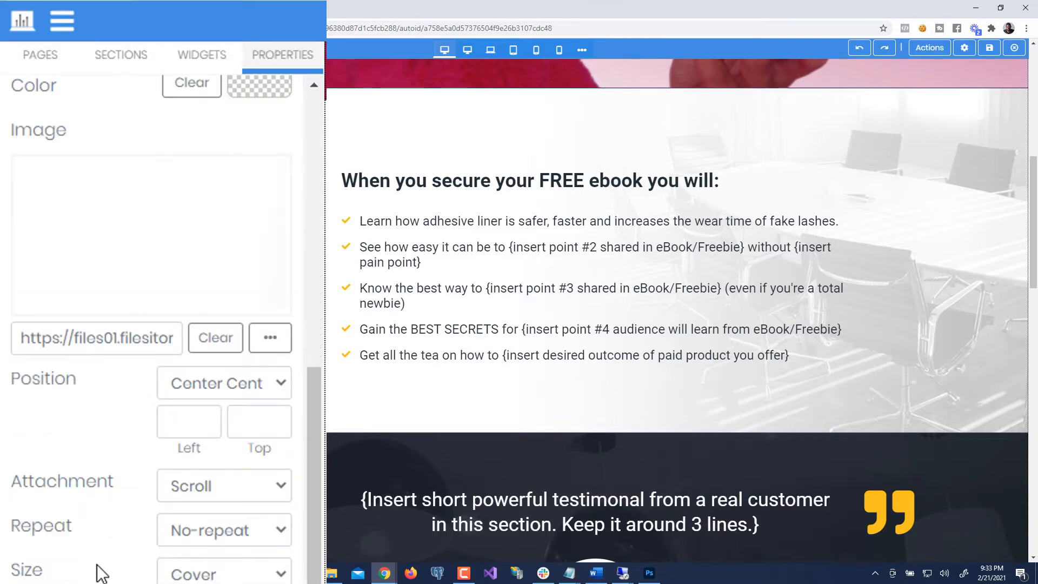
scroll(102, 573, up, 10)
scroll(98, 564, up, 1)
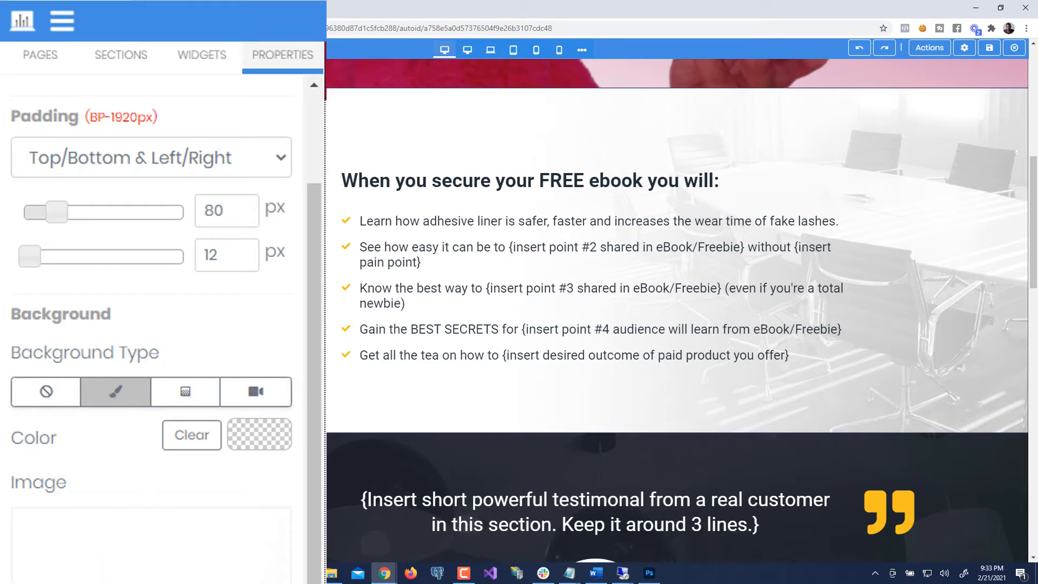
scroll(163, 531, down, 6)
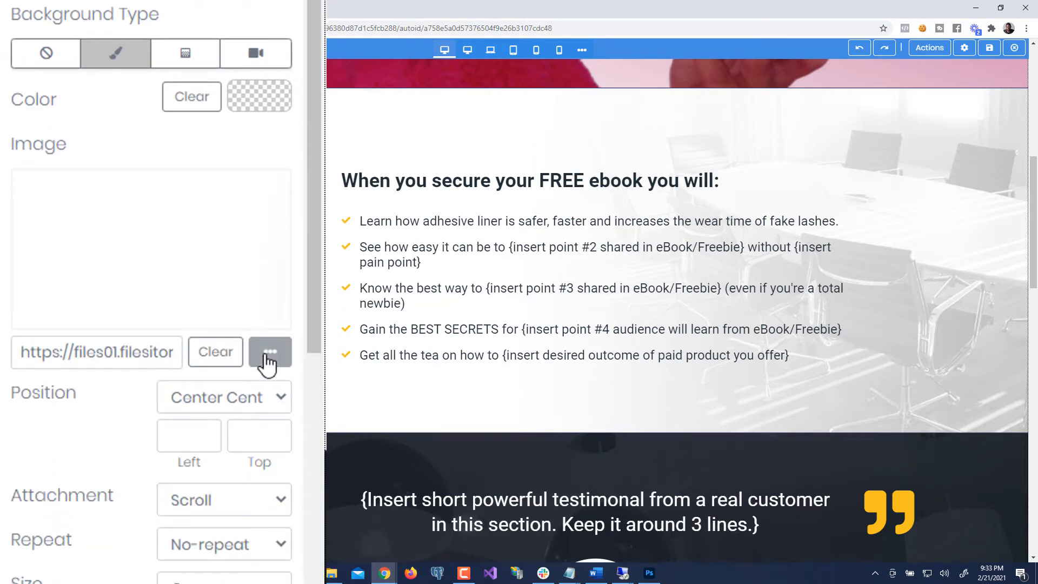
click(269, 354)
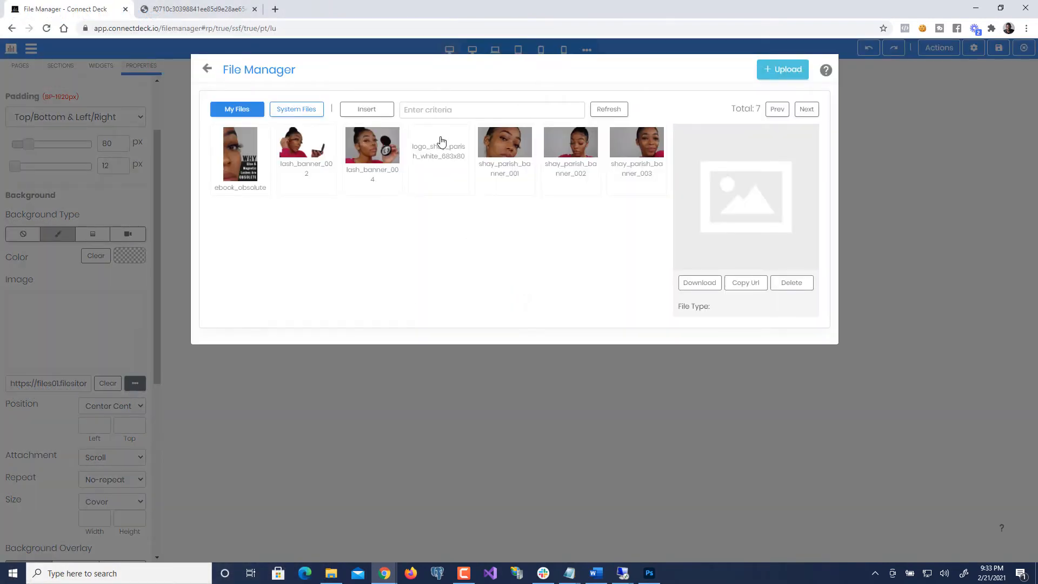
click(636, 162)
click(639, 163)
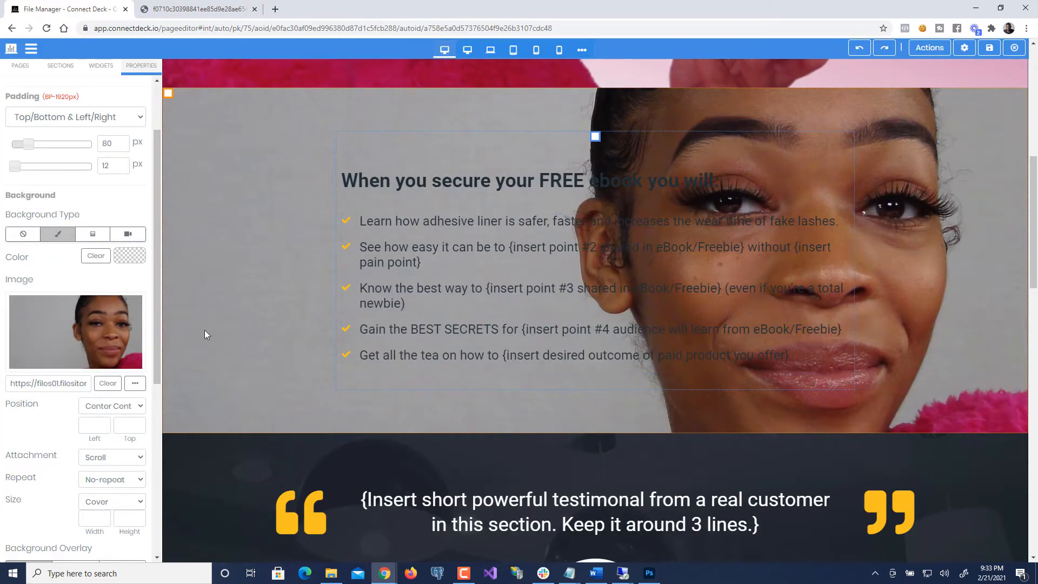
drag(158, 373, 141, 461)
scroll(280, 506, down, 5)
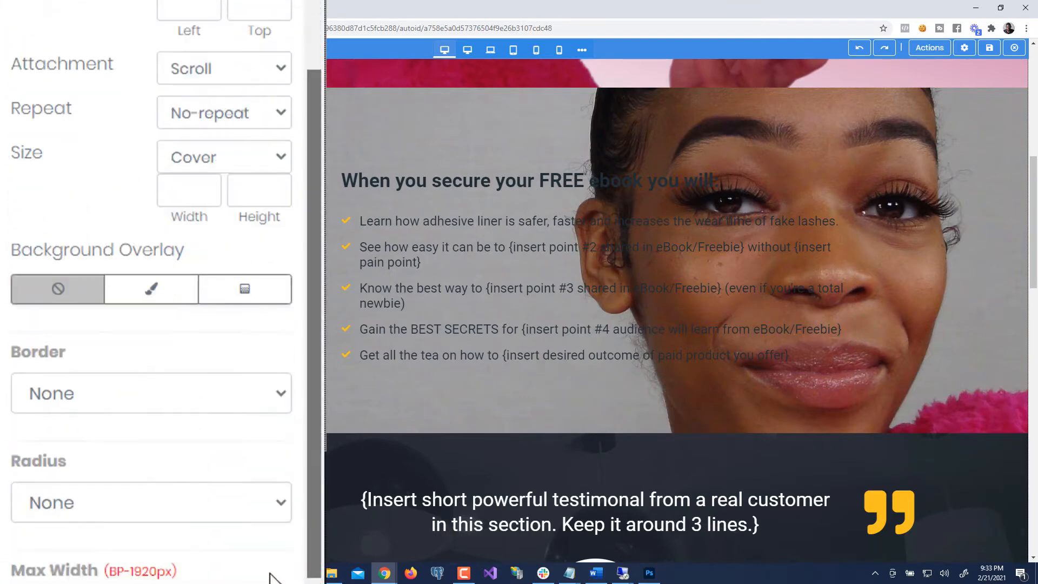
- Add a solid colour background overlay set to white (#ffffff)
click(162, 203)
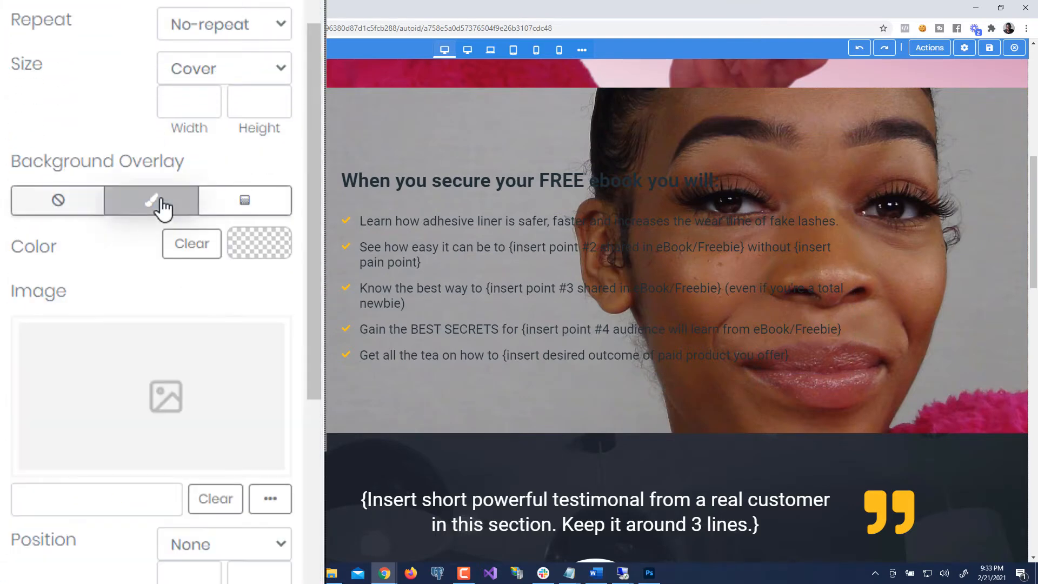
scroll(207, 471, down, 4)
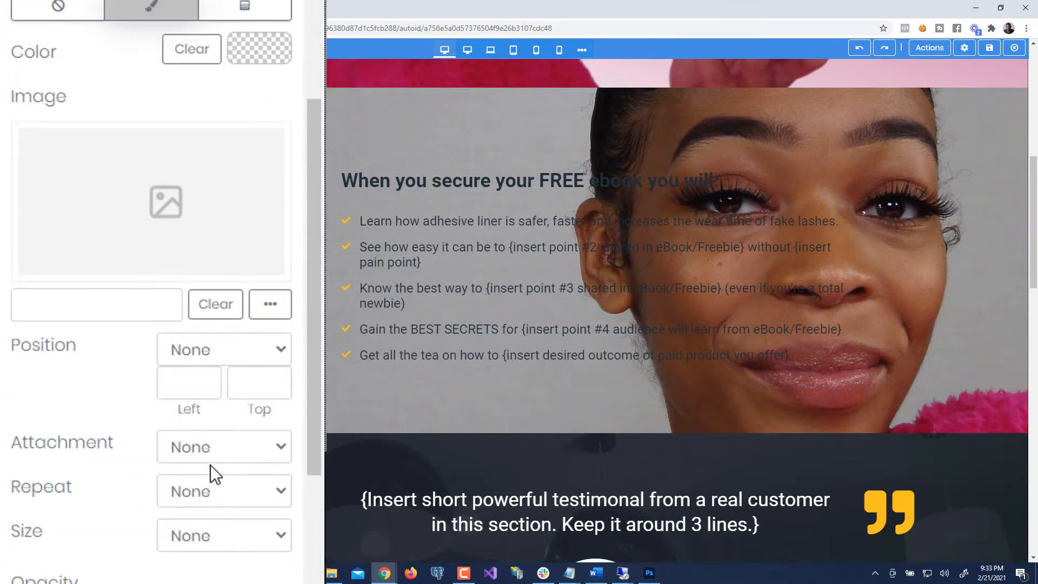
click(189, 28)
click(252, 30)
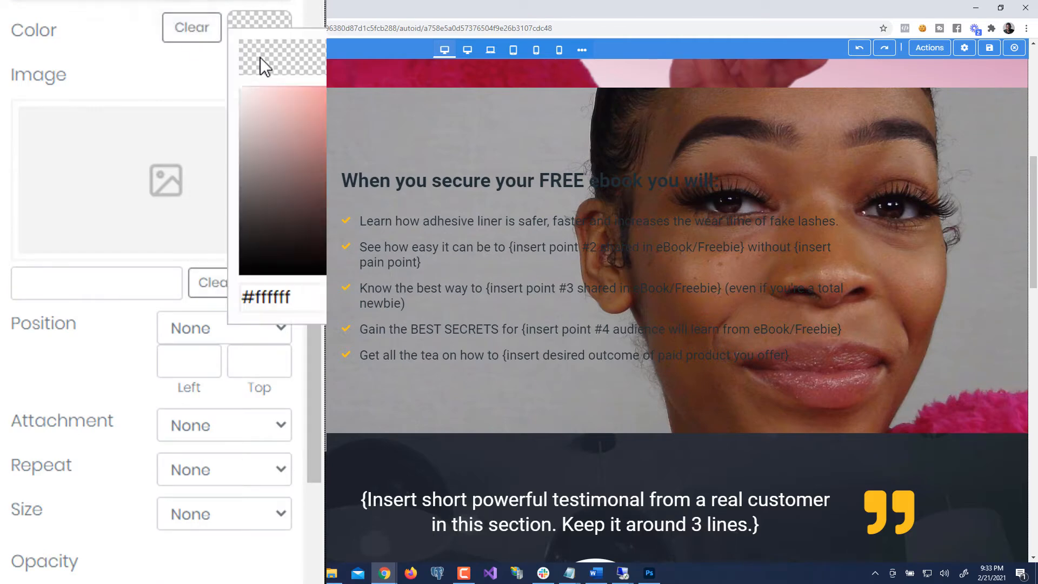
drag(254, 93, 225, 66)
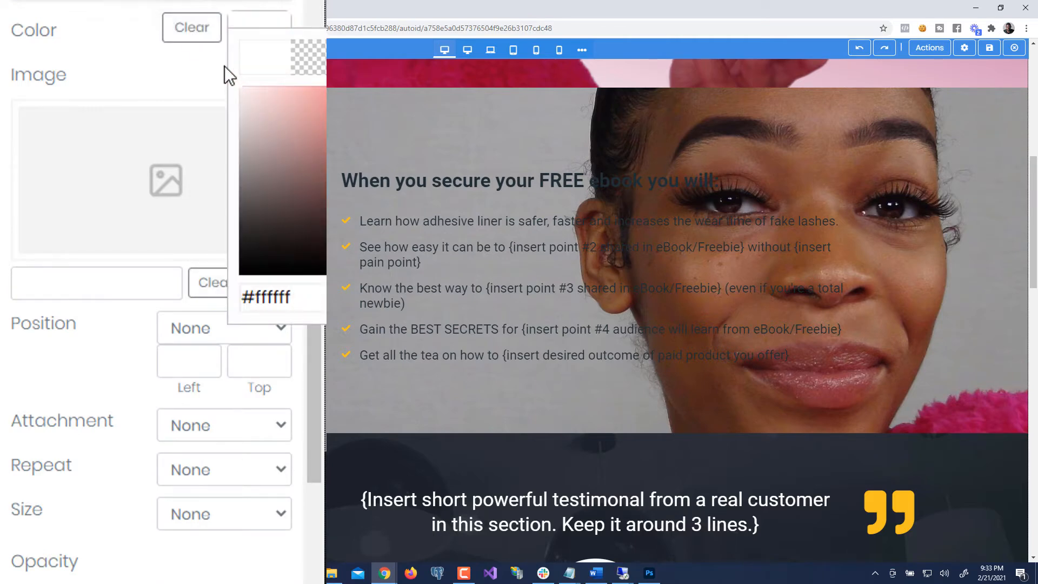
click(129, 39)
- Raise the white overlay's opacity to 90 to fade the portrait
scroll(34, 420, down, 4)
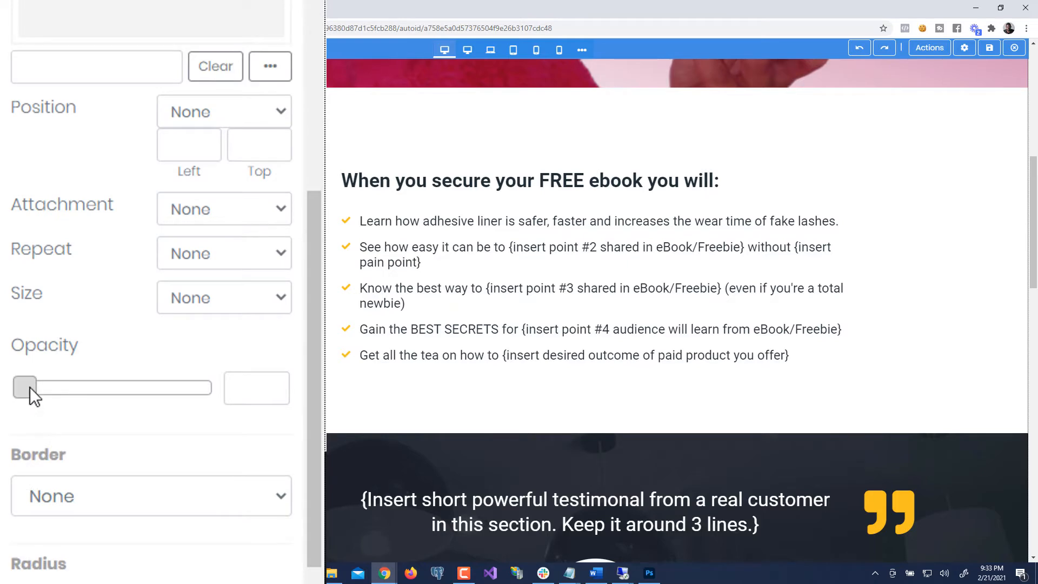
drag(30, 387, 199, 405)
scroll(536, 409, up, 5)
scroll(536, 410, down, 2)
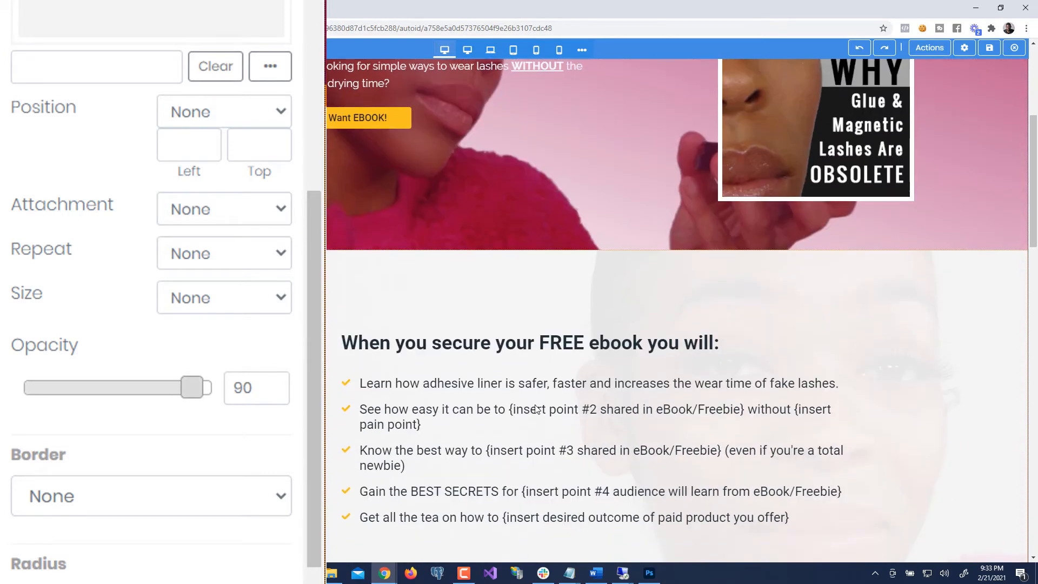
scroll(536, 410, down, 2)
scroll(611, 248, up, 7)
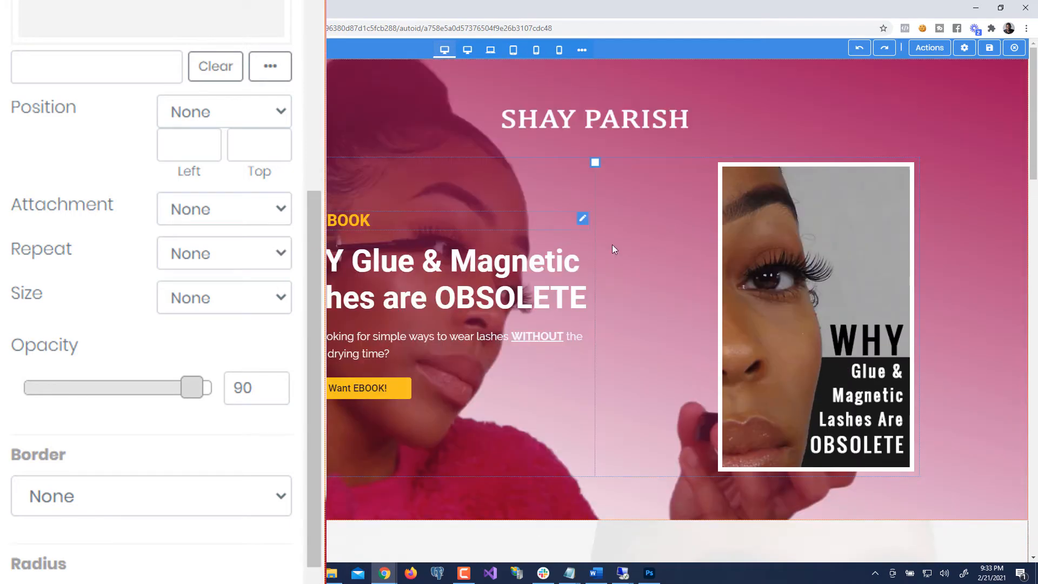
scroll(615, 247, down, 5)
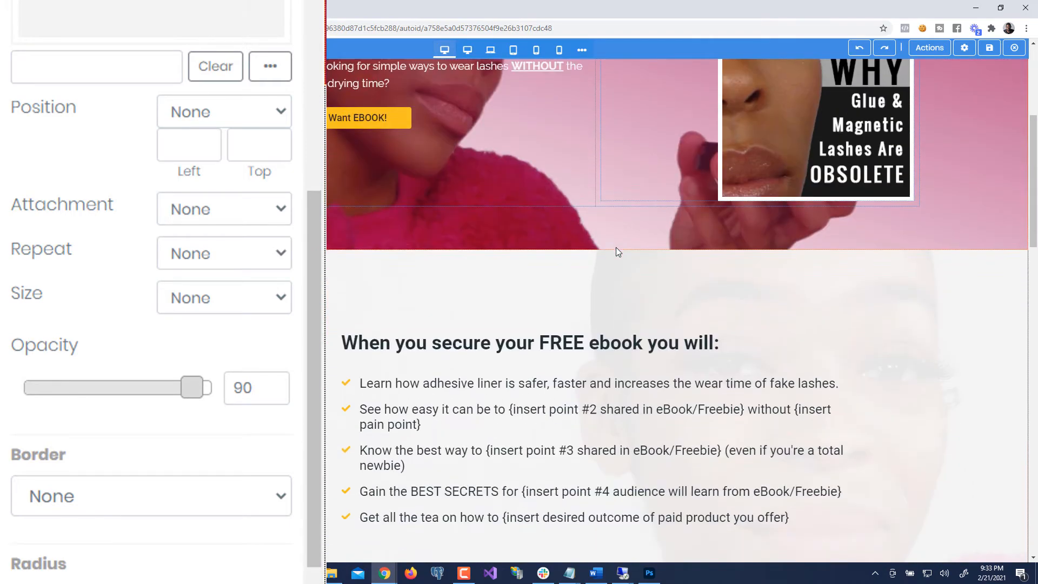
scroll(615, 250, down, 1)
scroll(722, 219, up, 3)
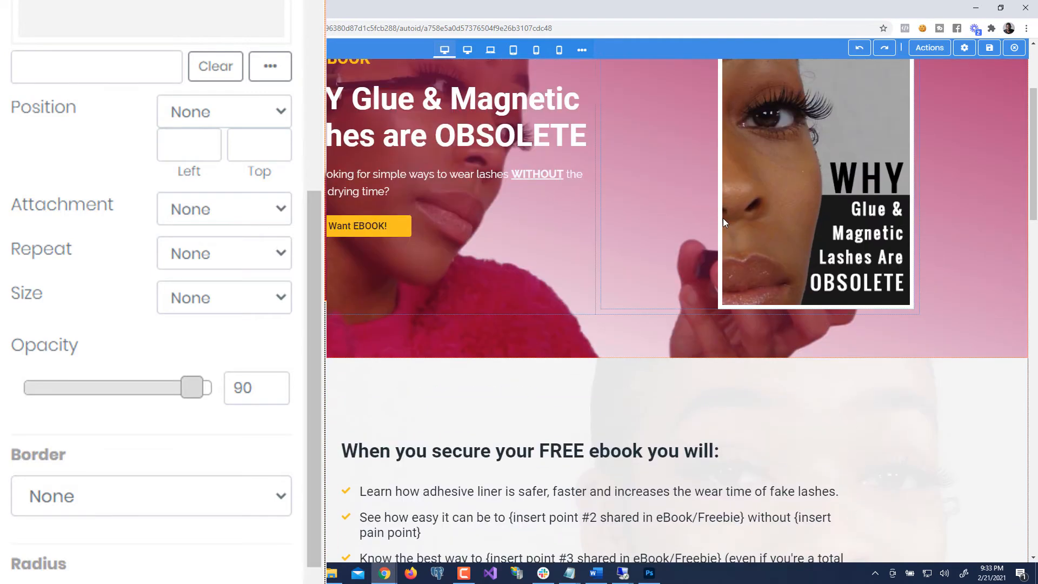
scroll(722, 218, down, 4)
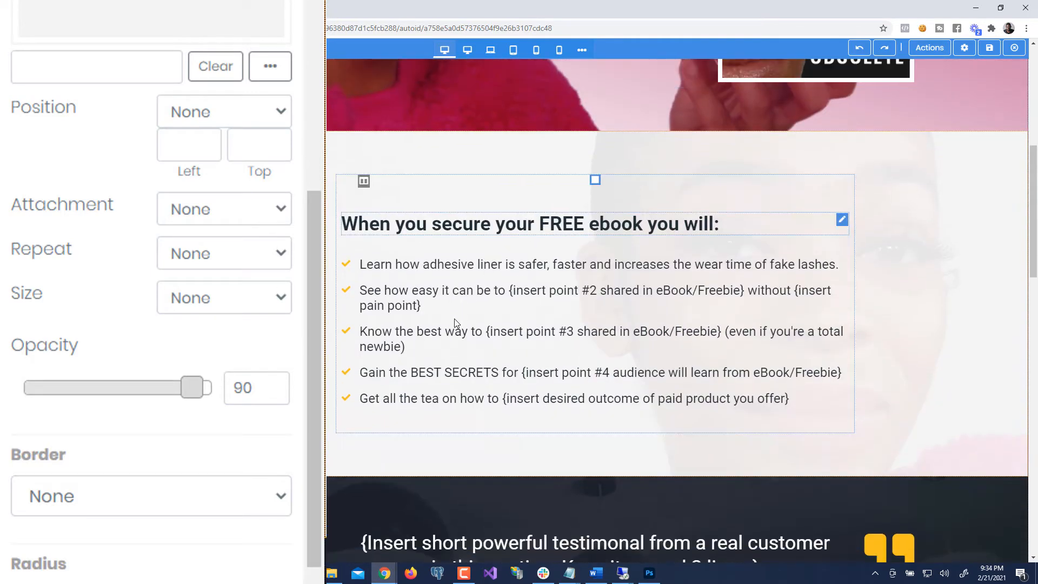
scroll(436, 313, down, 3)
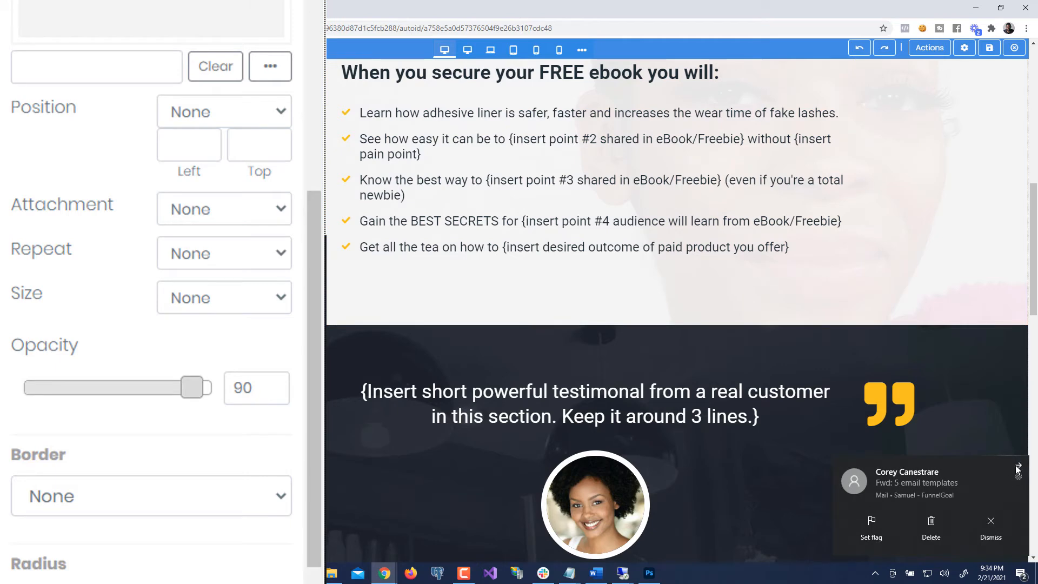
click(1018, 467)
scroll(816, 278, up, 1)
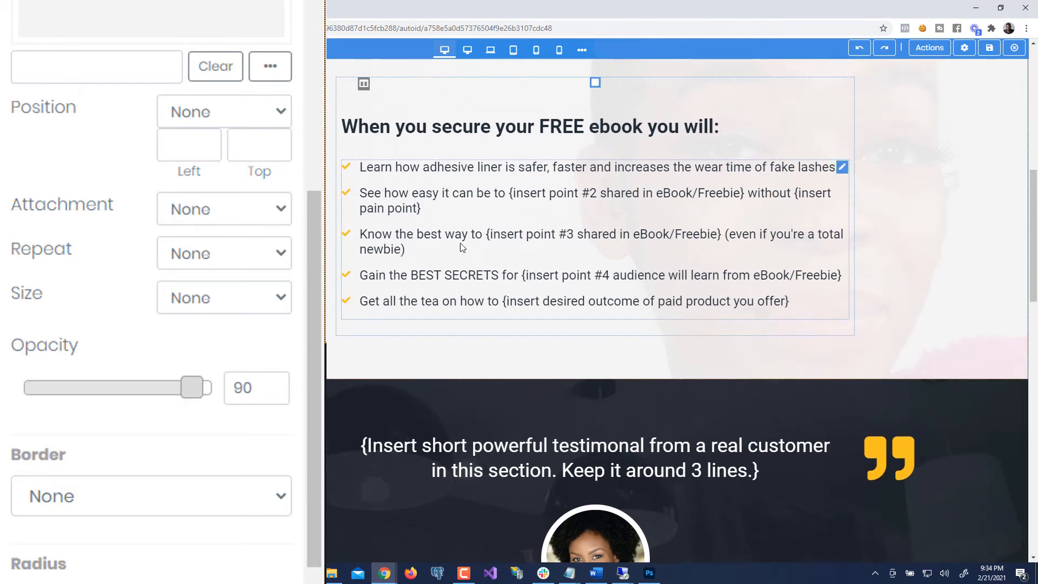
scroll(227, 81, up, 5)
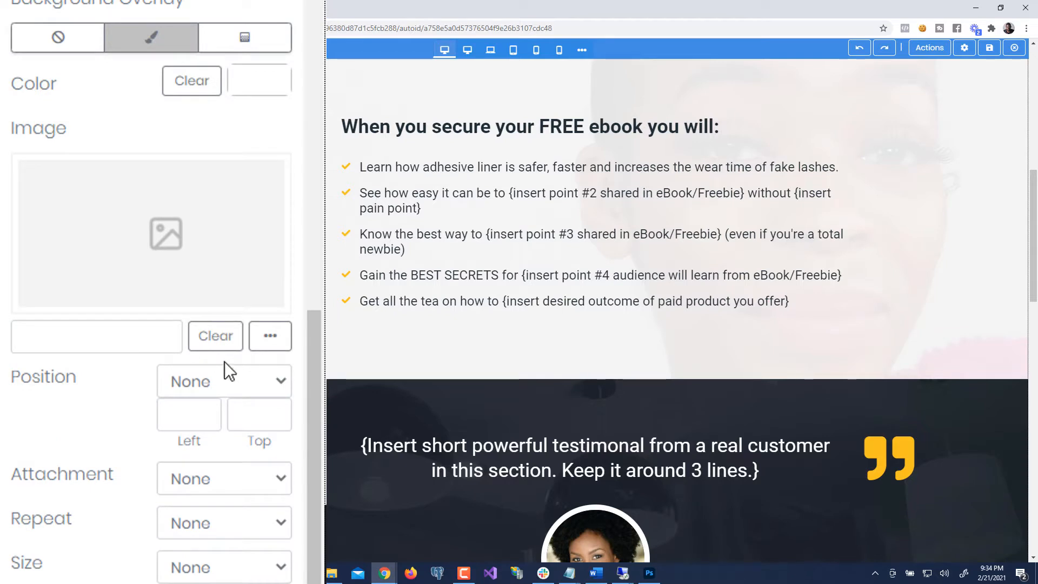
- Switch the overlay to a gradient whose first colour is white
click(267, 344)
click(235, 43)
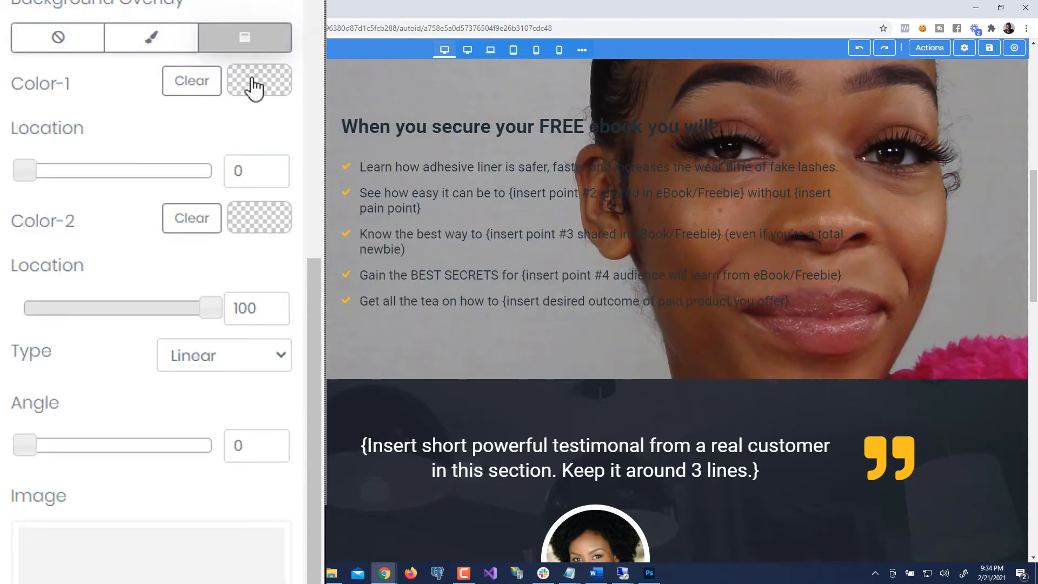
click(255, 92)
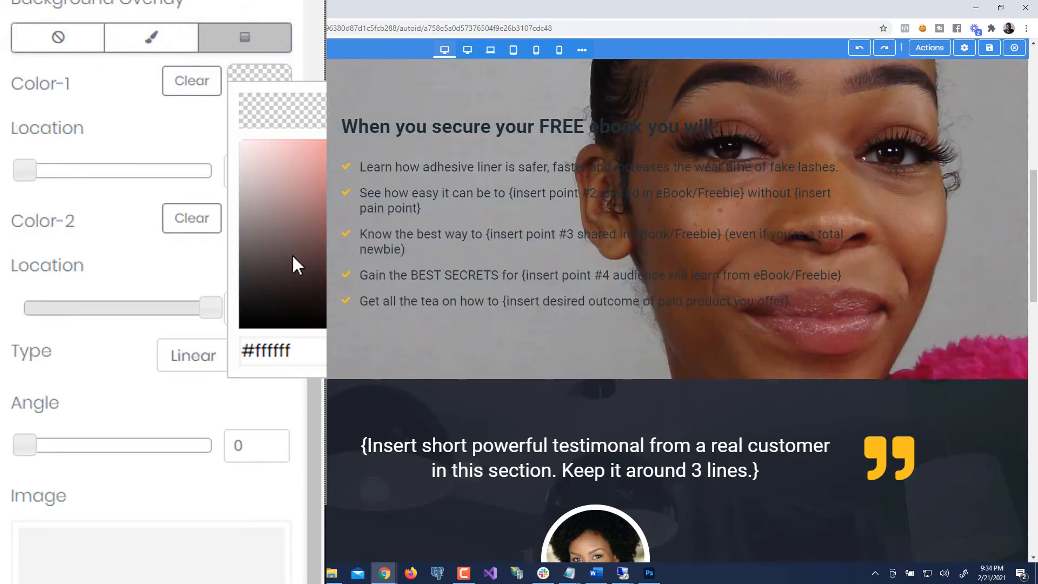
drag(295, 255, 235, 132)
click(142, 115)
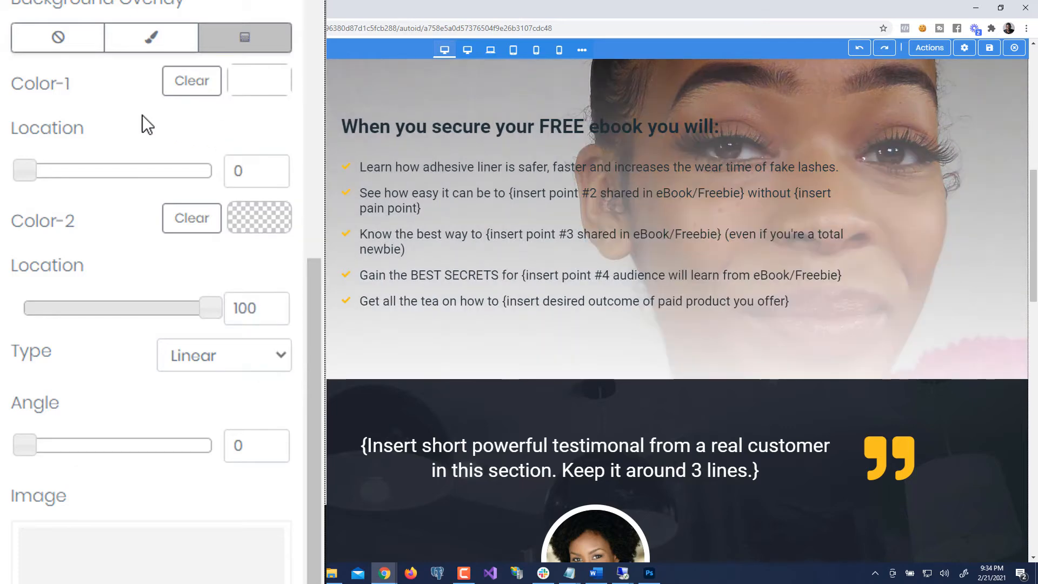
- Set the gradient angle to 88 and the white Color-1 location to 46
scroll(334, 180, up, 1)
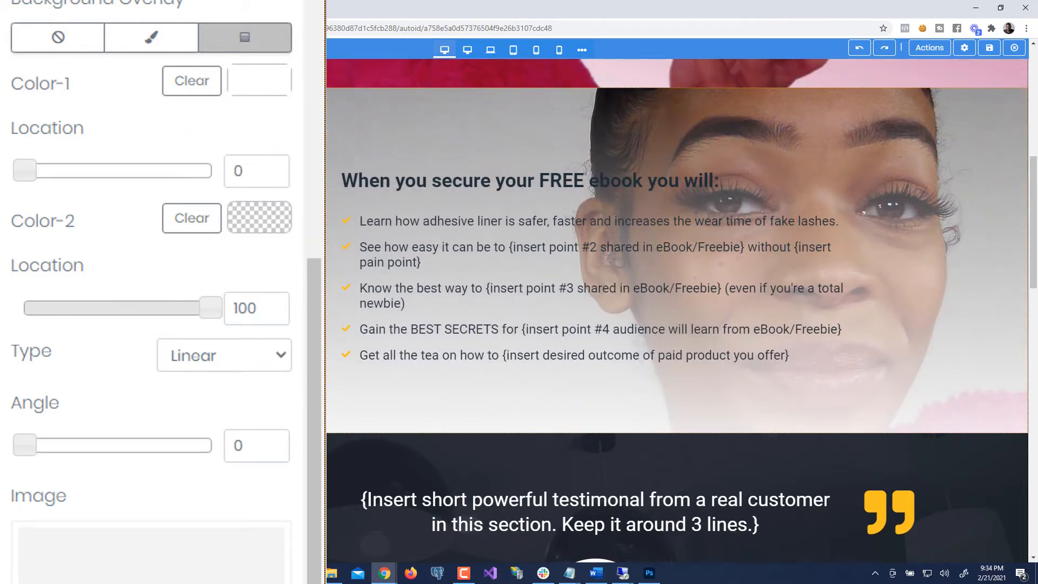
drag(24, 444, 89, 458)
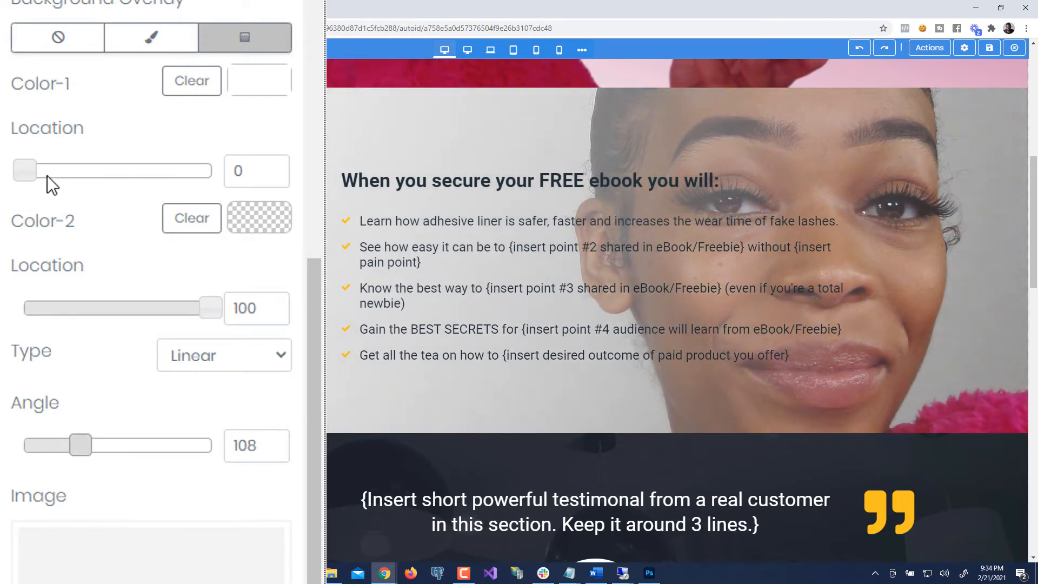
drag(34, 172, 151, 183)
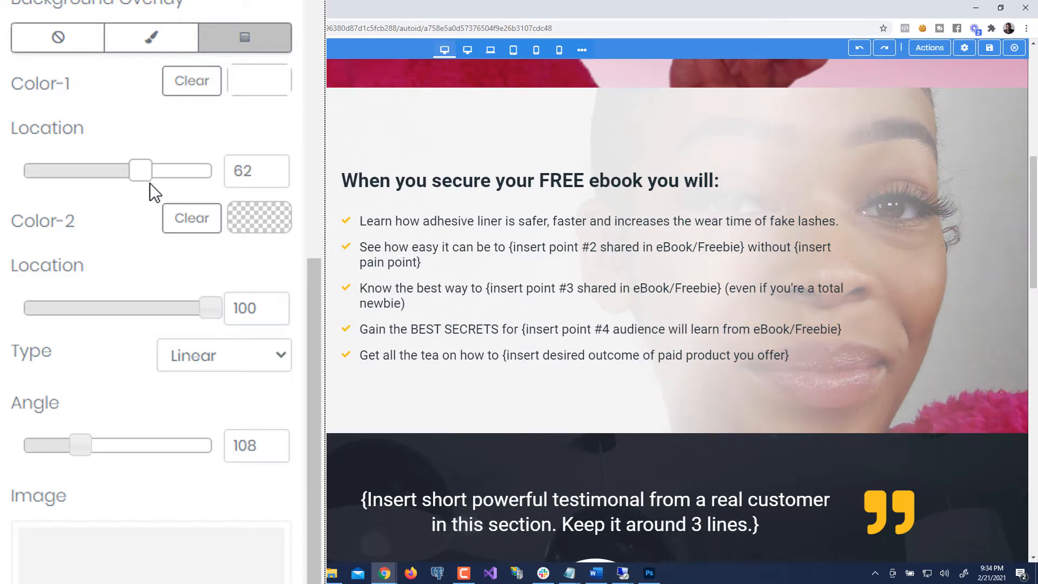
mouse_move(77, 443)
mouse_down()
mouse_move(90, 444)
mouse_move(68, 449)
mouse_move(71, 458)
mouse_up()
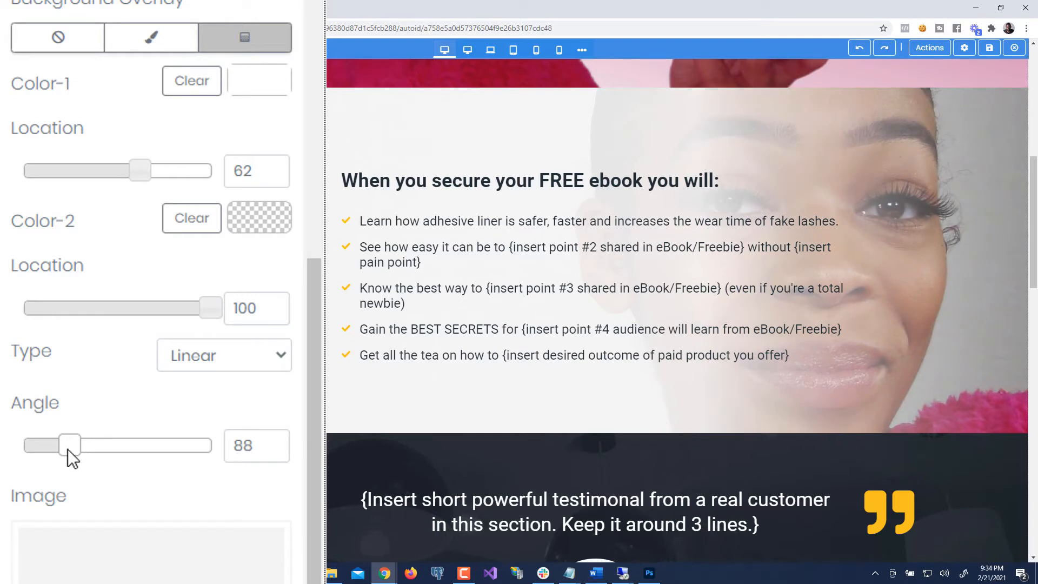
drag(138, 179, 107, 185)
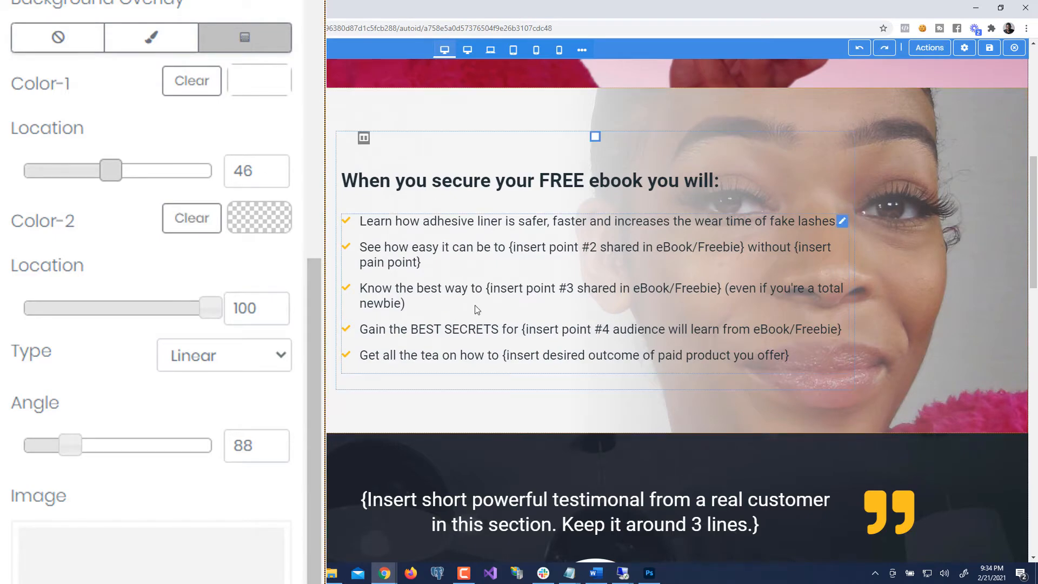
scroll(409, 292, up, 6)
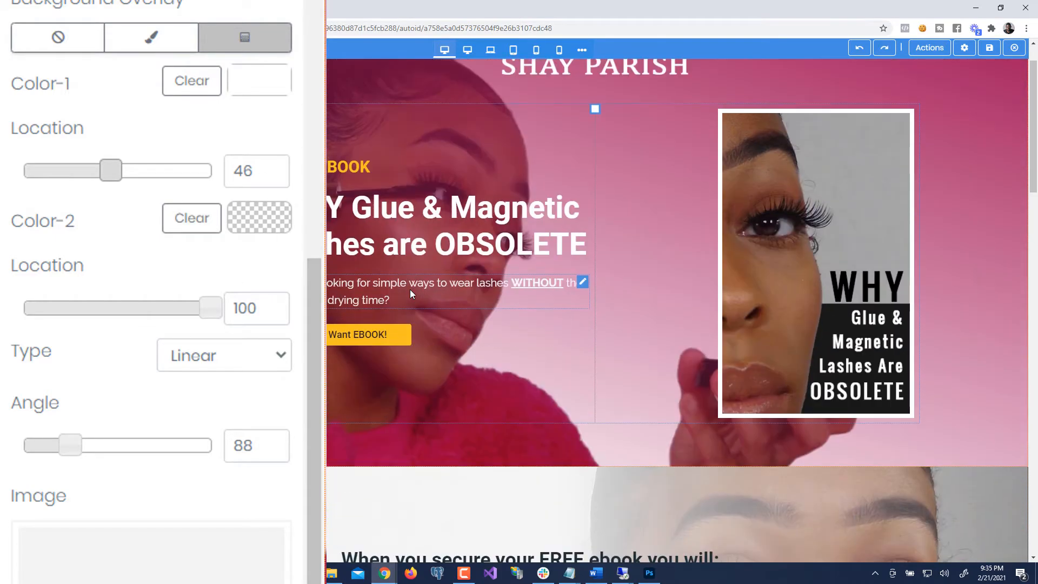
scroll(416, 297, down, 7)
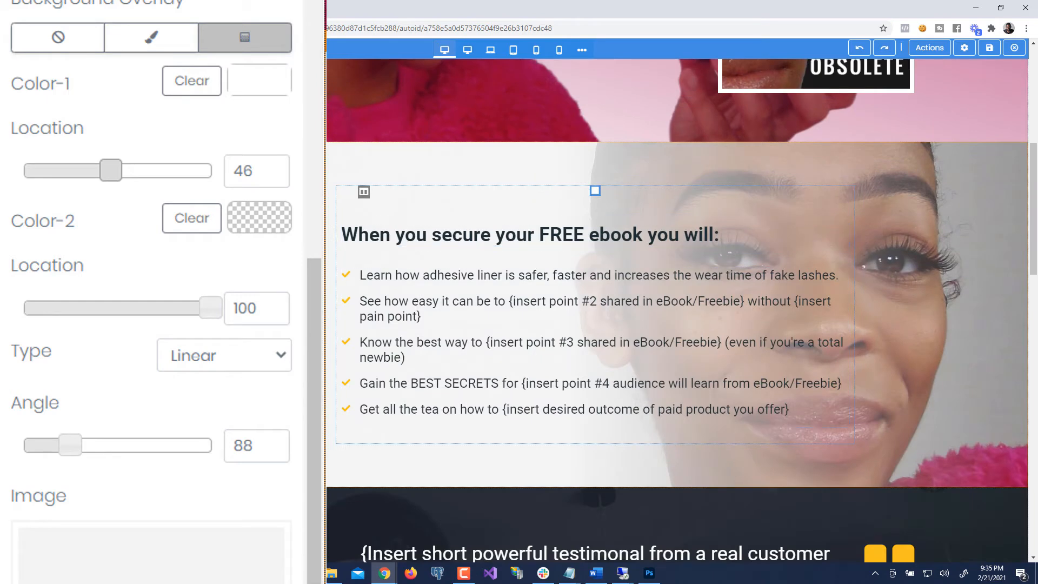
- Change the overlay back to solid white at about 87 opacity
click(167, 54)
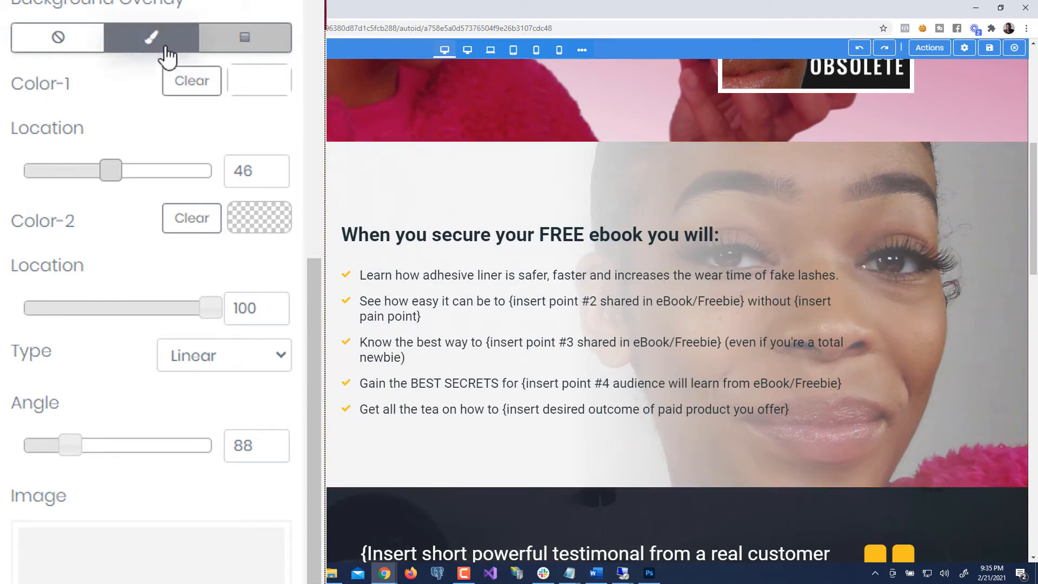
click(154, 45)
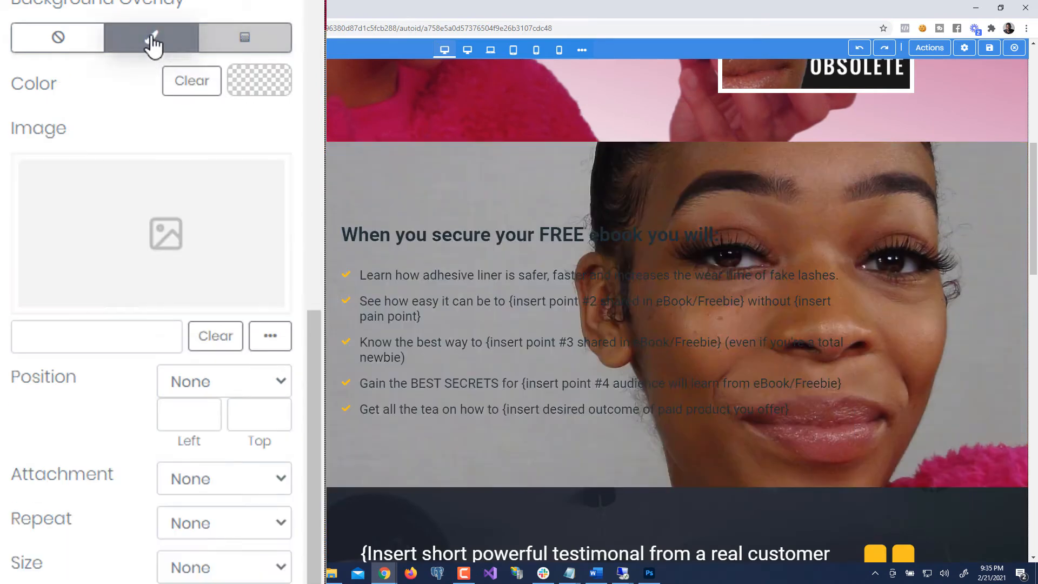
click(266, 87)
click(279, 192)
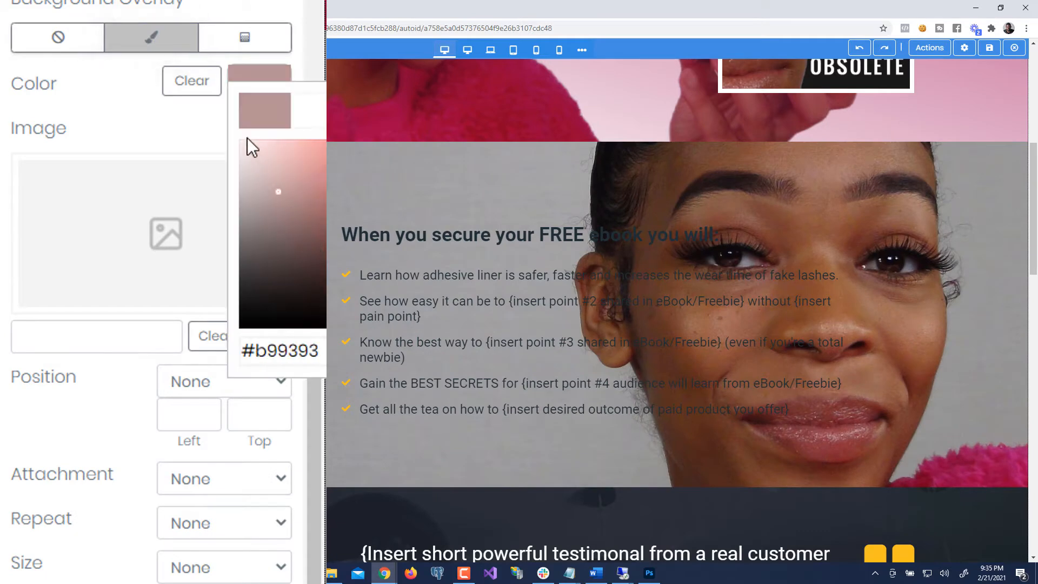
click(248, 140)
click(88, 98)
scroll(178, 257, down, 3)
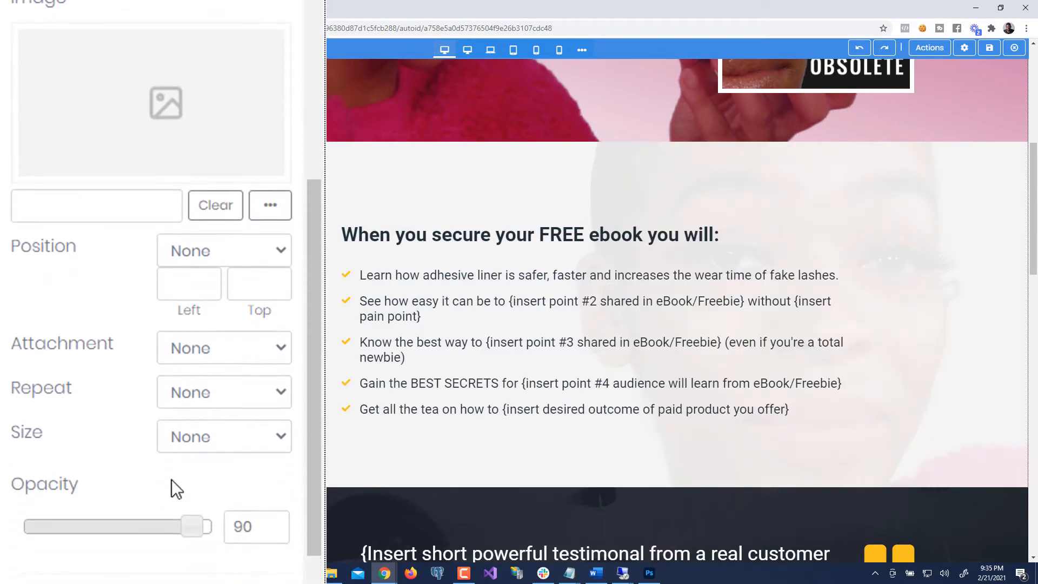
scroll(171, 479, down, 2)
drag(191, 421, 196, 457)
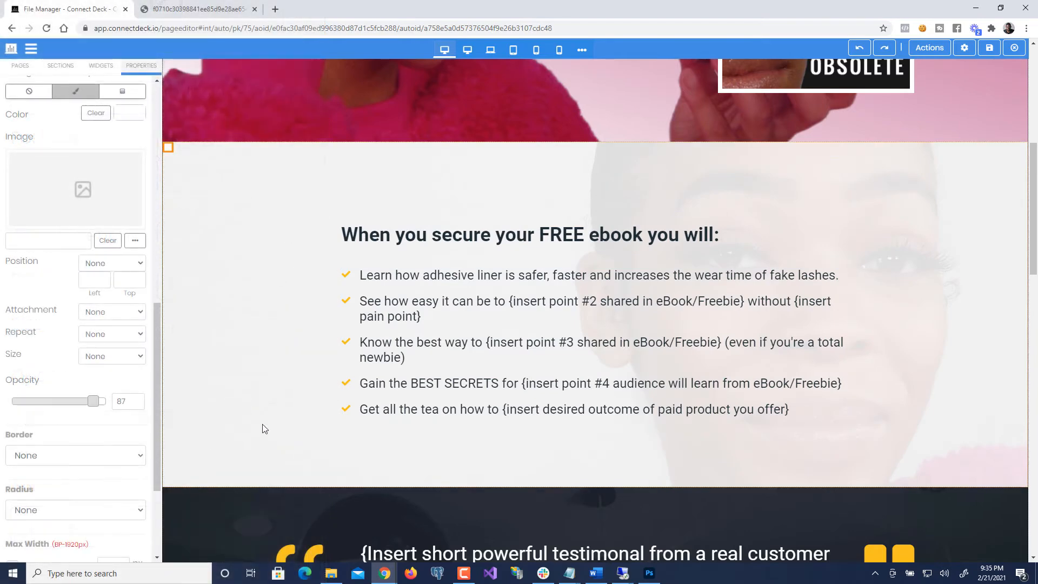
- Nudge the white overlay opacity up to 91, then scroll toward the testimonial
scroll(261, 430, down, 1)
scroll(262, 429, down, 5)
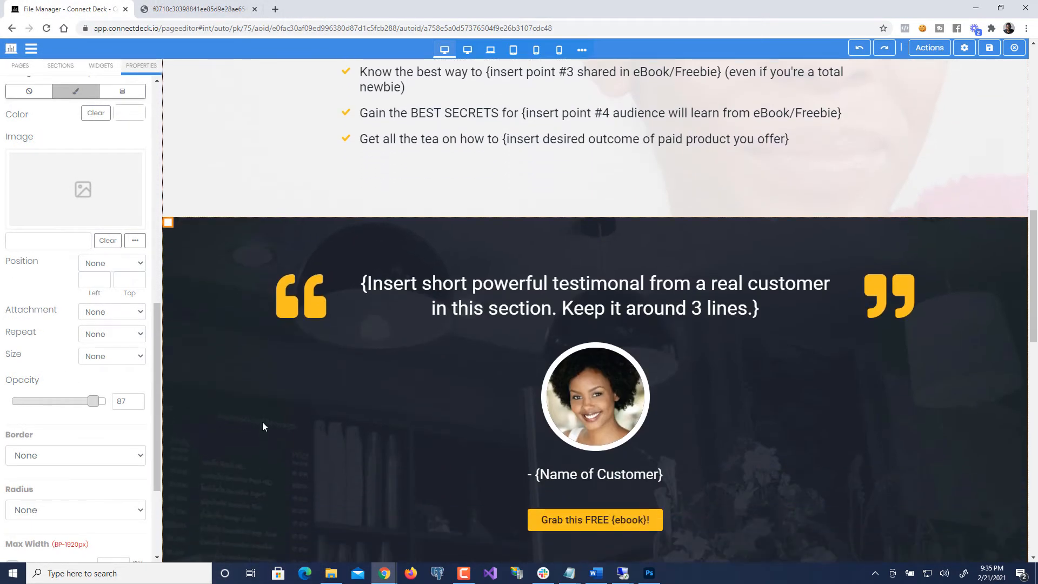
scroll(263, 427, up, 6)
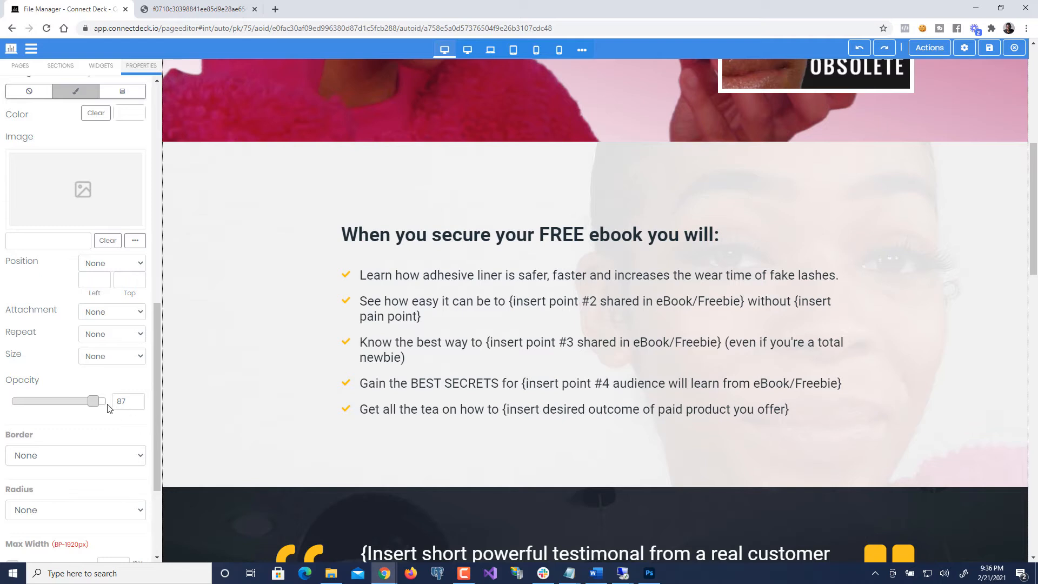
drag(99, 405, 106, 412)
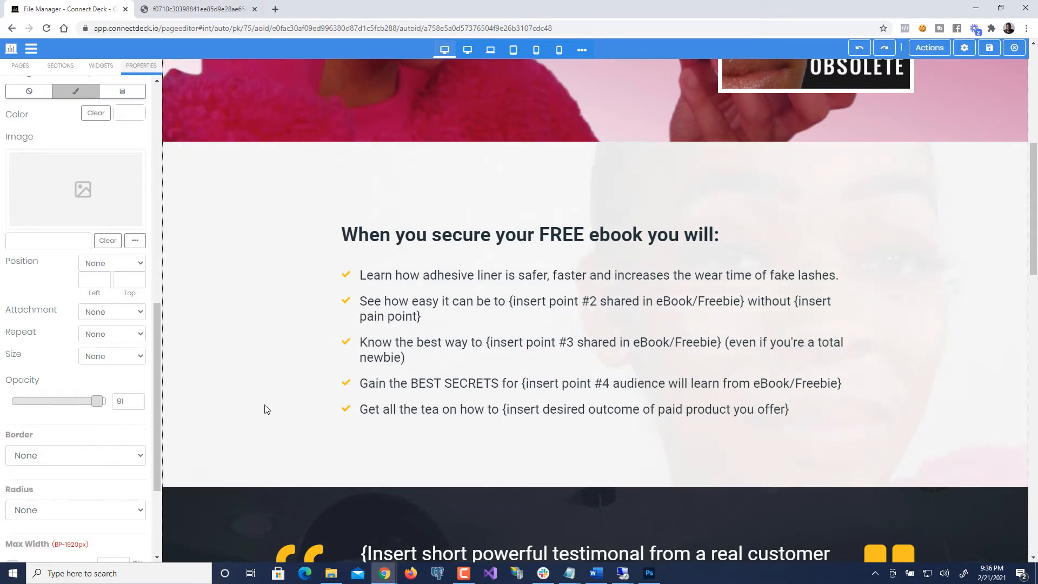
scroll(312, 398, down, 4)
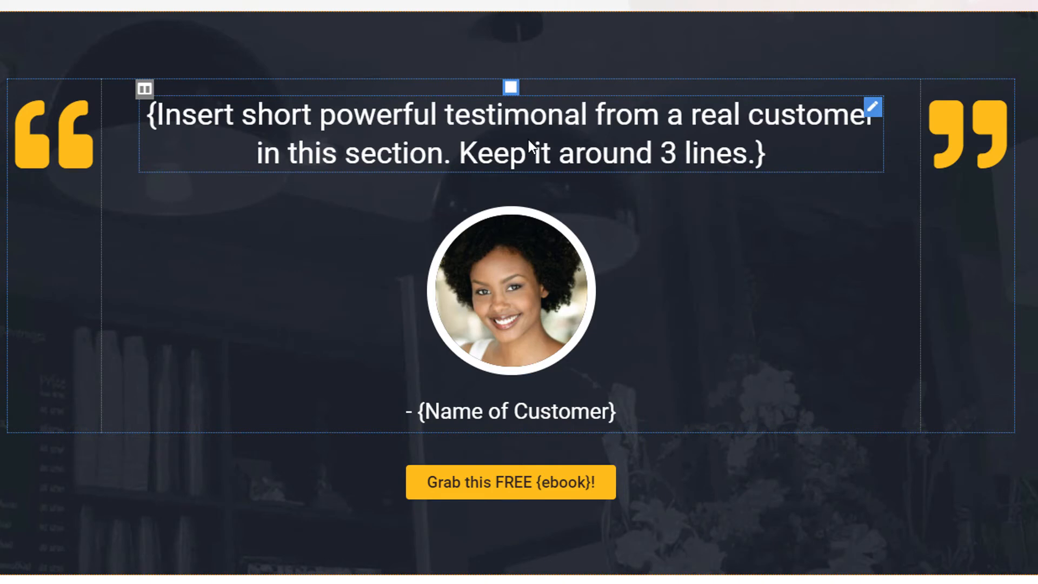
click(561, 144)
text(asfs dfas fas fas dfas df)
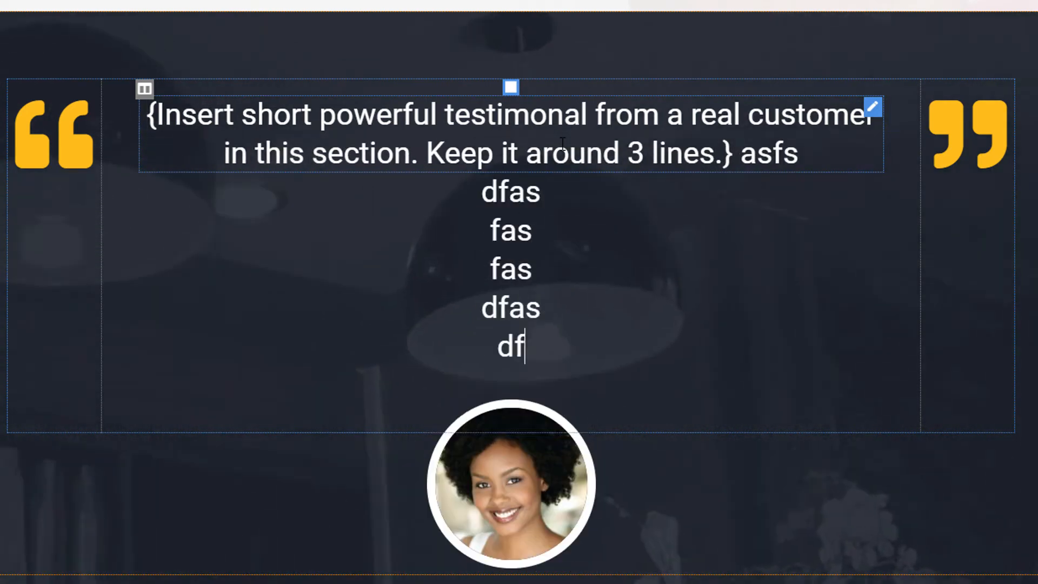
text(as fasdfasdfsaf)
key(BackSpace)
key(BackSpace)
key(BackSpace)
key(BackSpace)
key(BackSpace)
key(BackSpace)
key(BackSpace)
key(BackSpace)
key(BackSpace)
key(BackSpace)
key(BackSpace)
key(BackSpace)
key(BackSpace)
key(BackSpace)
key(BackSpace)
key(BackSpace)
key(BackSpace)
key(BackSpace)
key(BackSpace)
key(BackSpace)
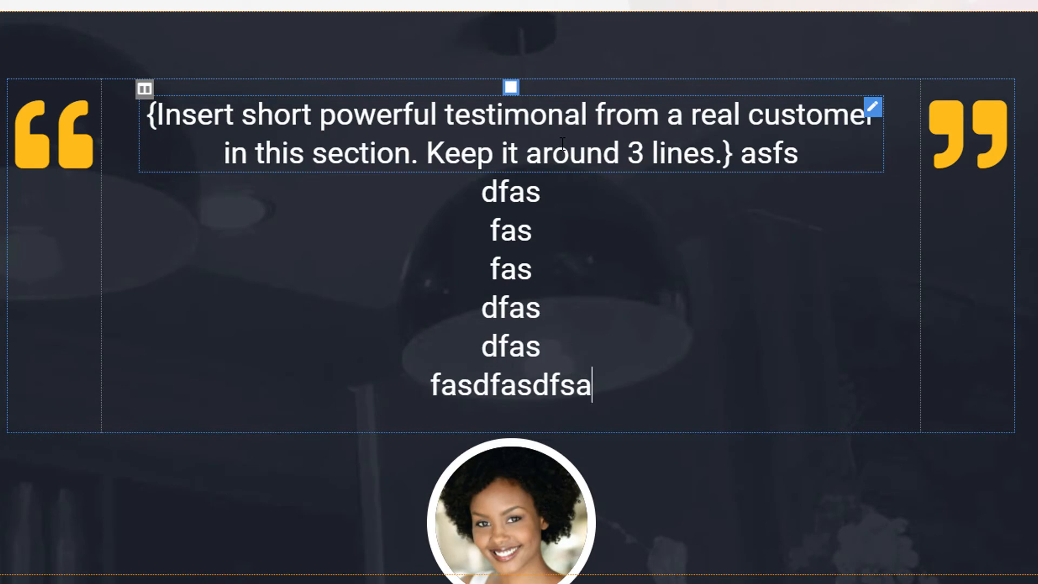
key(BackSpace)
key(BackSpace)
key(BackSpace)
key(BackSpace)
key(BackSpace)
key(BackSpace)
key(BackSpace)
key(BackSpace)
key(BackSpace)
key(BackSpace)
key(BackSpace)
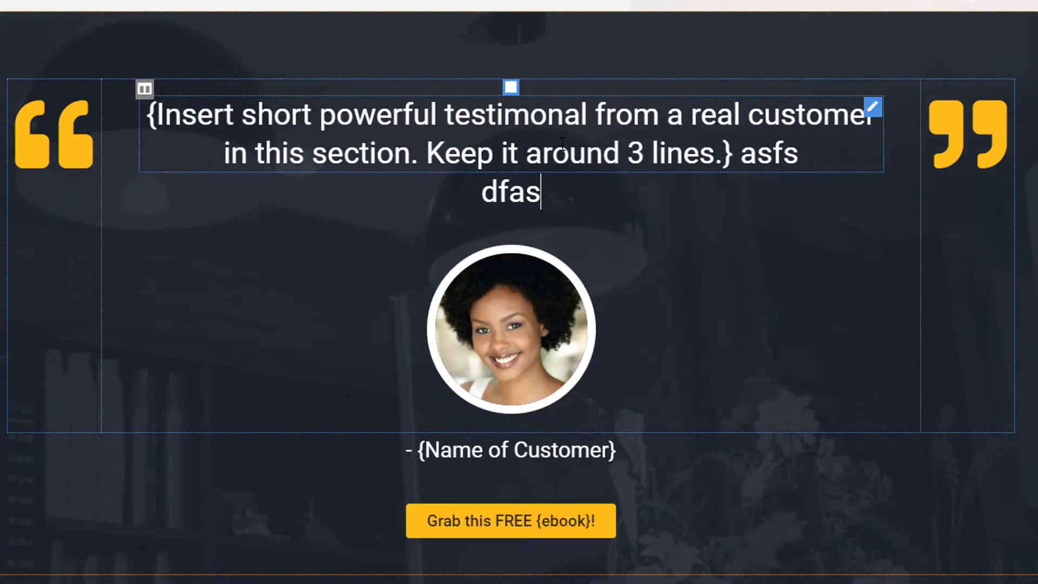
key(BackSpace)
key(BackSpace)
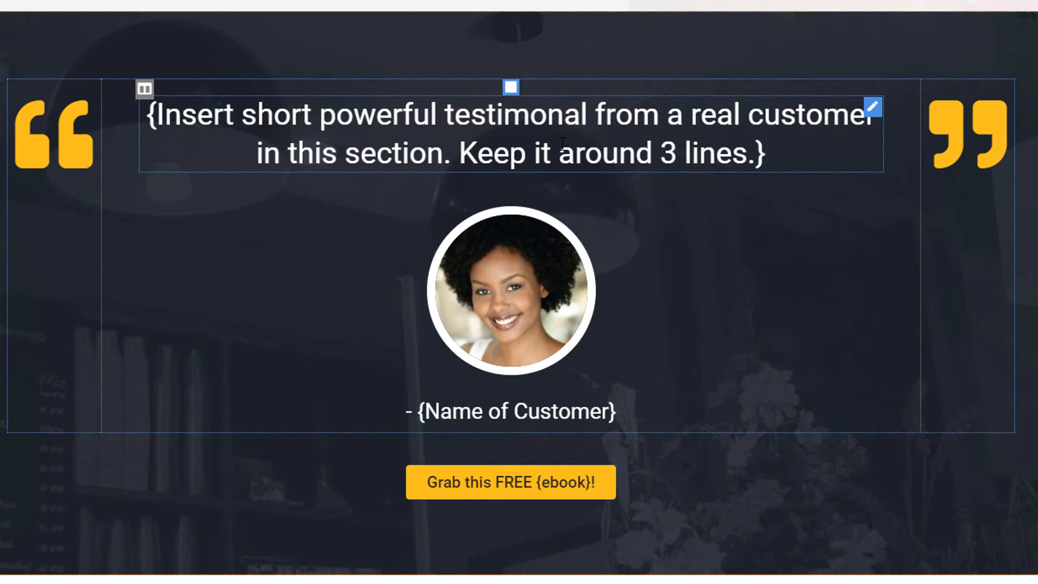
- Replace the testimonial with 'This ebook was brief but very imformative about the latest technology in lasher liner'
triple_click(562, 143)
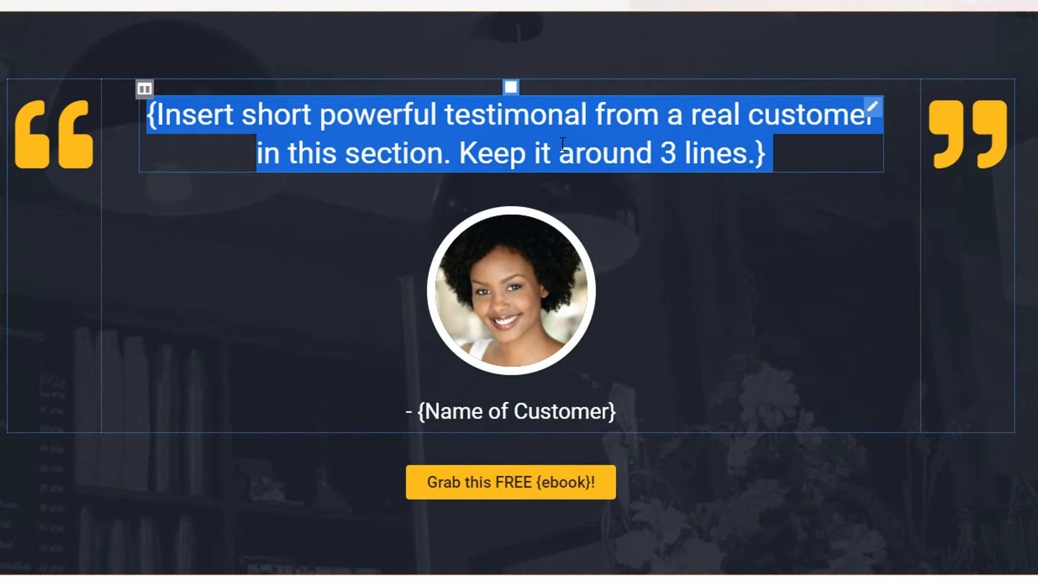
text(These)
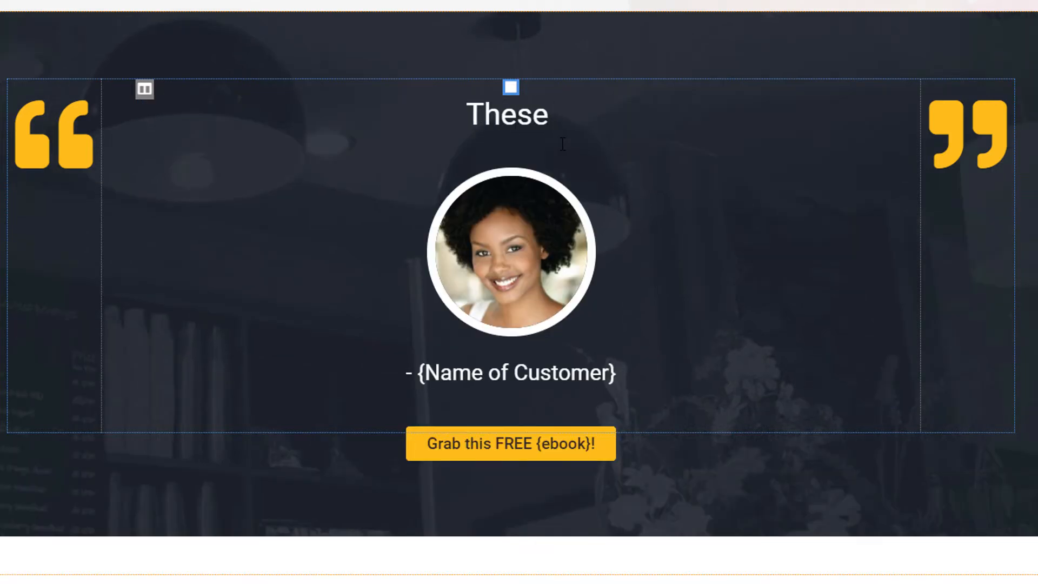
key(ctrl+a)
text(This e)
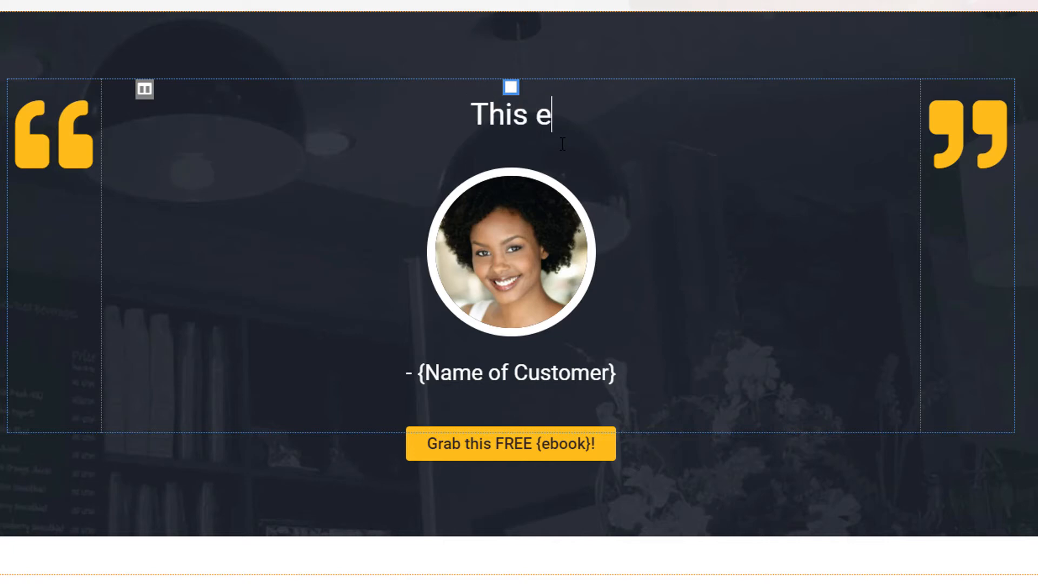
text(book was)
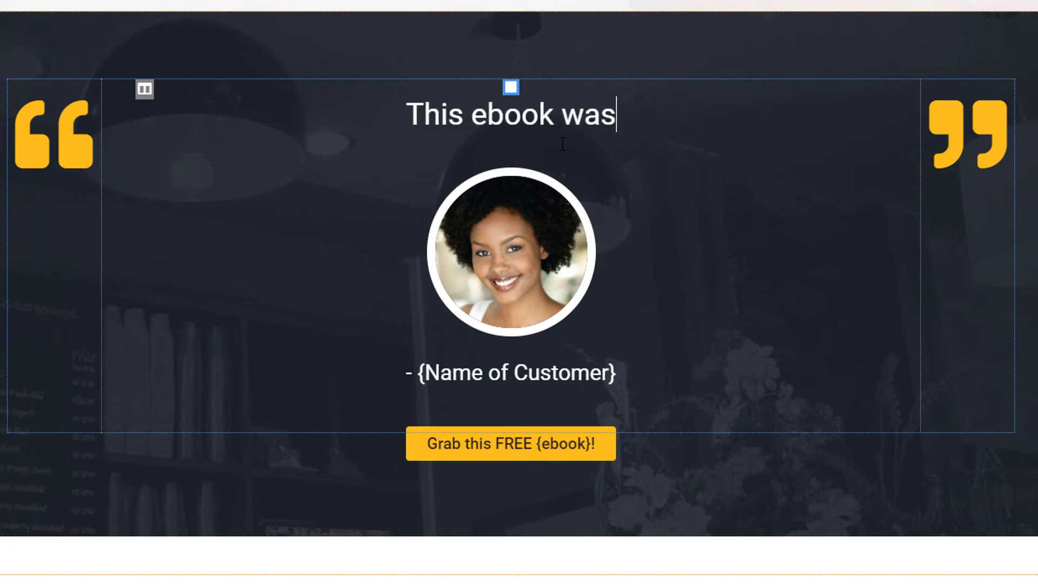
text( brie)
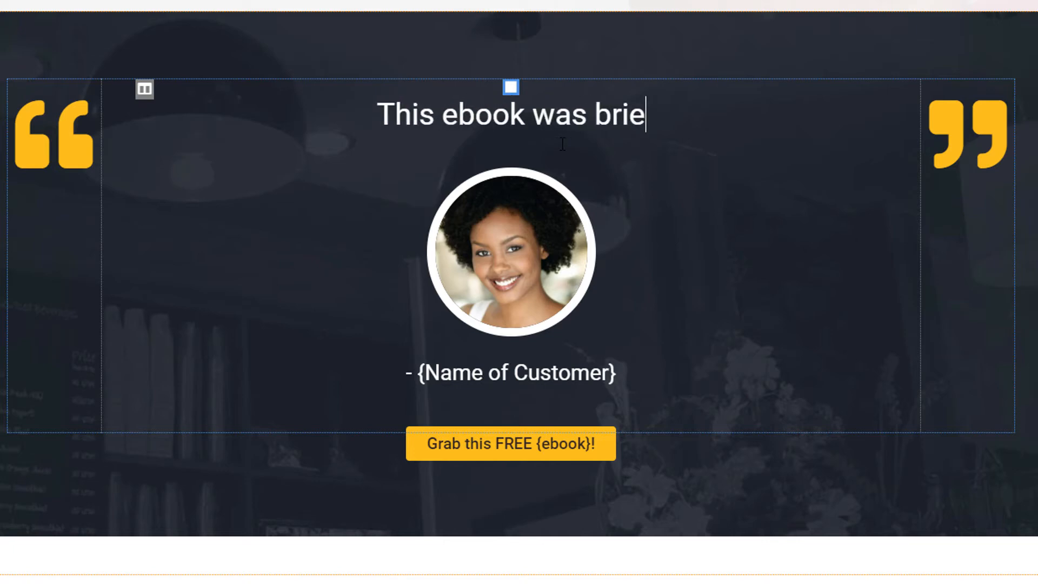
text(f but ver)
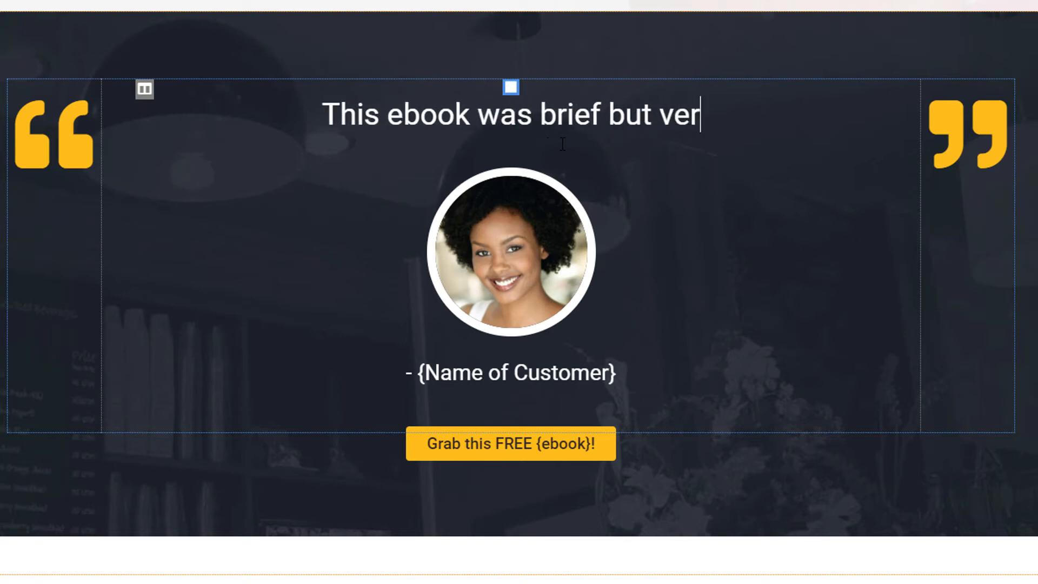
text(y imform)
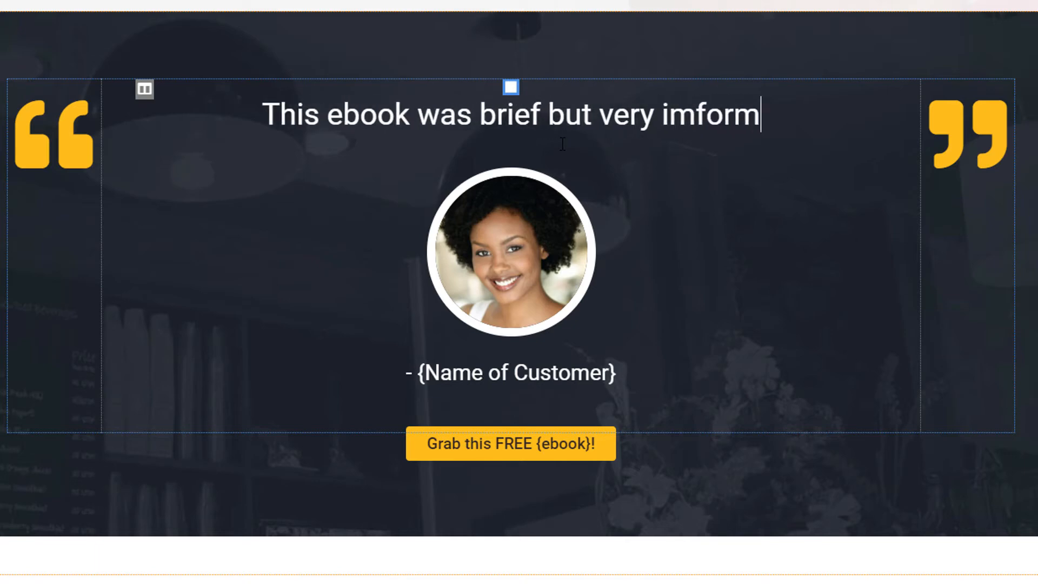
text(ative about )
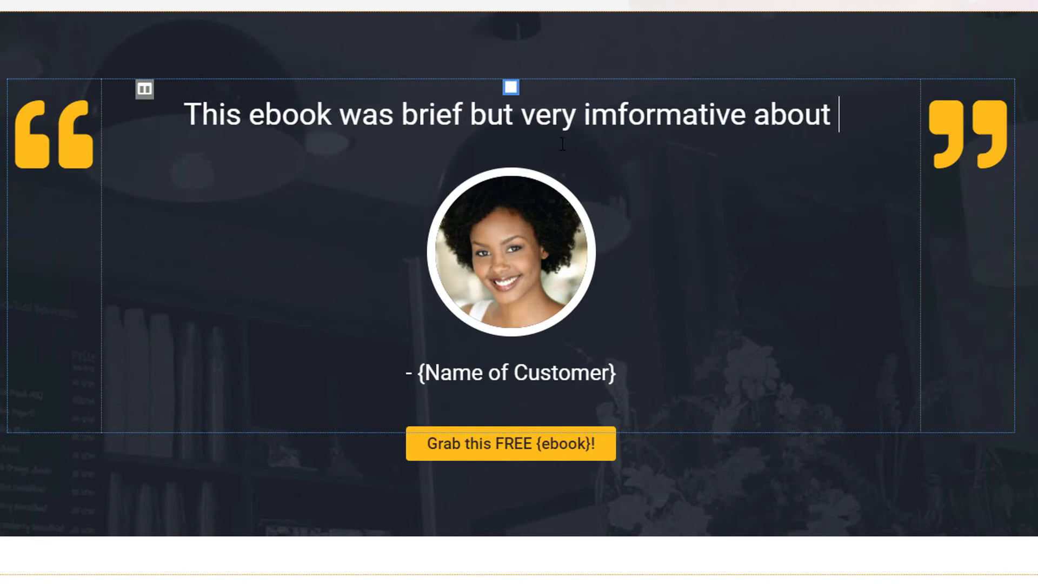
text(the l)
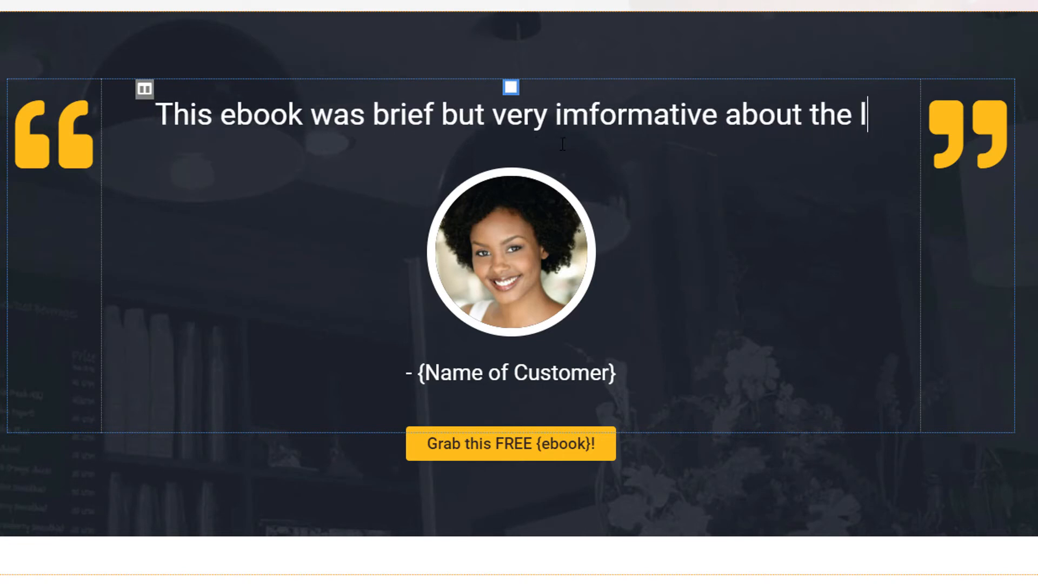
text(atest tech)
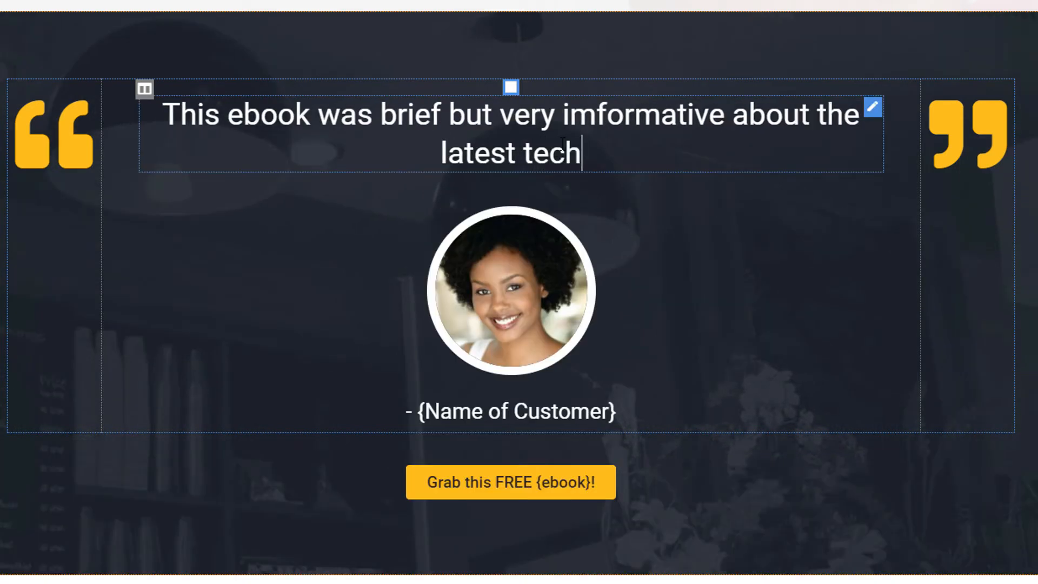
text(nolgoy)
key(BackSpace)
key(BackSpace)
key(BackSpace)
key(BackSpace)
text(ogy )
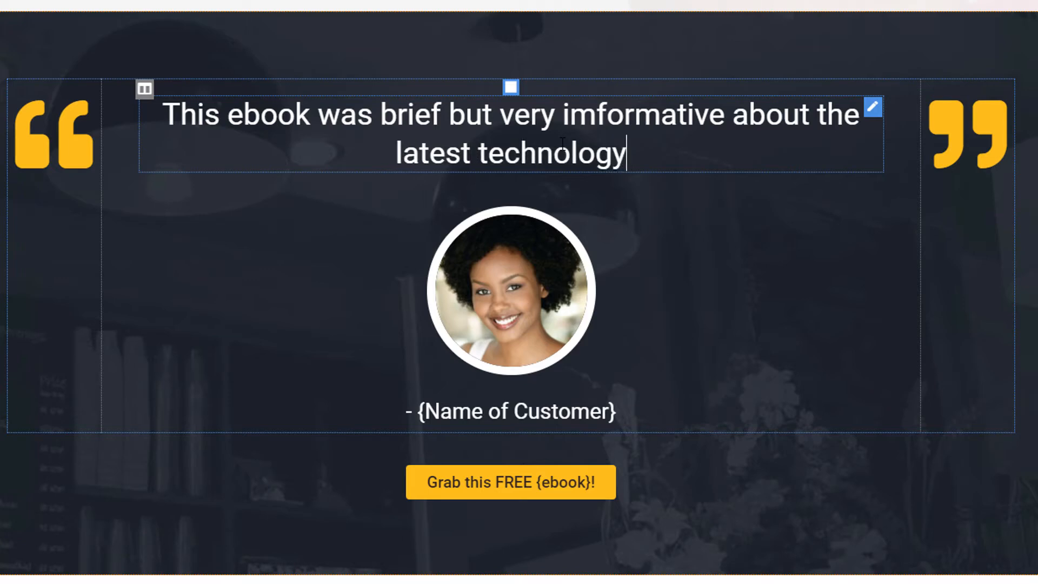
text(in)
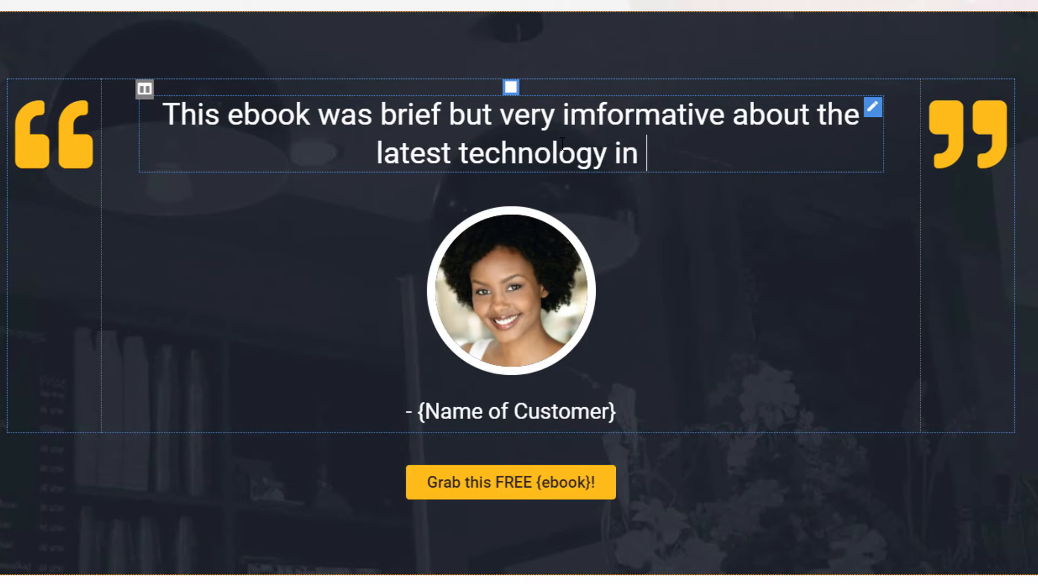
text( lasher)
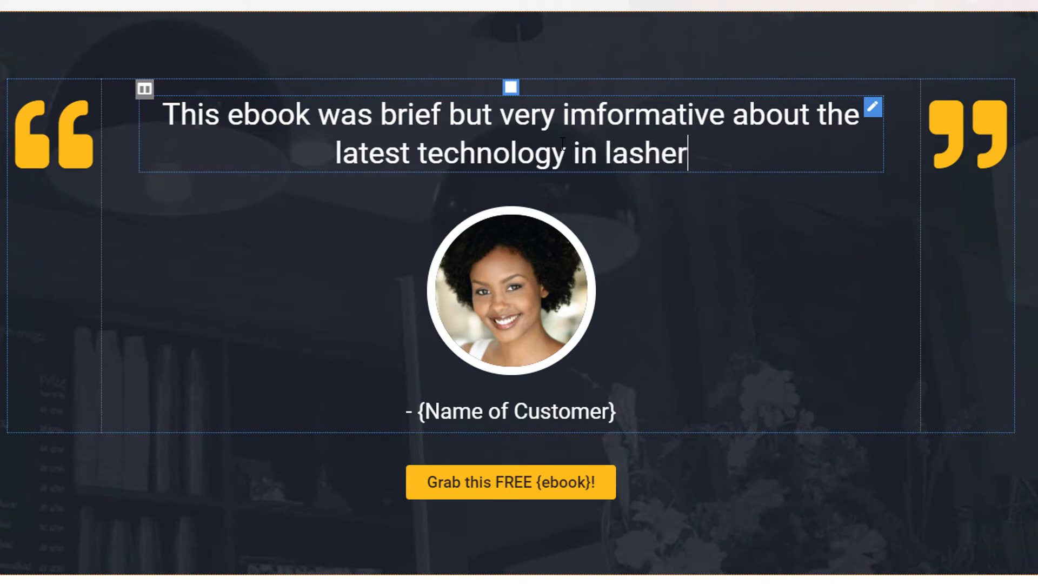
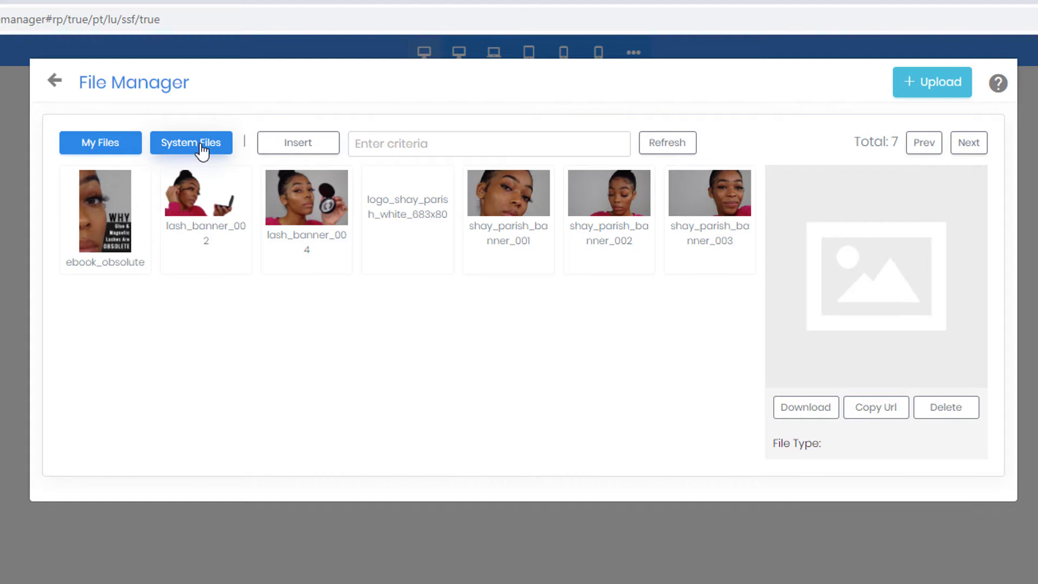
- Search the system images for 'woman' and insert black_woman_003 as the testimonial portrait
click(199, 147)
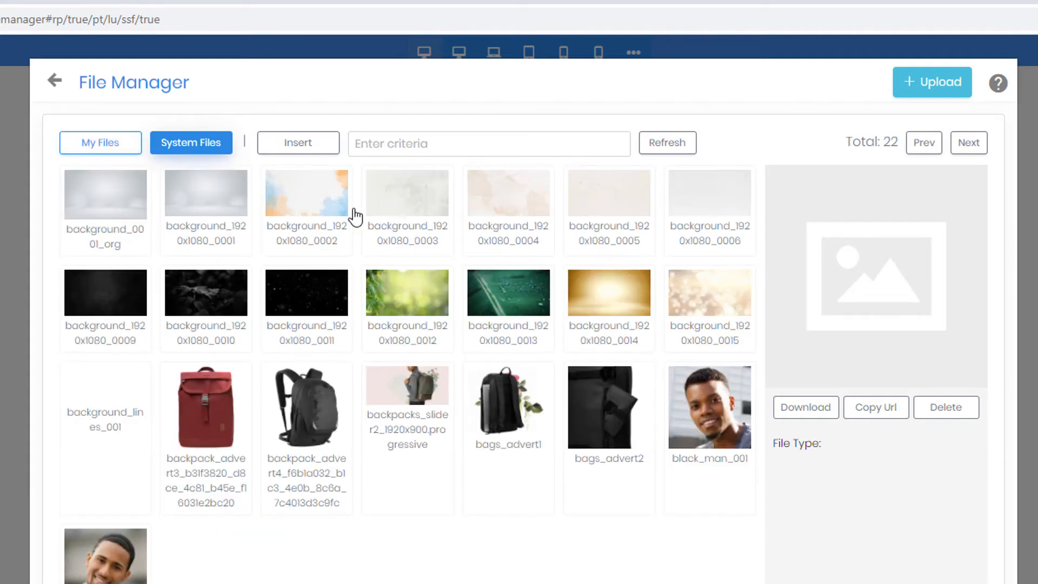
click(456, 141)
text(wom)
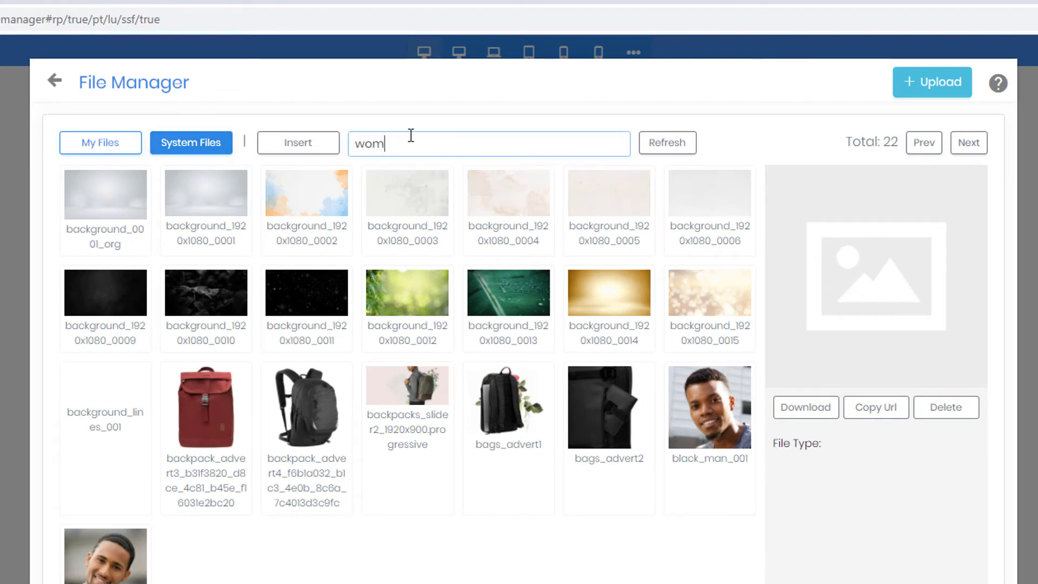
text(en)
key(ctrl+a)
text(w)
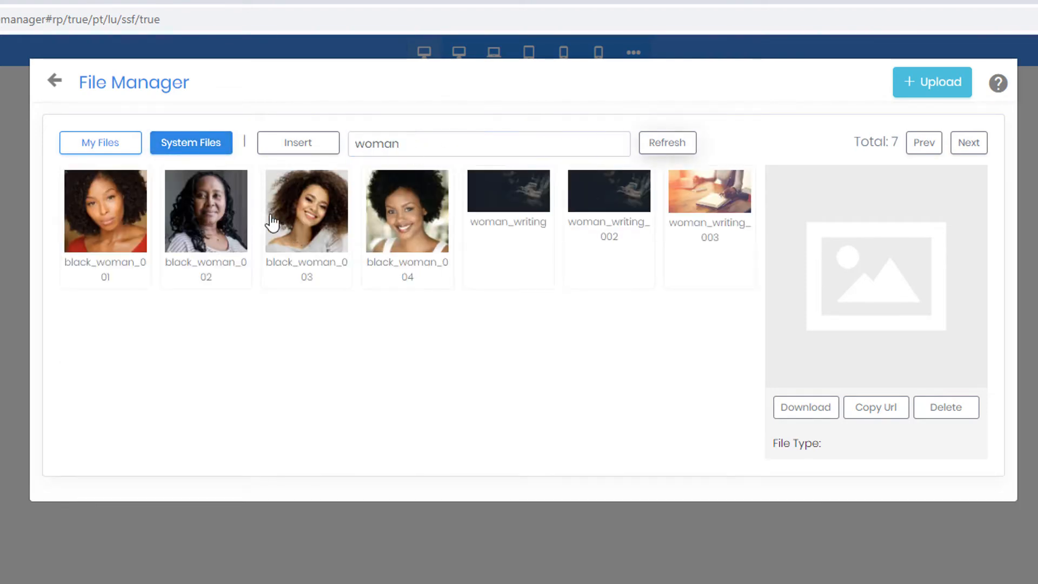
click(313, 244)
click(312, 231)
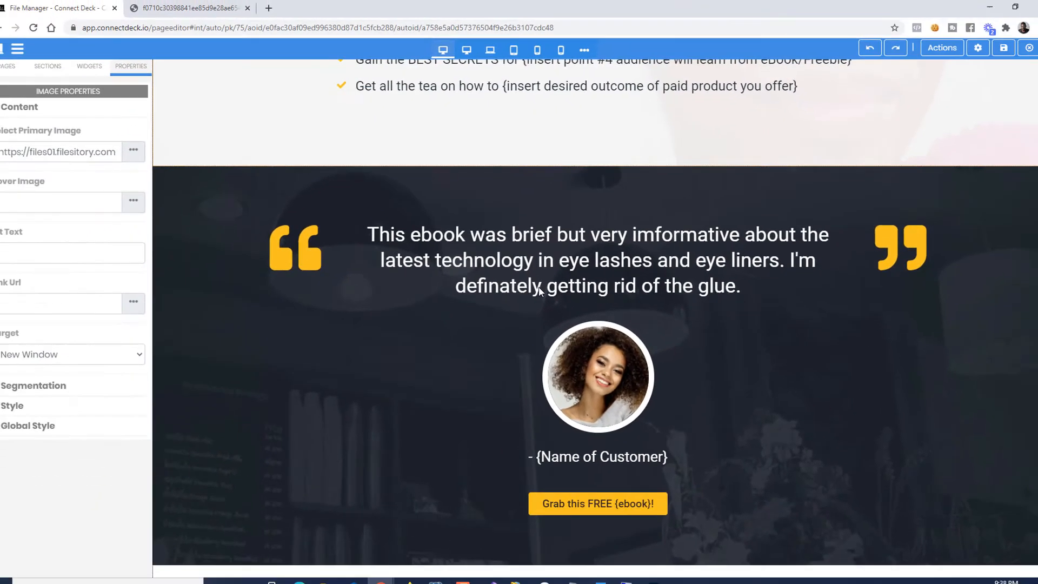
- Overwrite the {Name of Customer} placeholder with the customer's full name followed by ' -'
scroll(625, 368, down, 2)
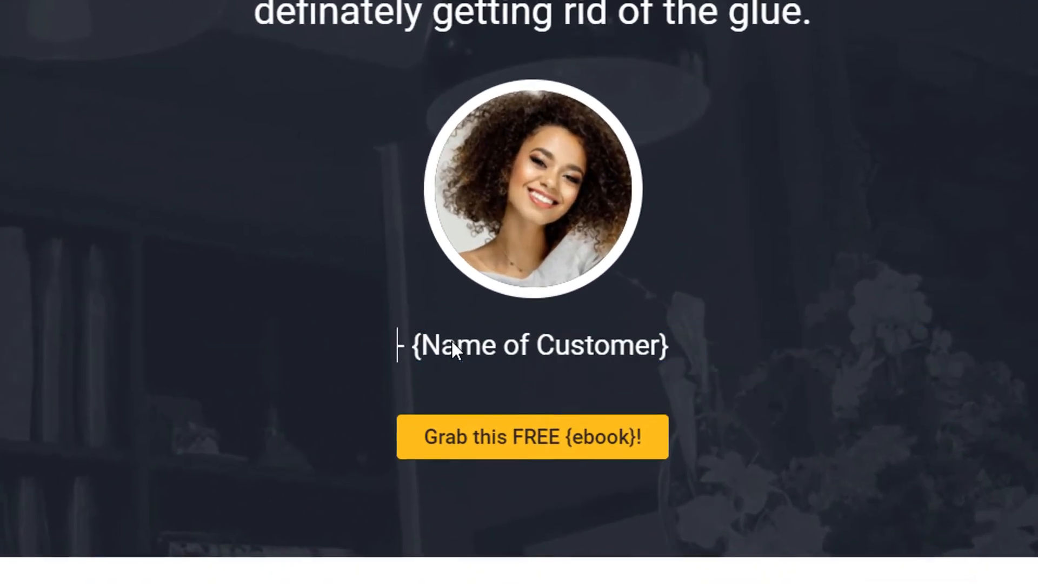
click(555, 337)
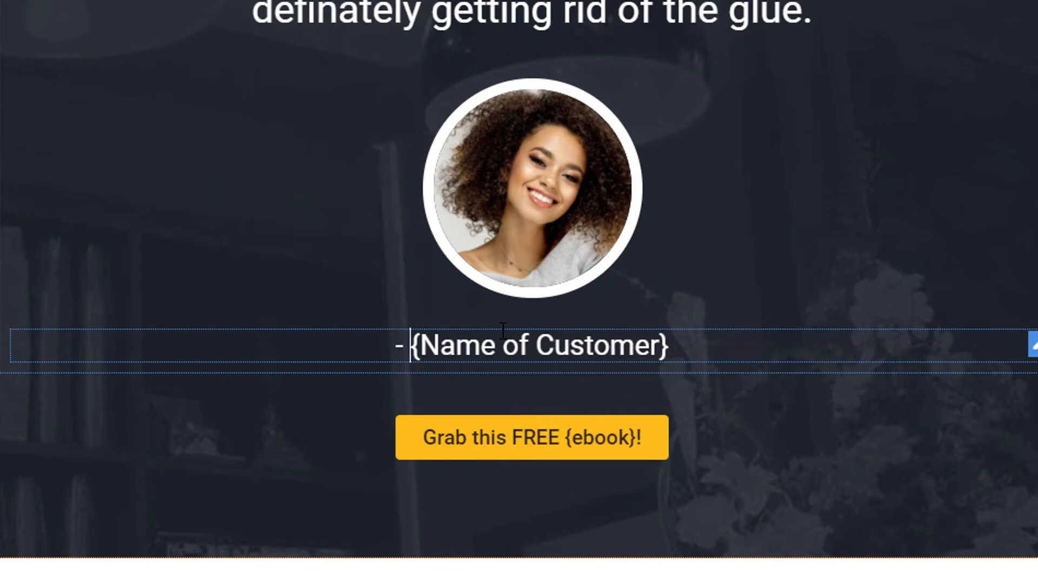
key(shift+End)
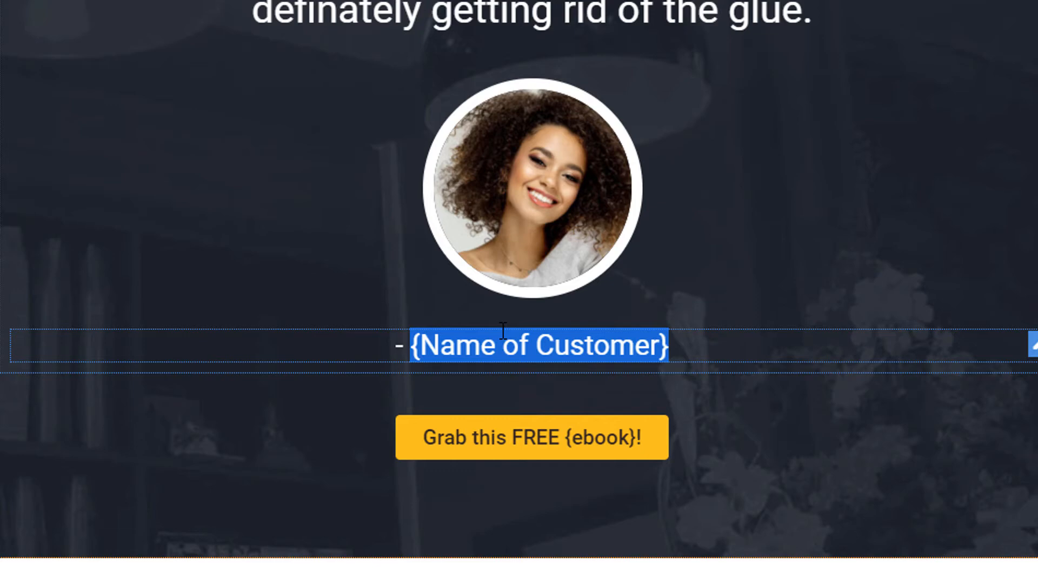
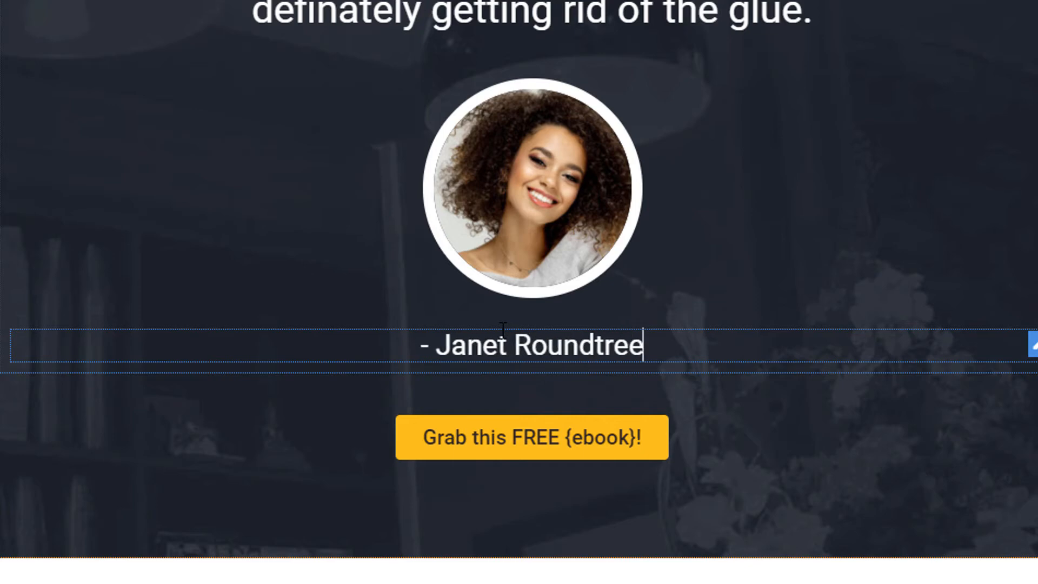
text( -)
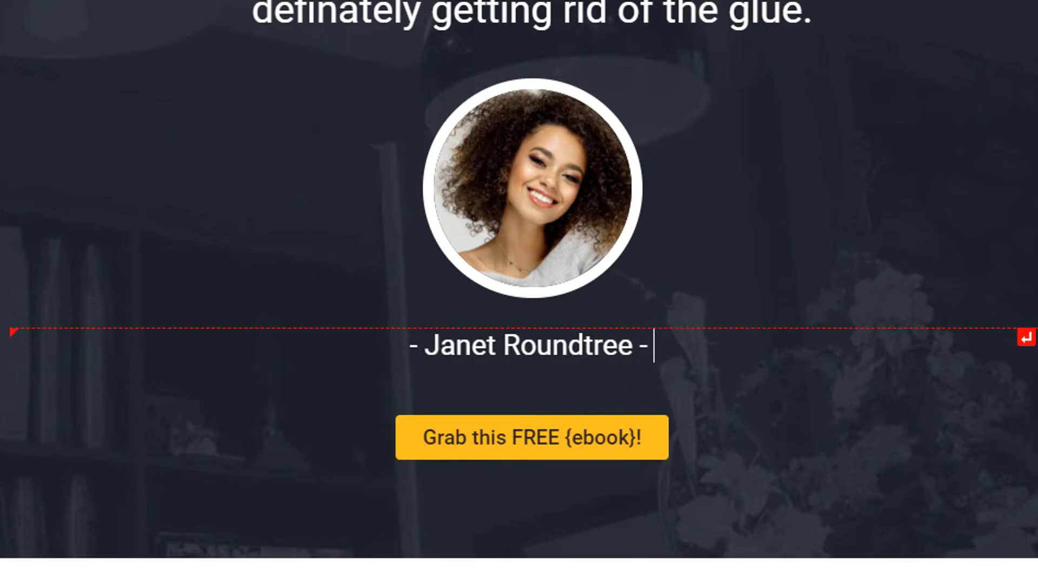
click(555, 447)
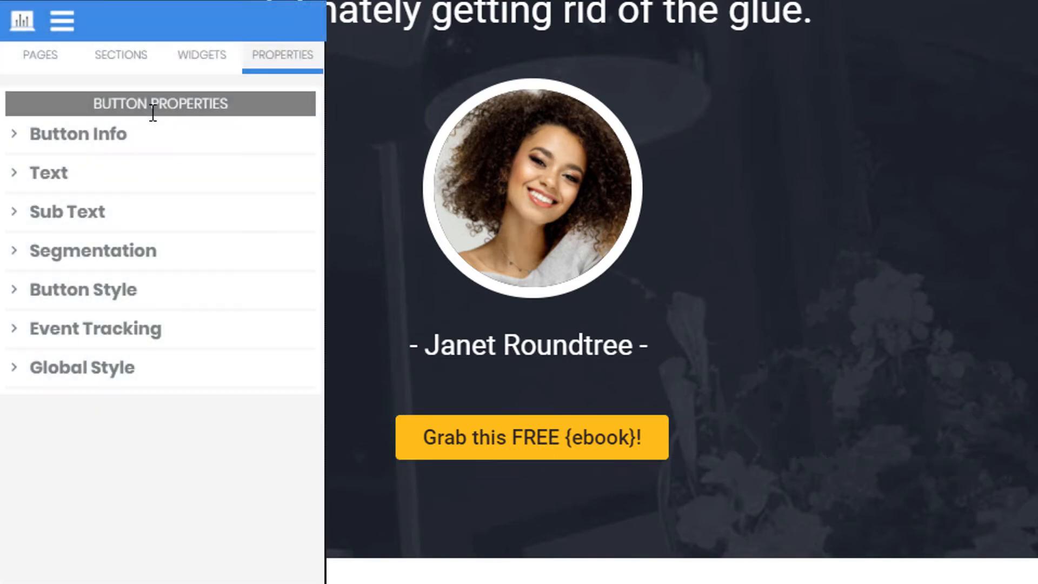
- Delete the curly braces in the button's Text field so it reads 'Grab this FREE ebook!'
click(92, 186)
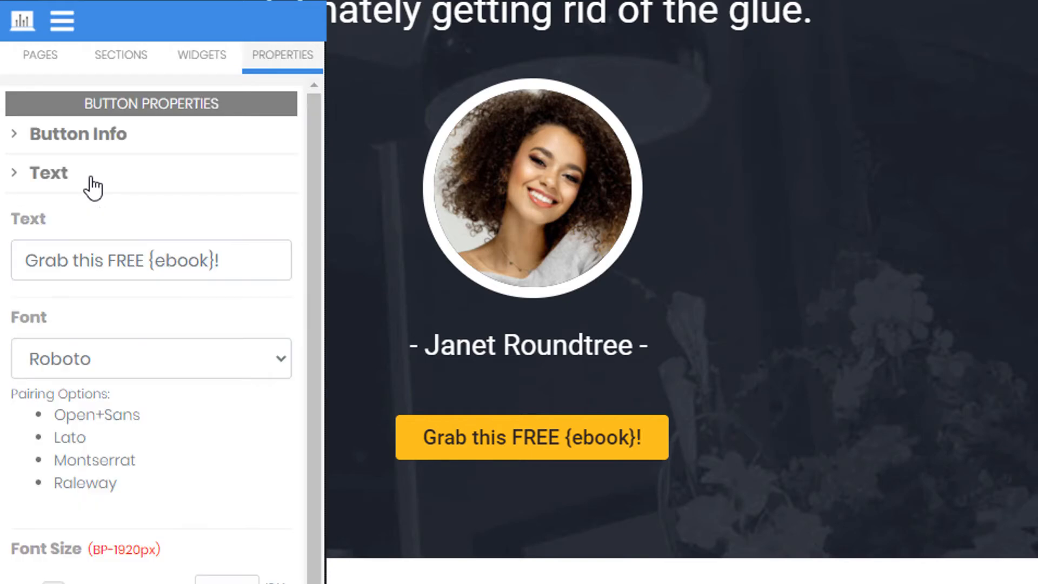
click(148, 263)
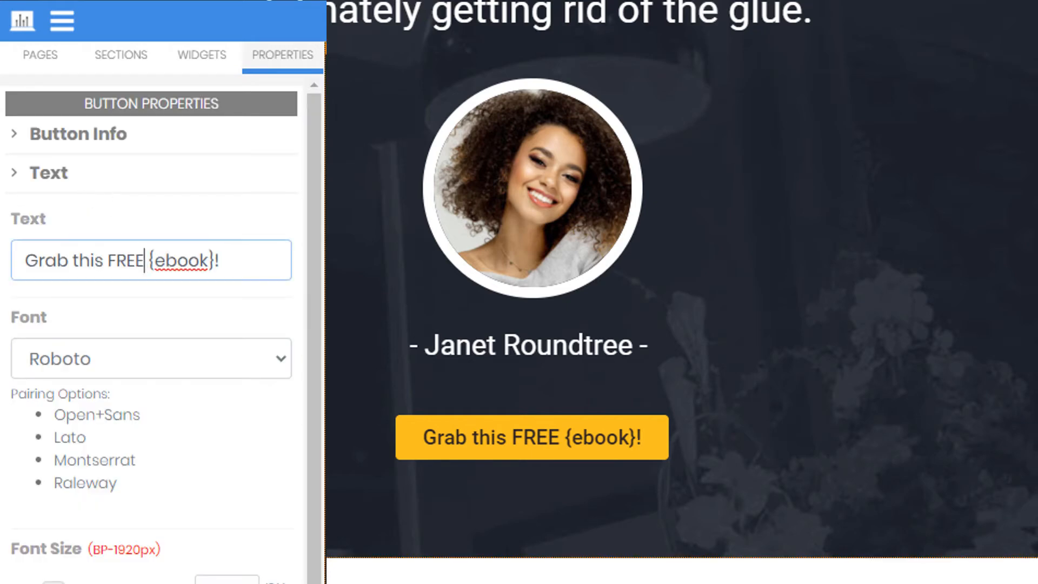
key(Delete)
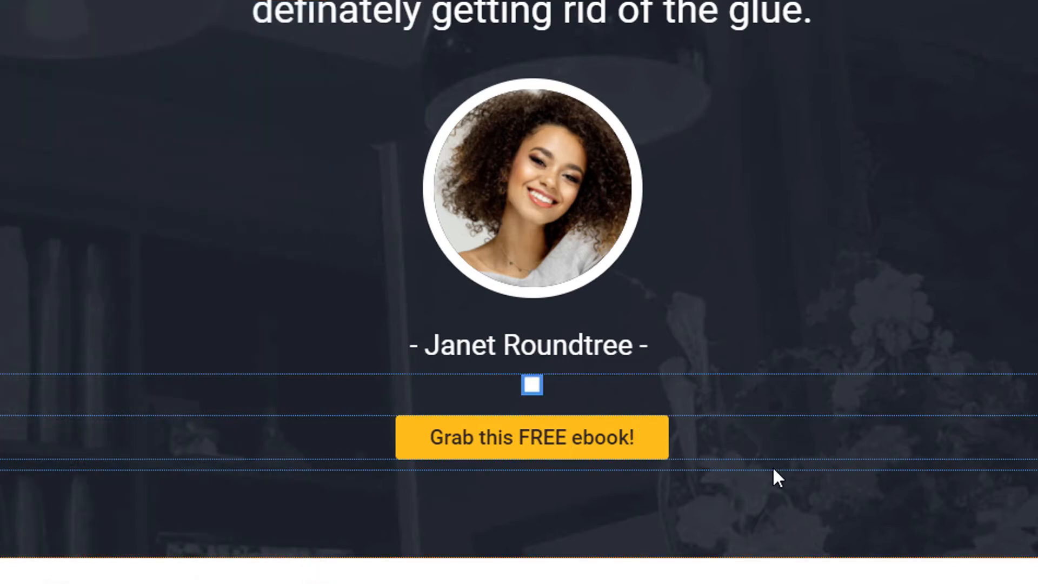
scroll(776, 472, up, 15)
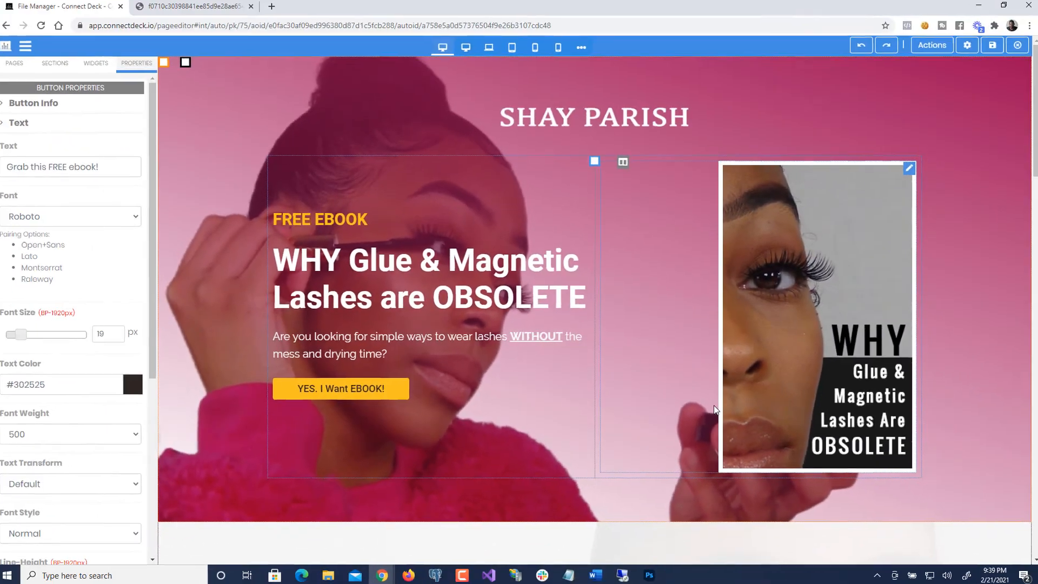
scroll(782, 357, down, 10)
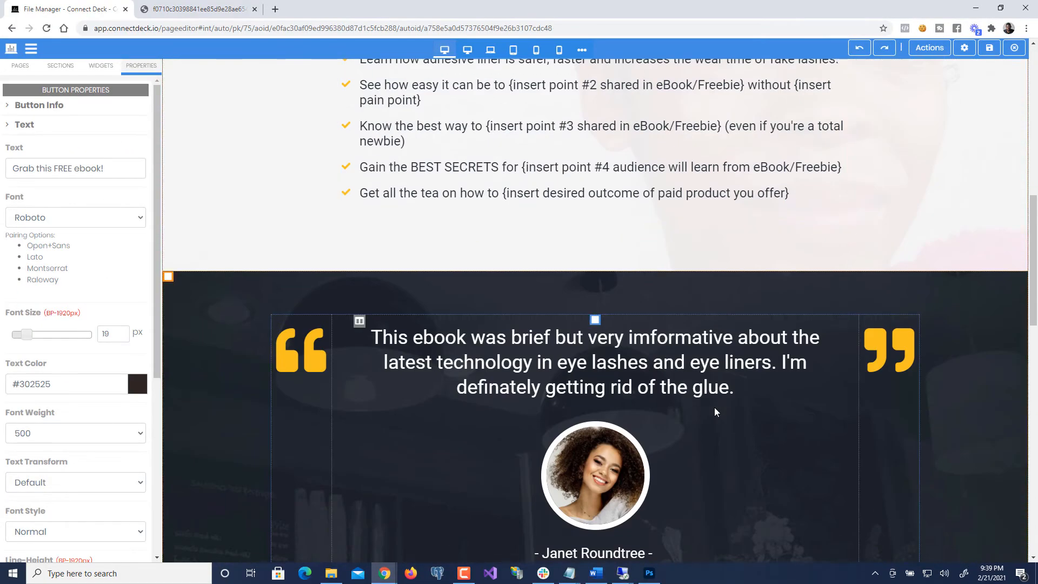
scroll(715, 407, down, 1)
scroll(715, 407, up, 15)
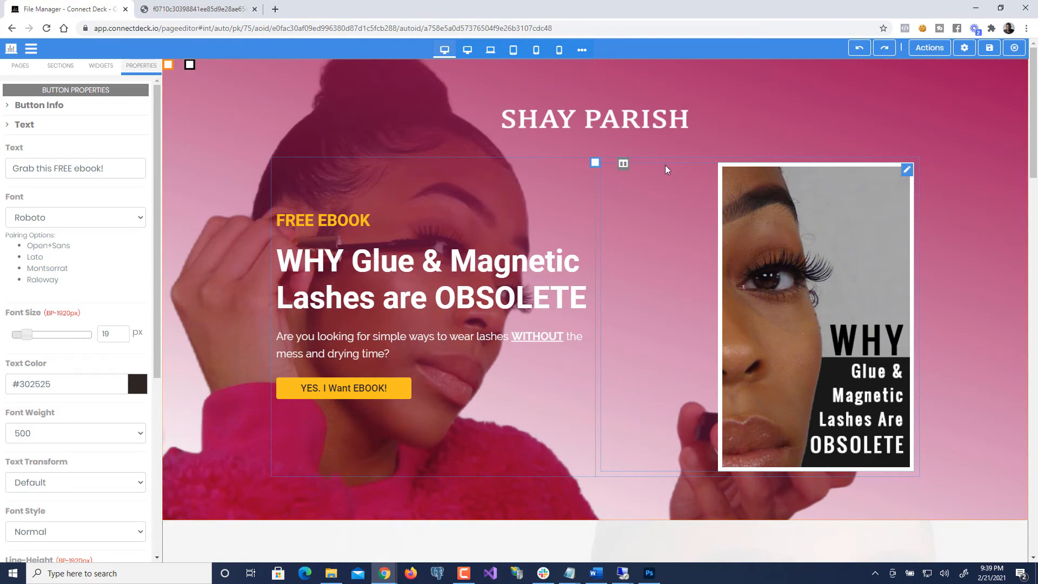
scroll(340, 332, down, 10)
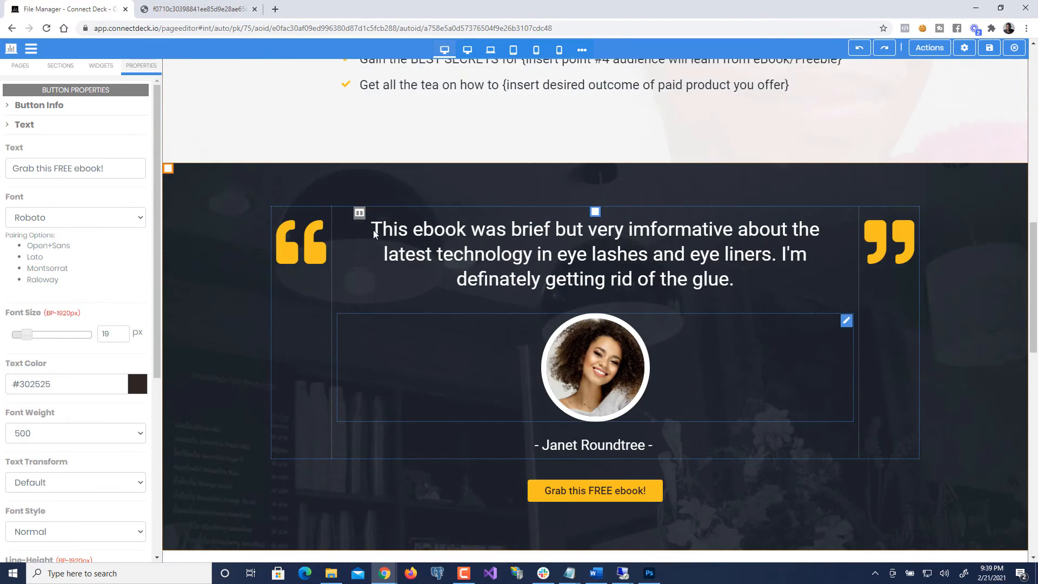
scroll(470, 304, up, 10)
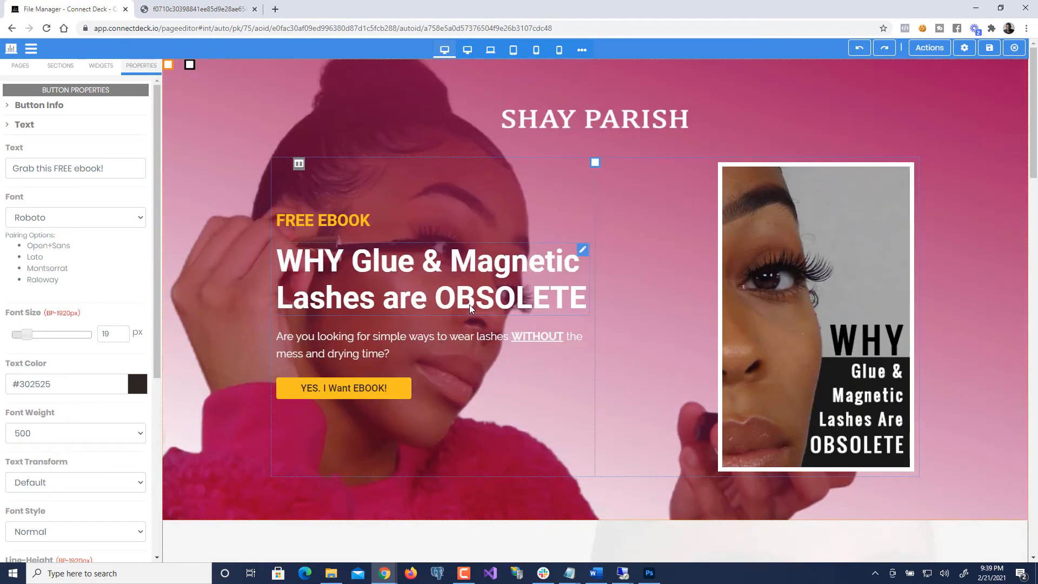
scroll(469, 303, down, 10)
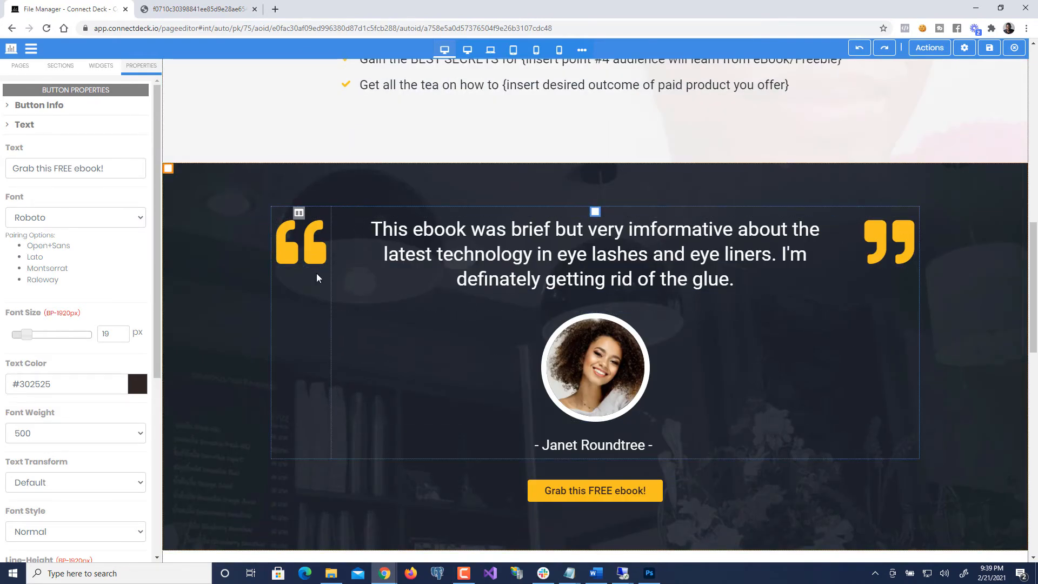
scroll(307, 242, up, 8)
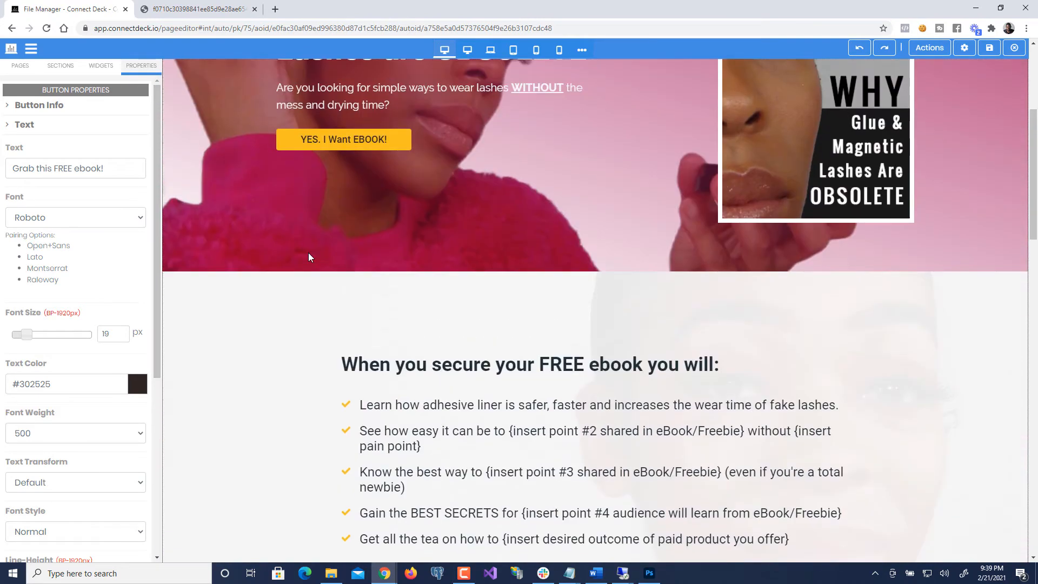
scroll(308, 251, down, 8)
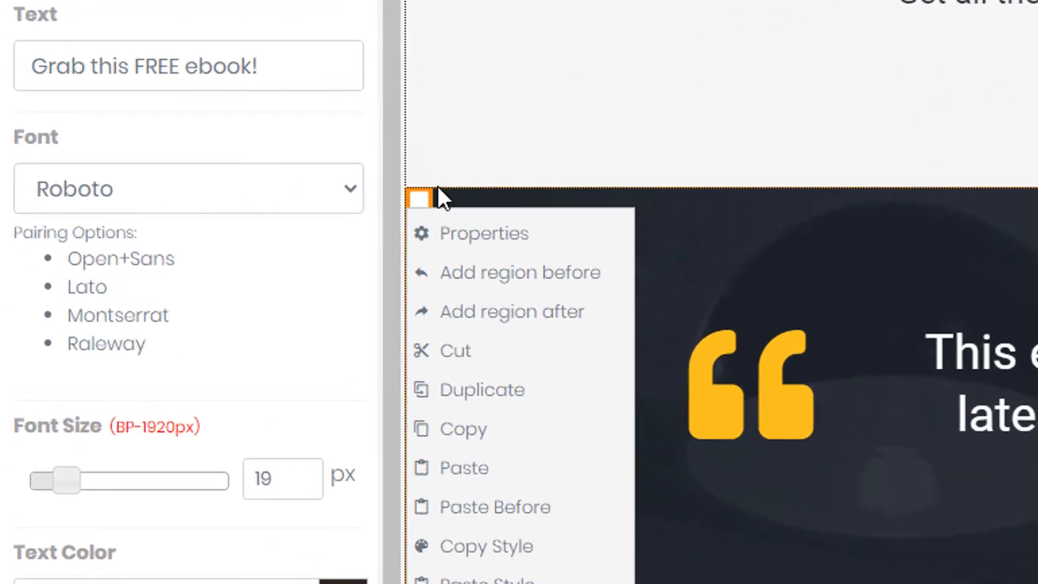
mouse_move(421, 199)
click(485, 238)
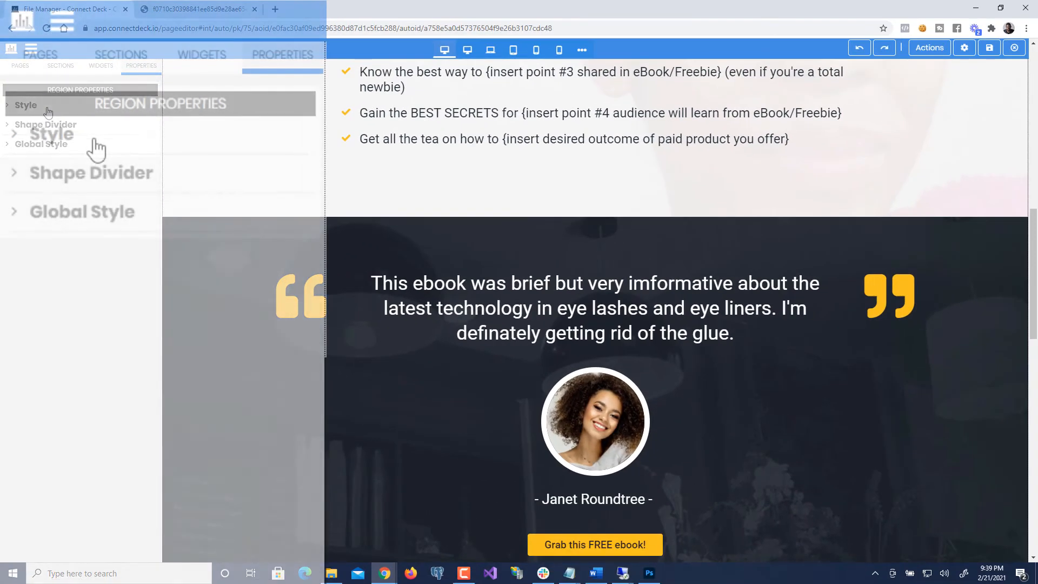
click(46, 109)
scroll(152, 510, down, 2)
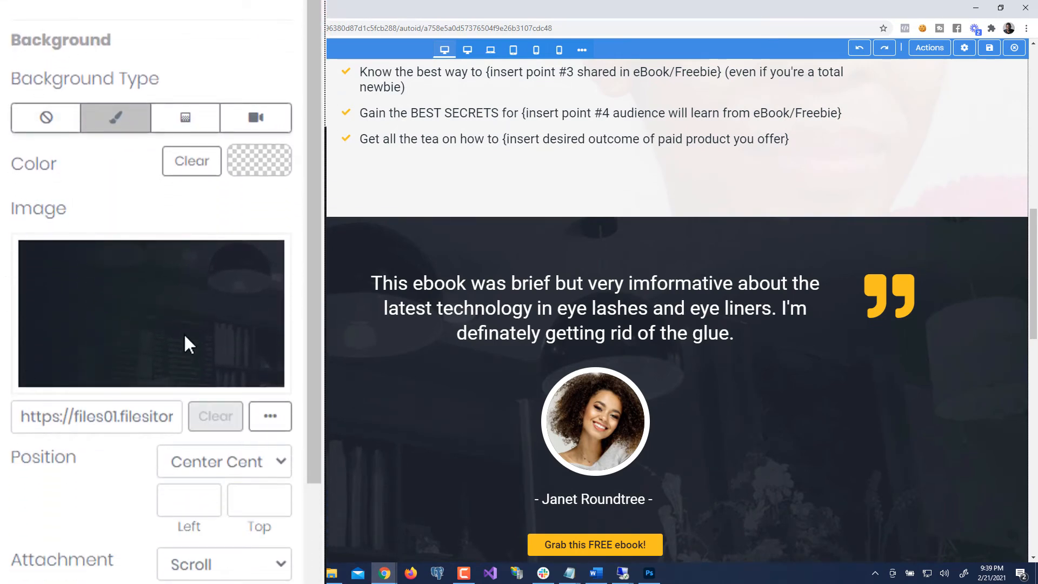
click(271, 418)
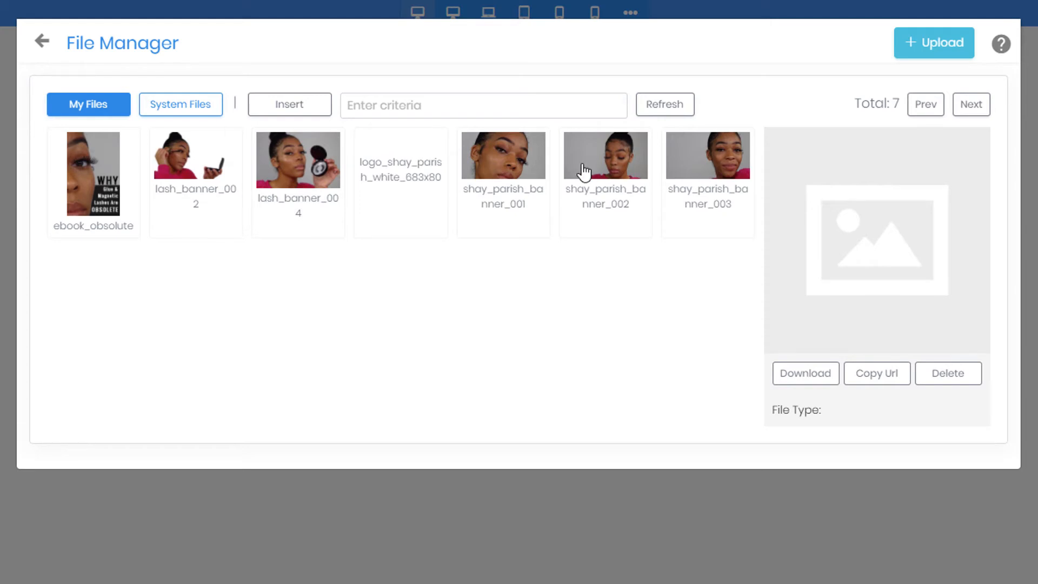
click(506, 183)
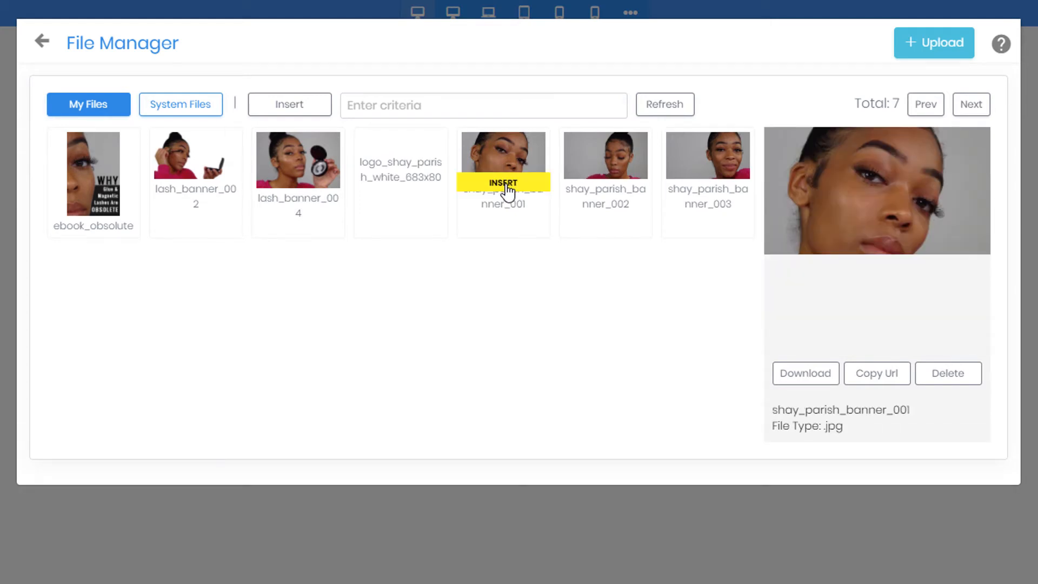
click(507, 185)
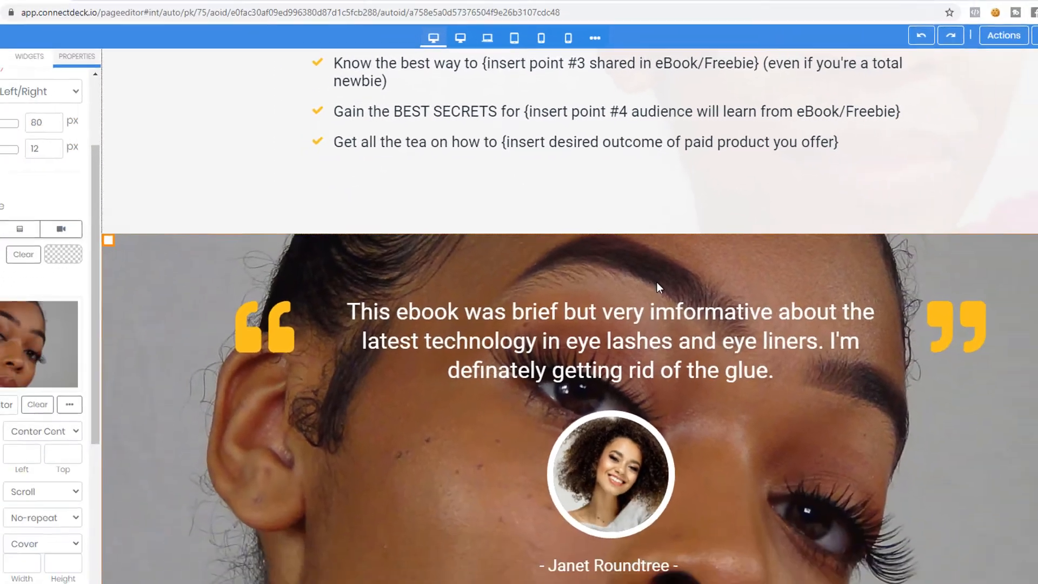
scroll(648, 273, down, 3)
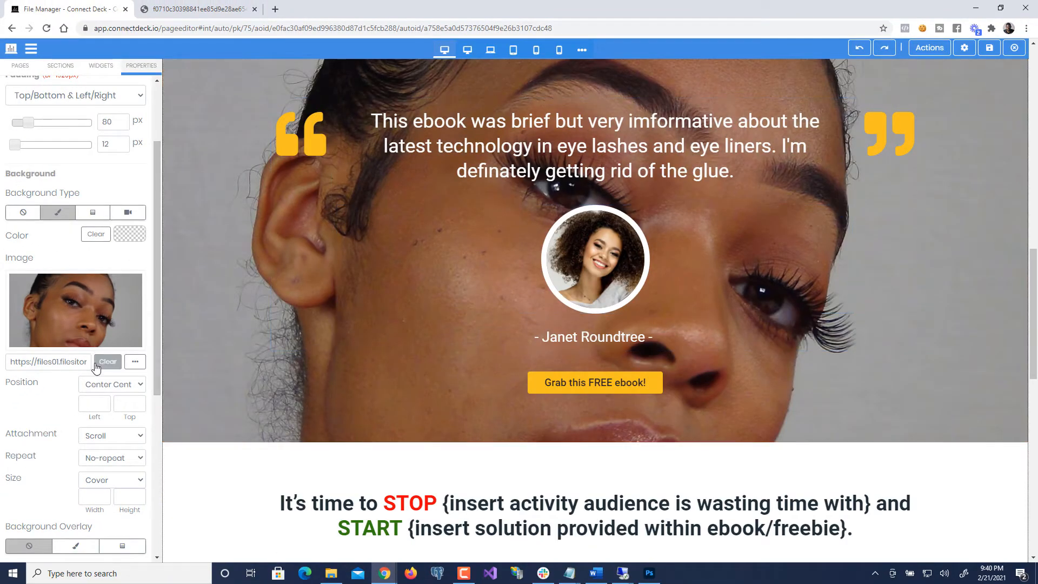
- Give the testimonial background a solid near-black colour overlay
scroll(390, 351, up, 4)
scroll(390, 354, down, 3)
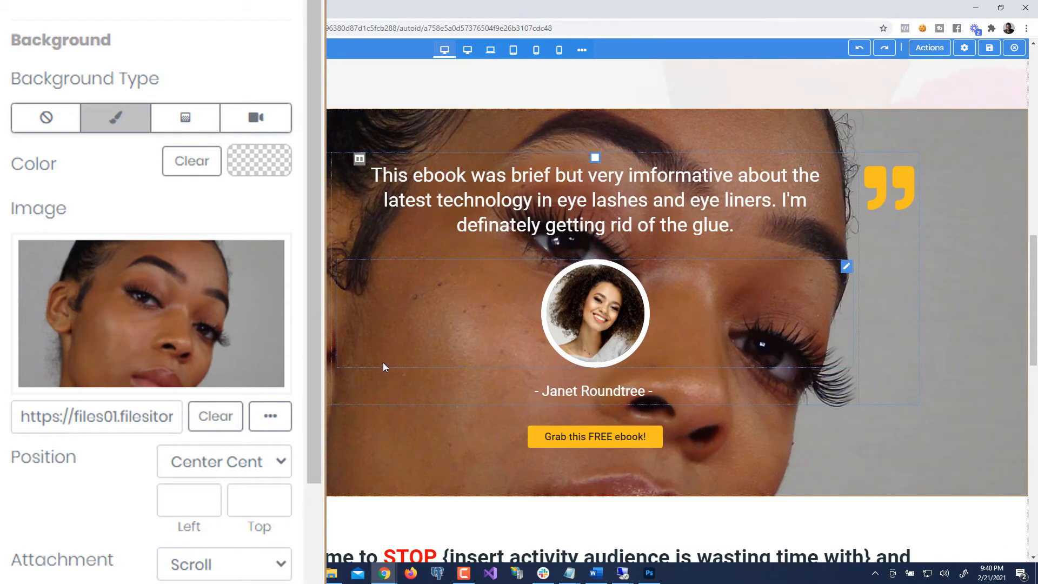
scroll(184, 442, down, 6)
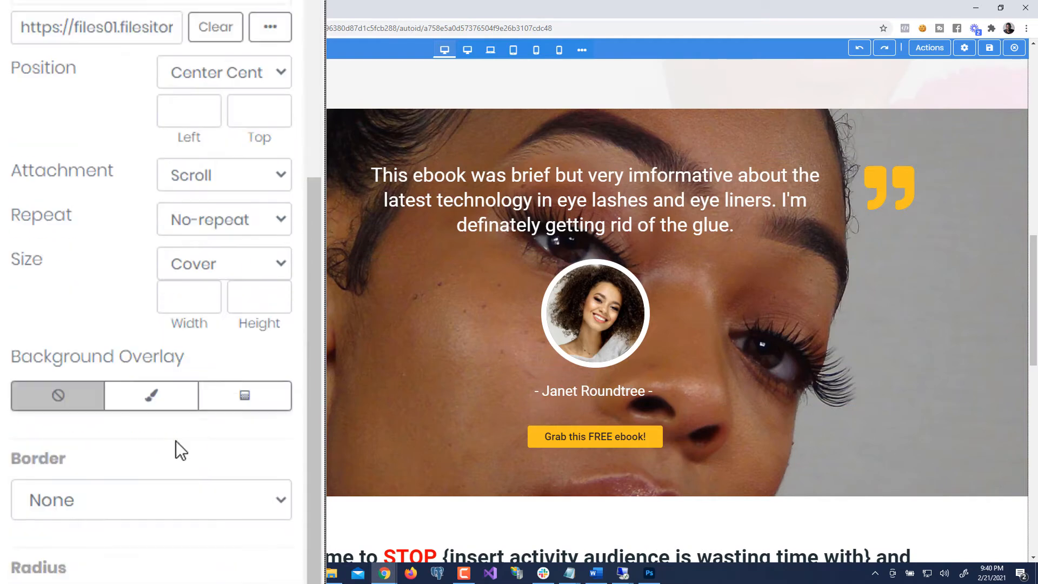
scroll(176, 440, down, 1)
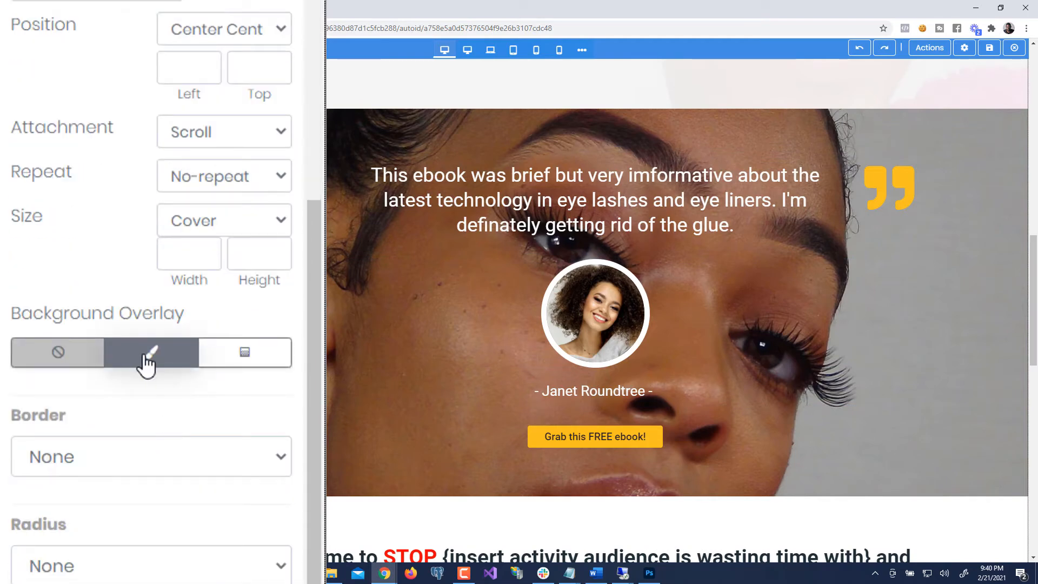
click(147, 363)
scroll(164, 414, down, 10)
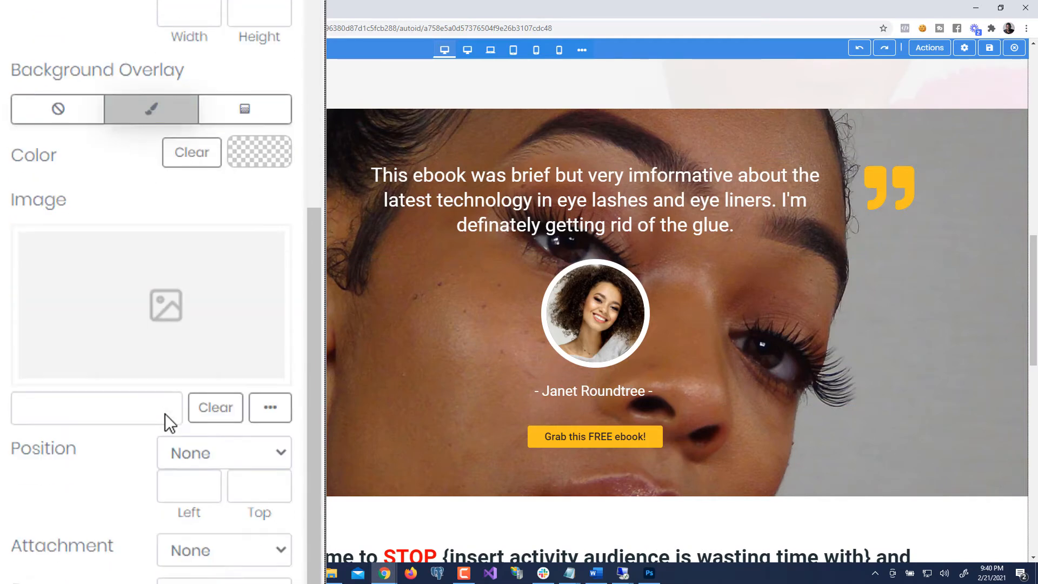
scroll(164, 413, up, 6)
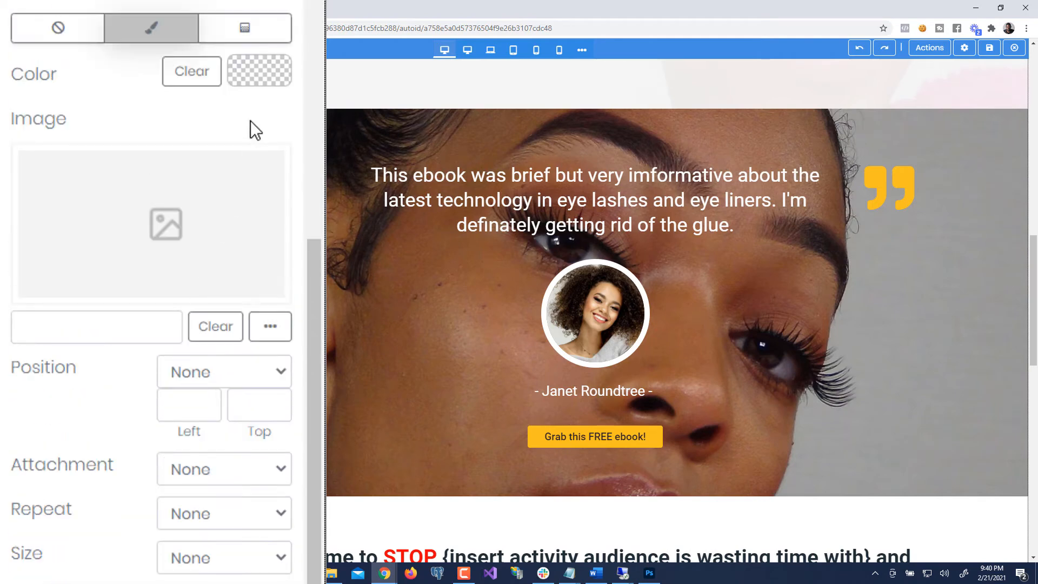
click(251, 69)
drag(294, 200, 199, 299)
click(111, 115)
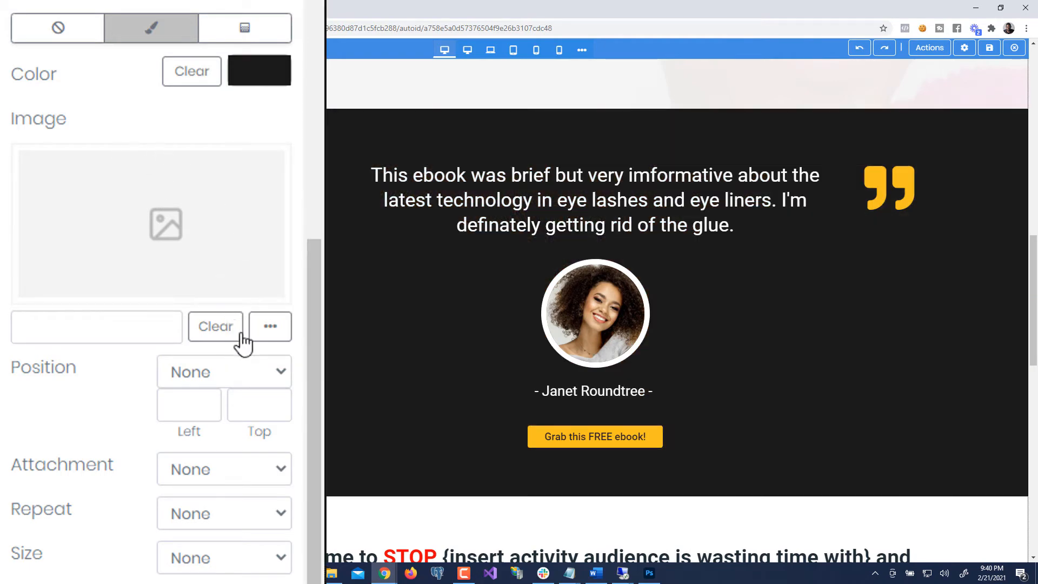
scroll(675, 303, up, 8)
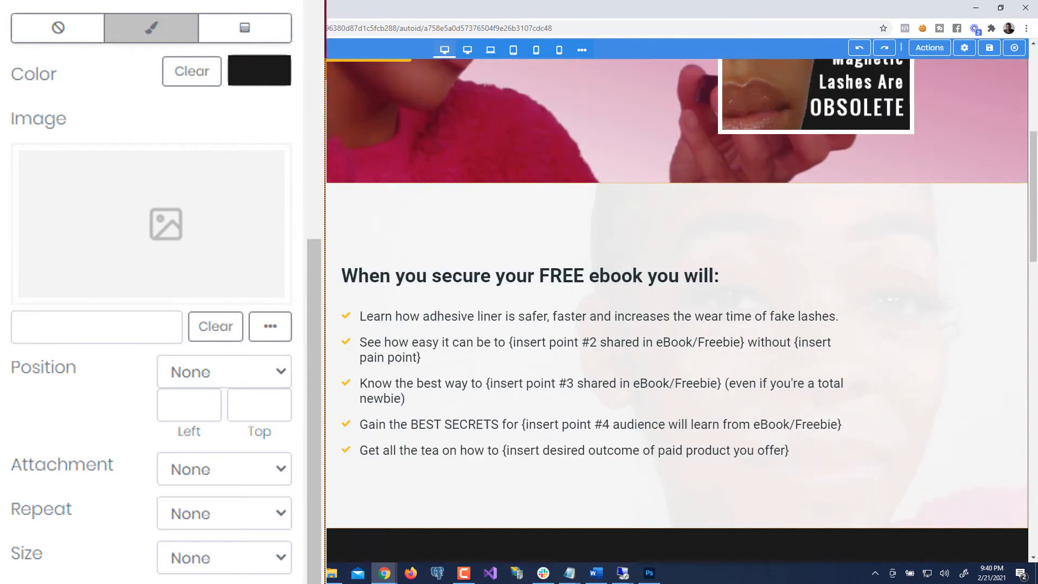
scroll(291, 354, up, 6)
scroll(290, 354, down, 15)
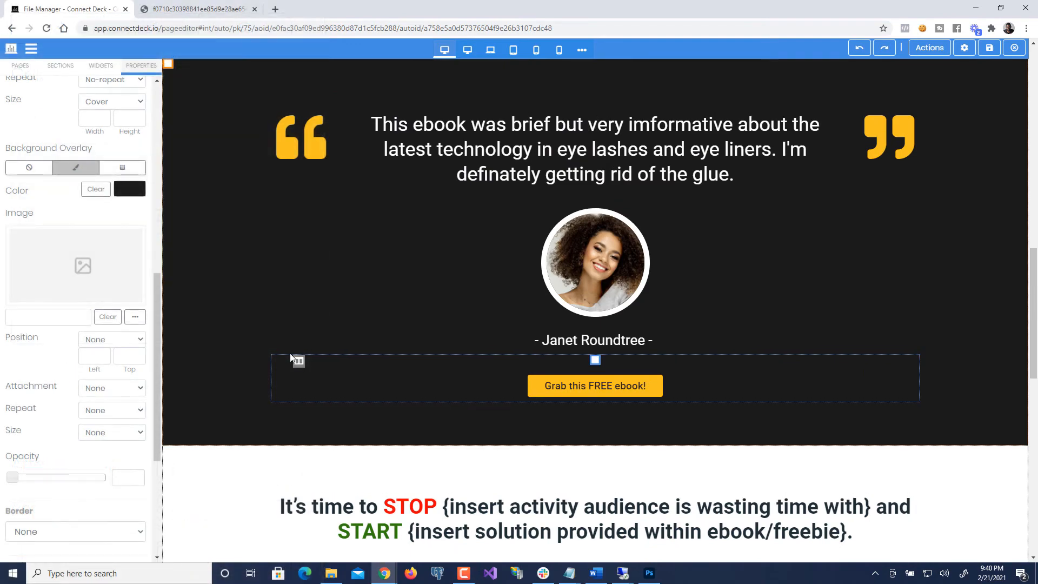
scroll(290, 354, up, 15)
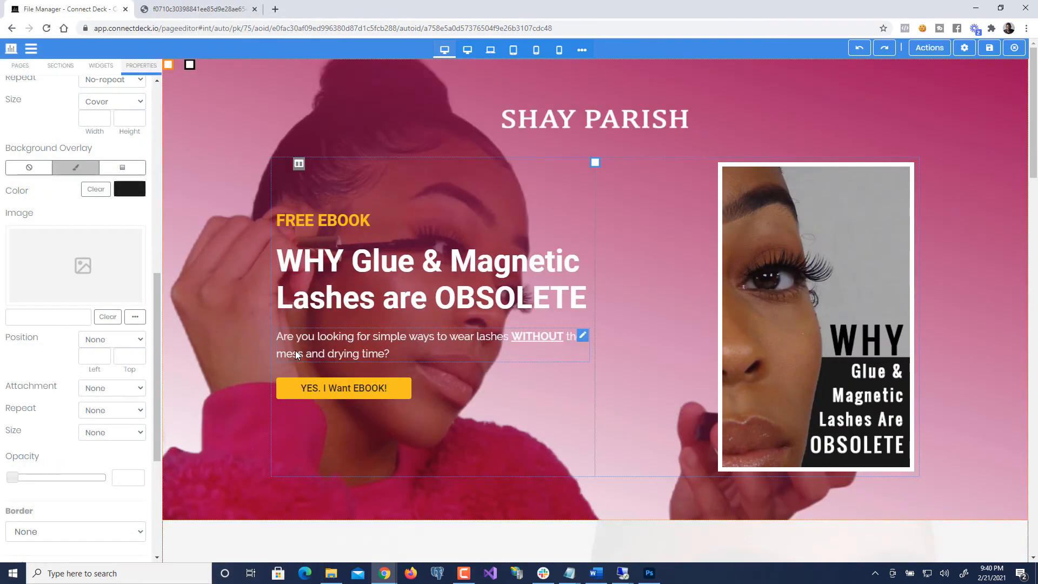
scroll(410, 355, down, 15)
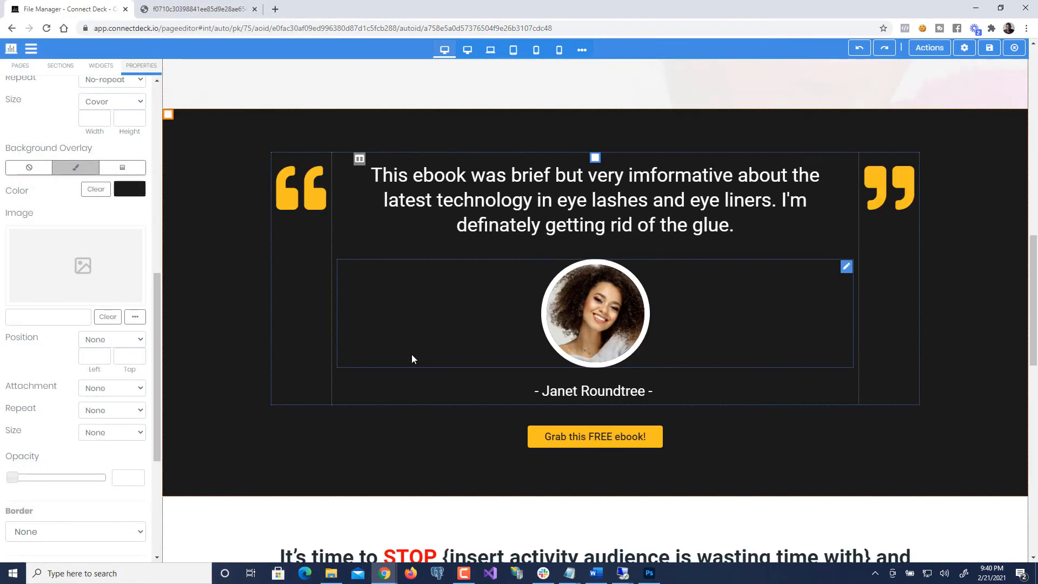
scroll(421, 354, up, 15)
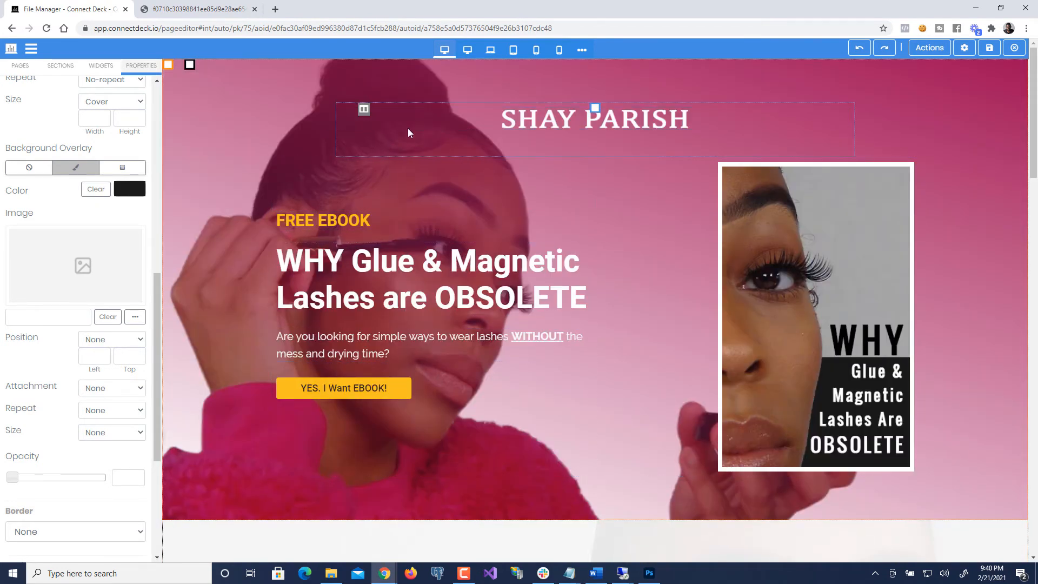
- Copy the hero overlay's first gradient colour code, #a50854
click(185, 79)
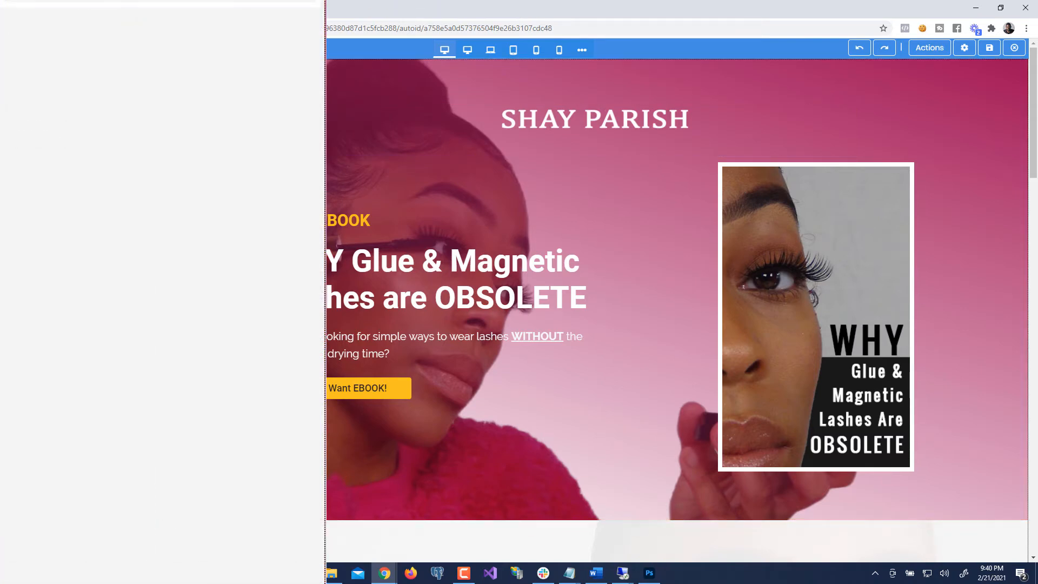
scroll(180, 407, down, 10)
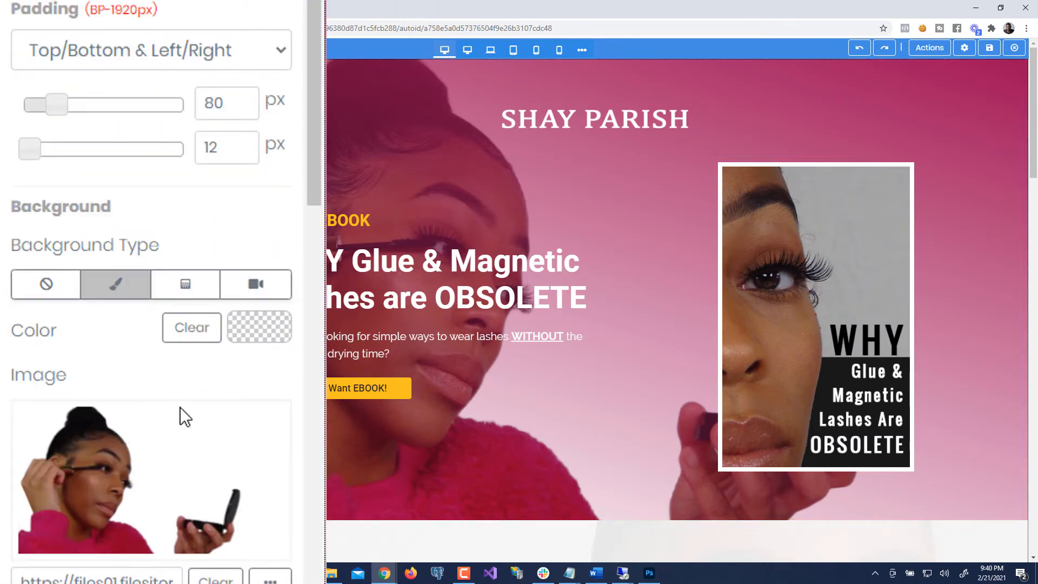
scroll(231, 387, down, 3)
click(259, 219)
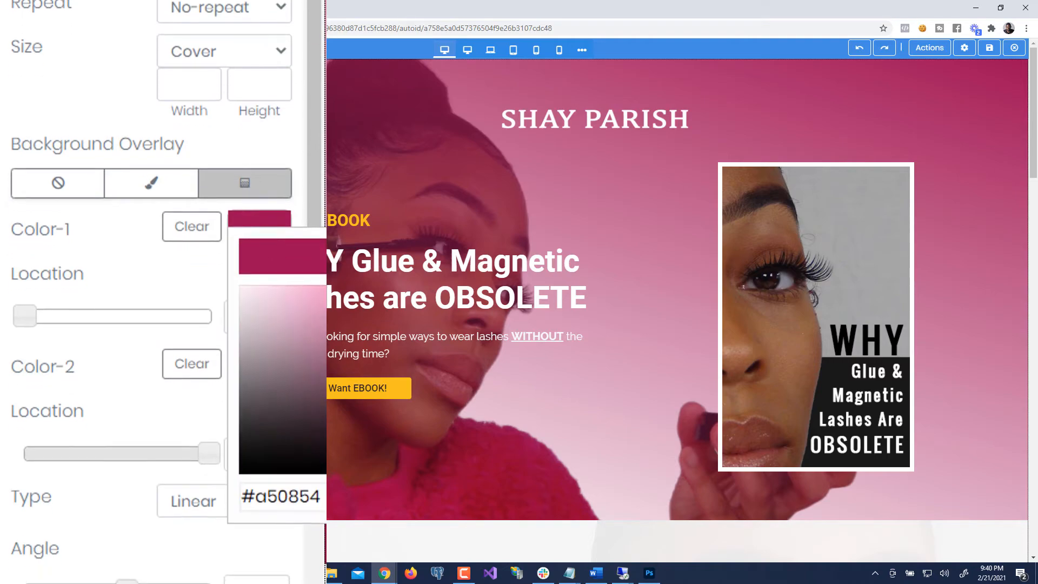
drag(325, 496, 216, 472)
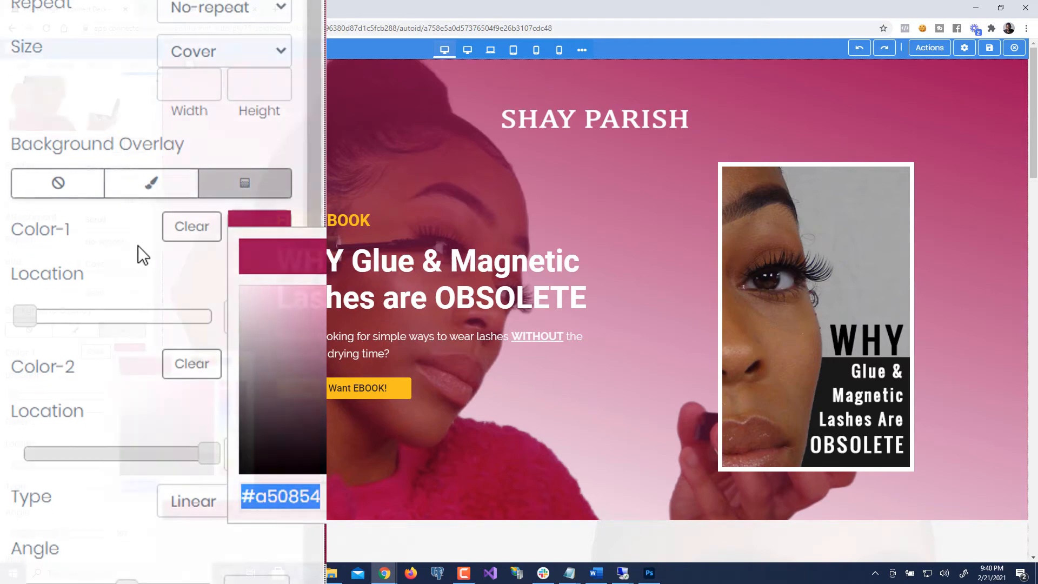
click(138, 247)
scroll(204, 366, down, 14)
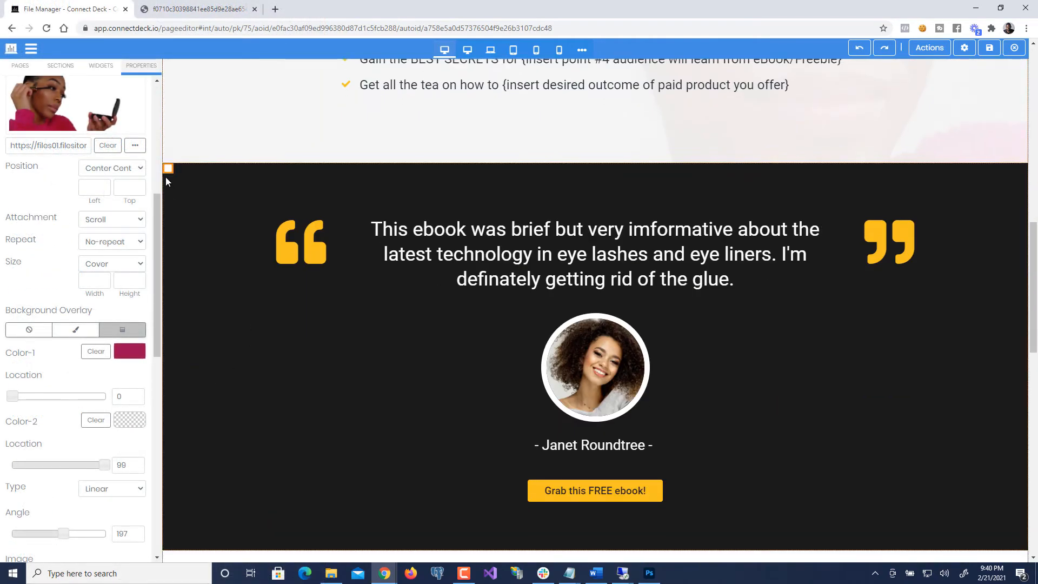
- Turn off the testimonial section's black background overlay
click(169, 169)
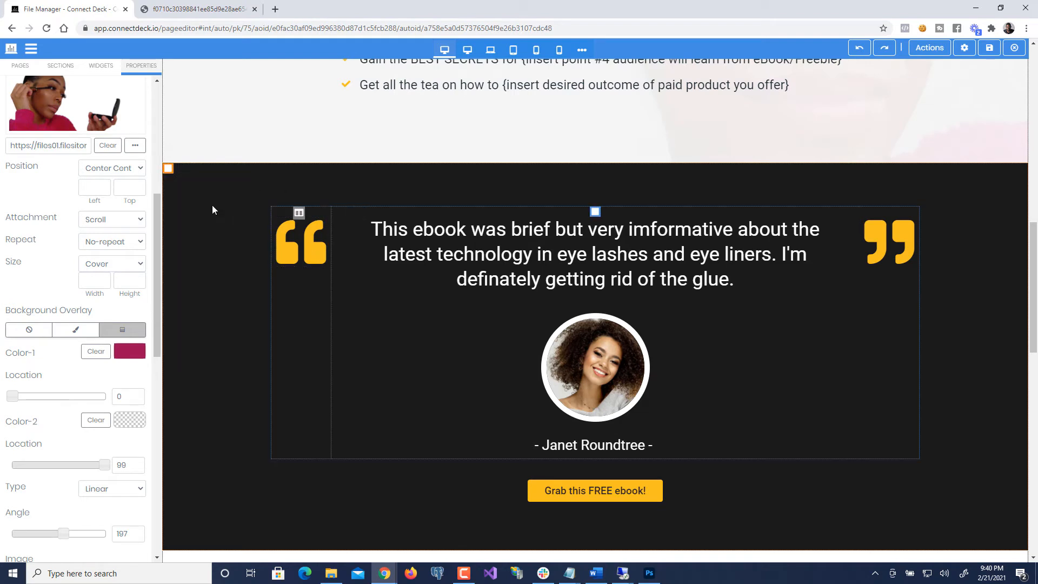
click(168, 168)
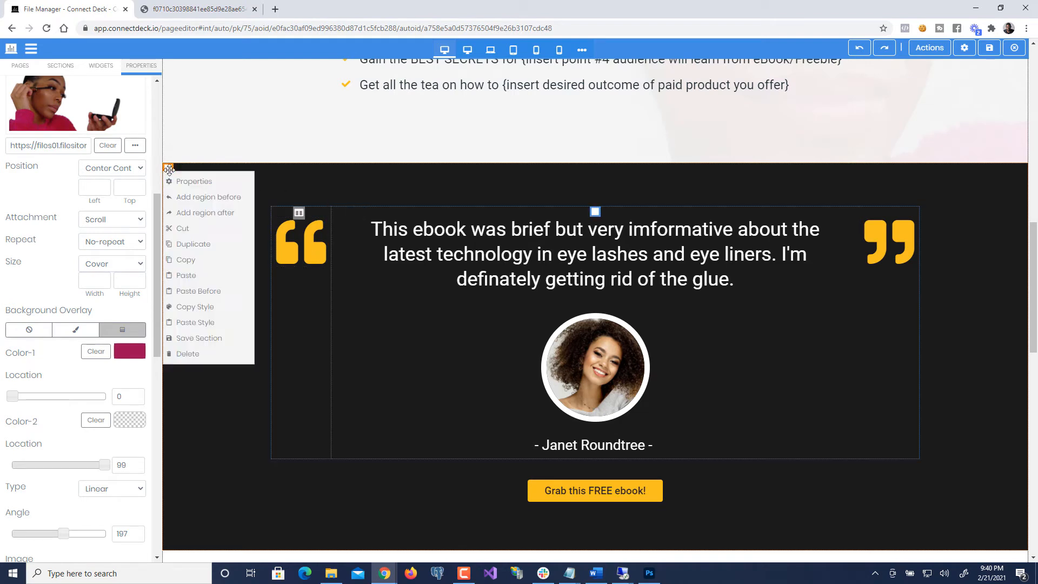
click(192, 184)
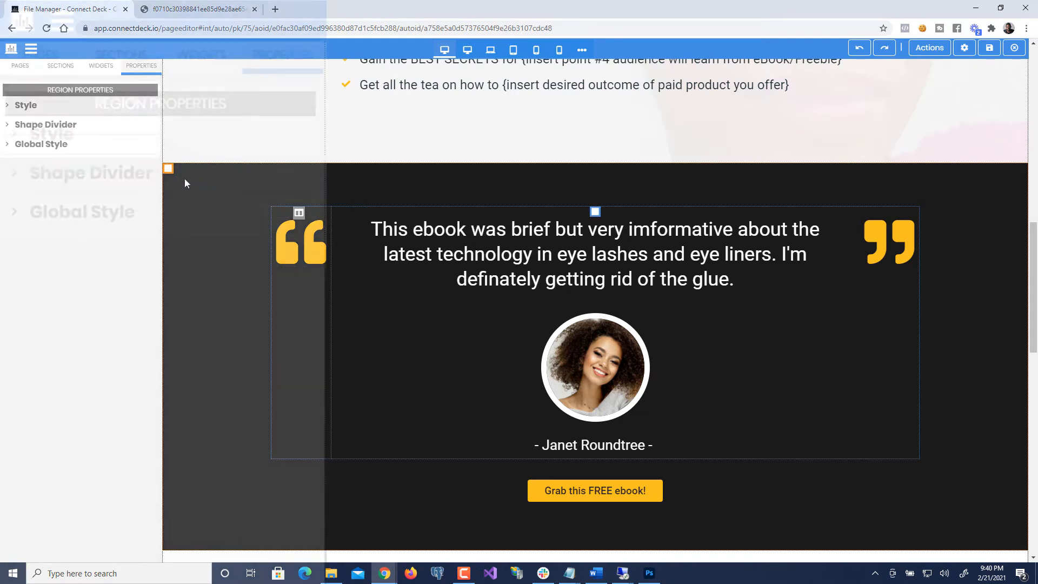
click(65, 111)
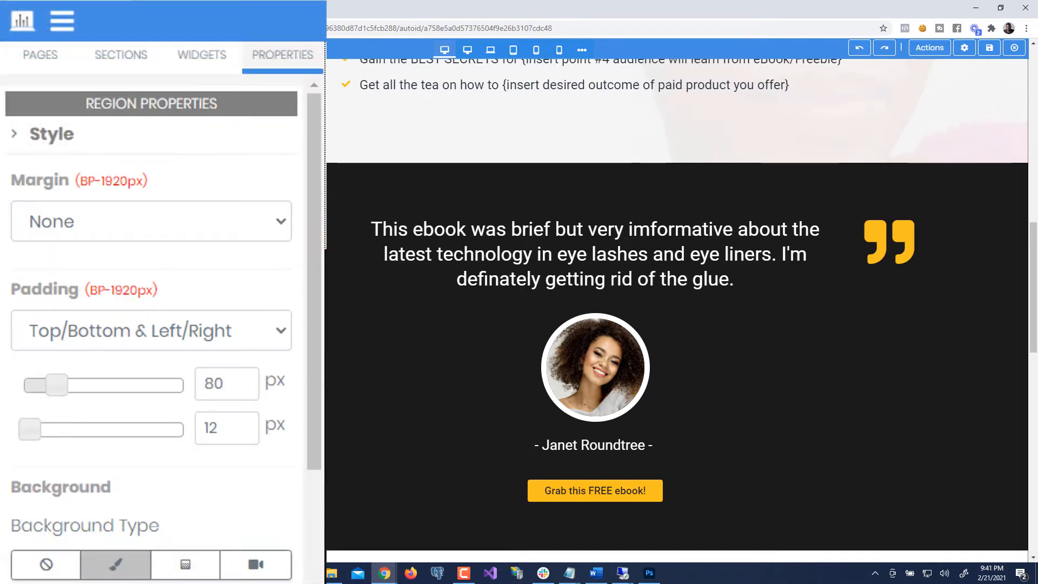
scroll(129, 149, down, 8)
scroll(152, 308, up, 4)
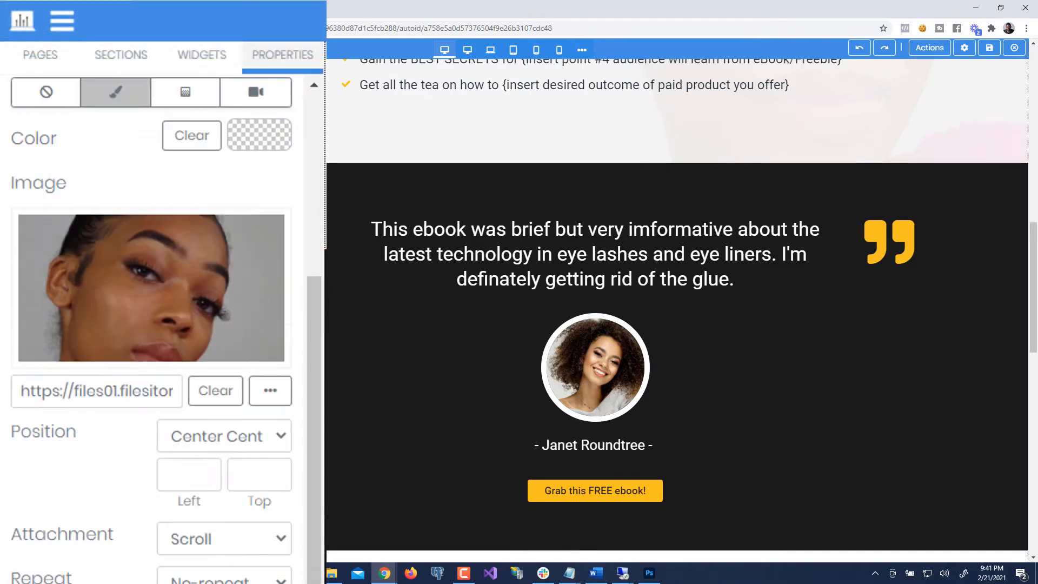
scroll(196, 497, down, 5)
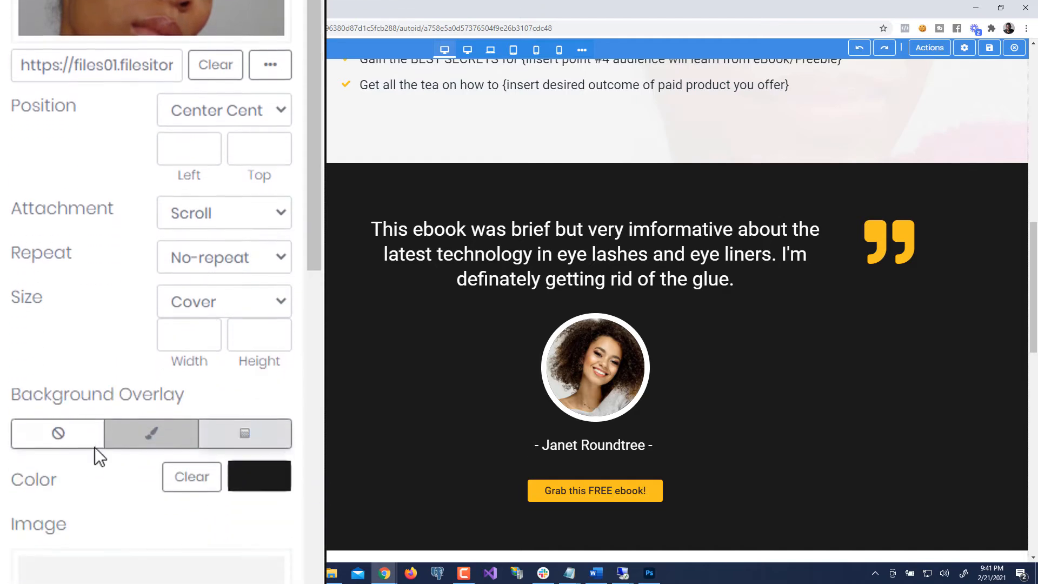
click(81, 431)
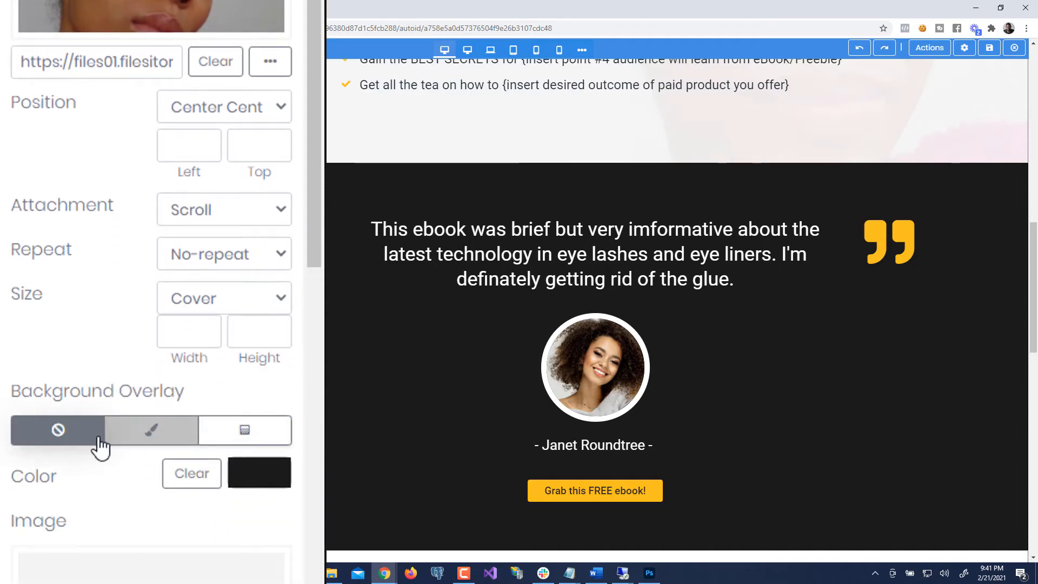
click(165, 472)
click(65, 430)
scroll(130, 162, up, 2)
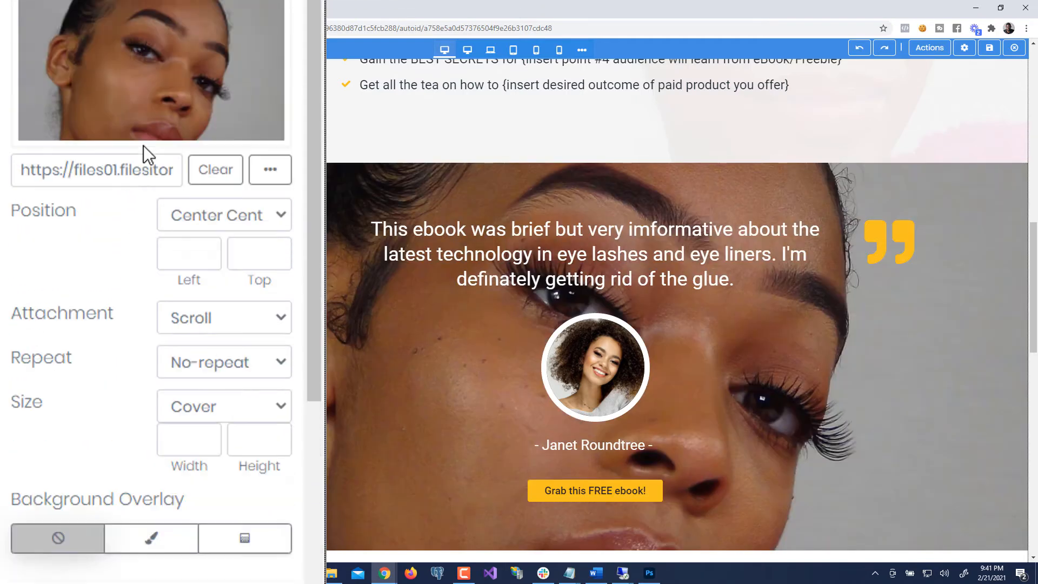
- Remove the background photo and paste crimson #a50854 as the testimonial background colour
click(210, 171)
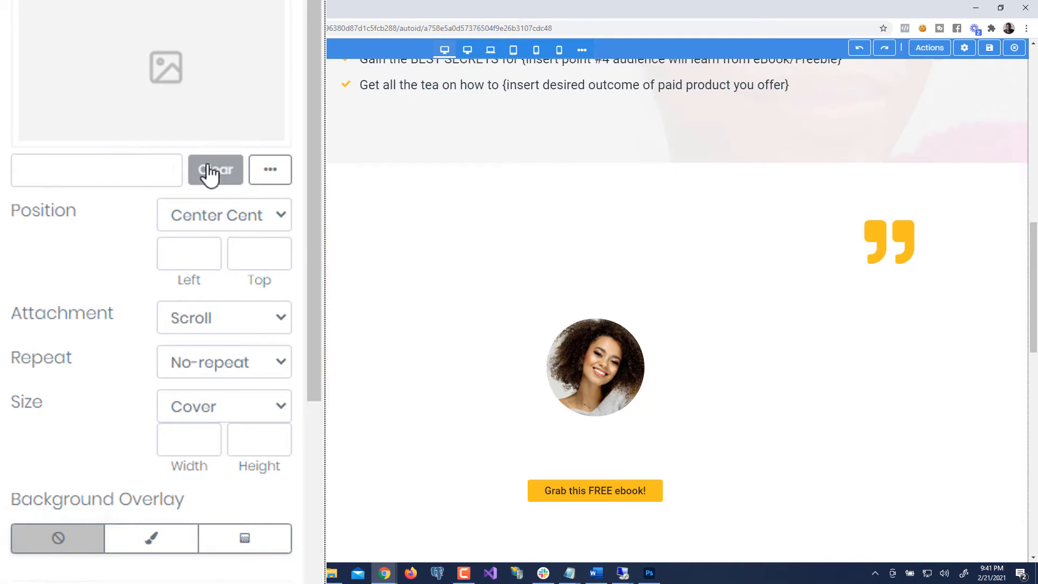
scroll(212, 178, up, 4)
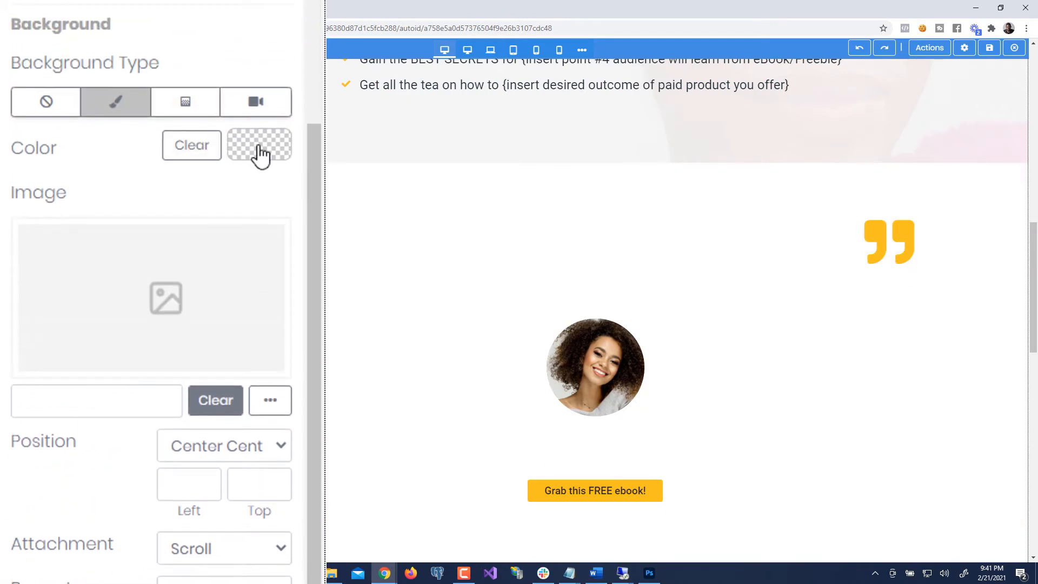
click(260, 146)
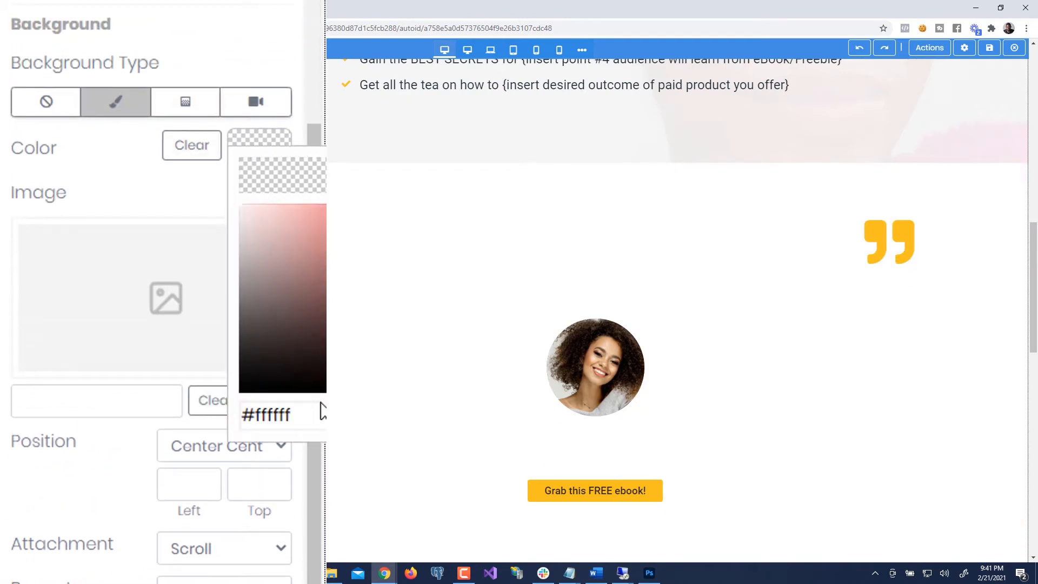
drag(323, 411, 169, 386)
text(a50854)
click(102, 178)
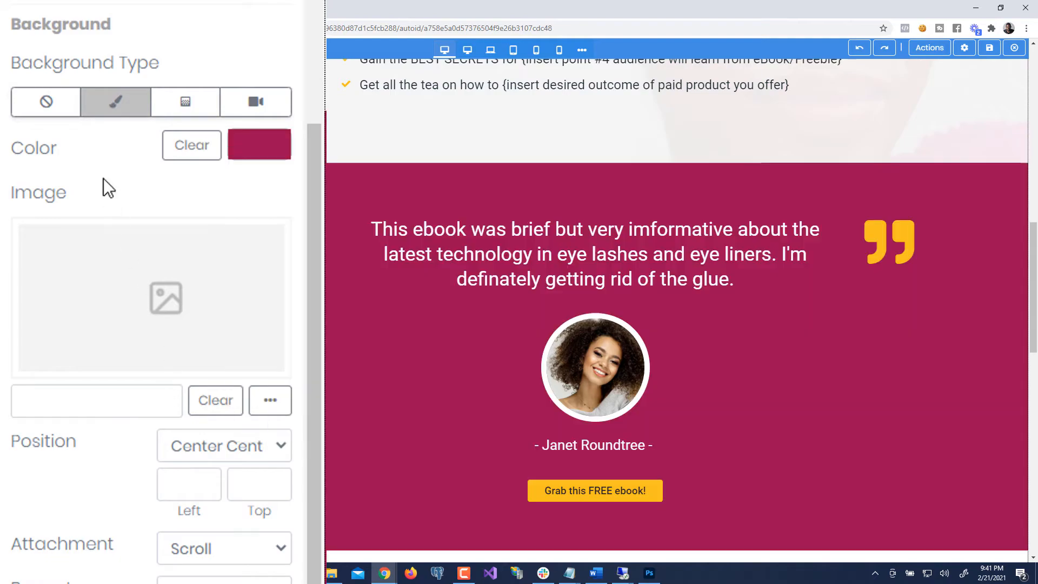
scroll(440, 332, up, 10)
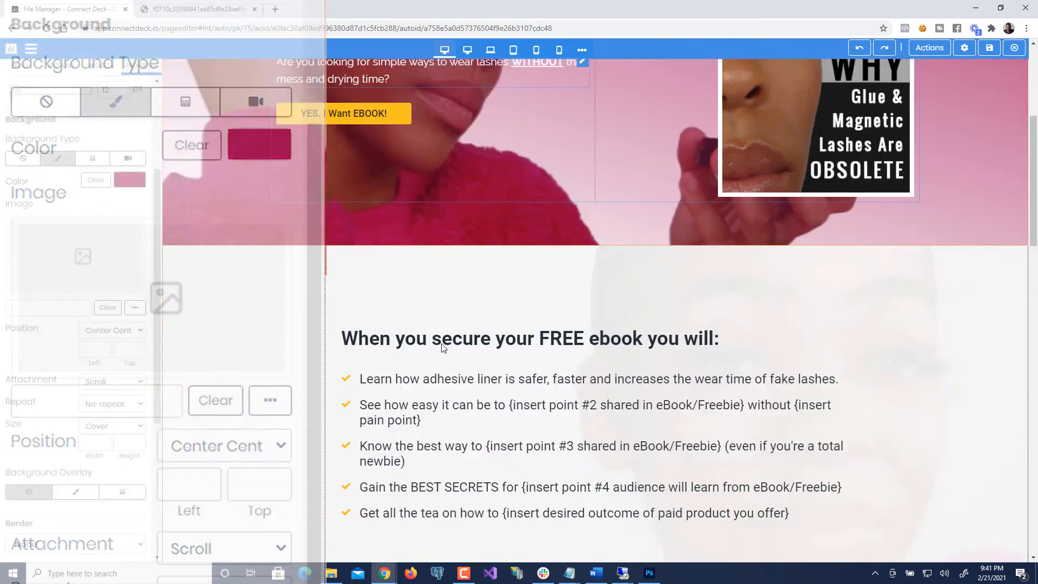
scroll(441, 346, down, 10)
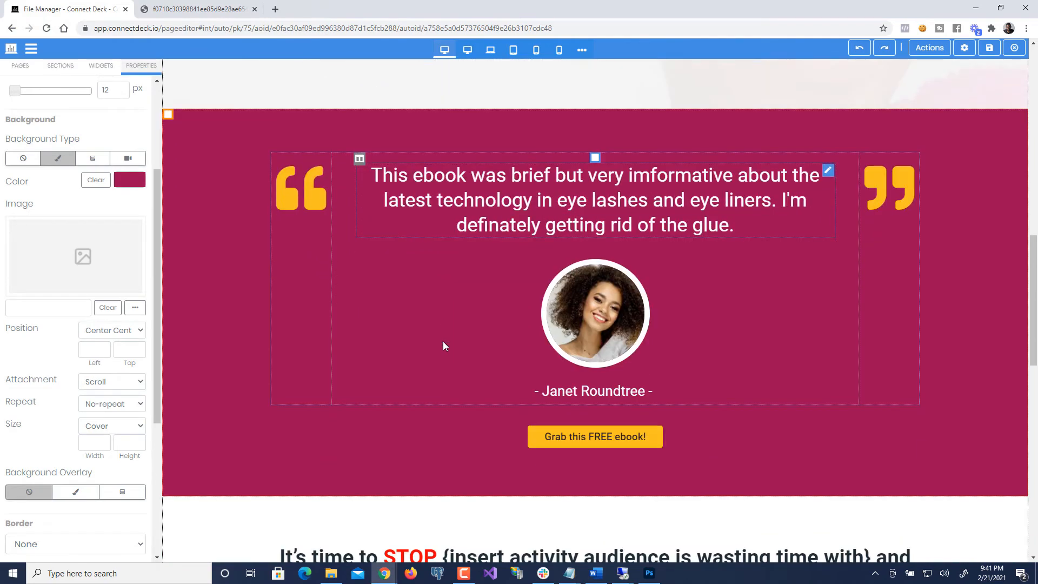
scroll(443, 346, up, 10)
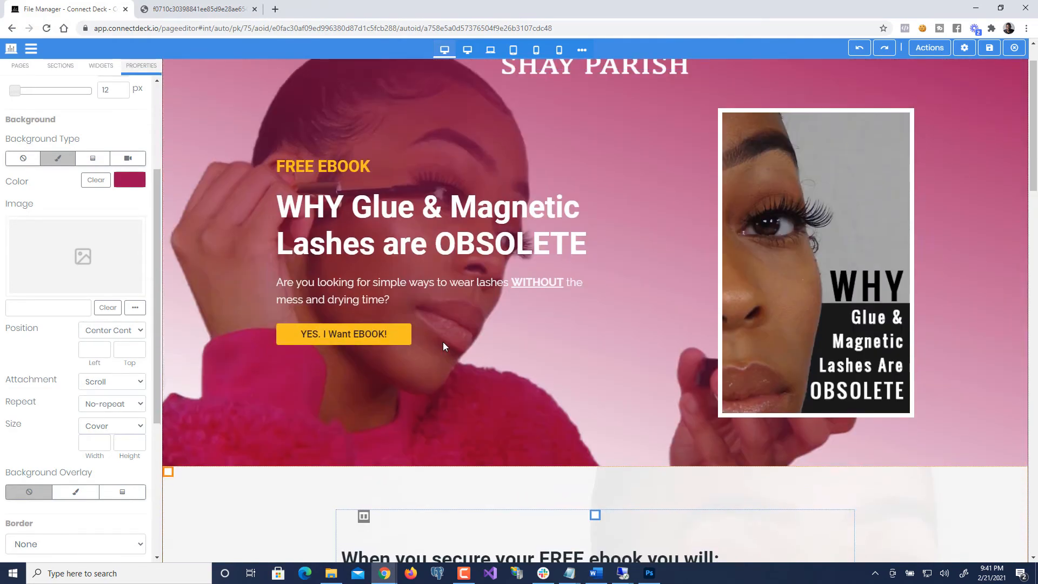
scroll(443, 346, down, 5)
scroll(433, 357, up, 6)
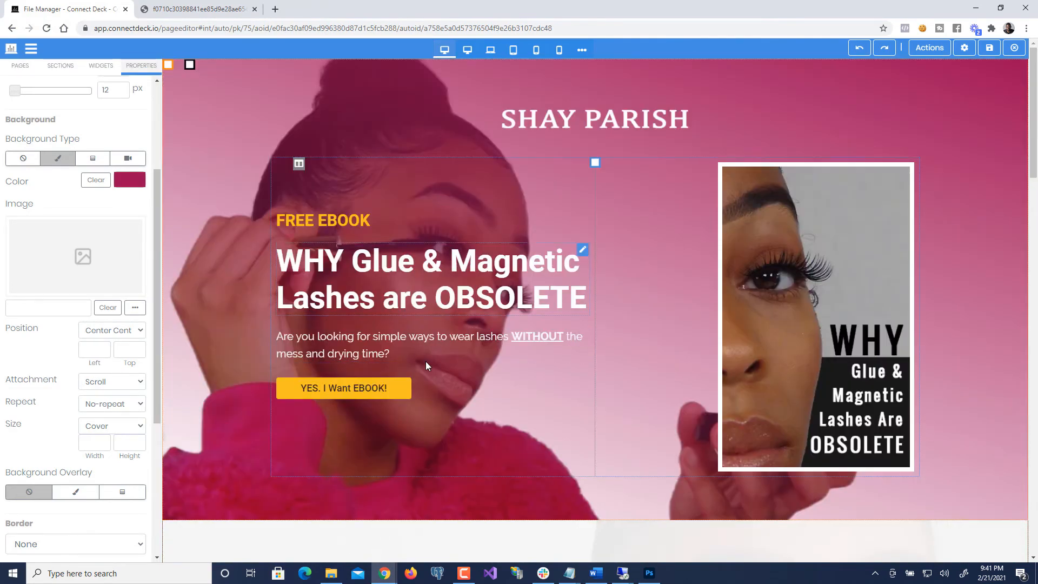
scroll(426, 365, down, 10)
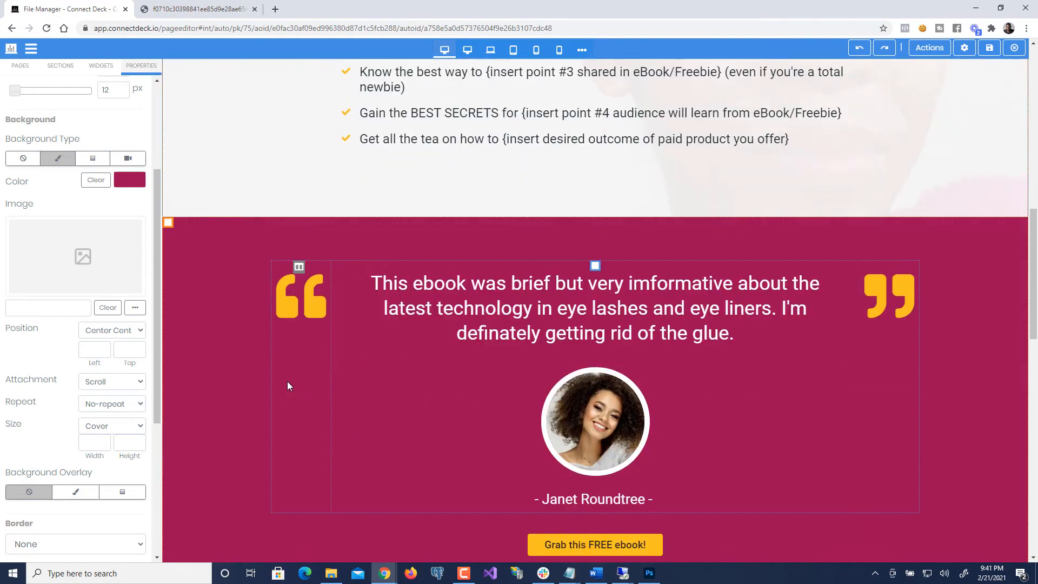
scroll(288, 382, down, 3)
scroll(290, 380, up, 9)
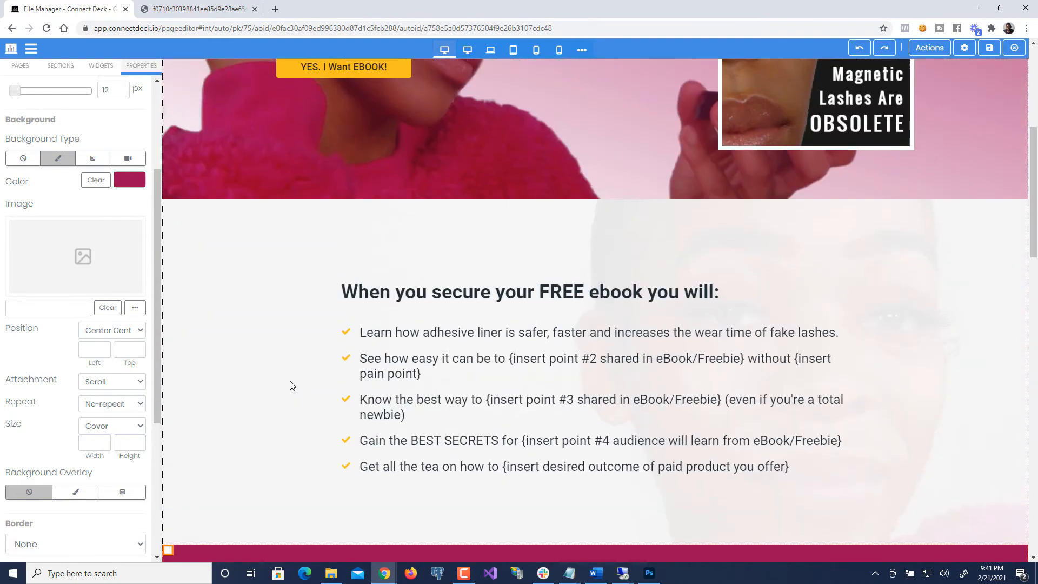
scroll(291, 385, up, 5)
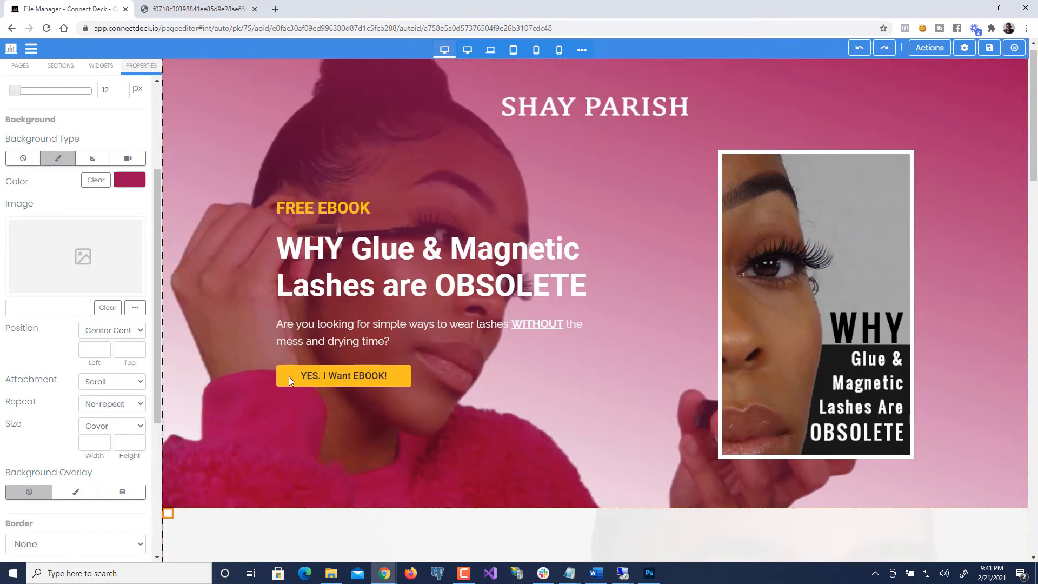
scroll(289, 376, down, 10)
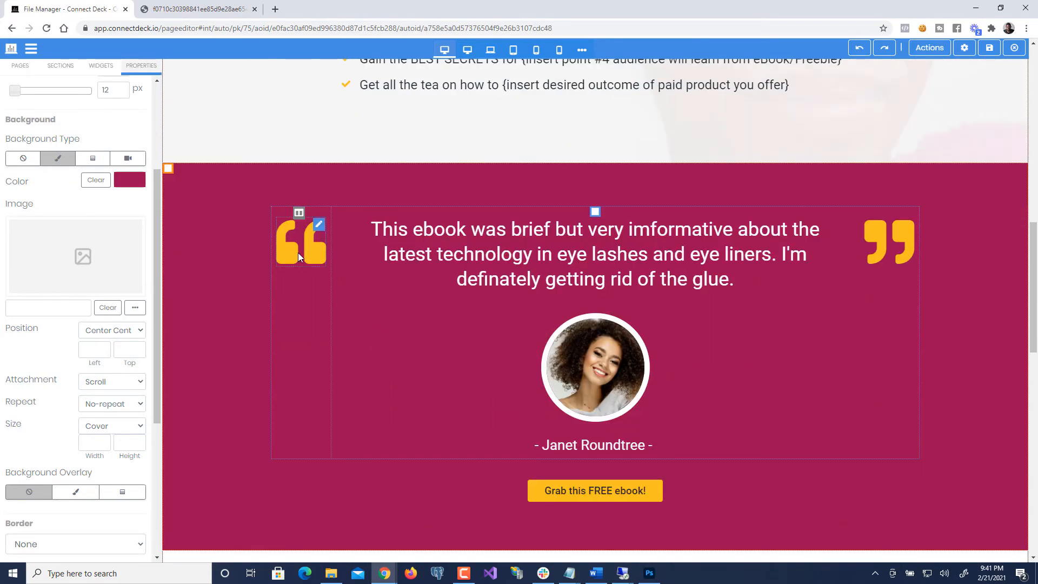
- Change the left quotation-mark icon's colour to white
click(298, 253)
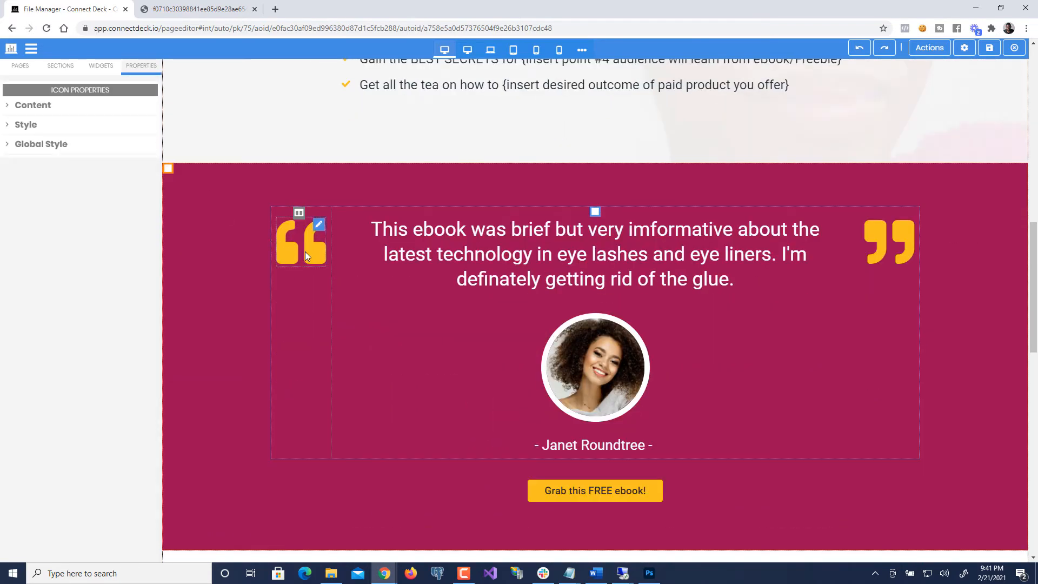
click(57, 182)
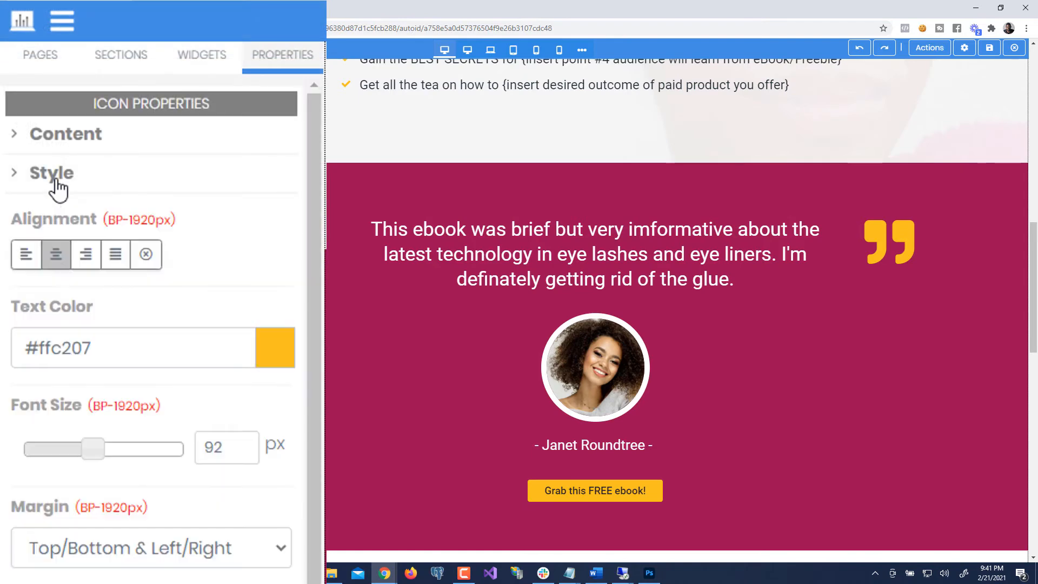
click(167, 350)
drag(101, 503, 15, 365)
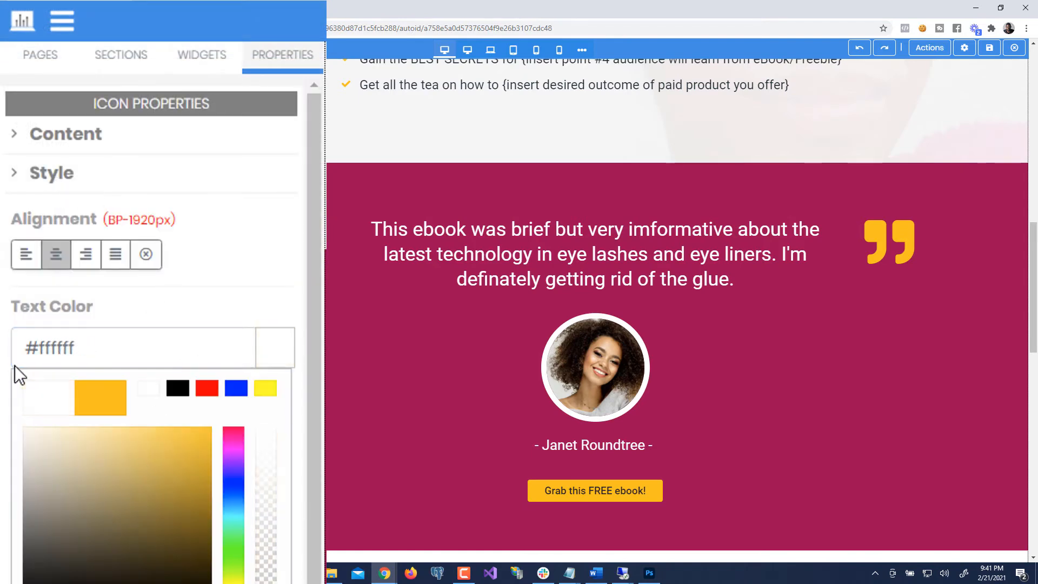
click(151, 309)
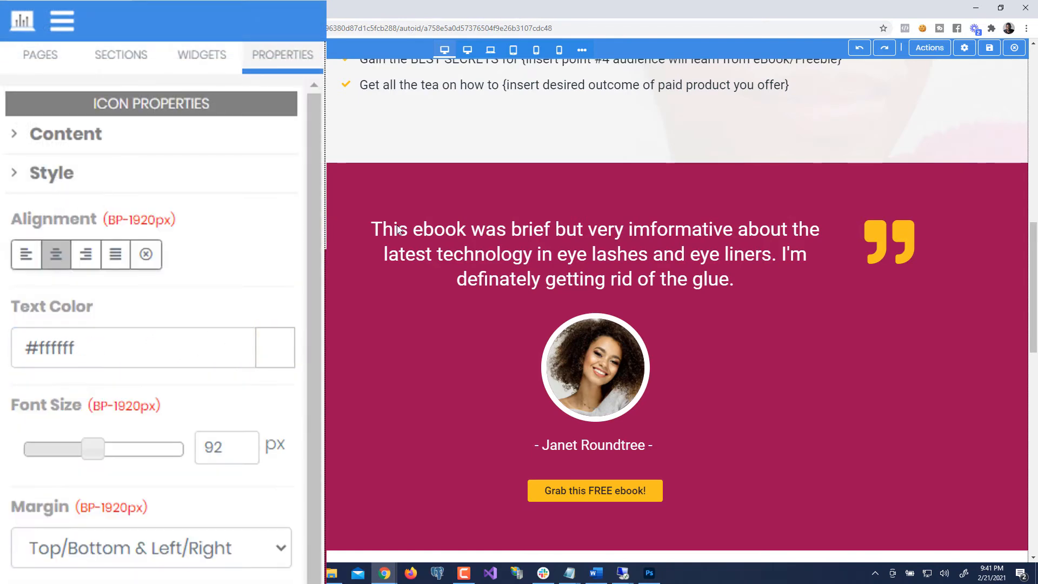
- Change the right quotation-mark icon's colour to white #ffffff
click(876, 245)
click(81, 184)
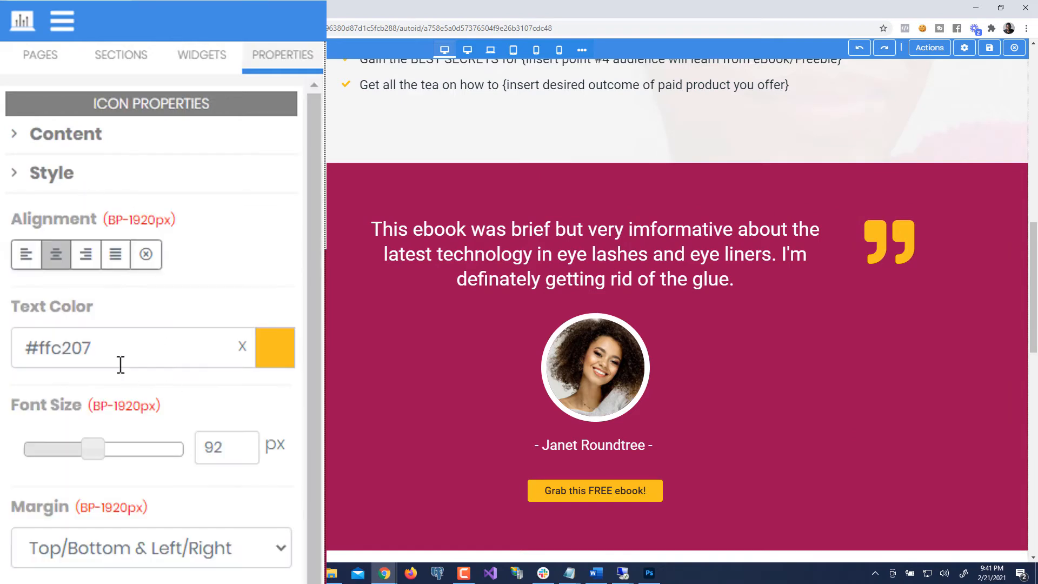
click(120, 357)
drag(115, 458, 22, 470)
click(150, 297)
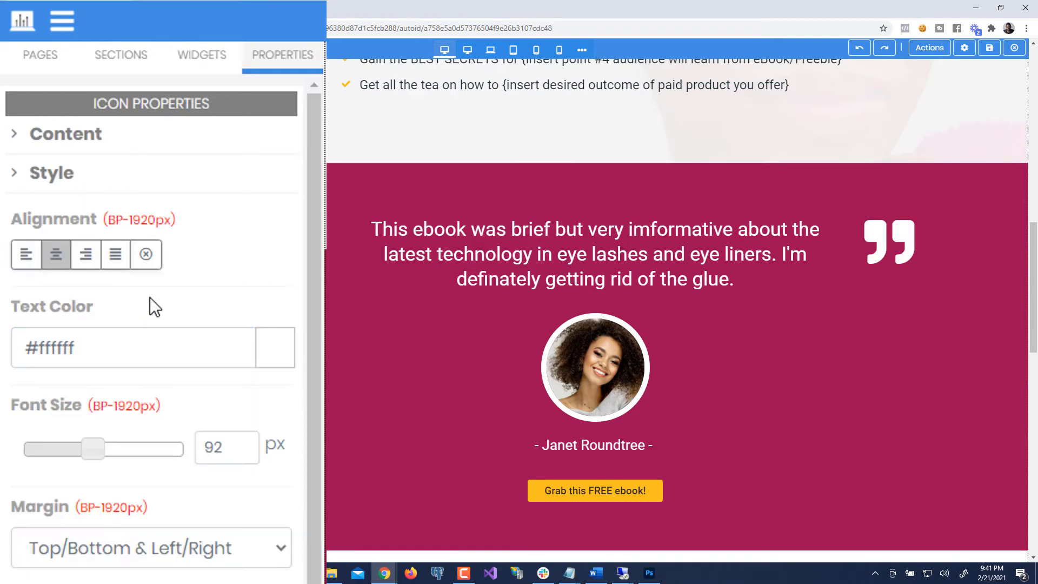
click(65, 177)
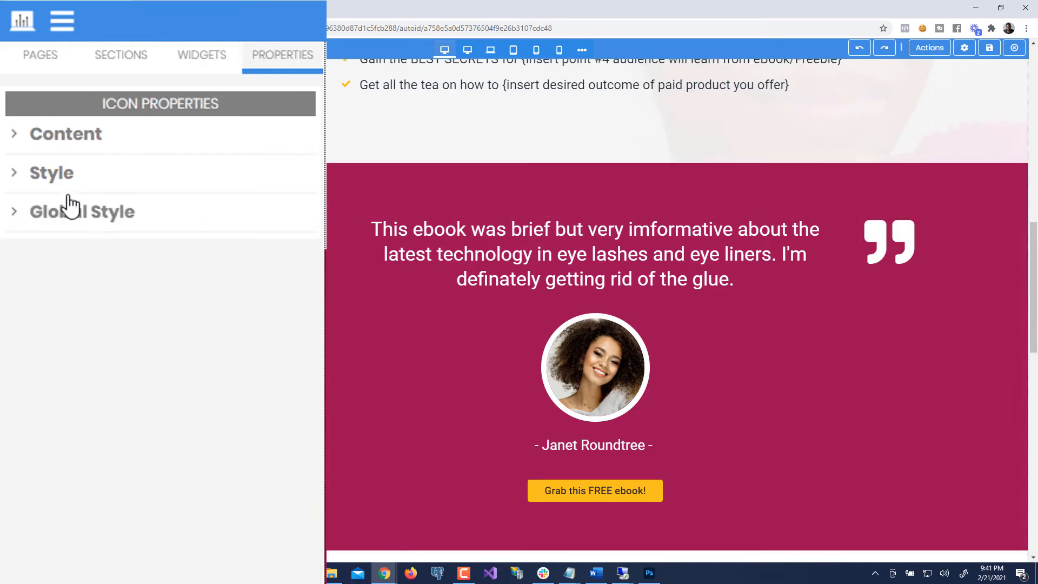
click(65, 177)
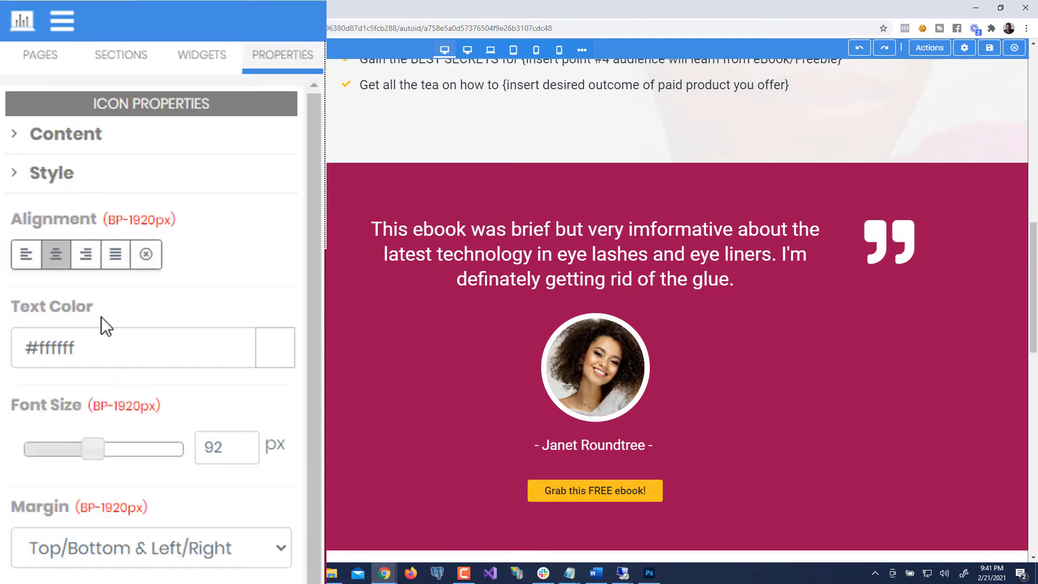
click(116, 339)
click(134, 451)
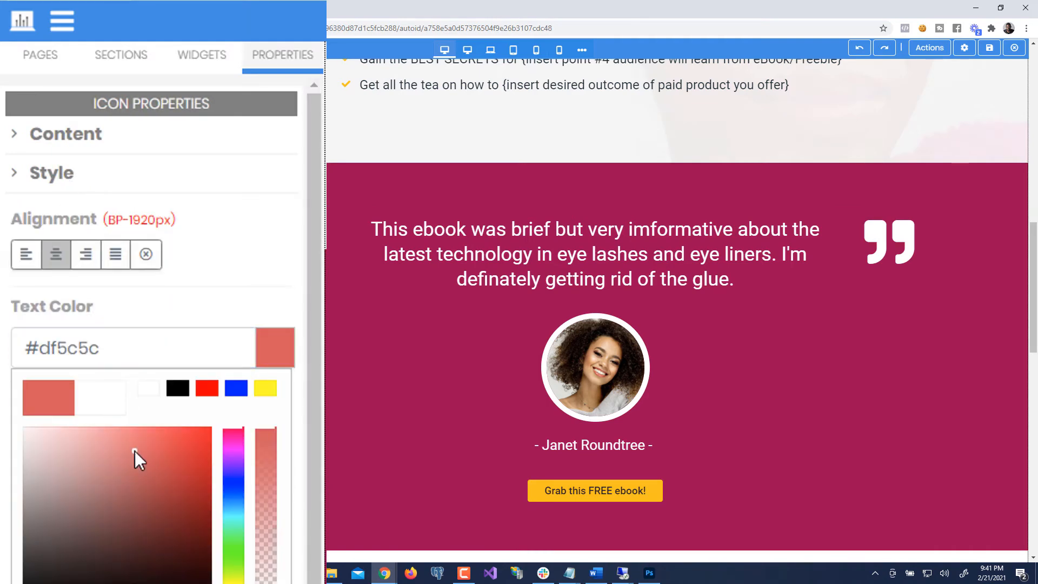
drag(86, 446, 17, 381)
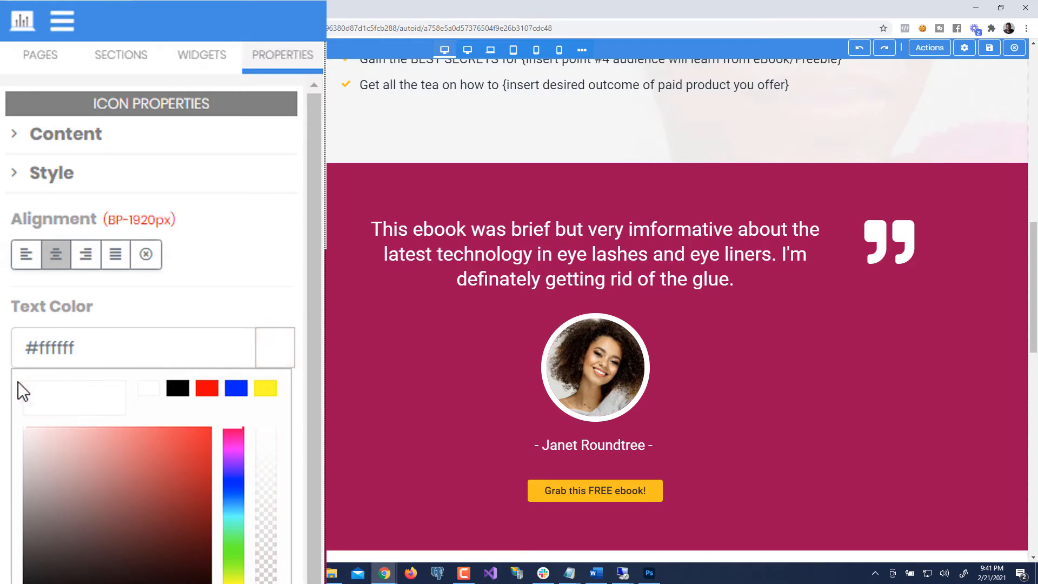
click(169, 308)
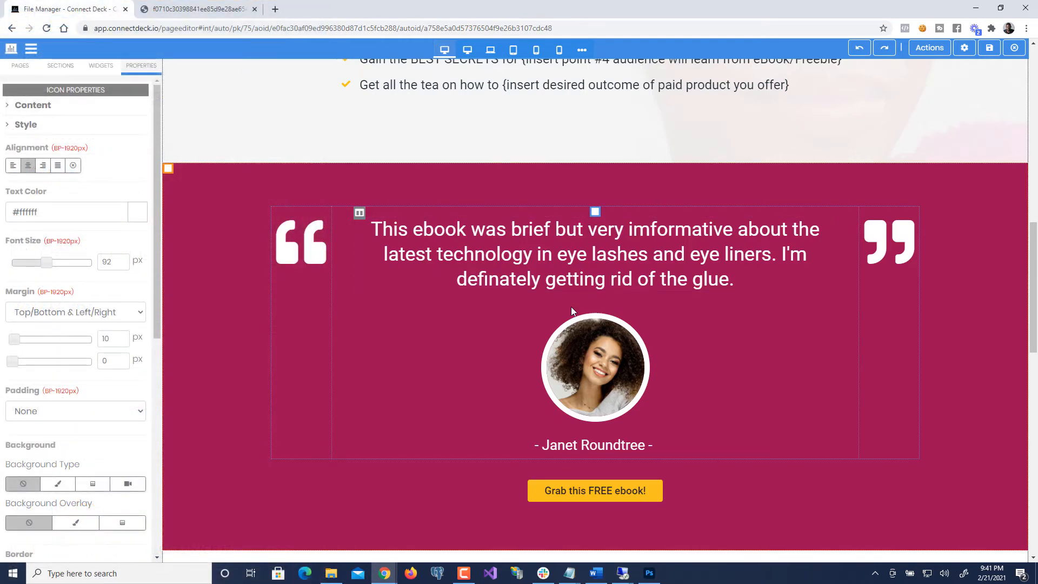
- Scroll past the testimonial to the 'It's time to STOP… START' headline and three benefit cards
scroll(570, 312, up, 15)
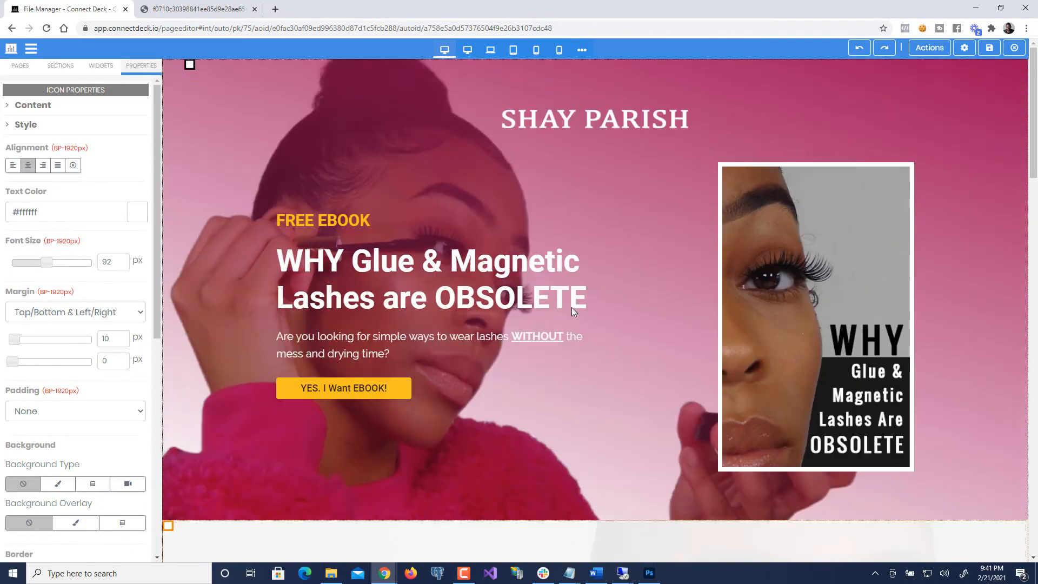
scroll(572, 312, down, 3)
scroll(572, 312, down, 4)
scroll(460, 298, down, 3)
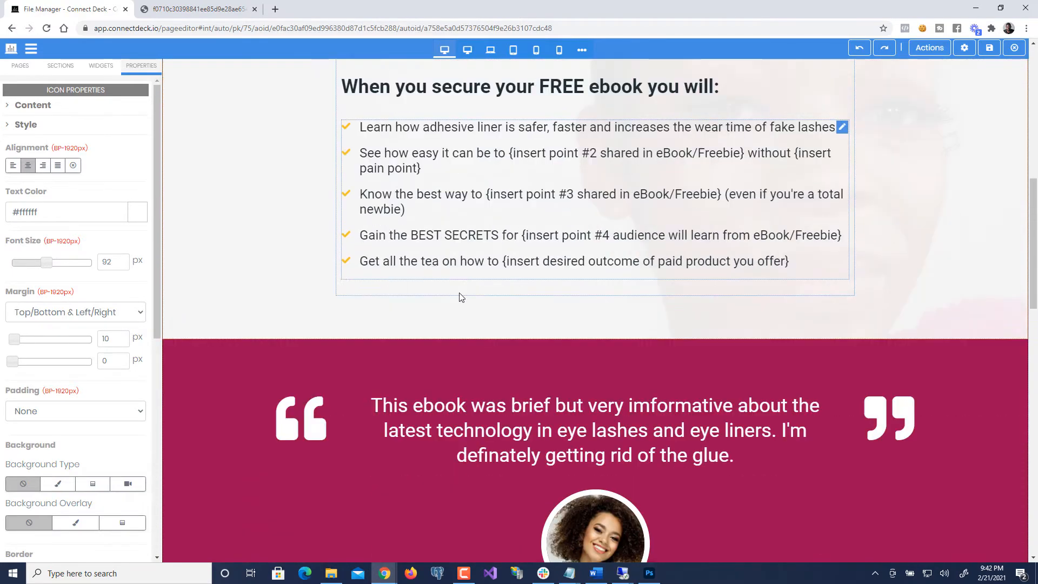
scroll(460, 304, up, 2)
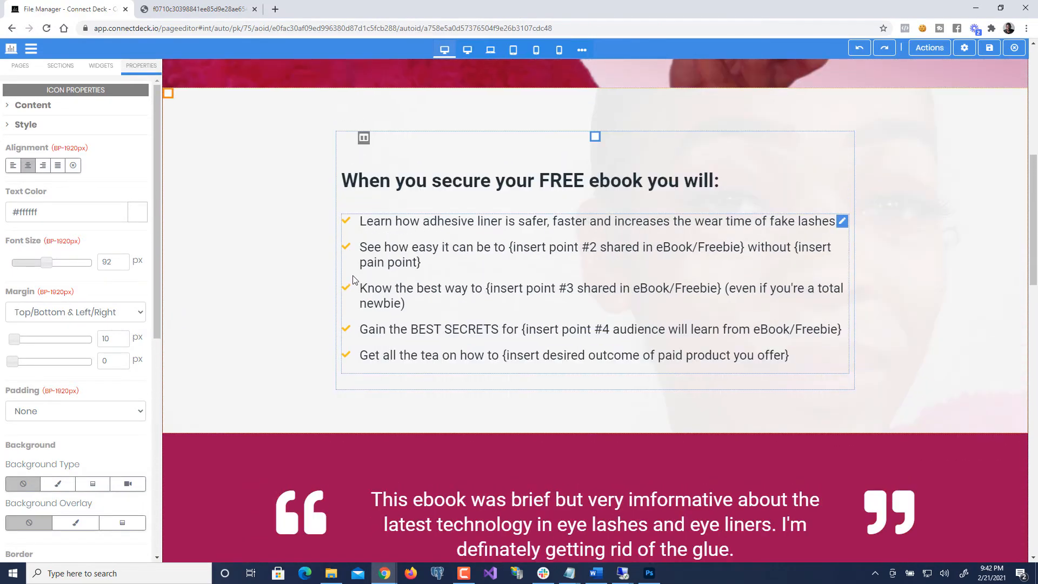
scroll(392, 312, down, 6)
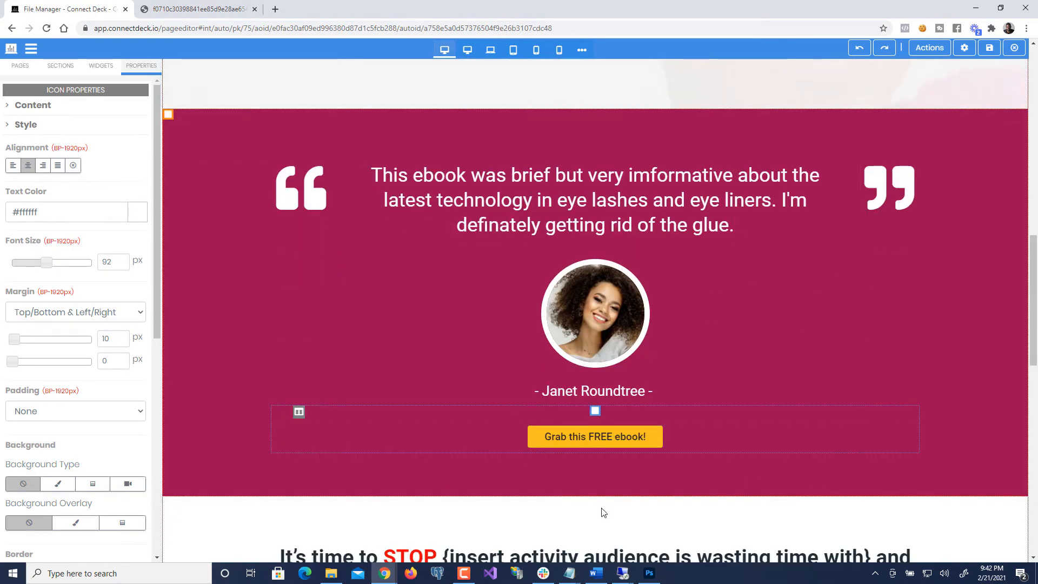
scroll(516, 495, up, 10)
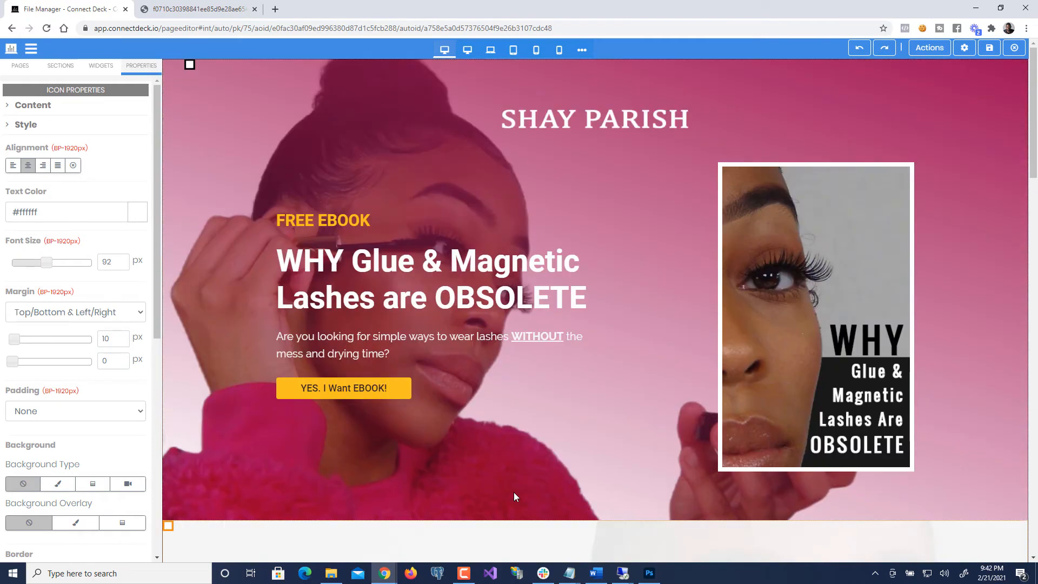
scroll(514, 496, down, 10)
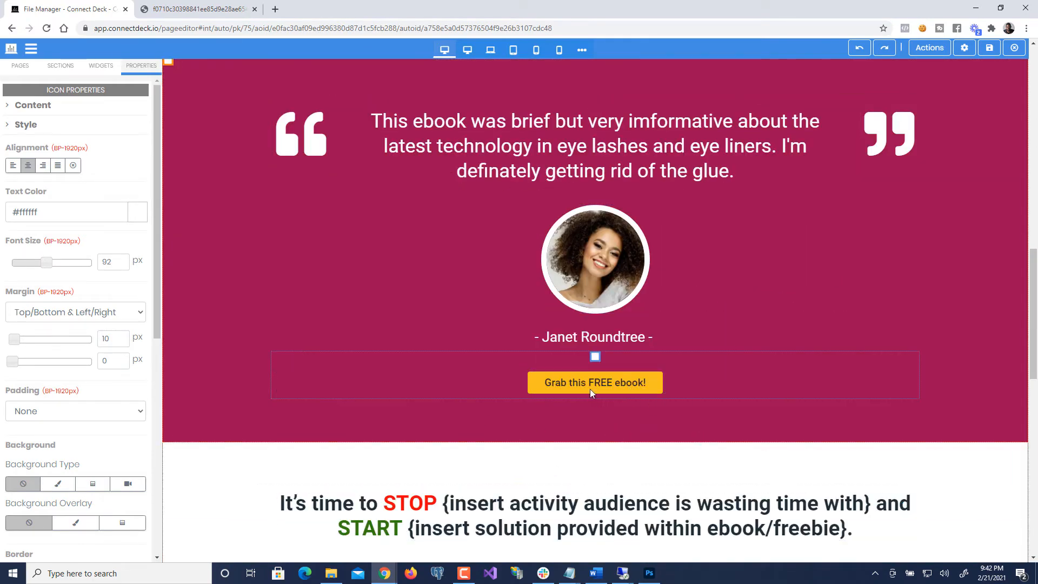
scroll(576, 390, down, 5)
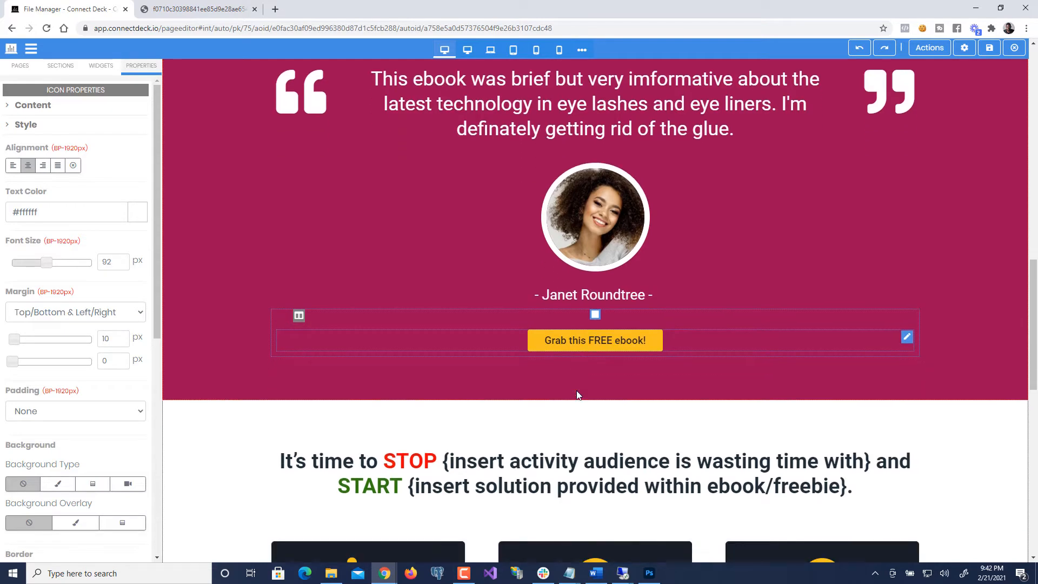
scroll(577, 396, down, 1)
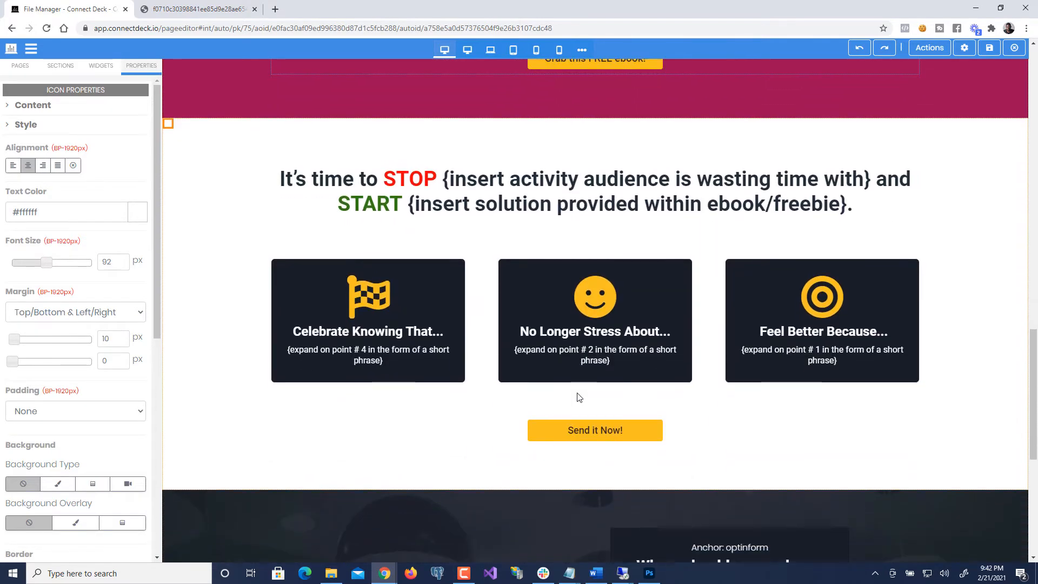
scroll(577, 393, up, 2)
scroll(577, 393, down, 2)
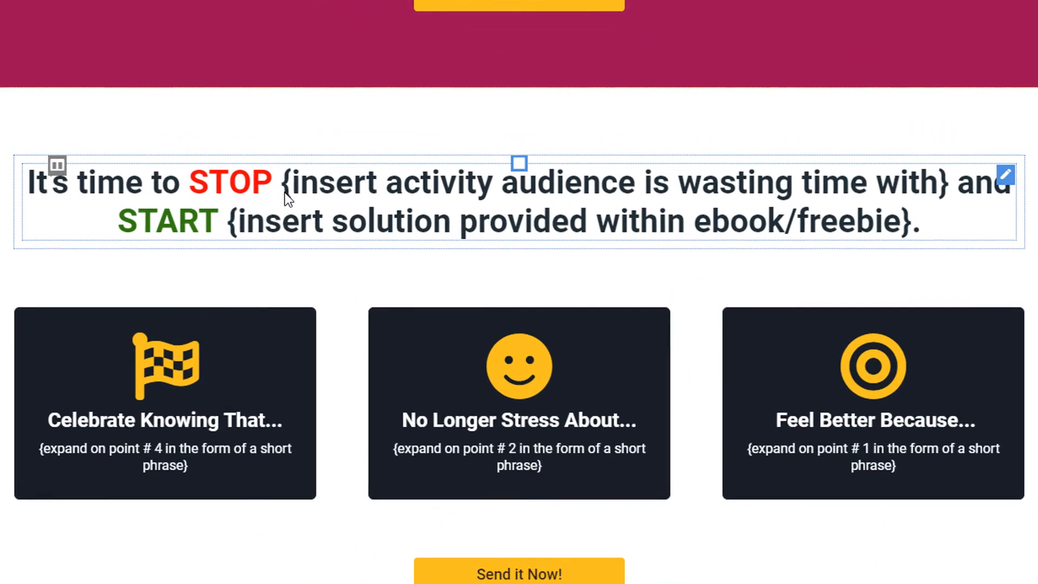
- Replace the headline's first placeholder with text about wasting time with glue and drying time
click(374, 188)
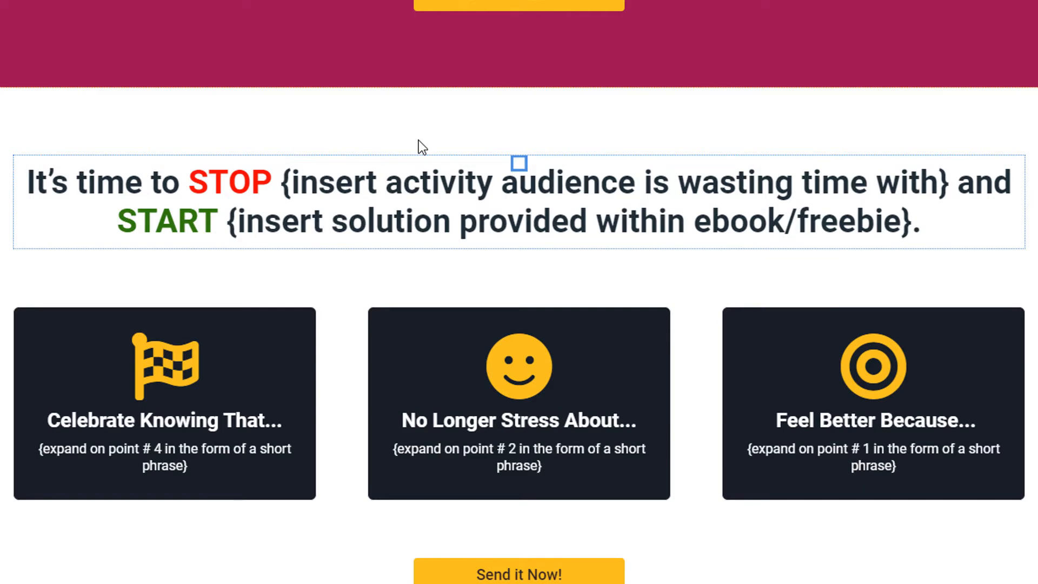
key(shift+End)
key(shift+Left)
key(shift+Left)
key(shift+Left)
key(shift+Left)
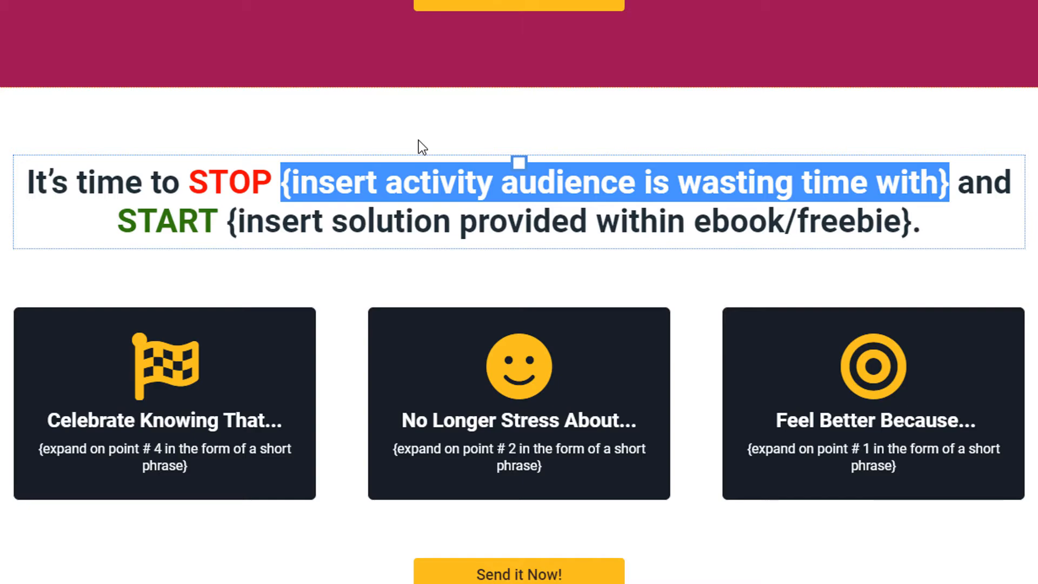
text(wasting time w)
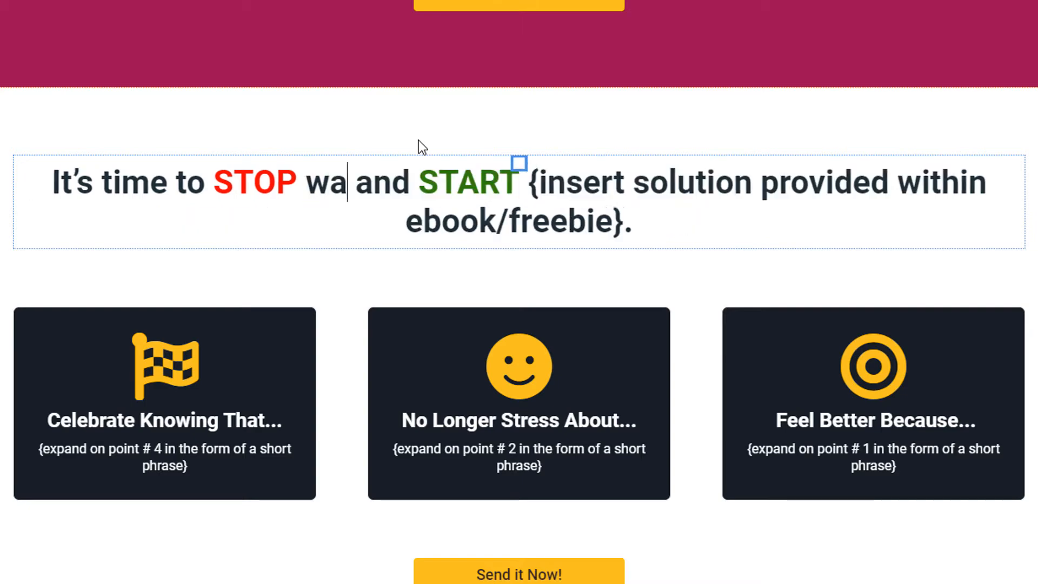
text(ith mess blue)
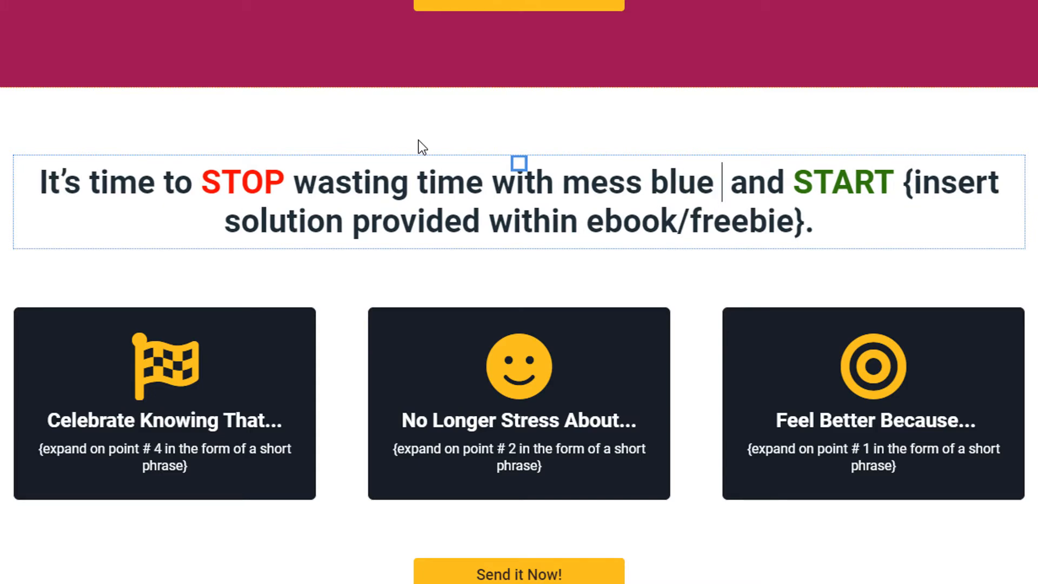
key(BackSpace)
key(BackSpace)
key(BackSpace)
key(BackSpace)
key(BackSpace)
text(glue )
text(and dr)
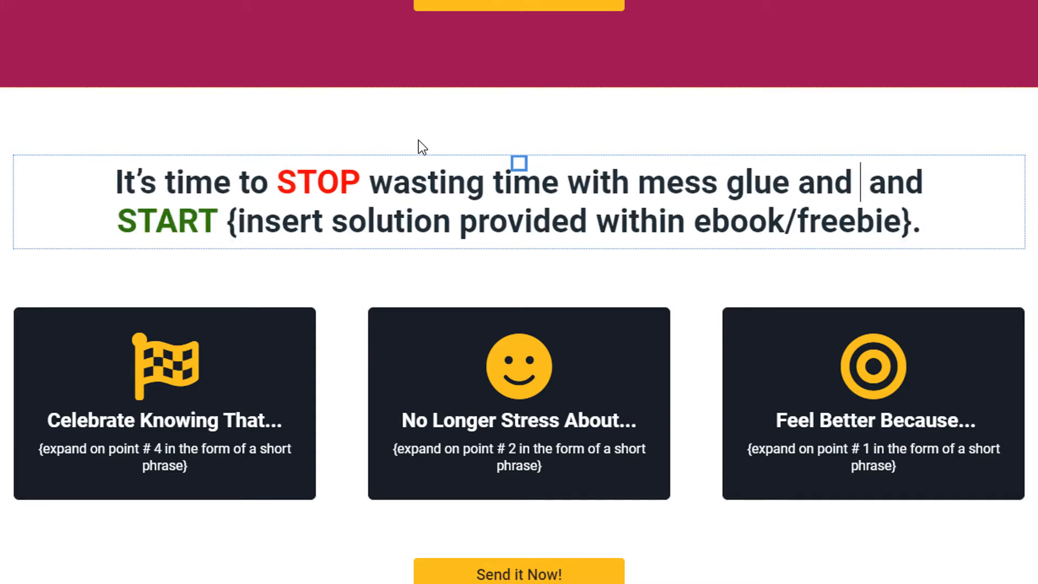
key(BackSpace)
text(dr)
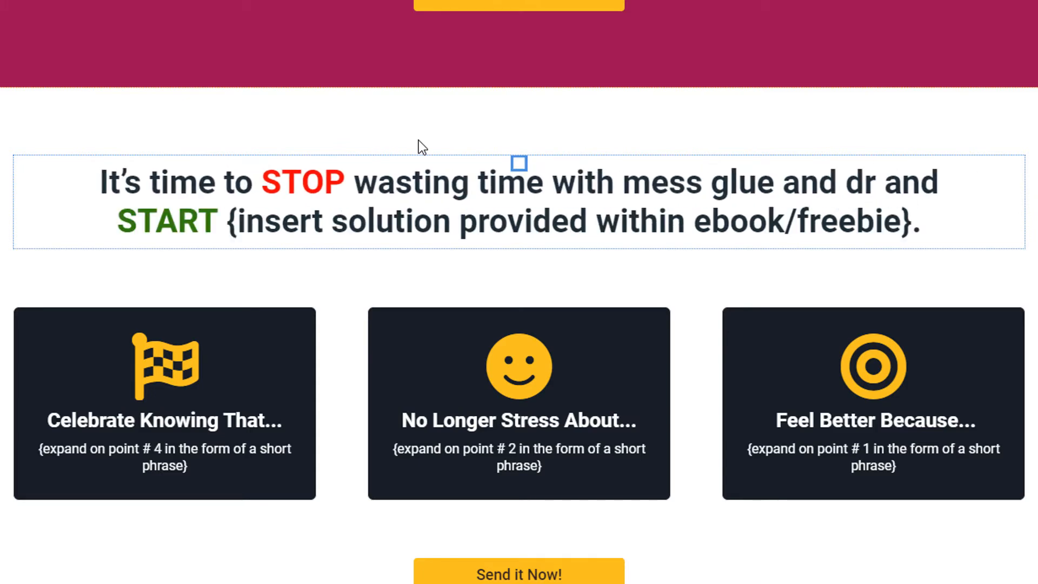
text(aying)
key(BackSpace)
key(BackSpace)
key(BackSpace)
key(BackSpace)
key(BackSpace)
text(ying time)
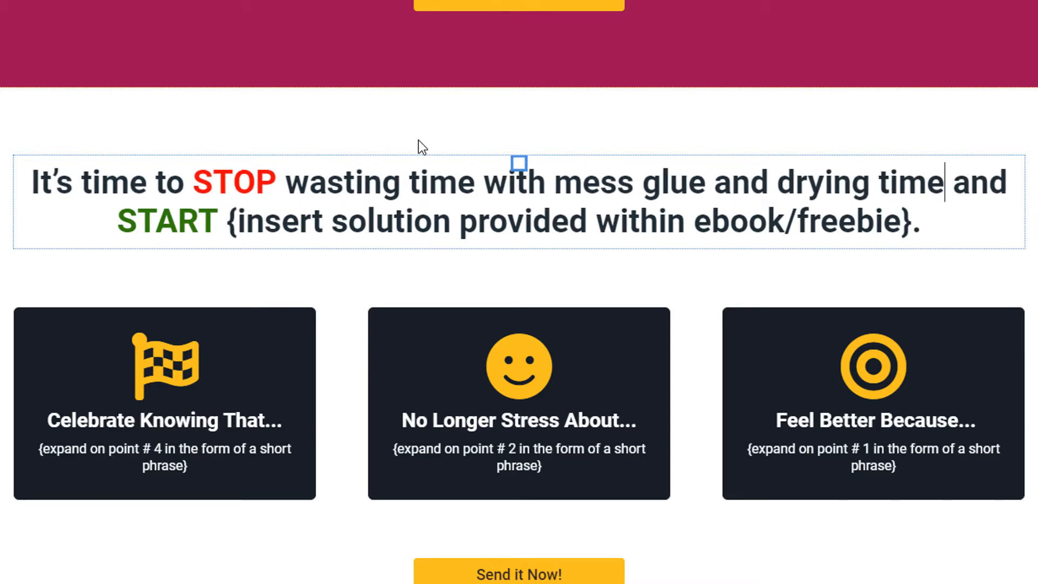
- Replace the second placeholder with 'getting the lash look you want with less hassle and time'
key(ctrl+Right)
key(ctrl+Right)
key(ctrl+Right)
key(ctrl+Right)
key(ctrl+Left)
key(ctrl+shift+Right)
key(ctrl+shift+Right)
key(ctrl+shift+Right)
key(ctrl+shift+Right)
key(ctrl+shift+Right)
key(ctrl+shift+Right)
key(ctrl+shift+Right)
key(ctrl+shift+Right)
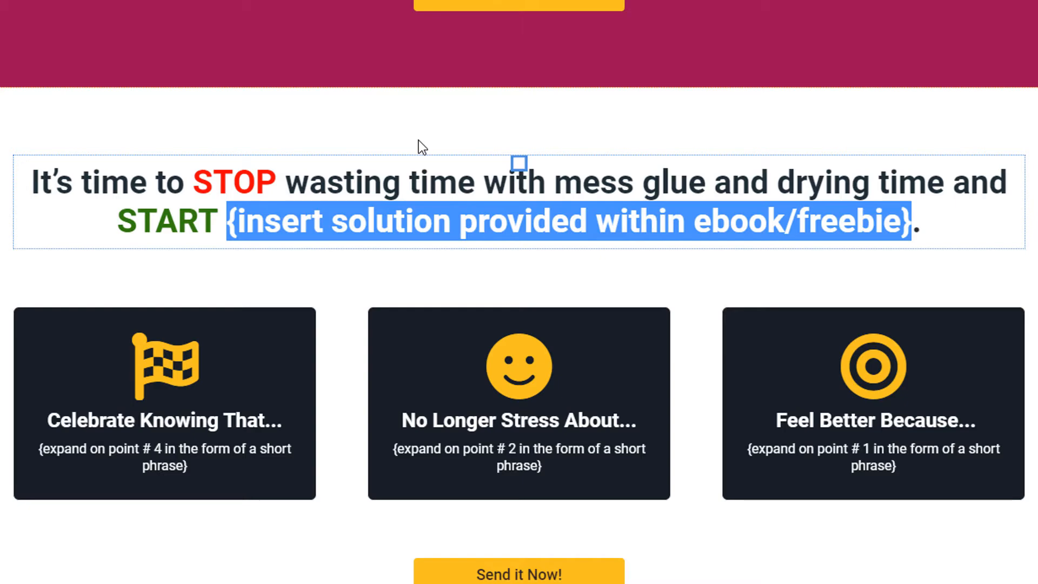
text(getting )
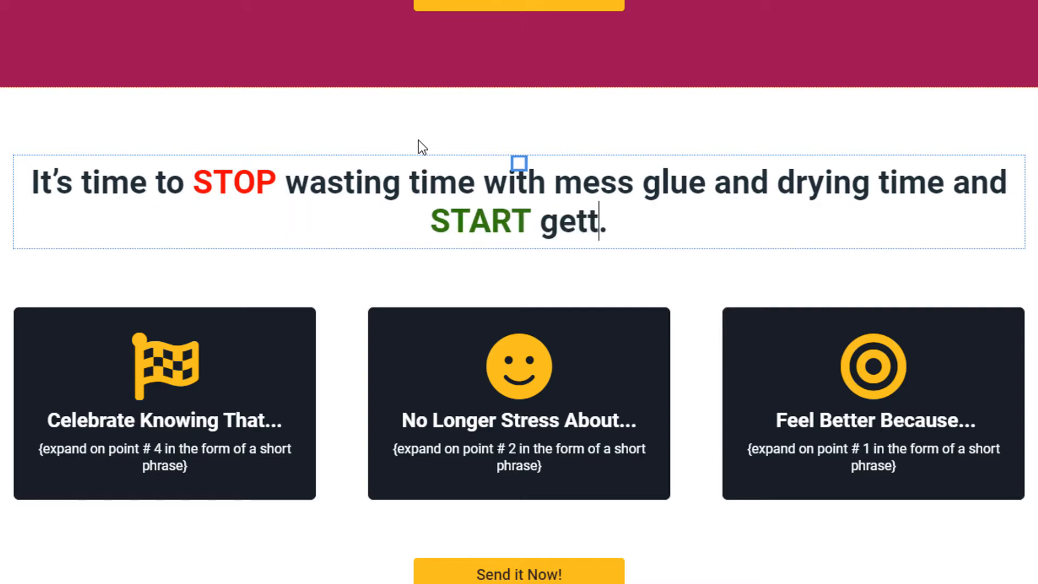
text(the )
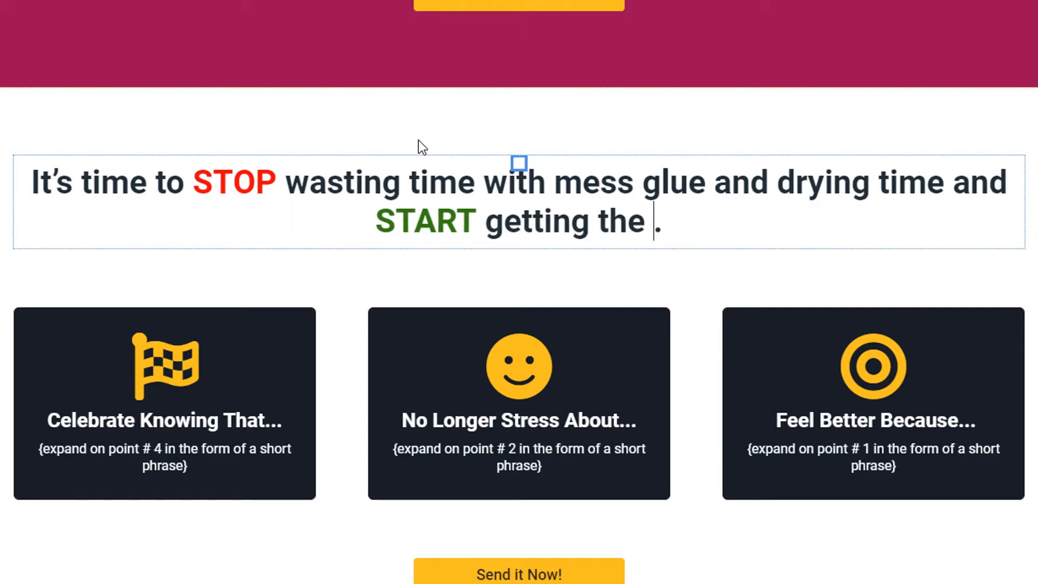
text(lash yo)
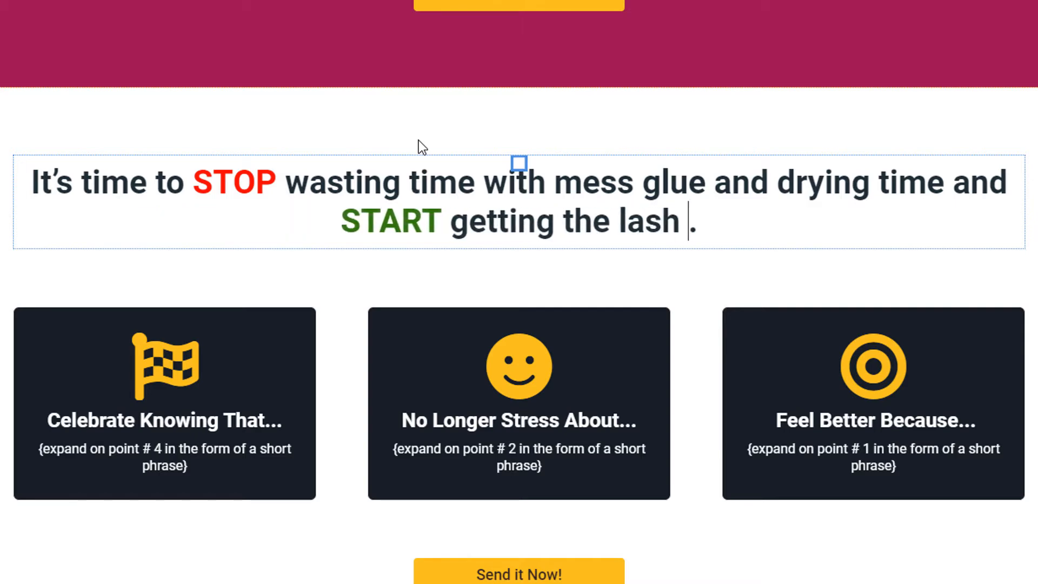
key(BackSpace)
key(BackSpace)
text(look you w)
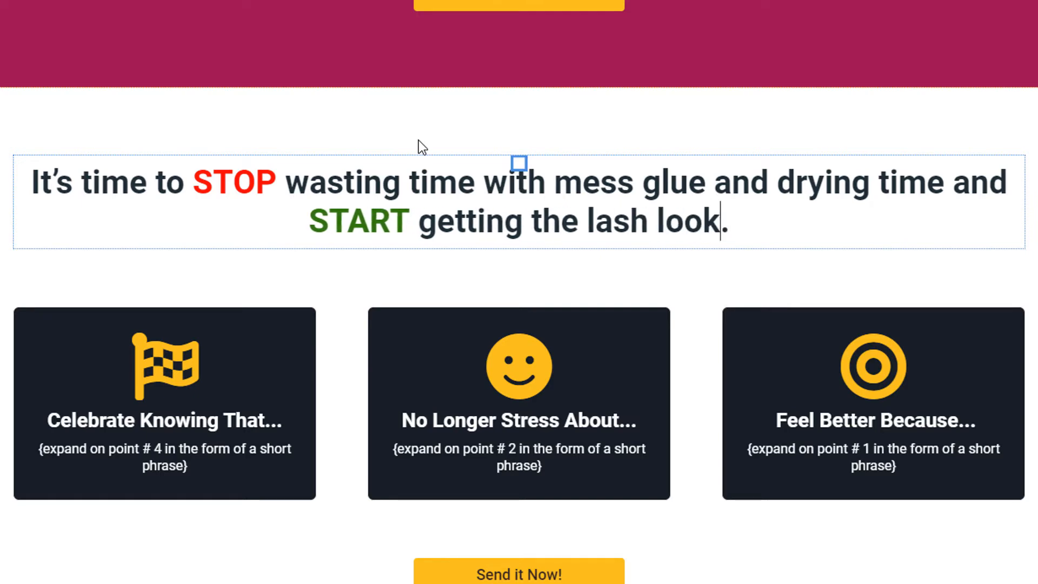
text(ant )
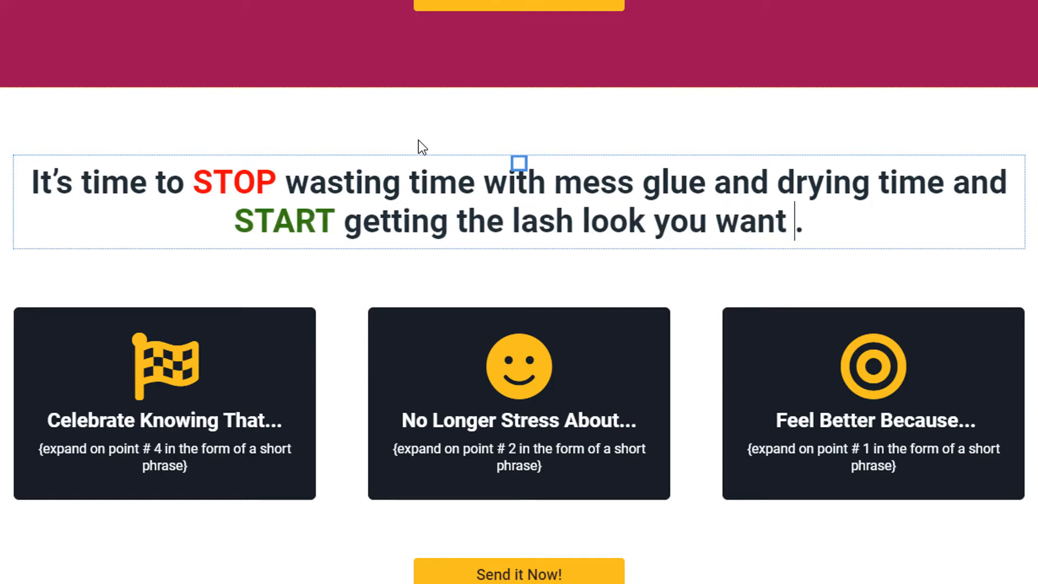
text(with less )
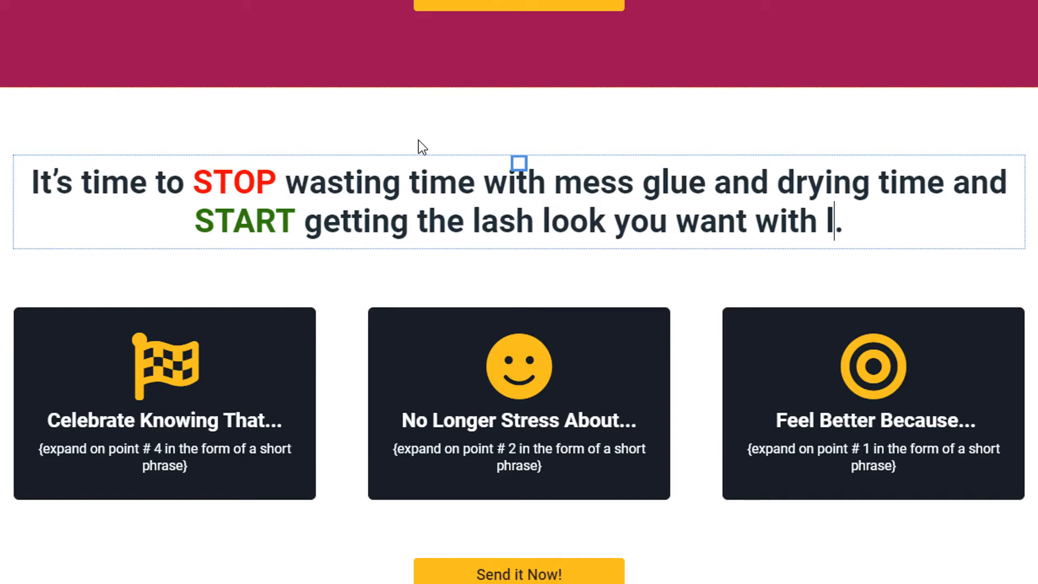
text(hassle)
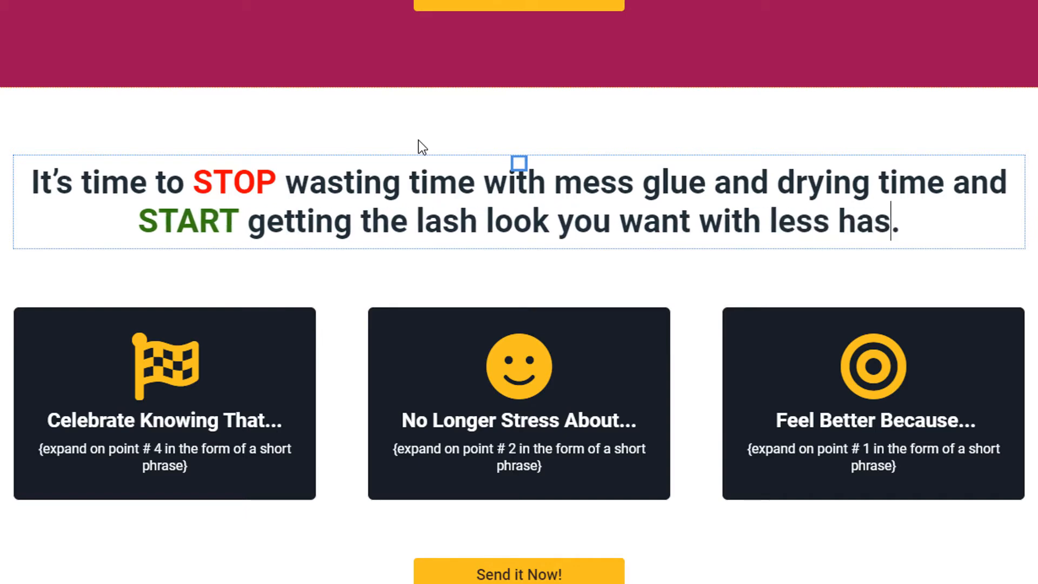
text( and time)
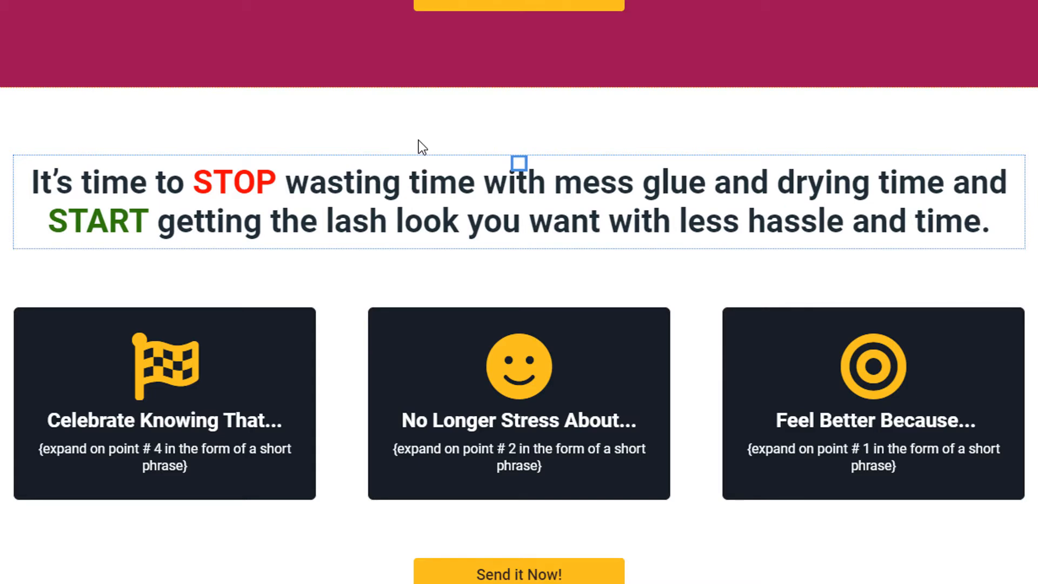
- Undo the headline rewording step by step until the original {insert …} placeholders return
scroll(418, 141, up, 15)
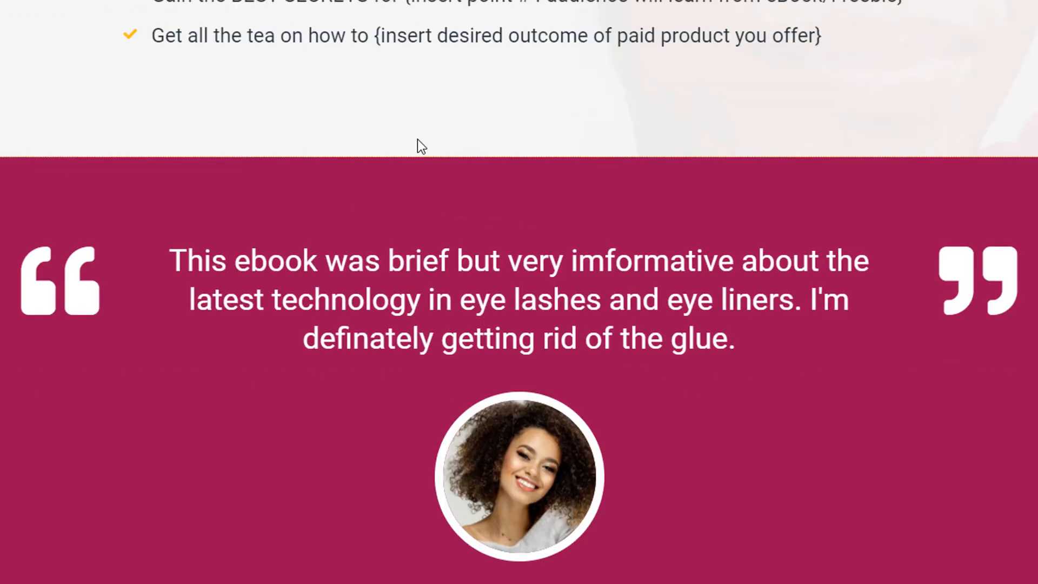
scroll(414, 155, up, 8)
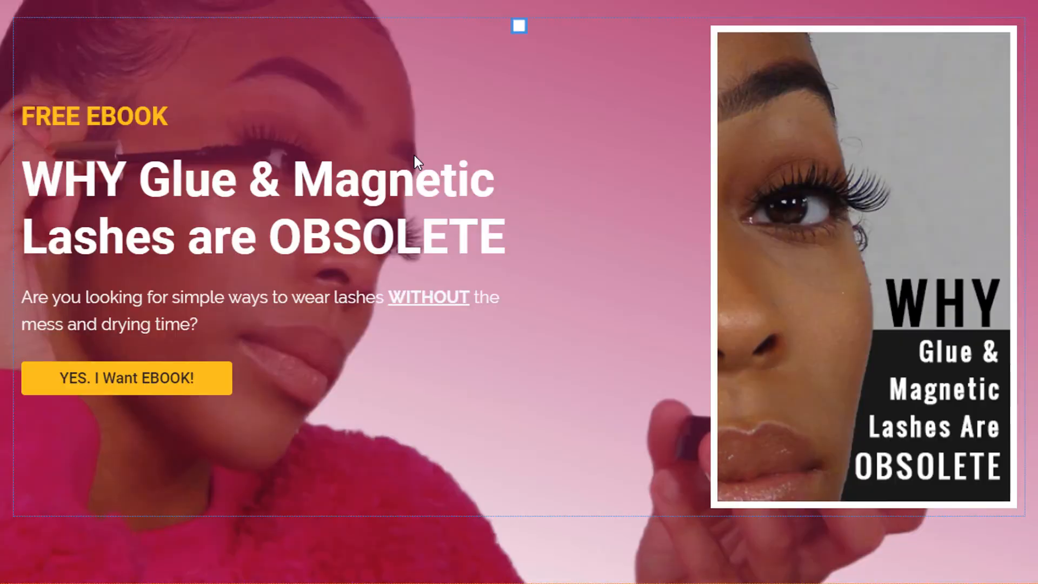
scroll(407, 173, down, 2)
scroll(406, 174, down, 15)
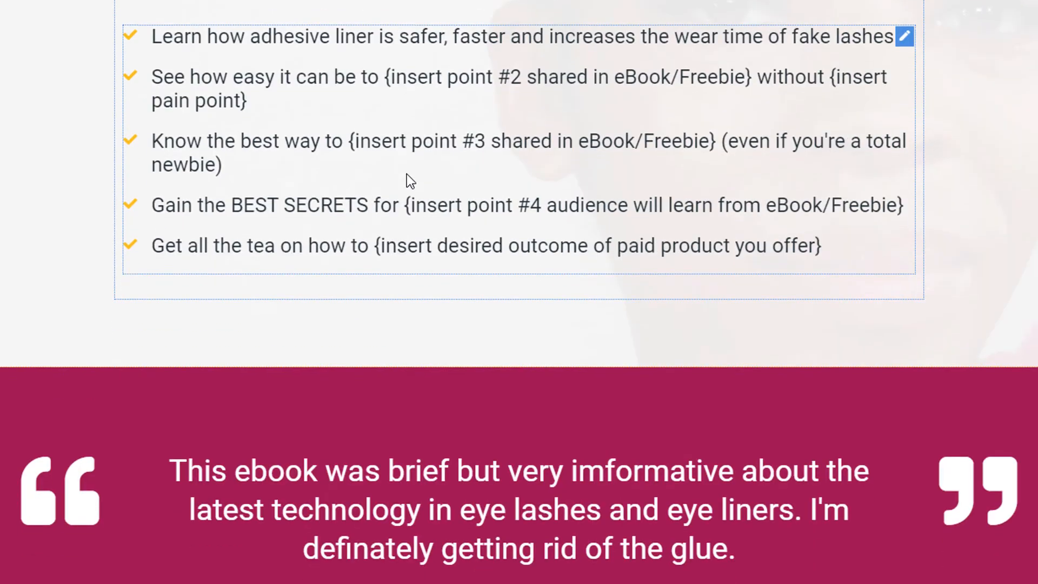
scroll(413, 184, down, 10)
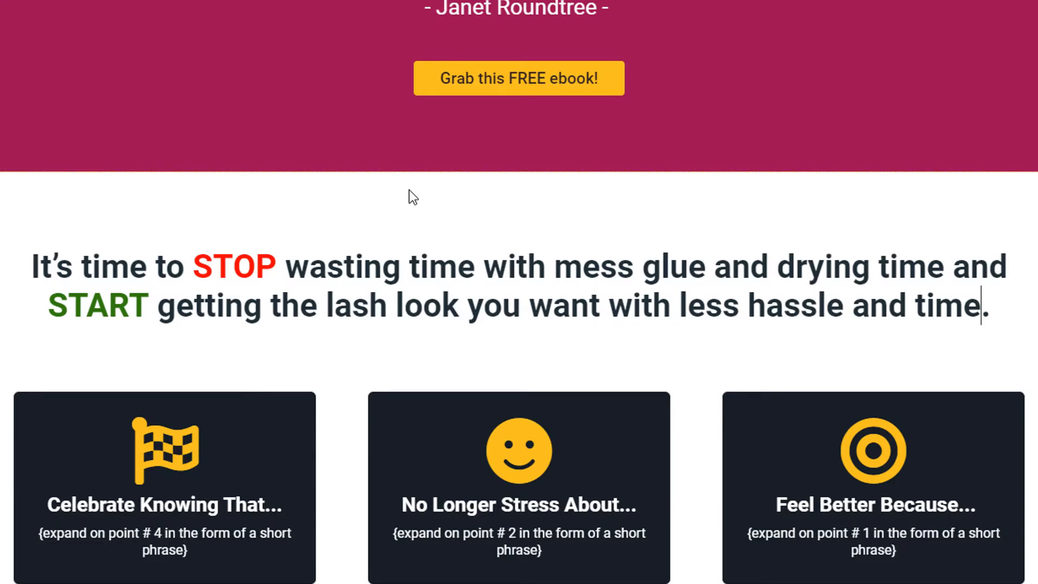
click(290, 268)
click(484, 239)
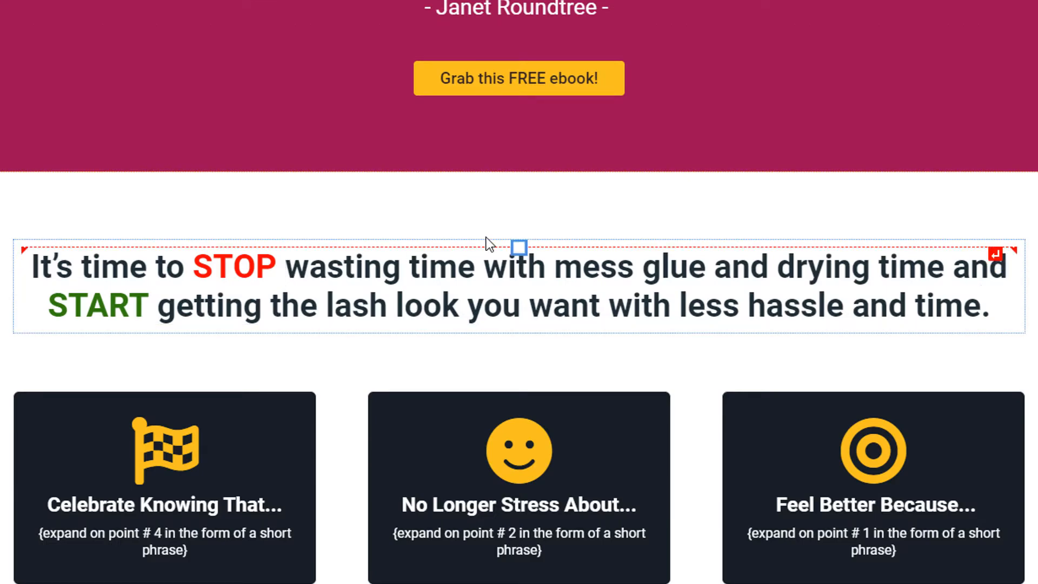
key(ctrl+z)
key(ctrl+z)
key(ctrl+z)
key(ctrl+z)
key(ctrl+z)
key(ctrl+z)
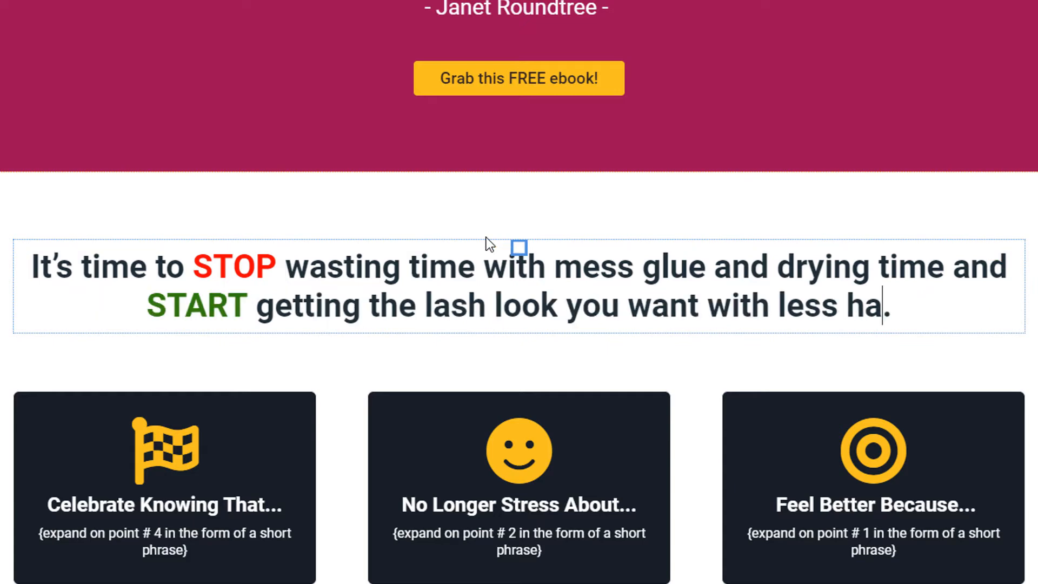
key(ctrl+z)
key(ctrl+z)
key(ctrl+z)
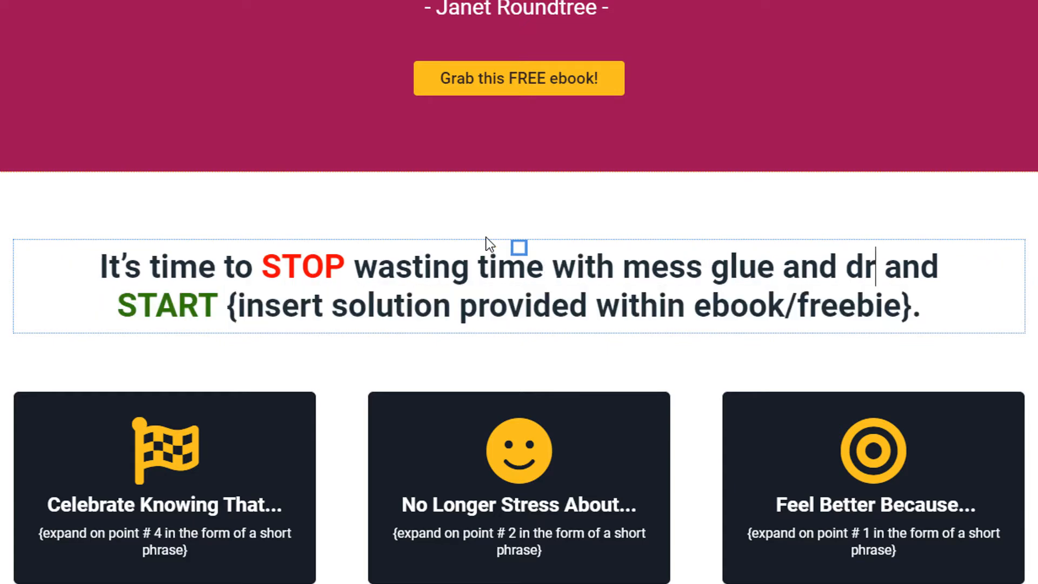
key(ctrl+z)
key(ctrl+z)
key(ctrl+z)
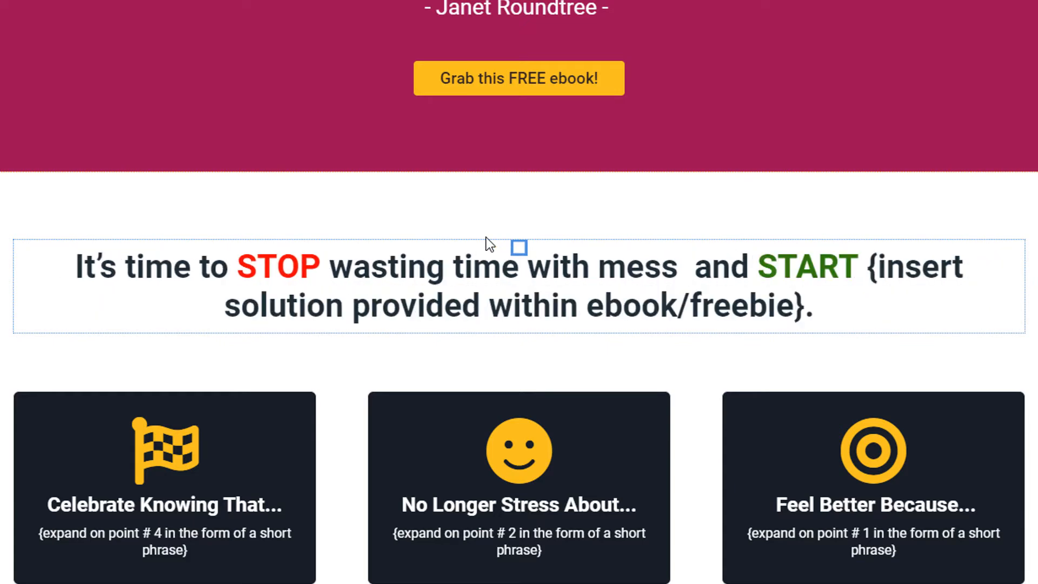
key(ctrl+z)
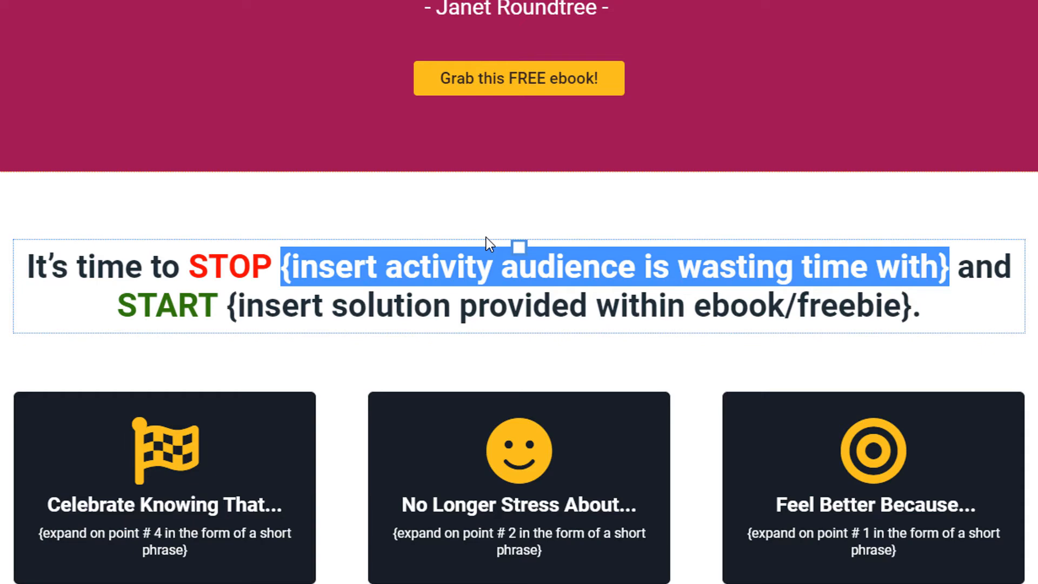
- Fill the first headline placeholder with 'wasting time with messy glue and drying time'
text(was)
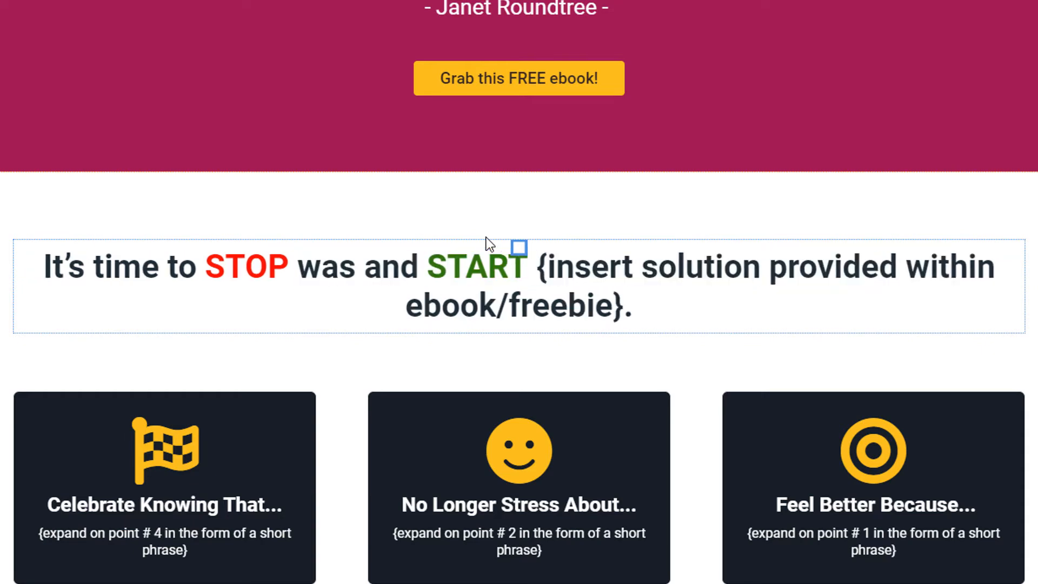
text(ting)
key(BackSpace)
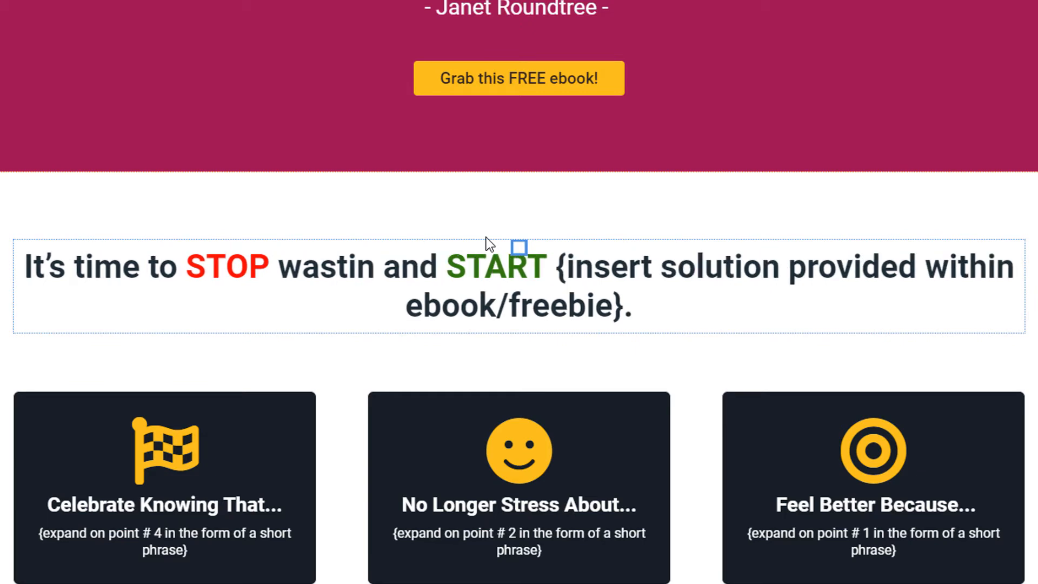
text(g time with )
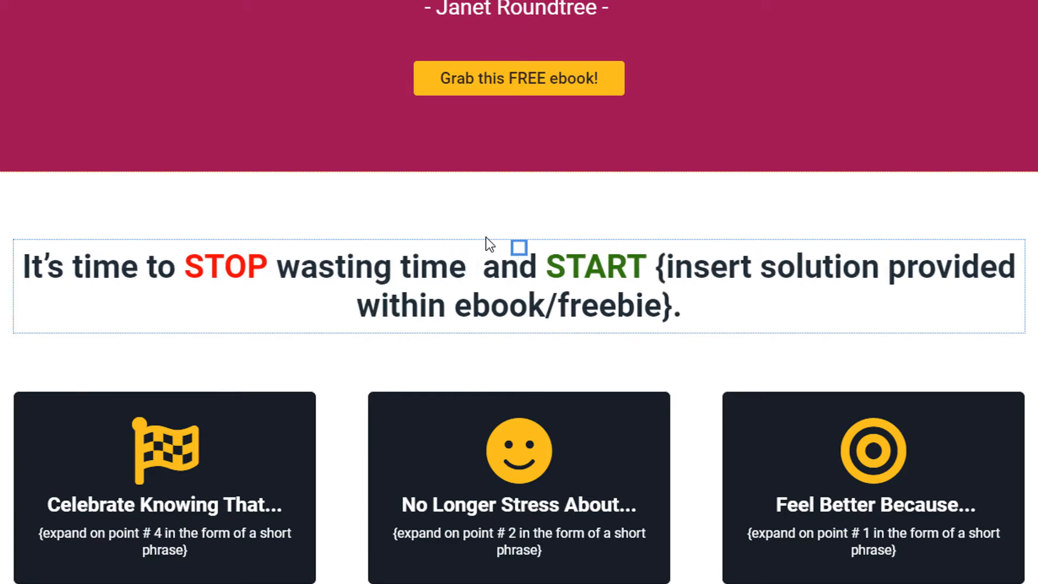
text(mess)
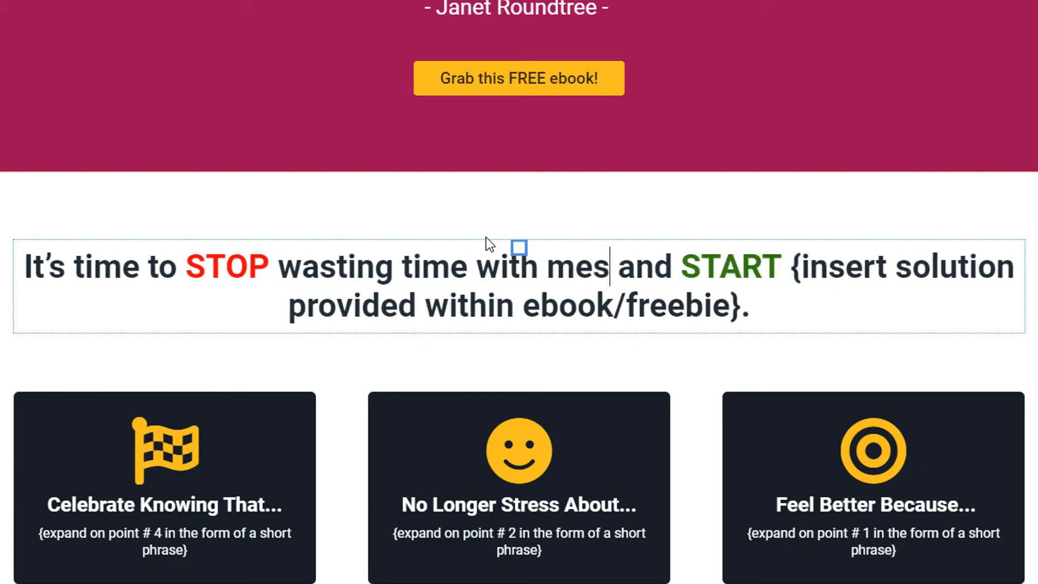
text(y glue )
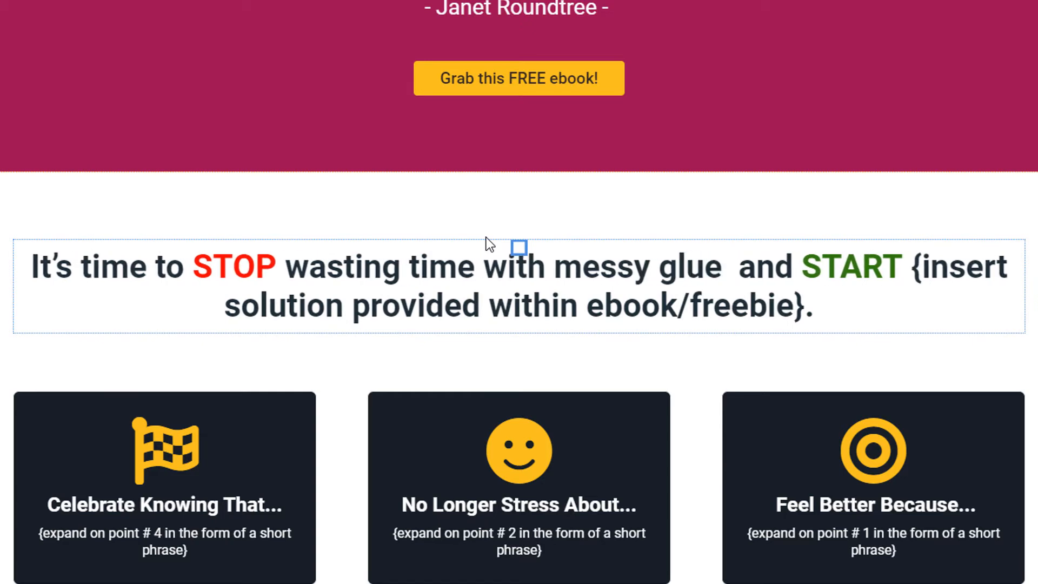
text(and)
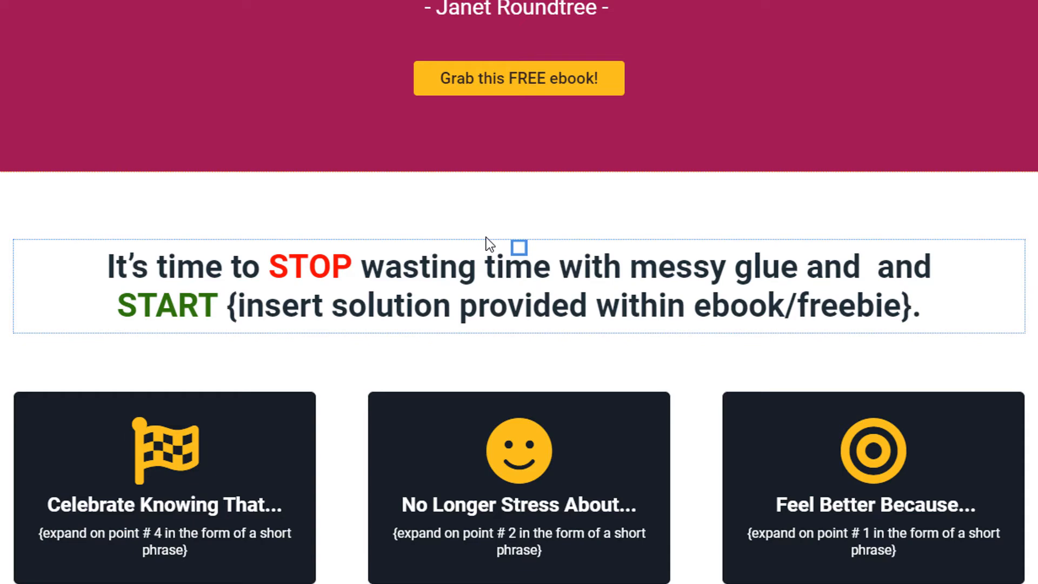
text(drying time)
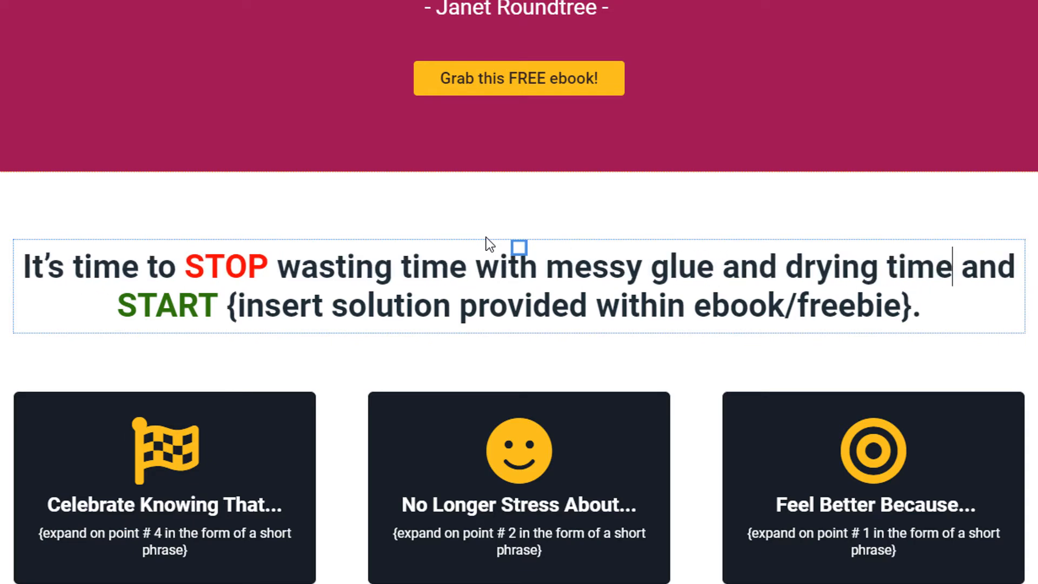
- Replace the second placeholder with 'getting the lash look you want faster and safer'
key(ctrl+Right)
key(ctrl+Right)
key(ctrl+Right)
key(ctrl+Right)
key(Left)
key(shift+End)
key(shift+Left)
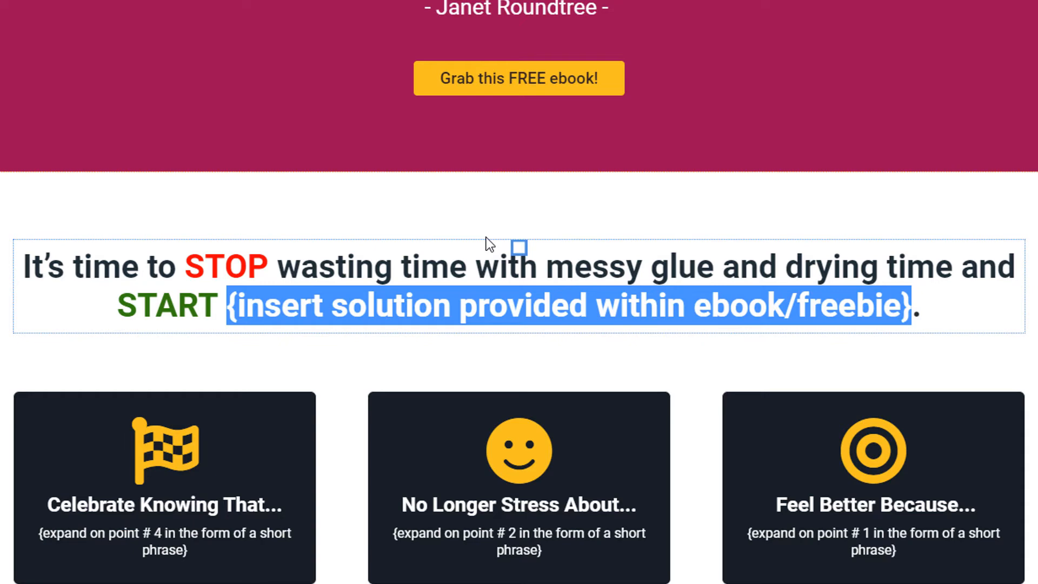
text(gett)
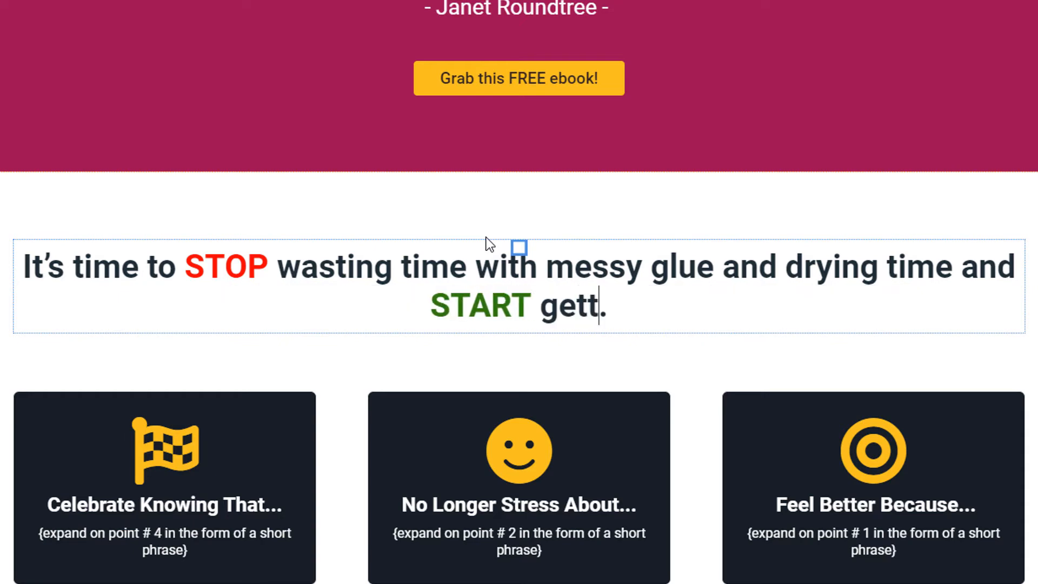
text(ing the lsas)
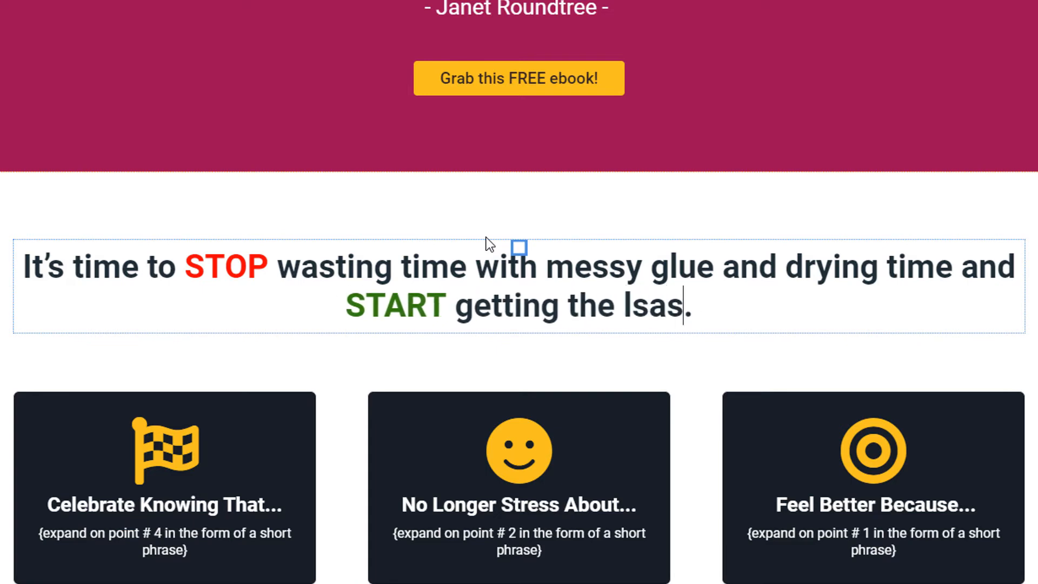
key(BackSpace)
key(BackSpace)
key(BackSpace)
text(ash look you wan)
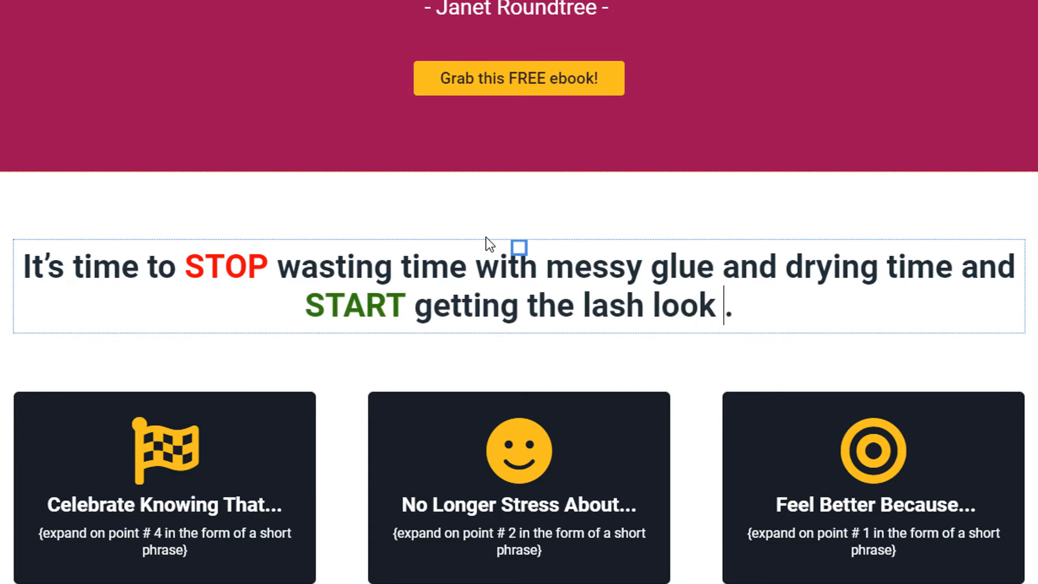
text(t )
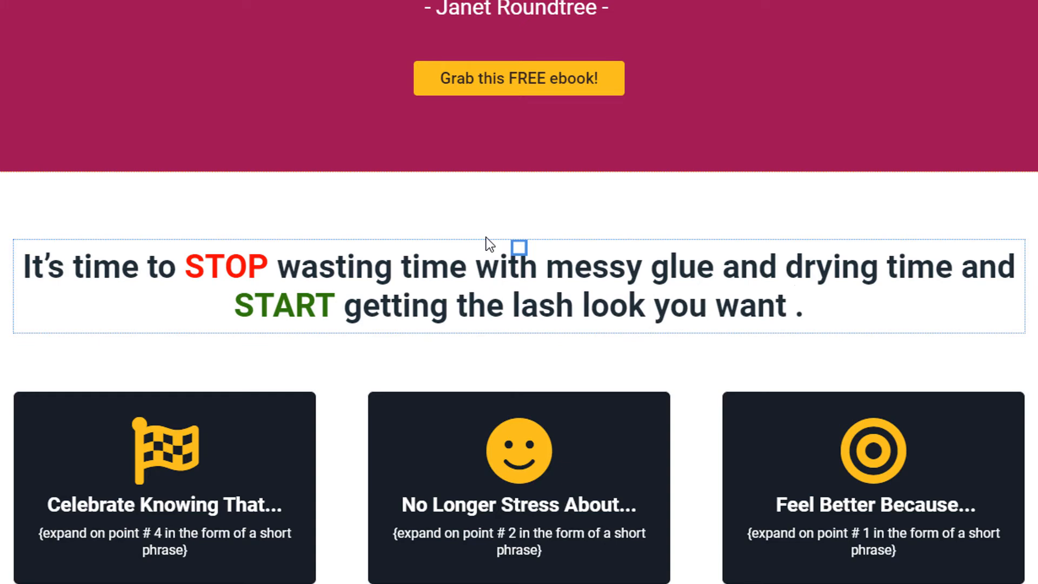
text(faas)
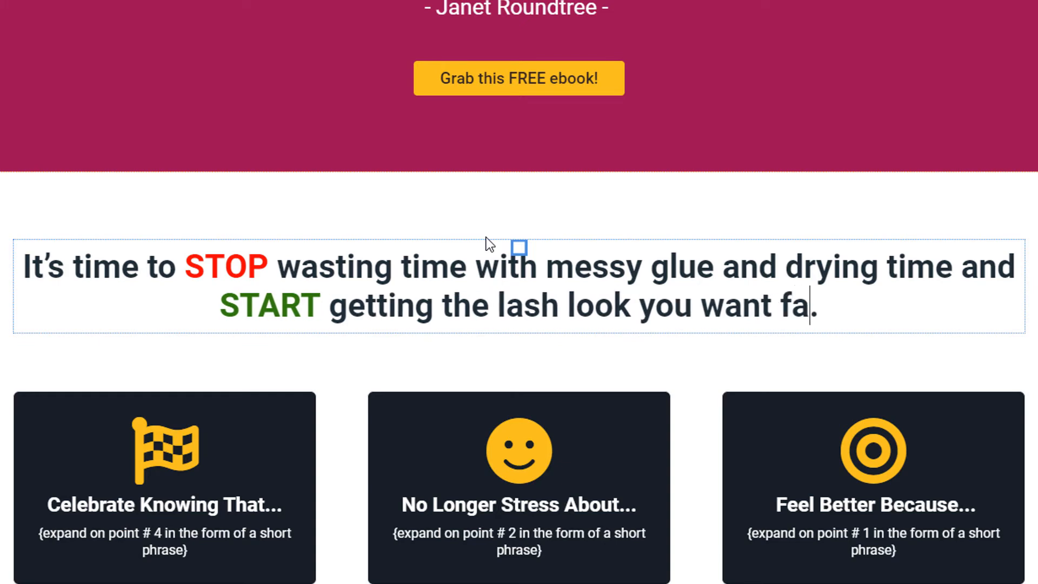
key(BackSpace)
key(BackSpace)
text(ster and sa)
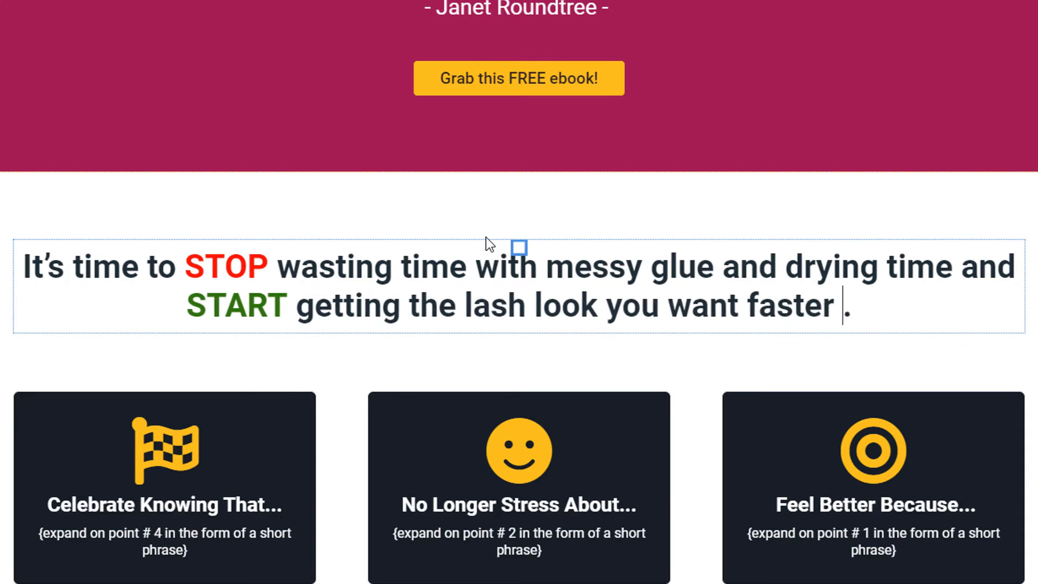
text(fter)
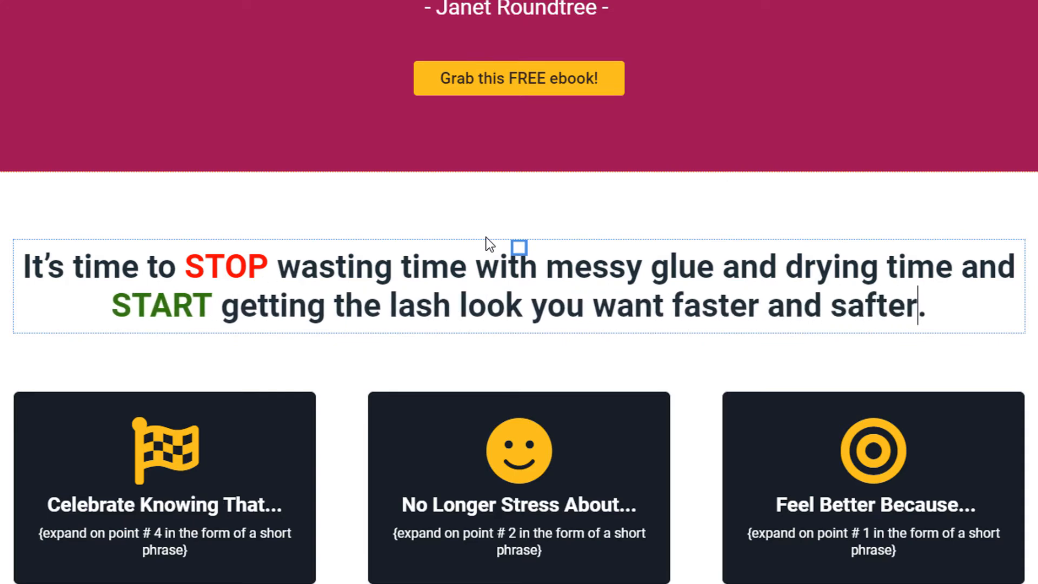
key(BackSpace)
key(BackSpace)
key(BackSpace)
text(er)
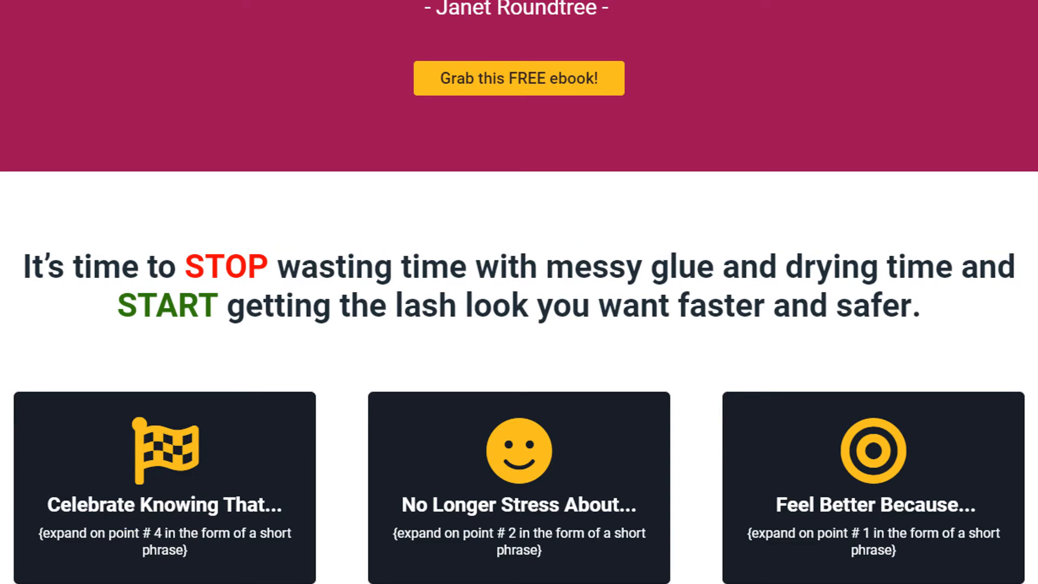
scroll(177, 448, up, 8)
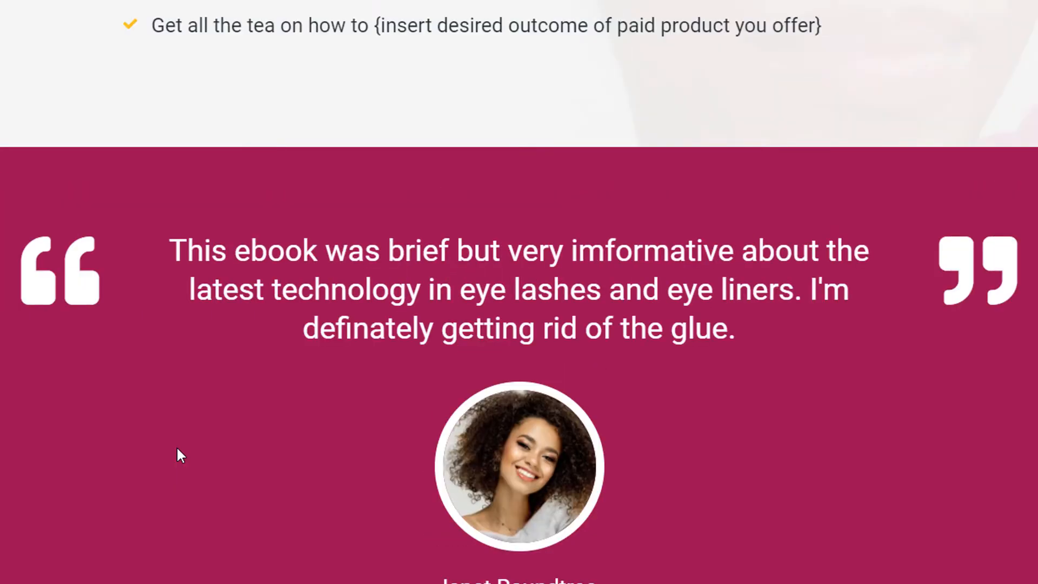
scroll(176, 450, down, 8)
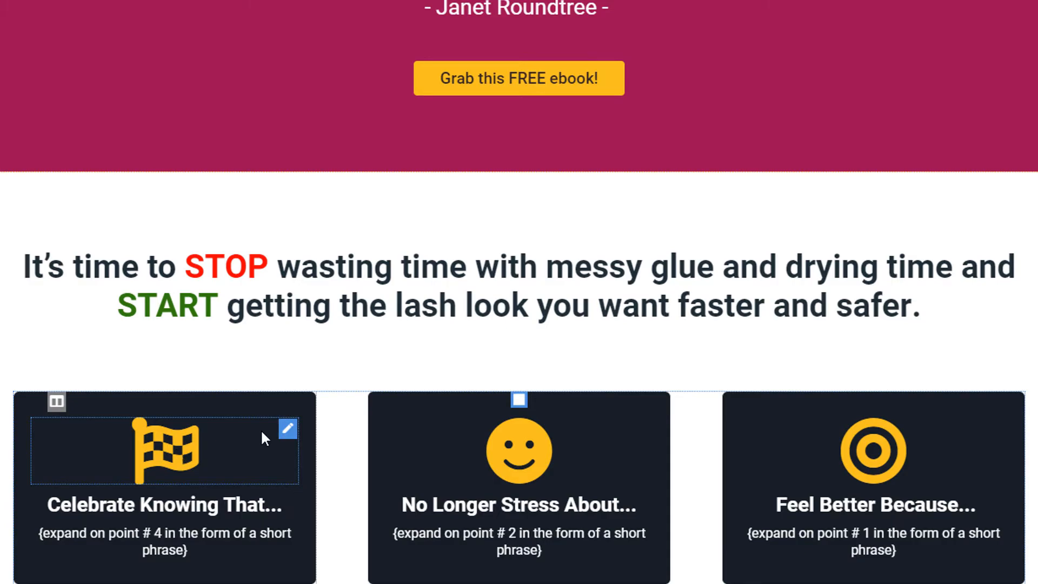
scroll(271, 427, up, 10)
scroll(270, 427, up, 10)
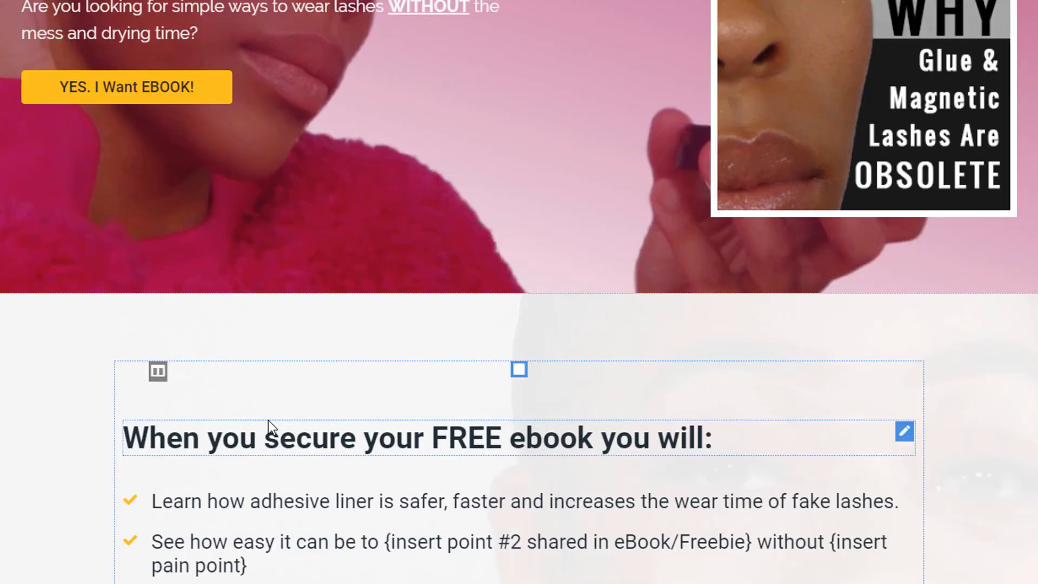
scroll(265, 418, down, 9)
scroll(262, 413, down, 9)
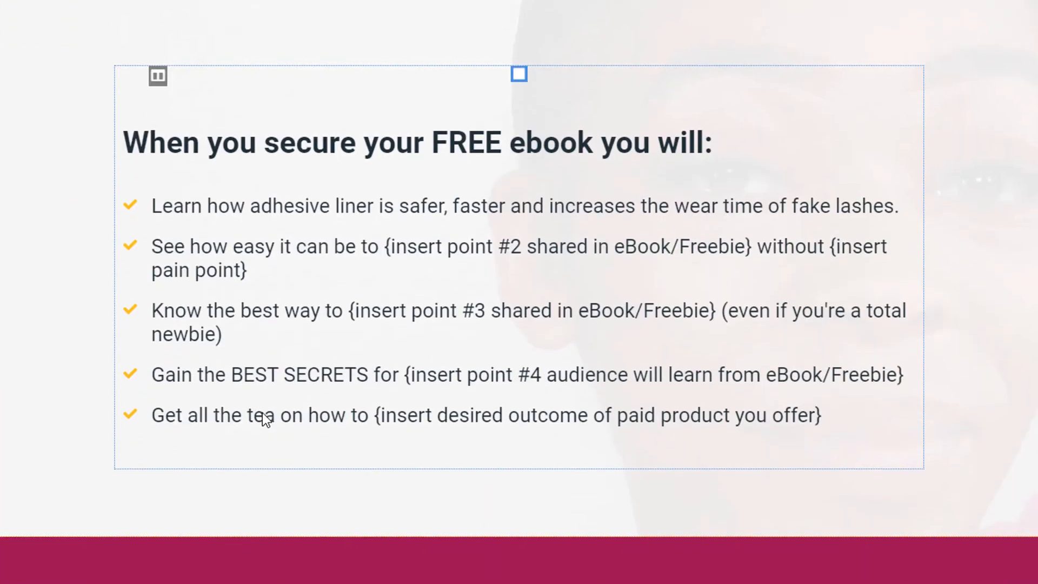
scroll(262, 413, down, 12)
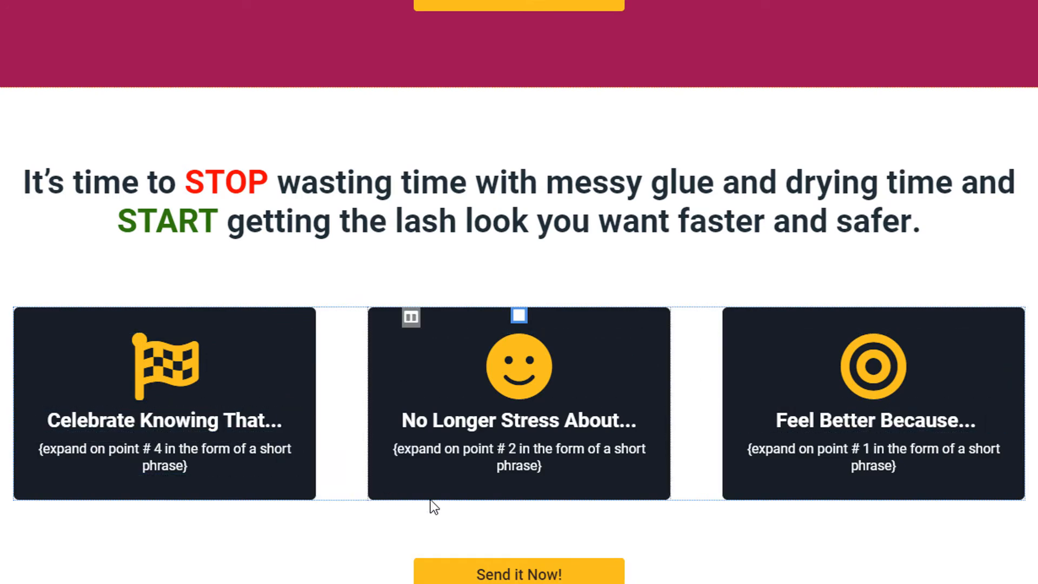
scroll(430, 499, down, 3)
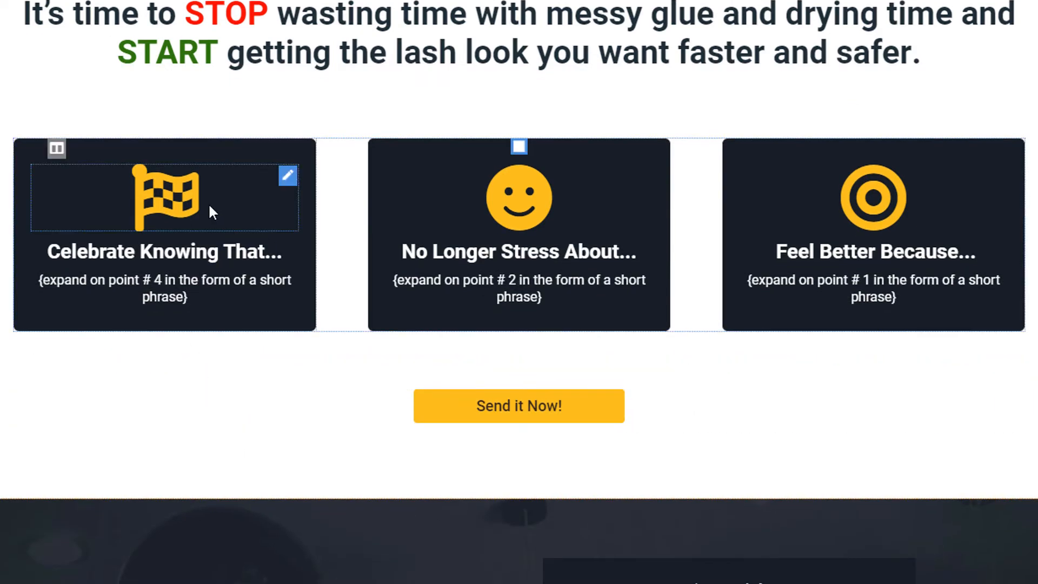
- Swap the first card's flag for the mdi-eye icon found by searching 'eye' in System Files
click(176, 202)
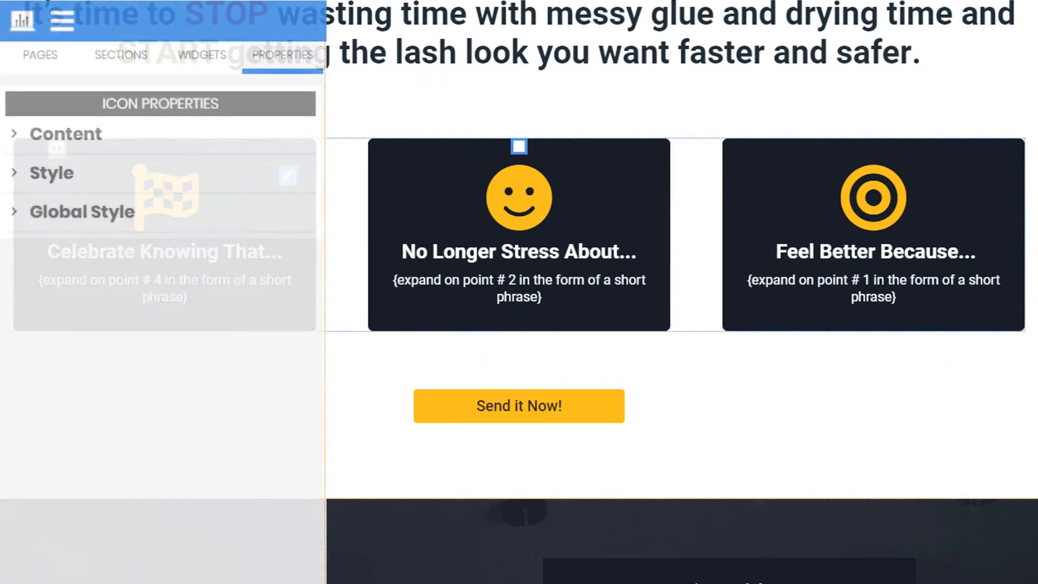
click(160, 150)
click(289, 220)
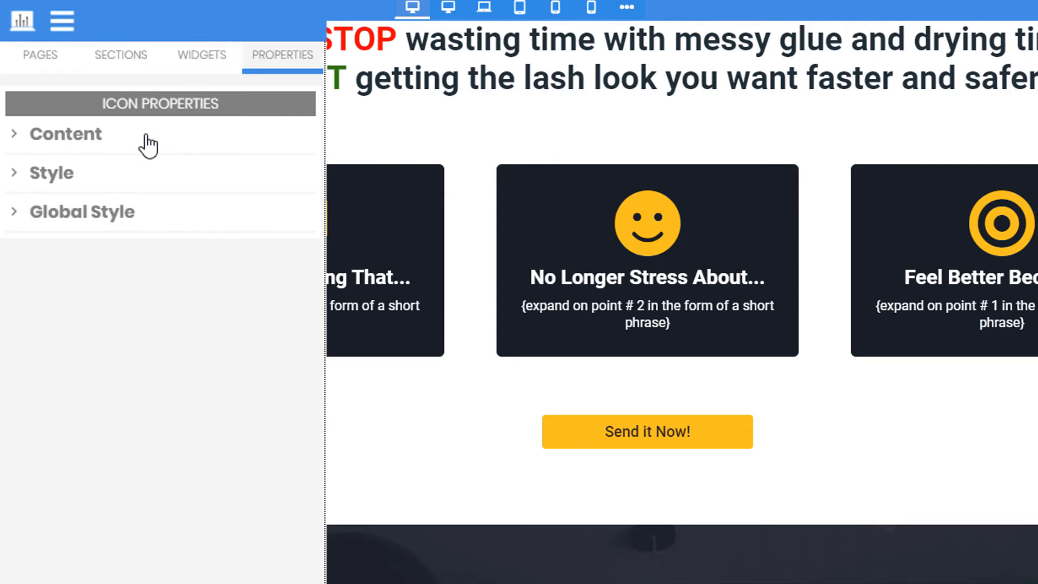
click(147, 145)
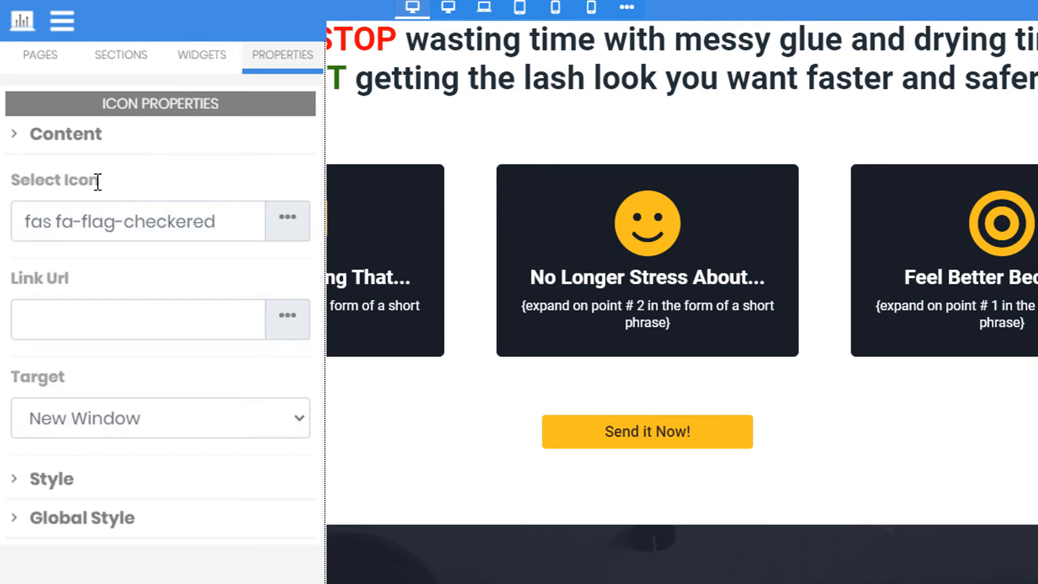
click(290, 223)
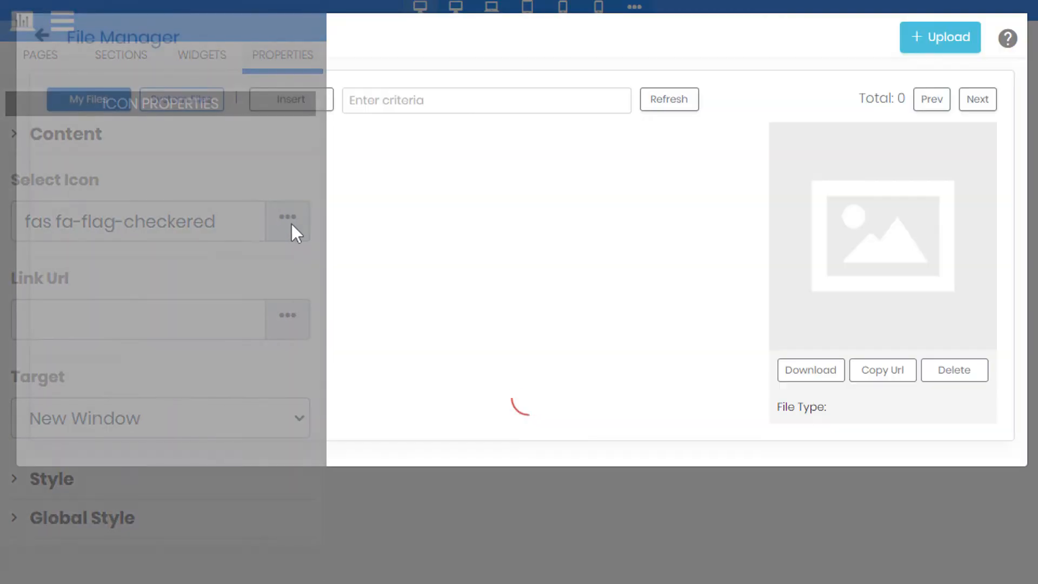
click(191, 102)
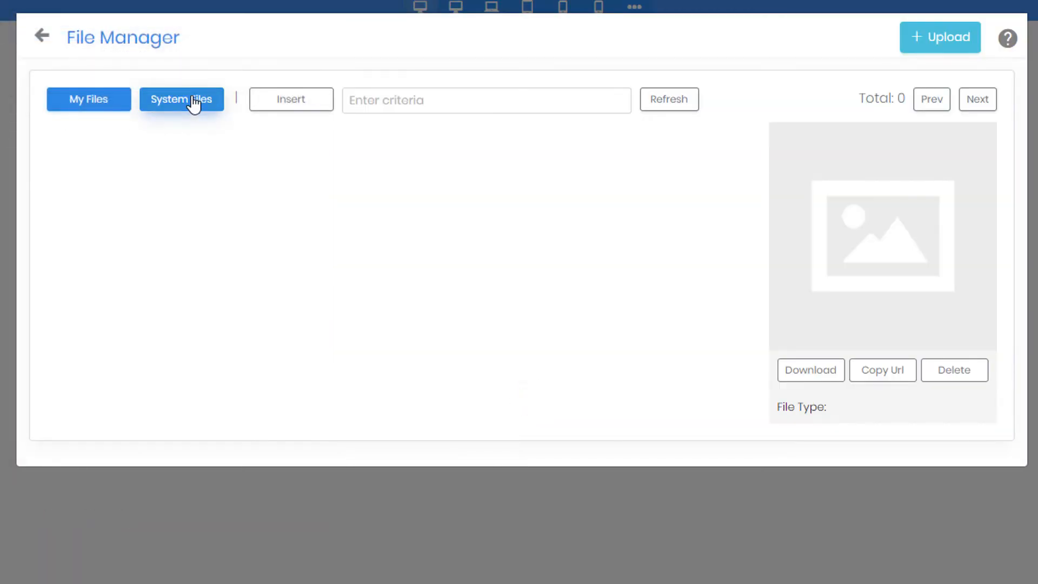
click(400, 103)
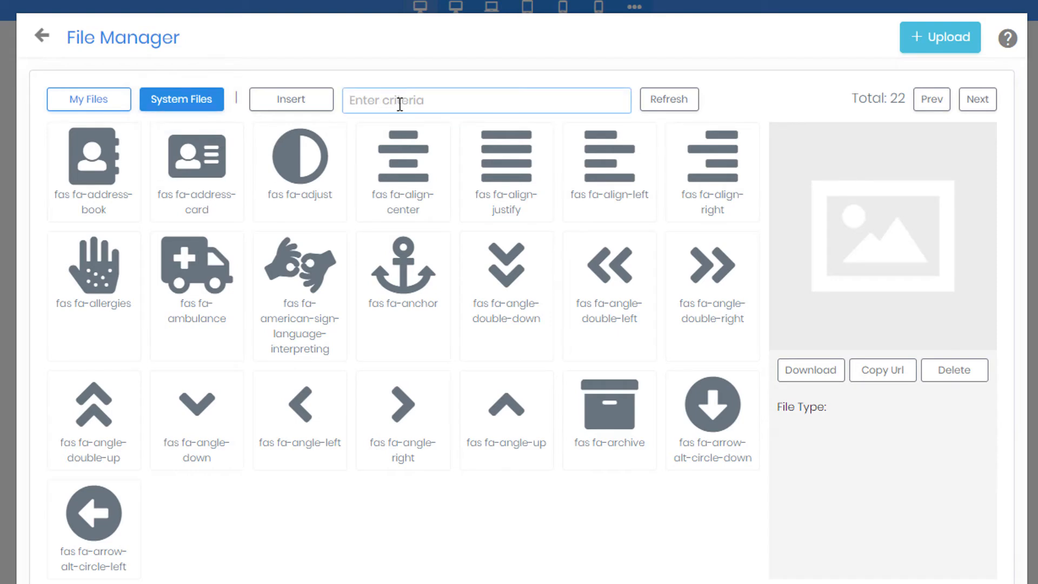
text(eye)
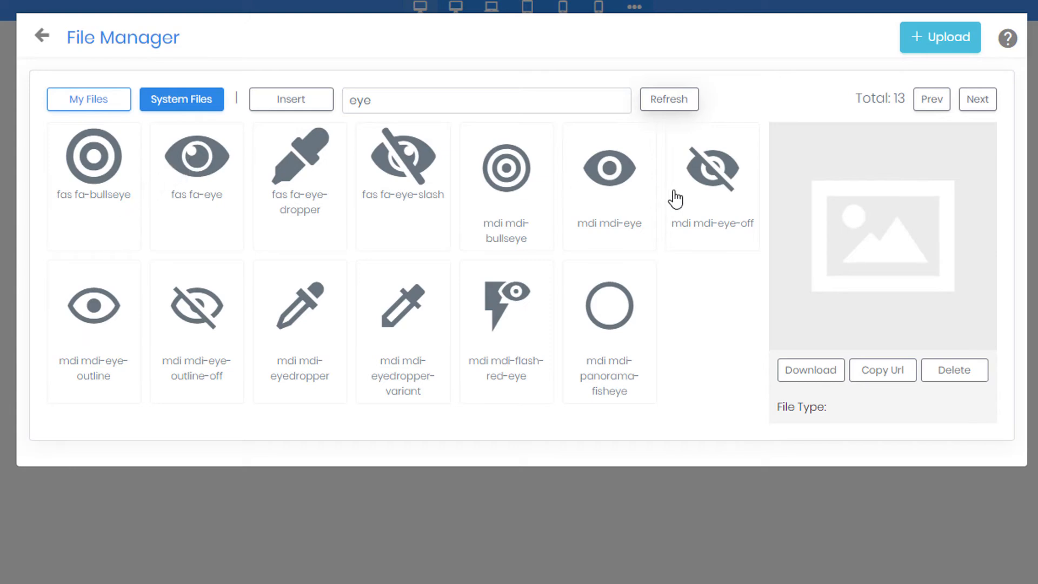
click(622, 178)
click(622, 190)
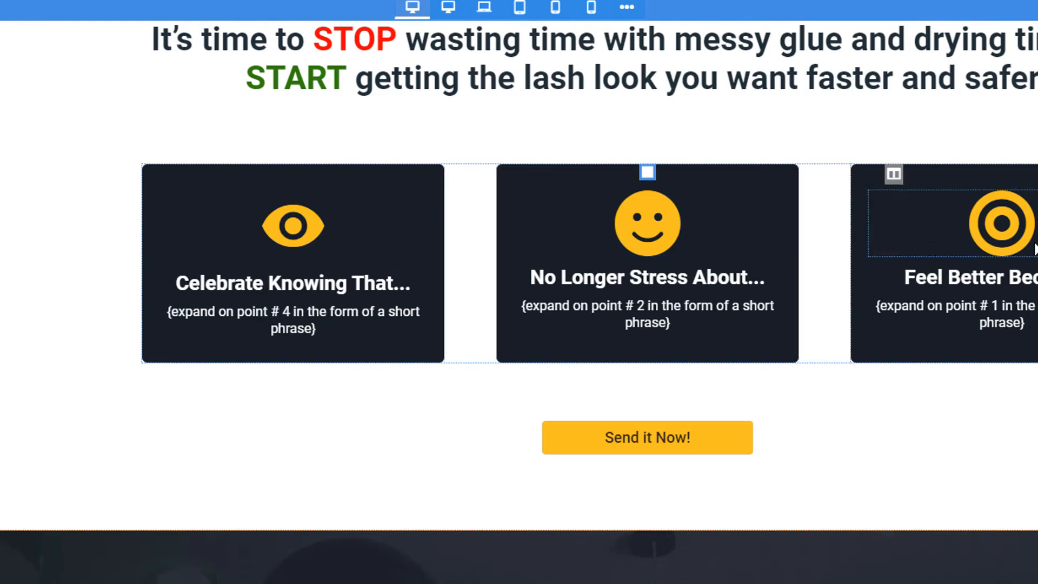
- Set the first card's eye icon text colour to near-white #f3f3f3
click(416, 200)
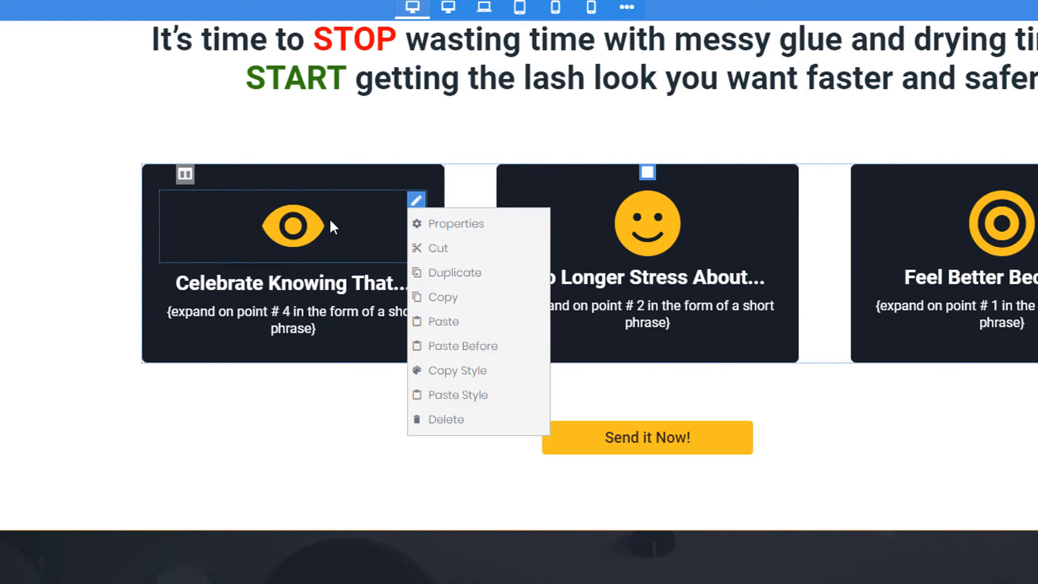
click(277, 482)
scroll(276, 486, up, 3)
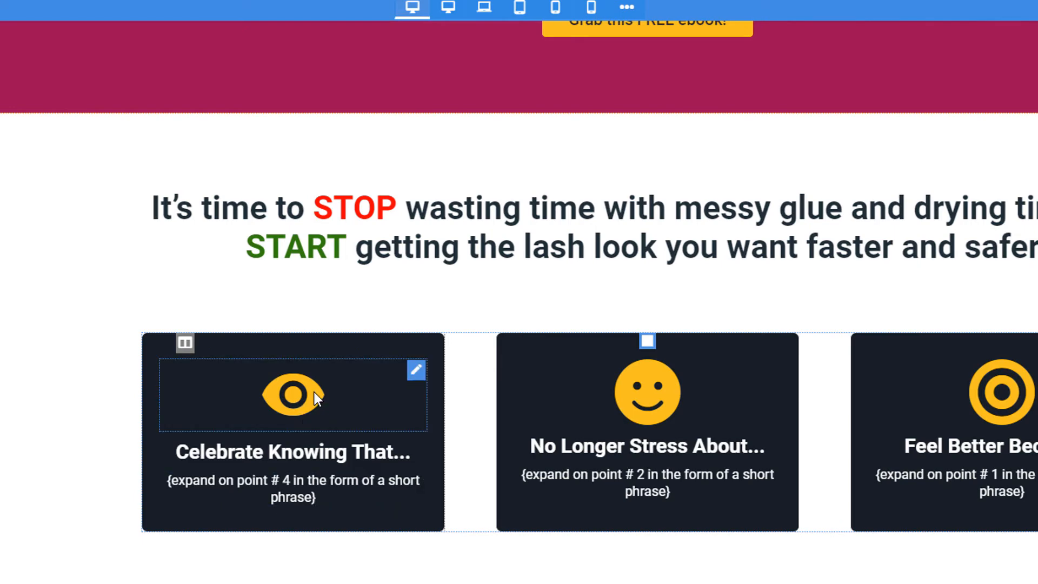
mouse_move(2, 178)
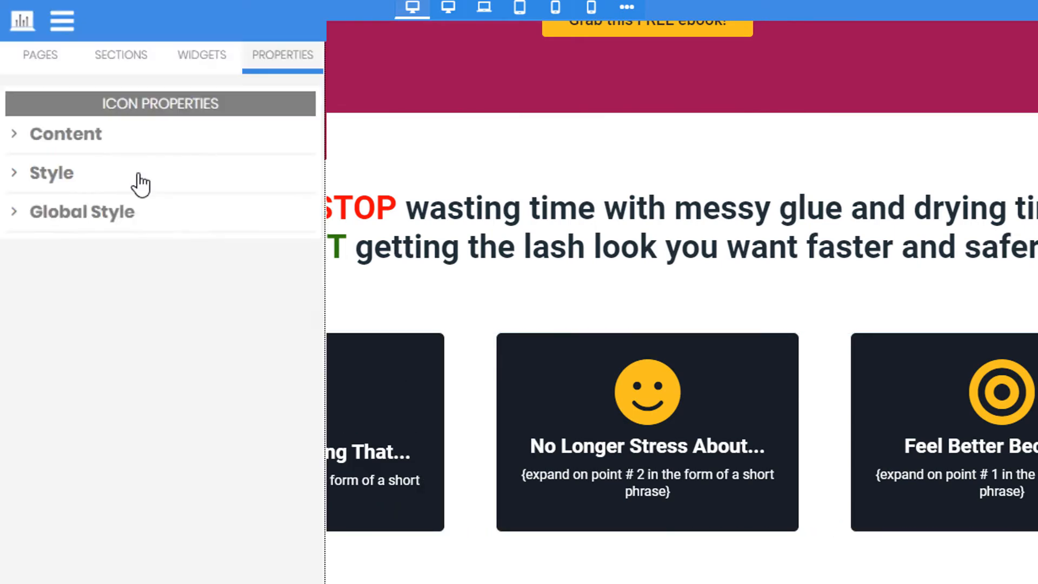
click(139, 175)
click(104, 346)
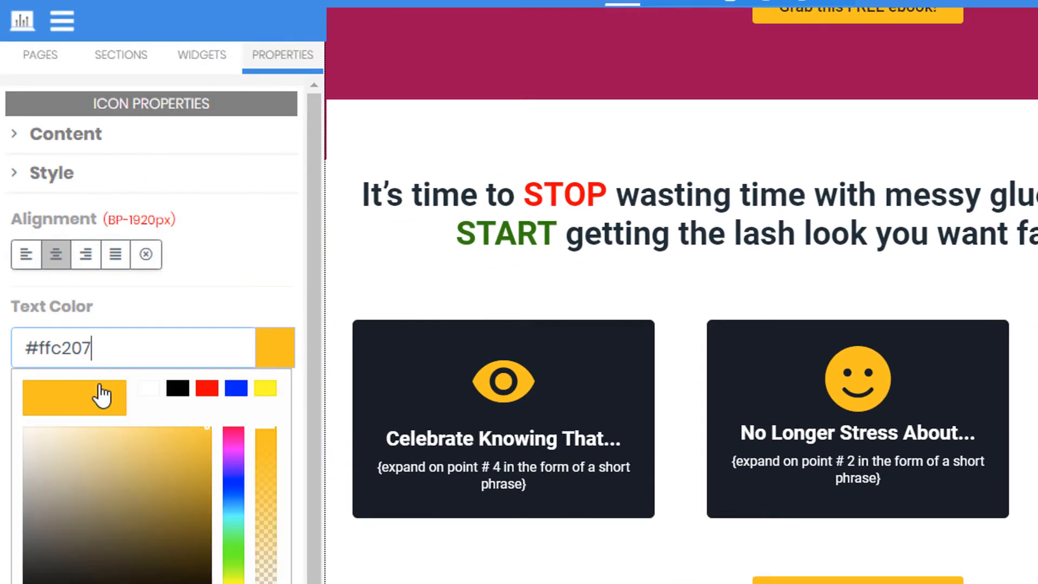
drag(44, 474, 8, 436)
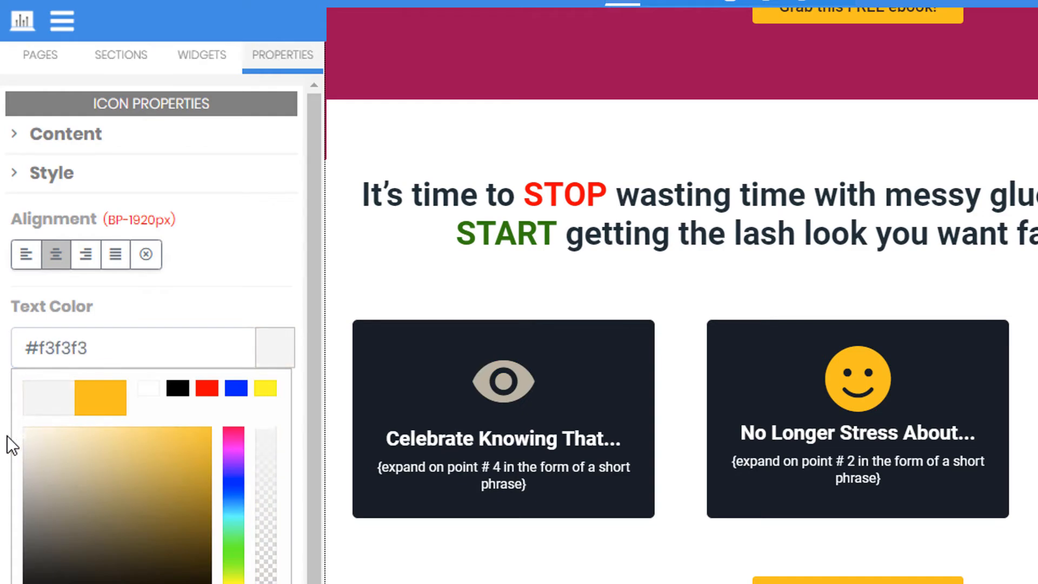
click(150, 311)
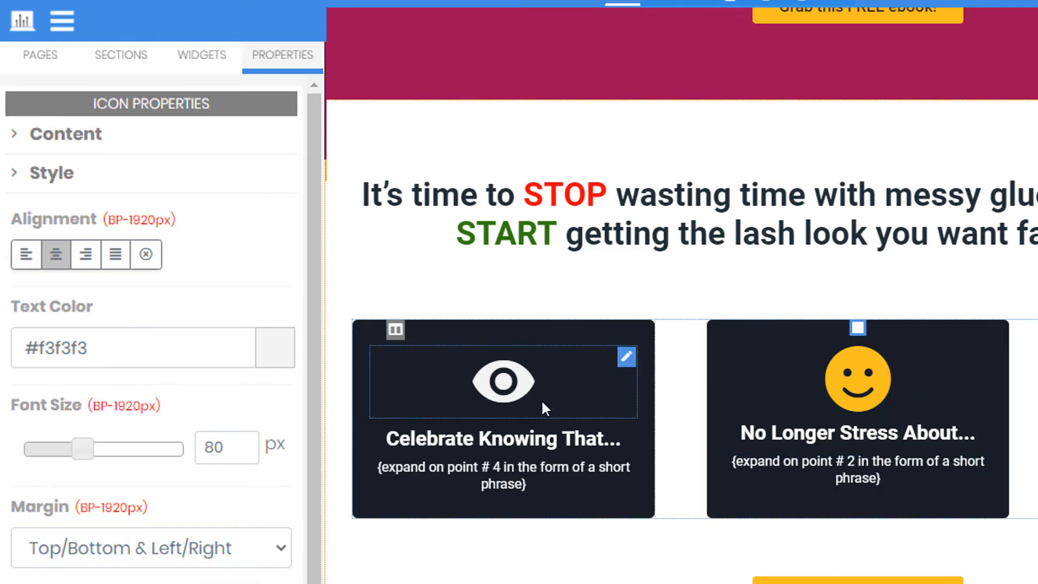
- Select the icon name 'mdi mdi-eye' in its content settings to copy it
click(854, 388)
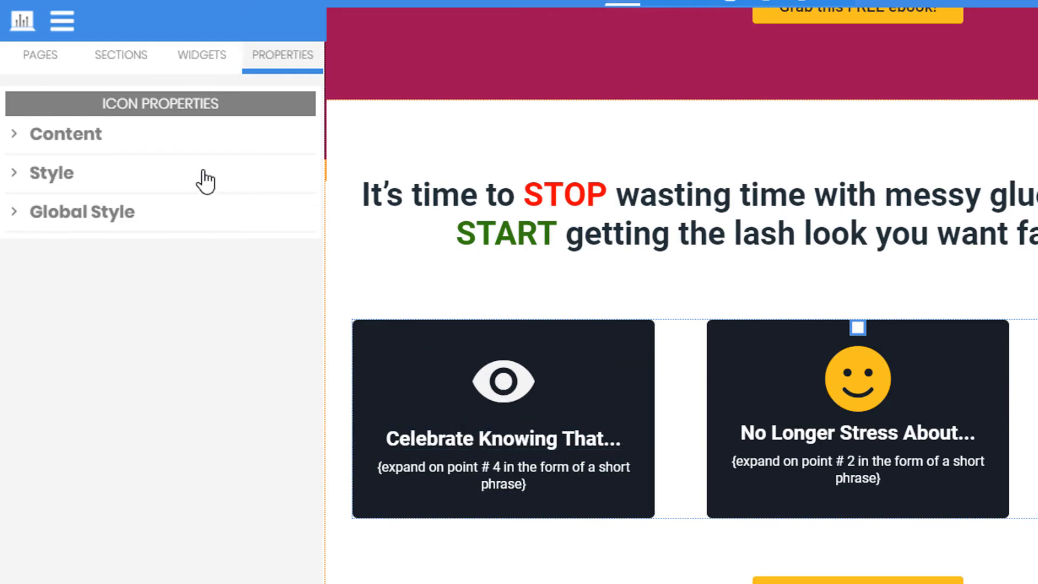
click(128, 149)
drag(181, 216, 11, 215)
key(ctrl+c)
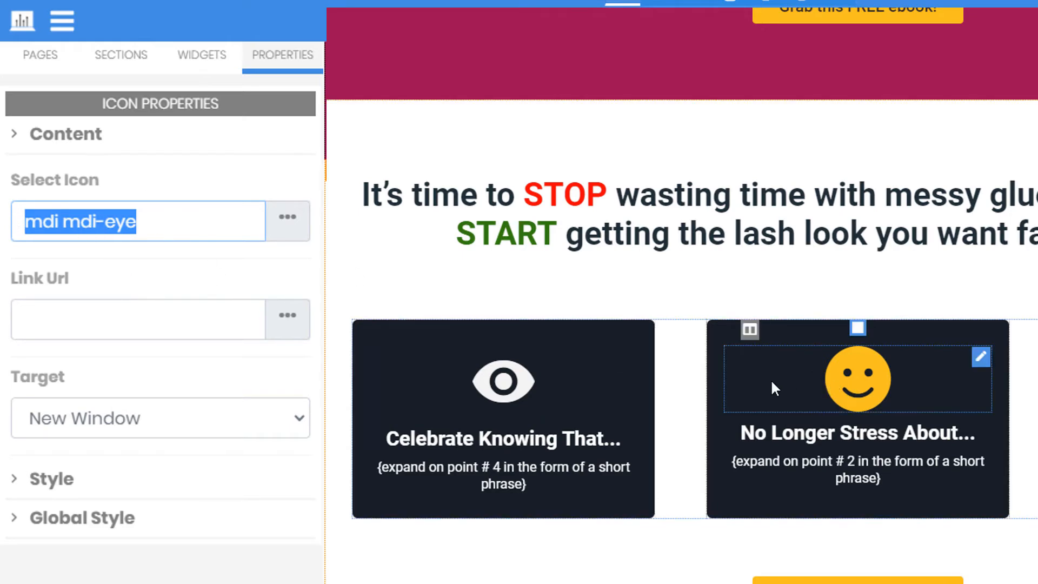
- Paste 'mdi mdi-eye' over the smiley and bullseye icon names on the middle and right cards
click(867, 382)
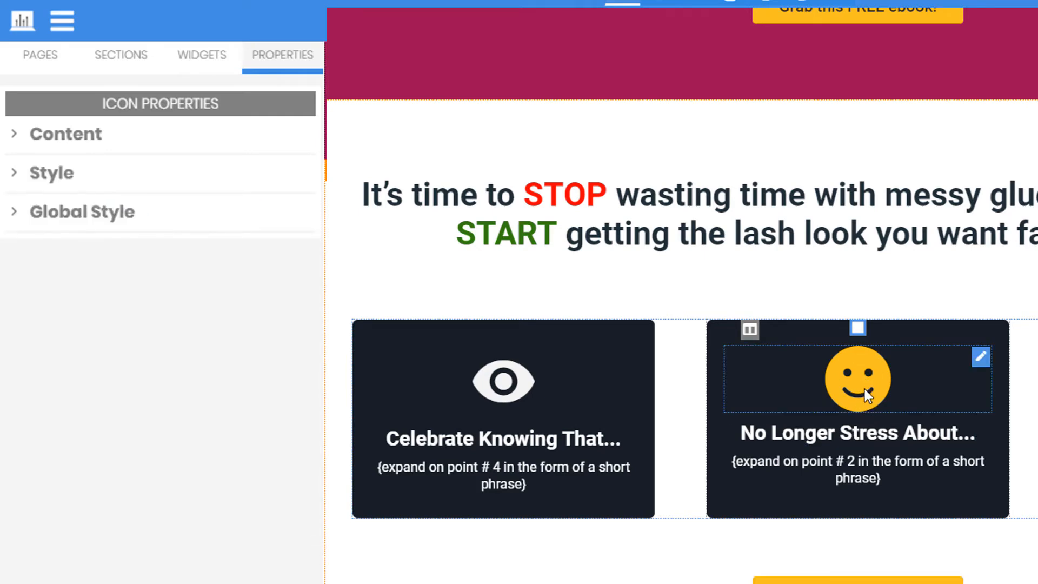
click(139, 134)
drag(132, 227, 3, 204)
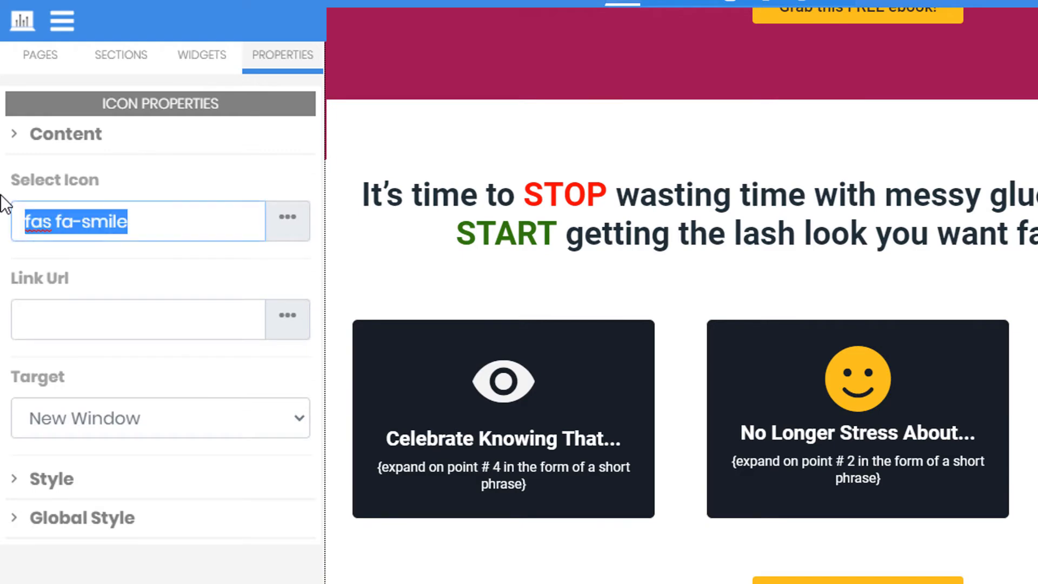
key(ctrl+v)
scroll(686, 398, right, 7)
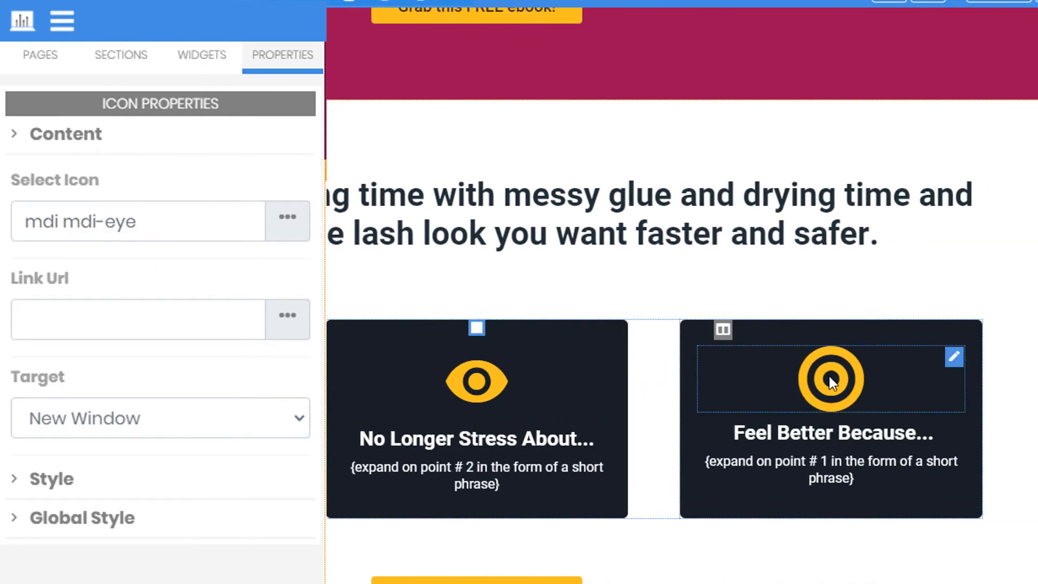
click(829, 377)
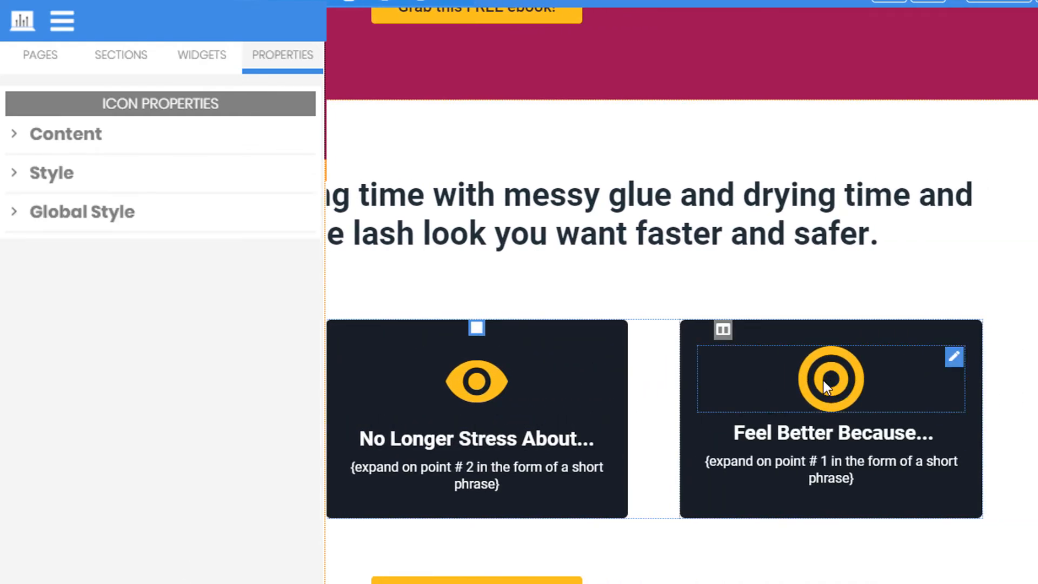
click(70, 139)
drag(197, 234, 1, 228)
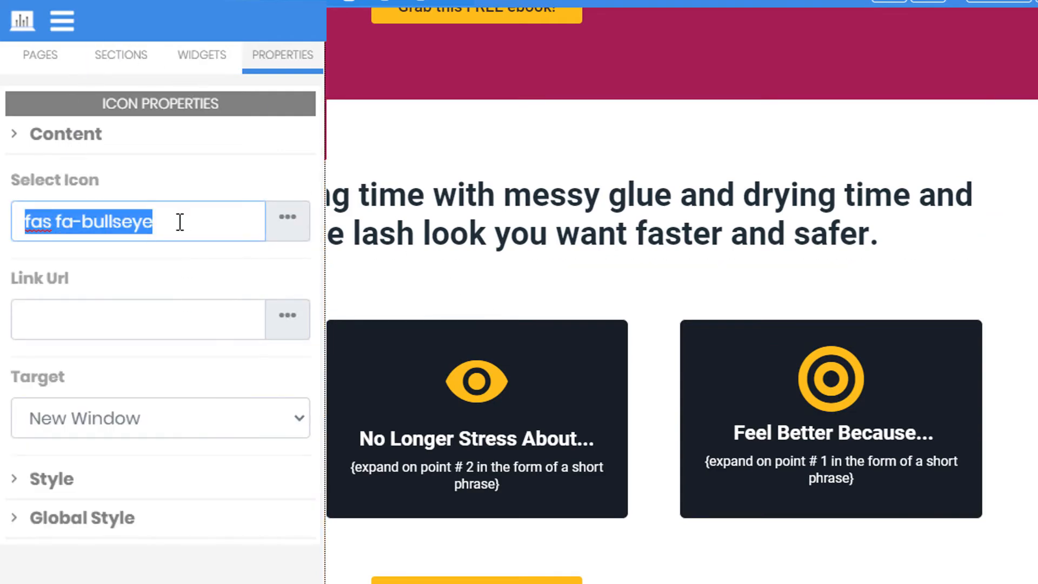
key(ctrl+v)
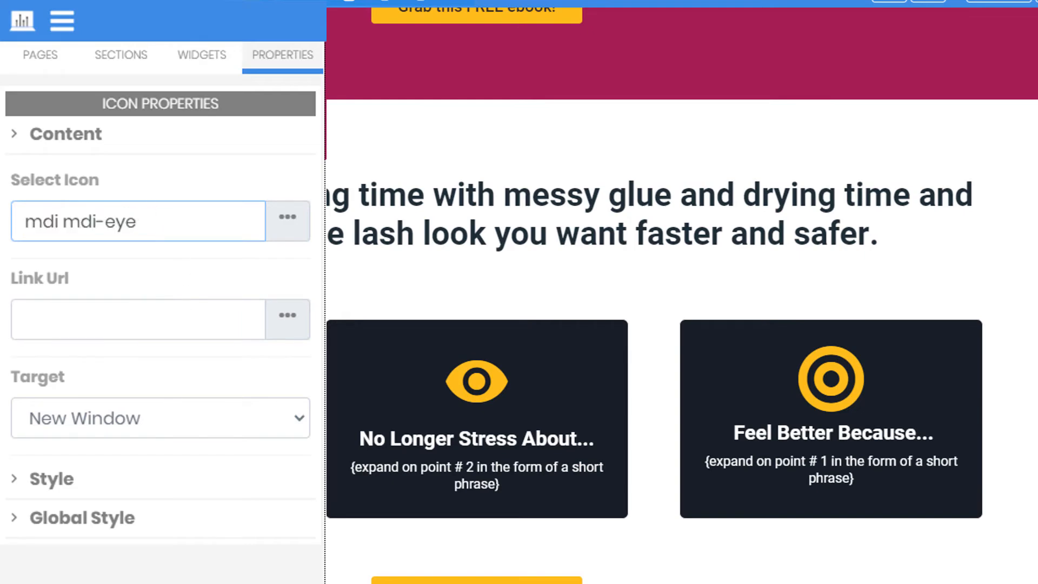
click(164, 578)
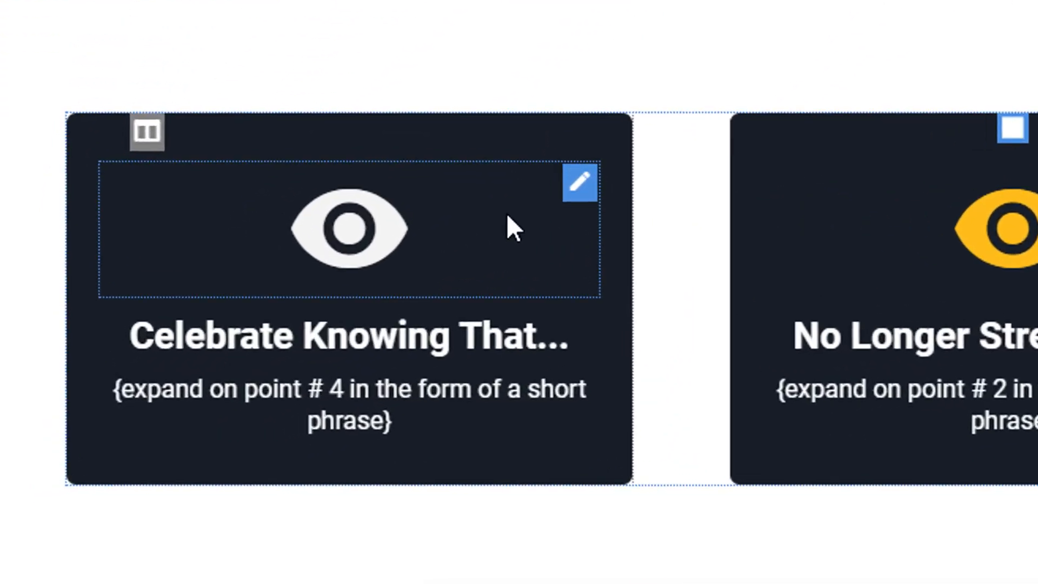
- Copy the first card's white icon style and paste it onto the second and third eye icons
click(292, 352)
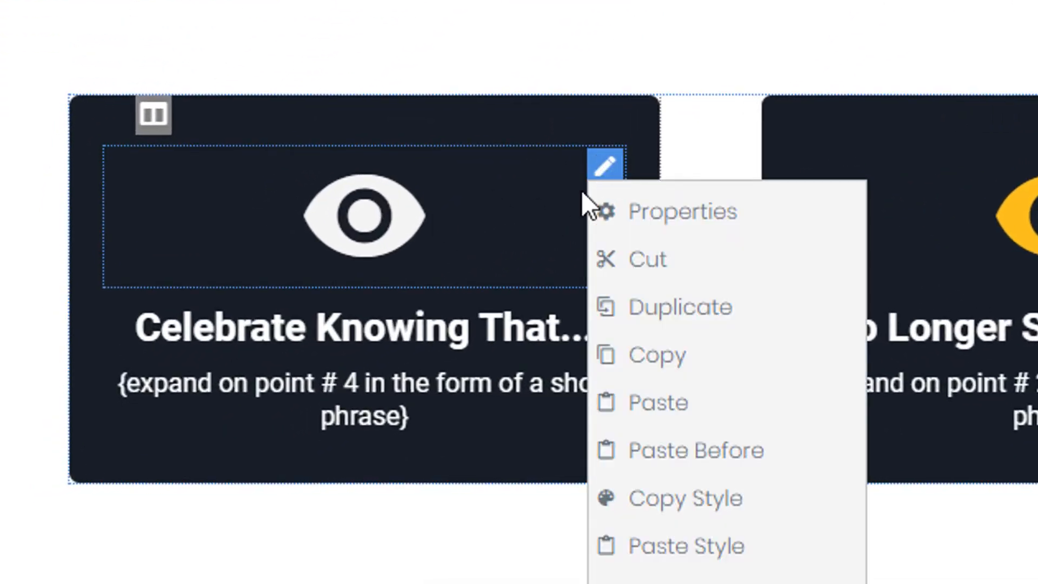
mouse_move(597, 170)
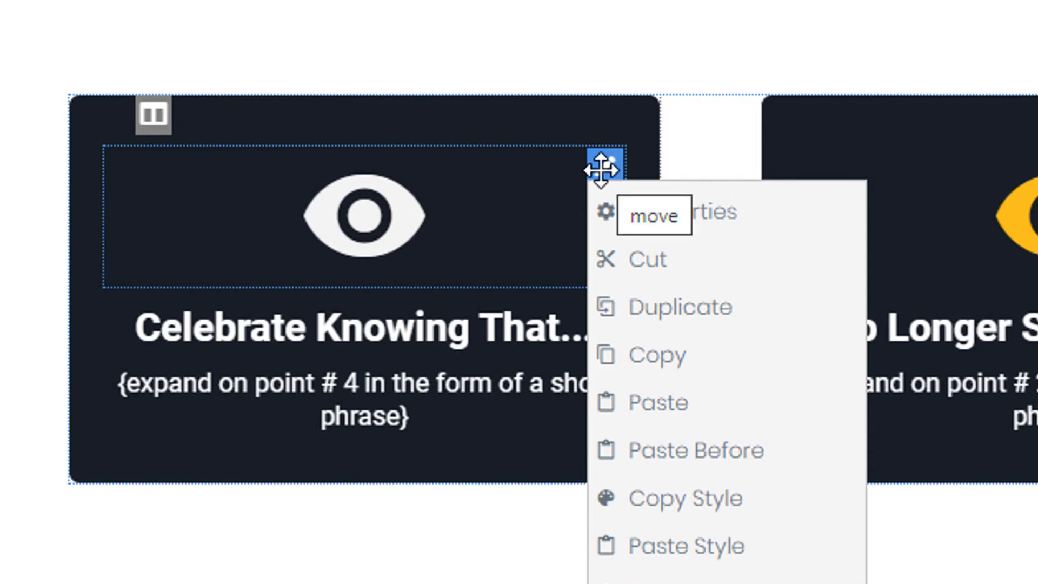
click(701, 514)
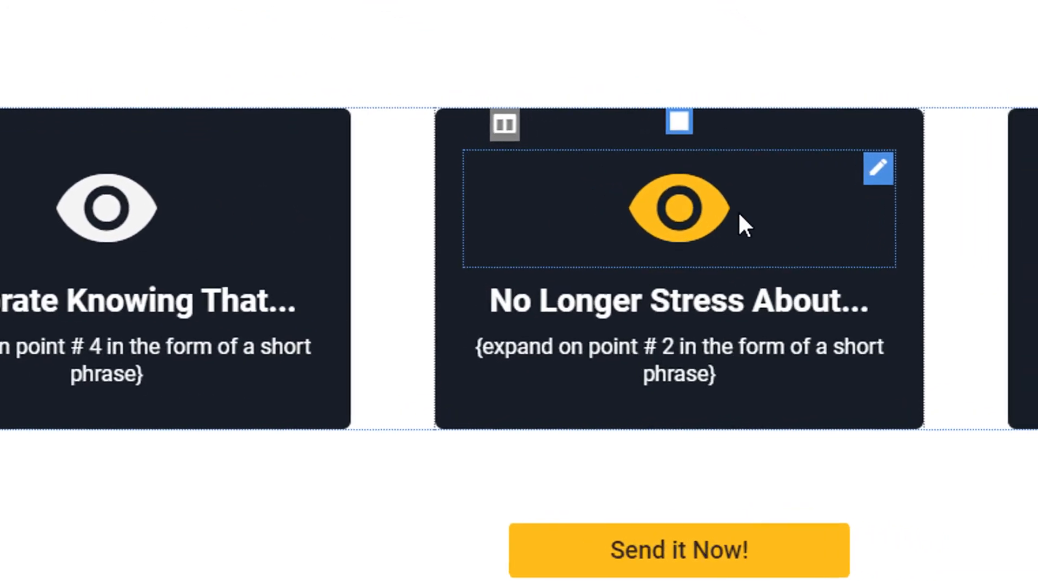
click(935, 202)
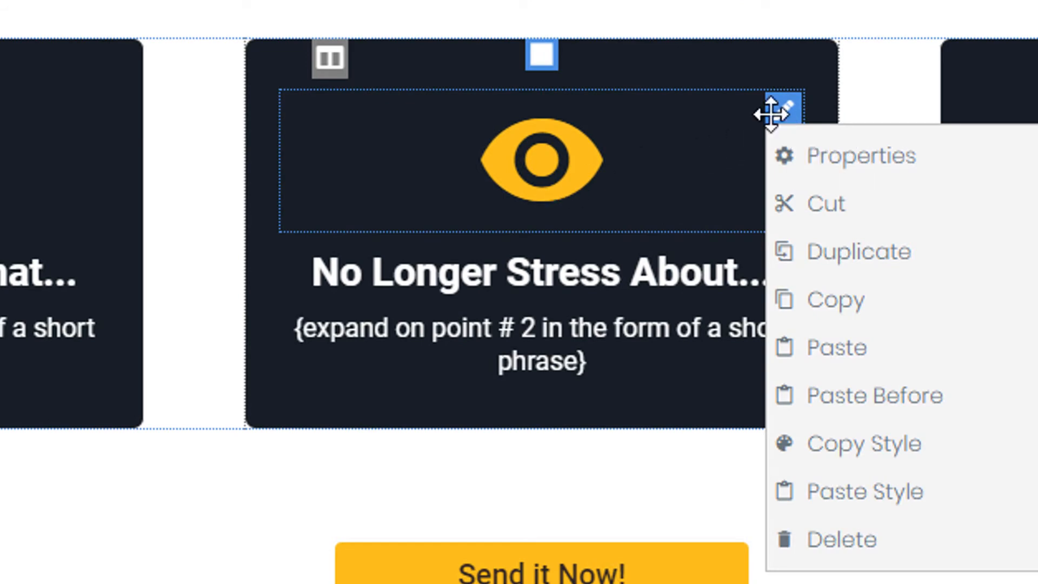
click(853, 500)
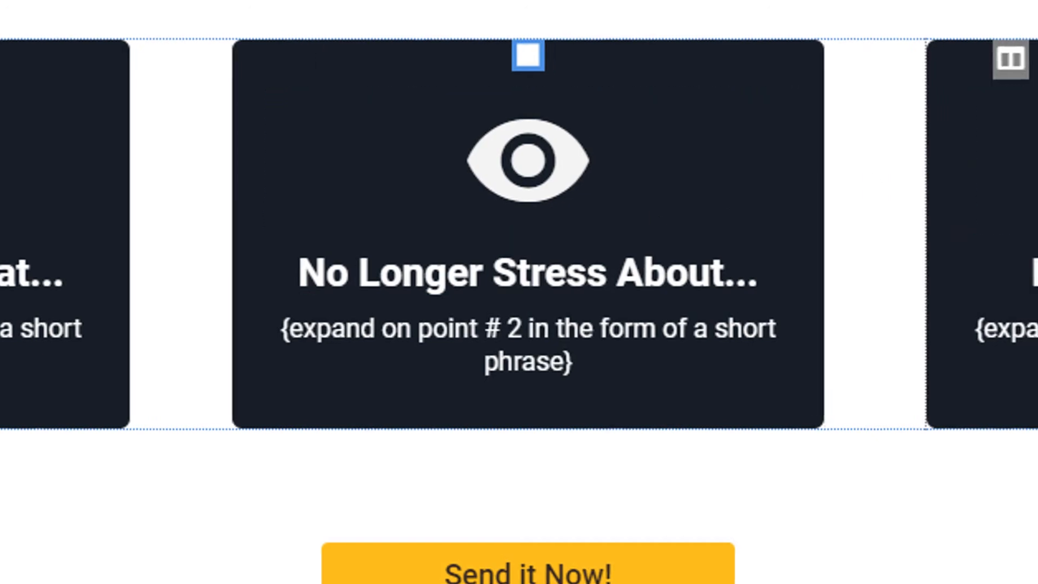
right_click(980, 139)
click(465, 331)
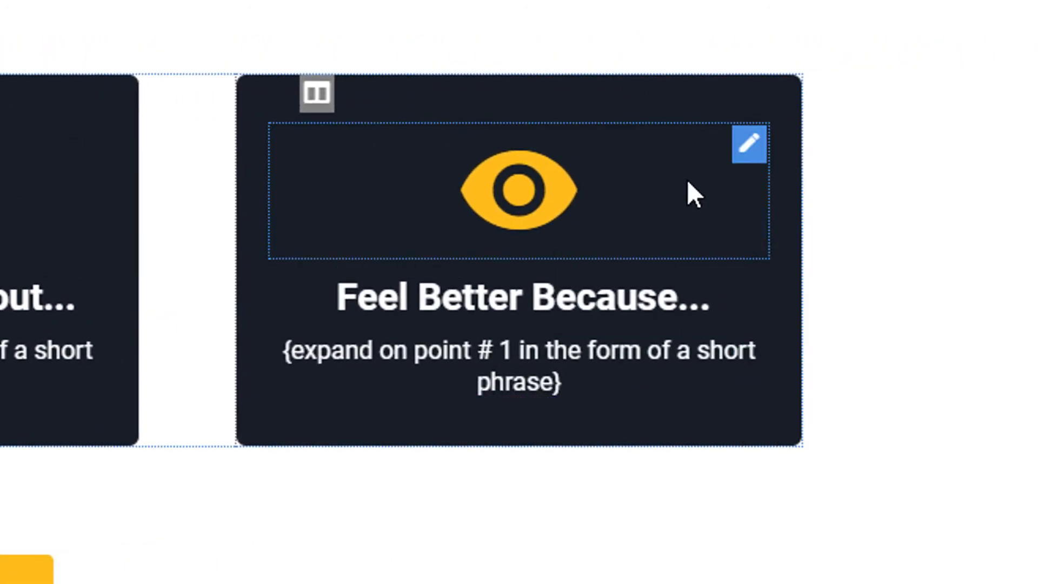
right_click(758, 148)
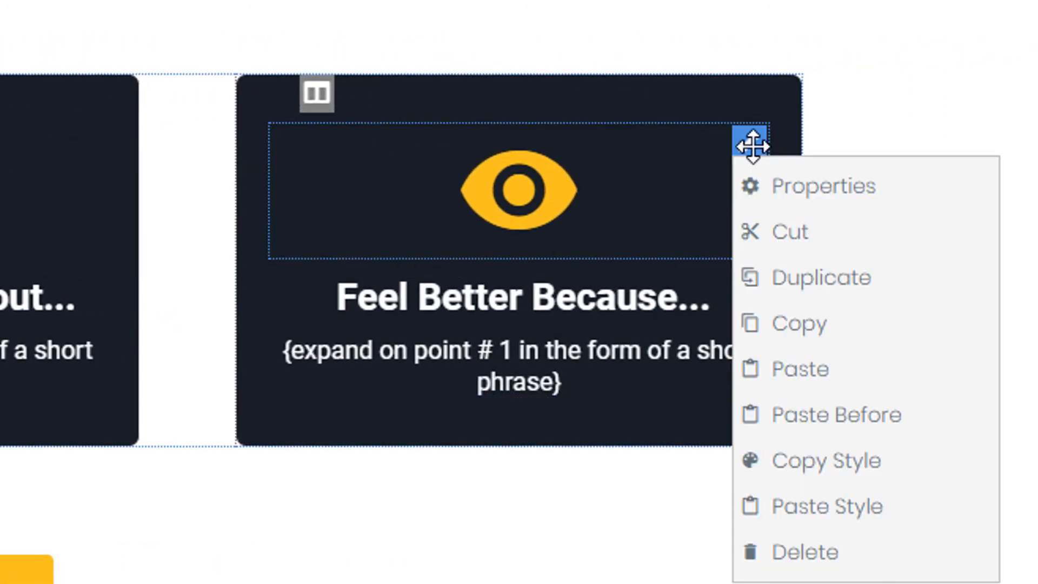
click(788, 515)
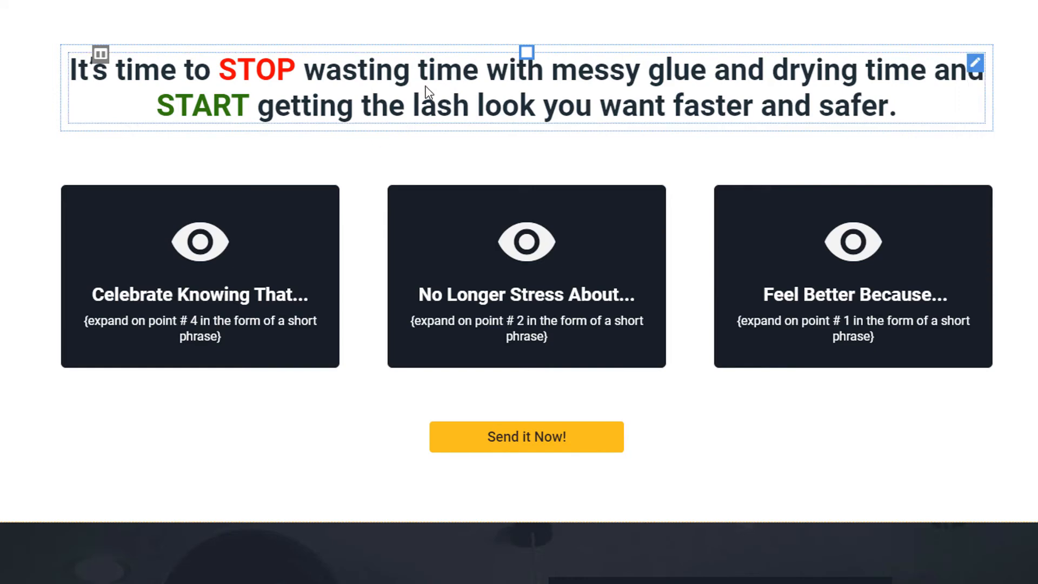
click(973, 63)
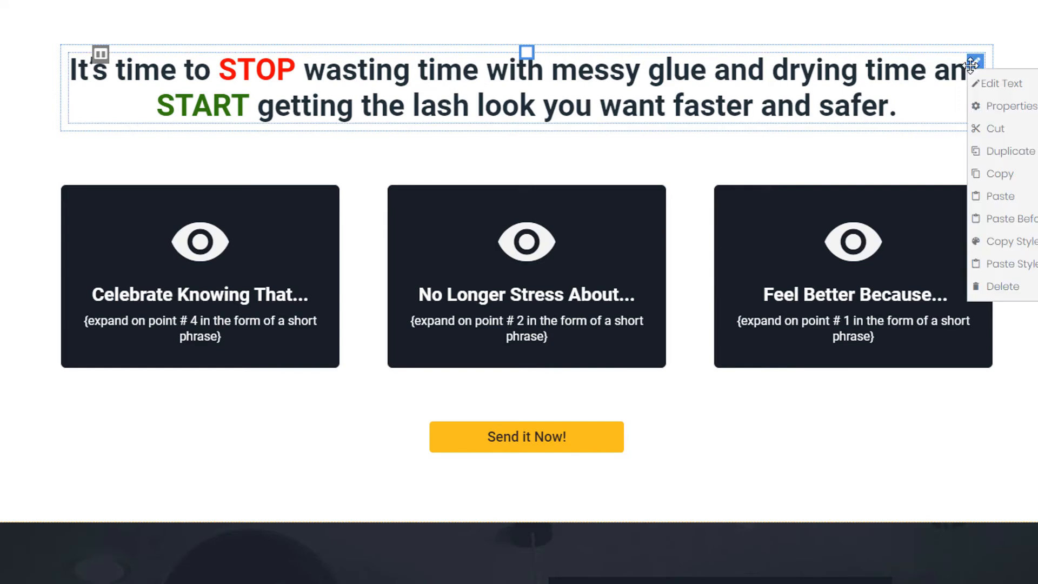
click(1016, 242)
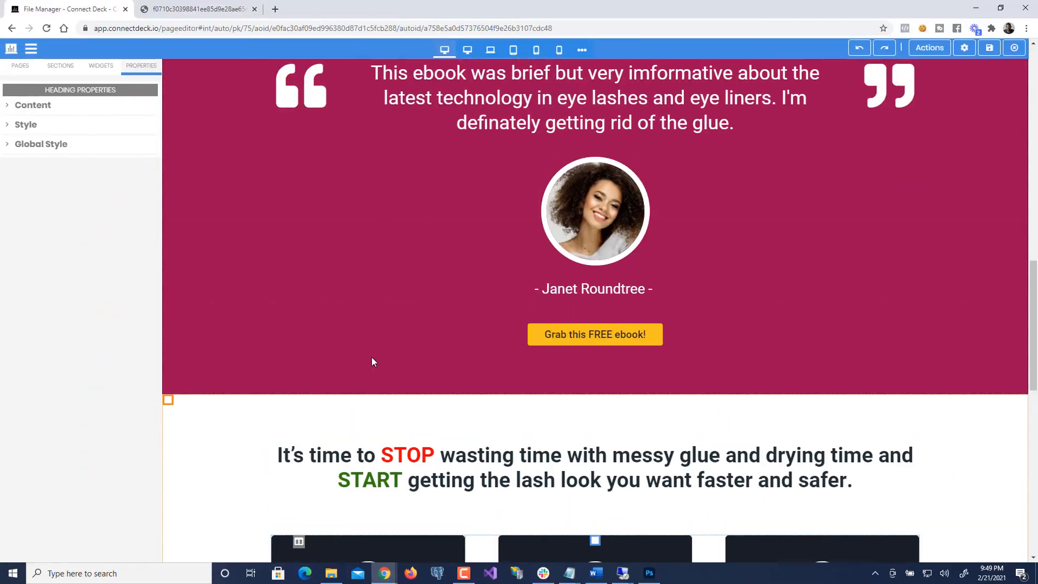
scroll(372, 357, up, 8)
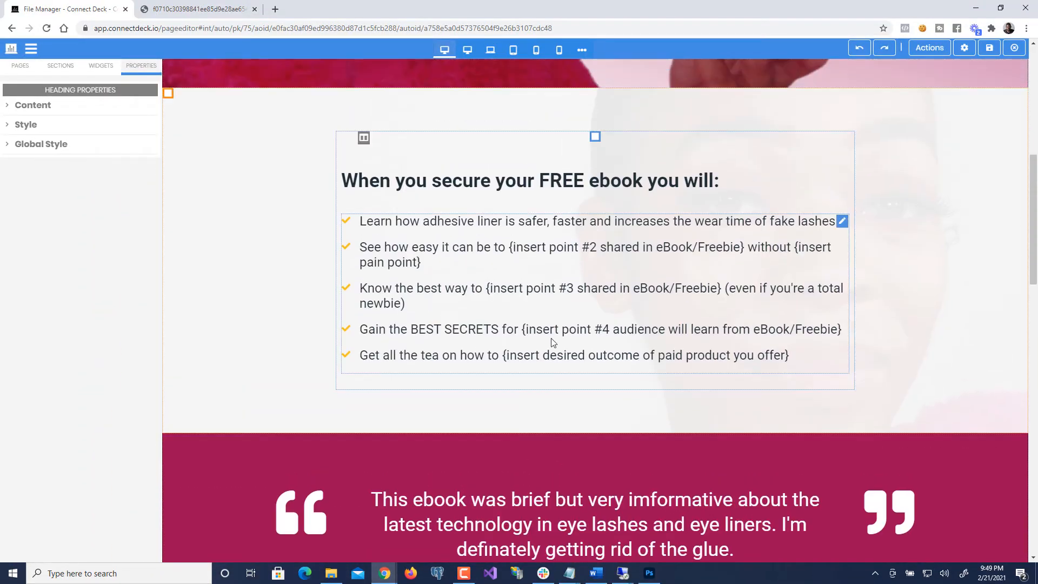
- Scroll past the three eye-icon cards and select the 'Send it Now!' button to view its properties
scroll(475, 352, down, 1)
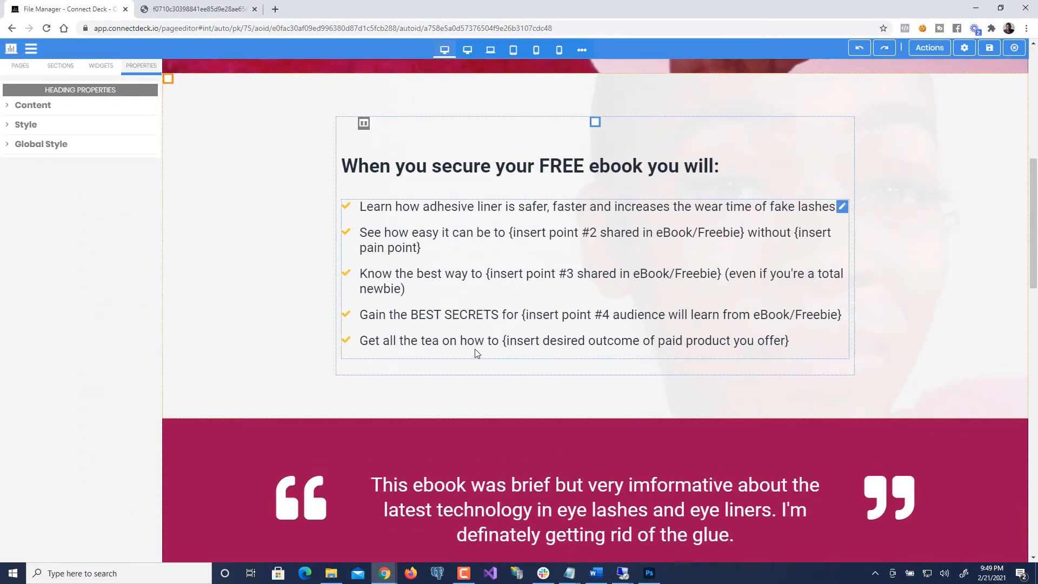
scroll(476, 352, down, 8)
scroll(354, 522, down, 3)
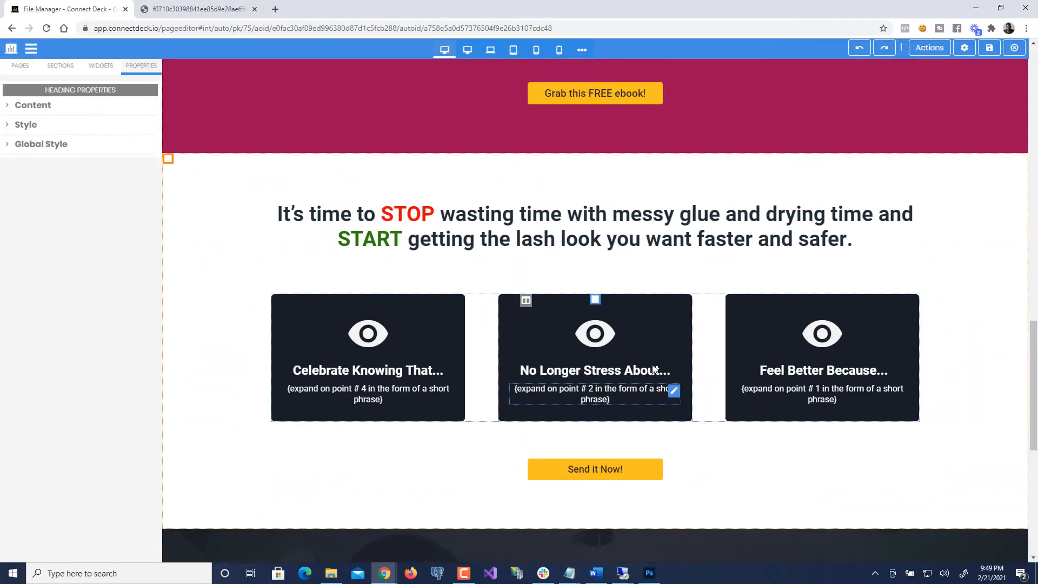
scroll(652, 366, up, 10)
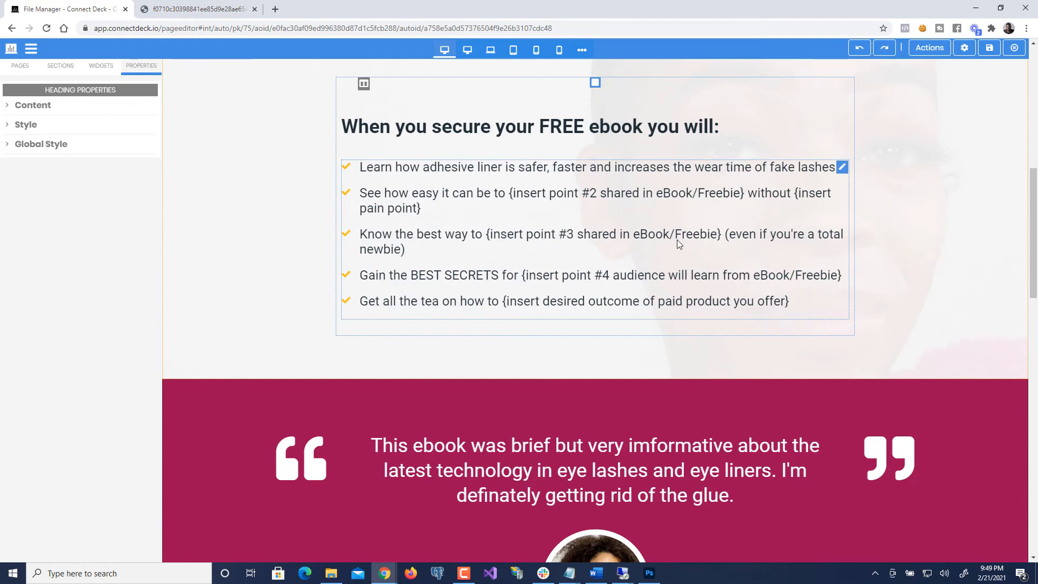
scroll(678, 241, down, 9)
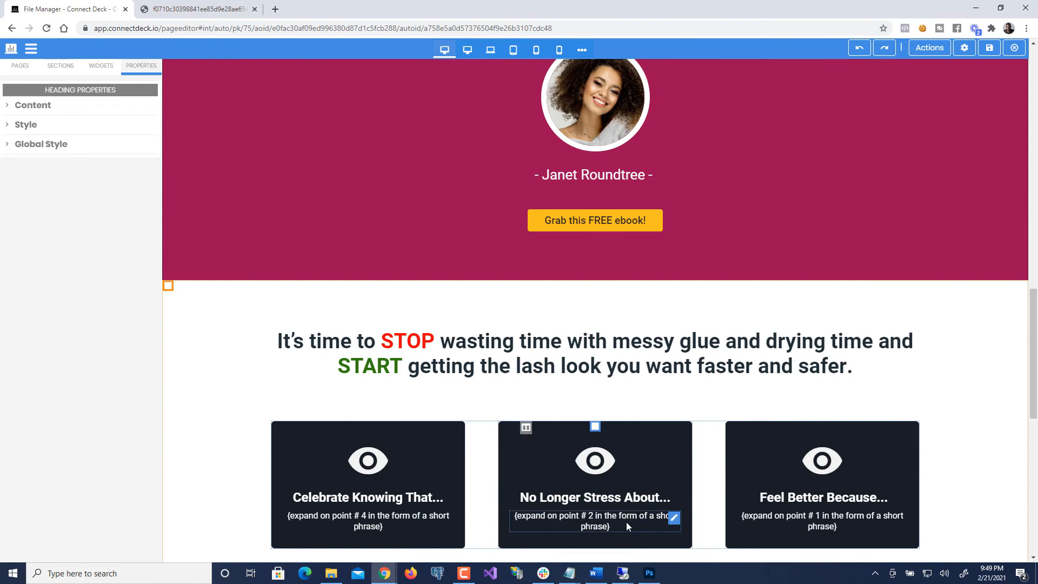
scroll(625, 520, down, 3)
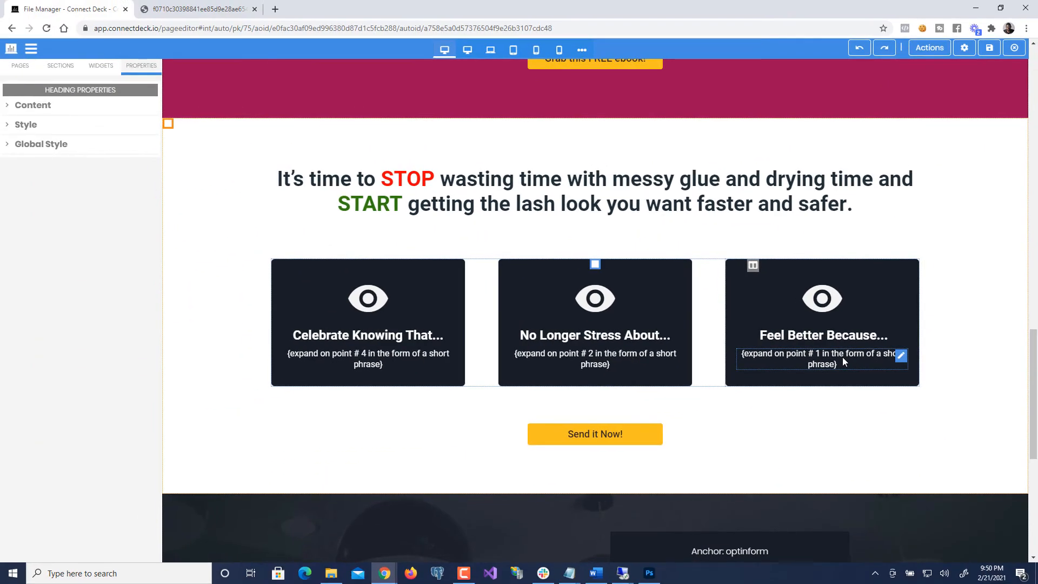
scroll(842, 357, down, 1)
scroll(844, 361, down, 1)
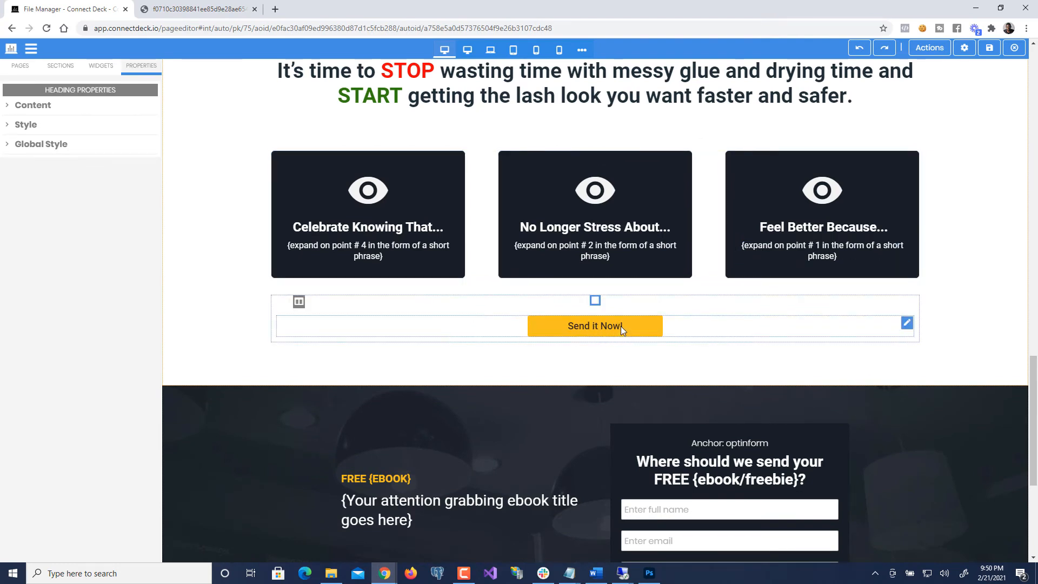
click(593, 328)
- Scroll up and down the page to locate the optinform anchor above the opt-in form
scroll(594, 328, down, 4)
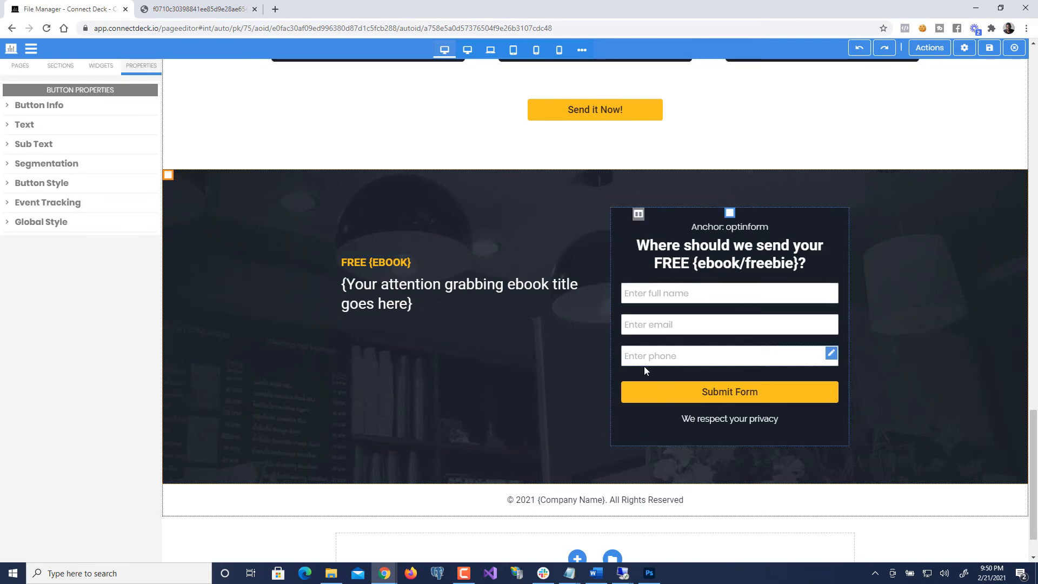
scroll(635, 371, up, 10)
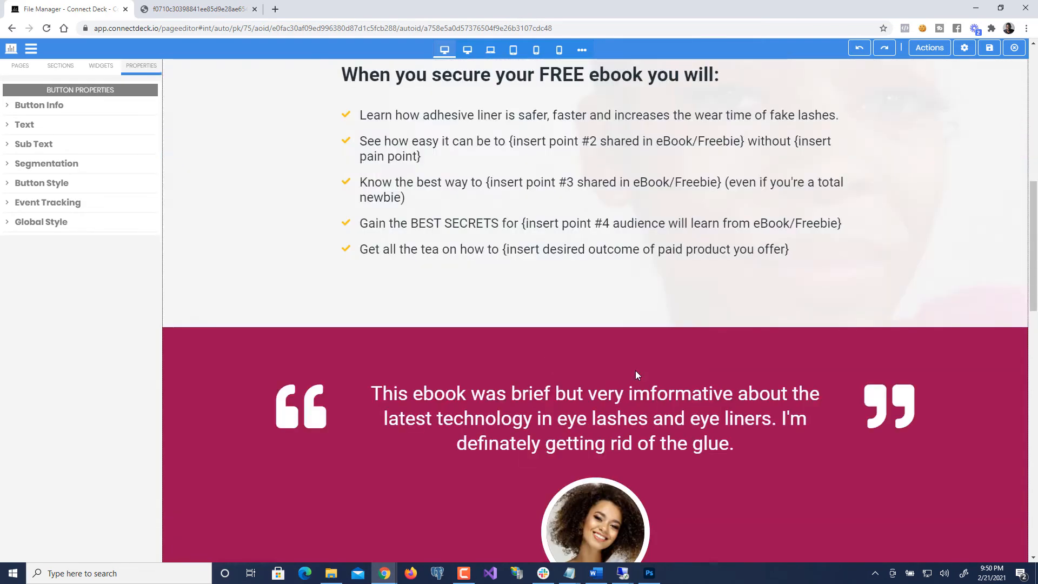
scroll(635, 371, up, 5)
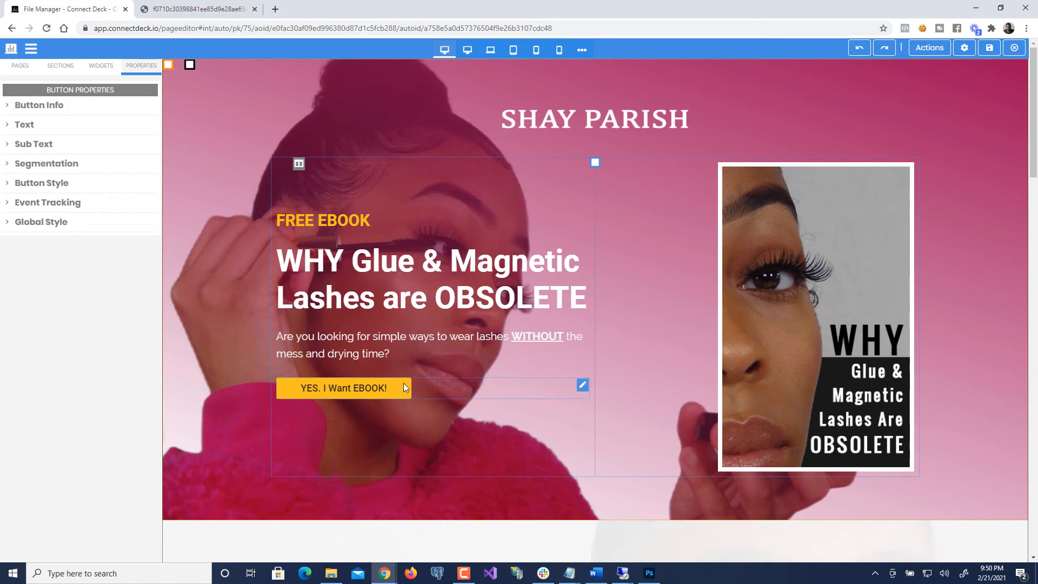
scroll(404, 387, down, 15)
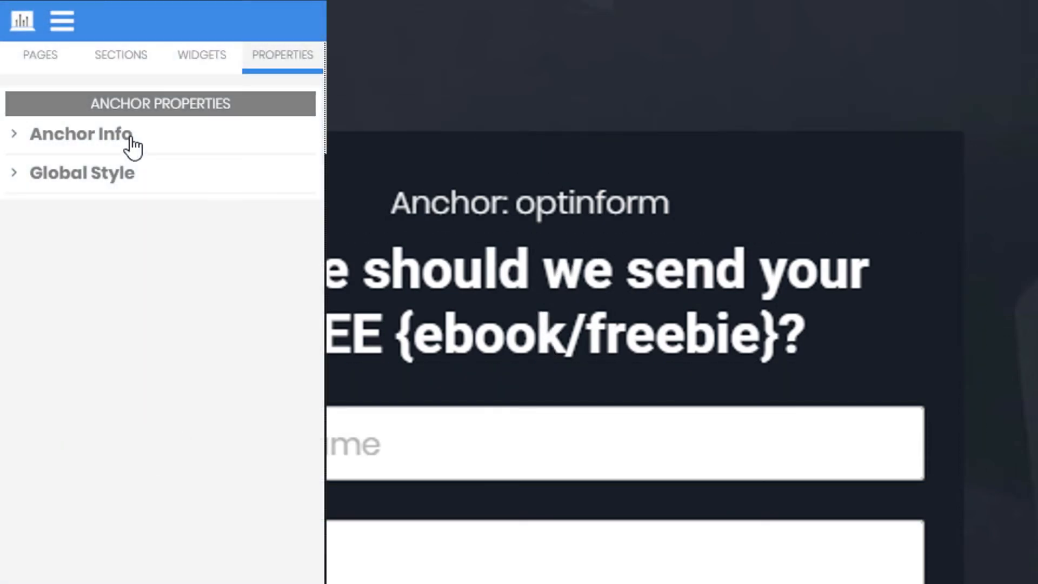
click(132, 142)
drag(148, 221, 5, 227)
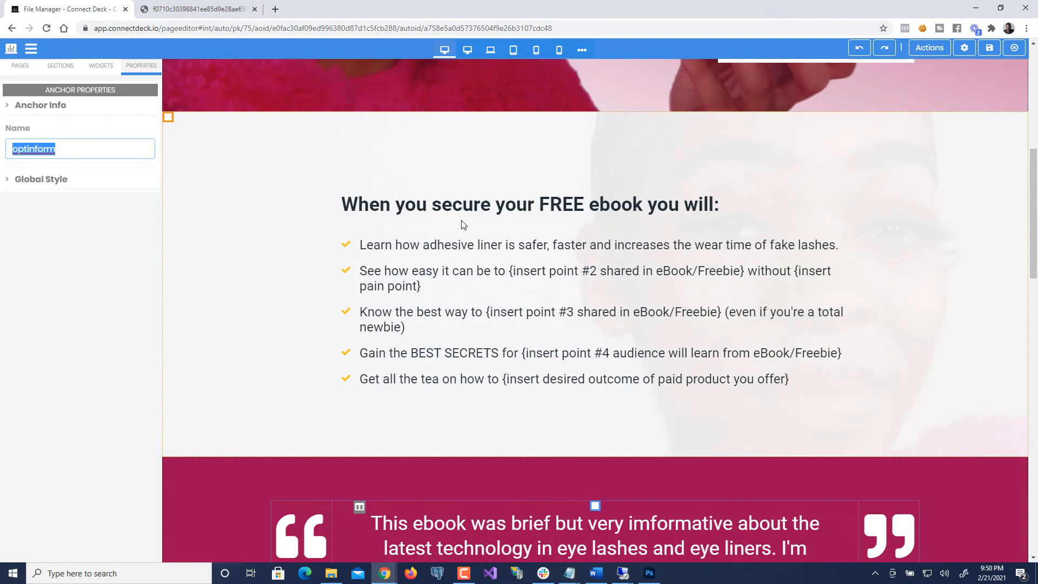
scroll(463, 224, up, 10)
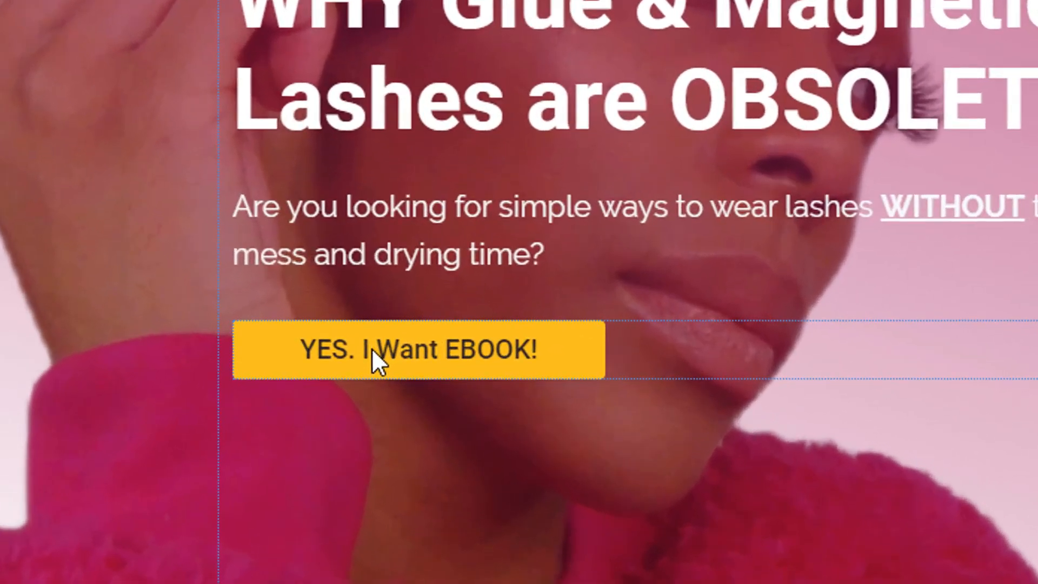
click(372, 349)
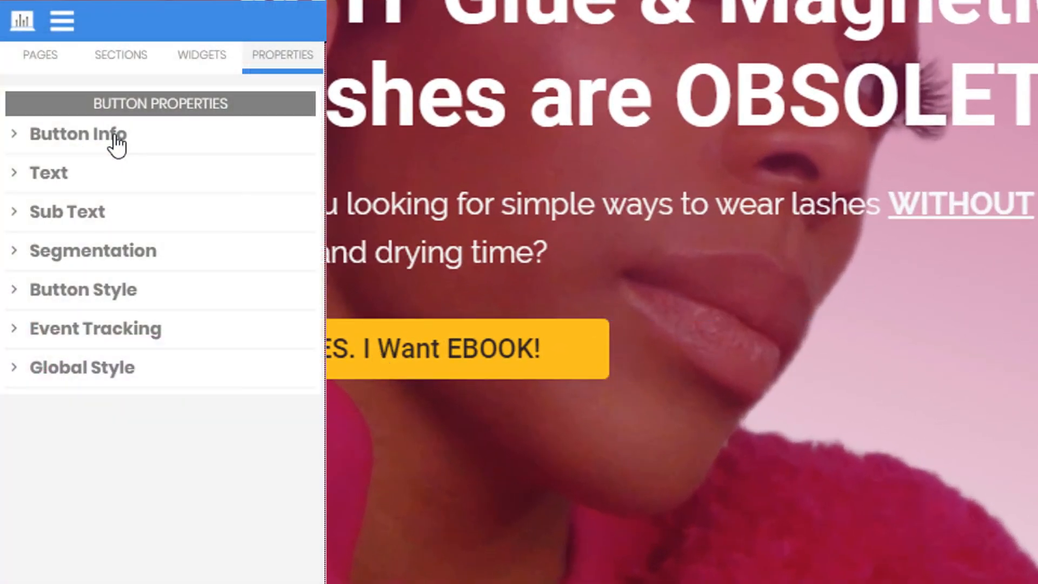
click(115, 139)
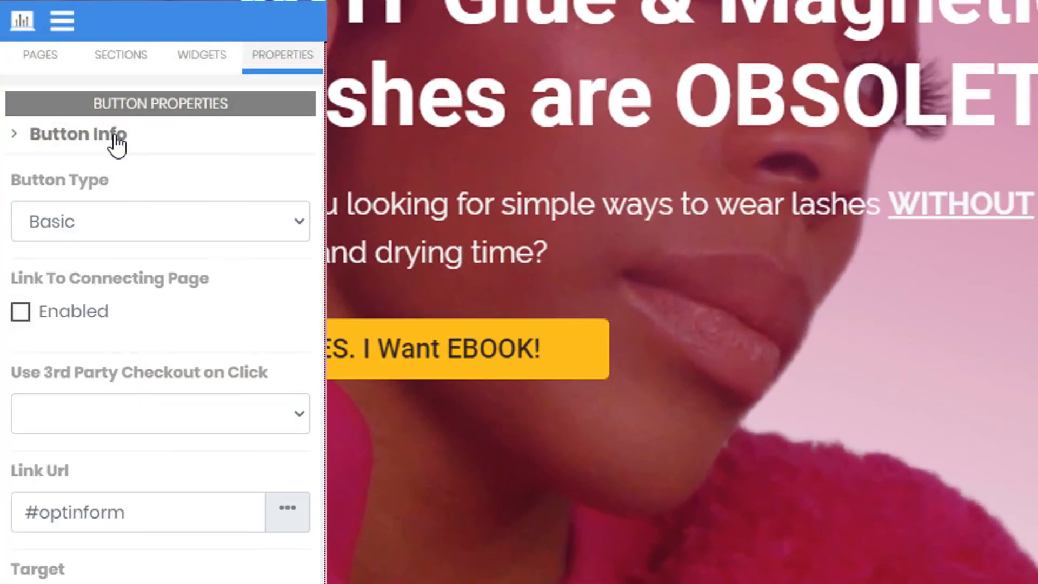
scroll(92, 471, down, 1)
drag(87, 381, 3, 373)
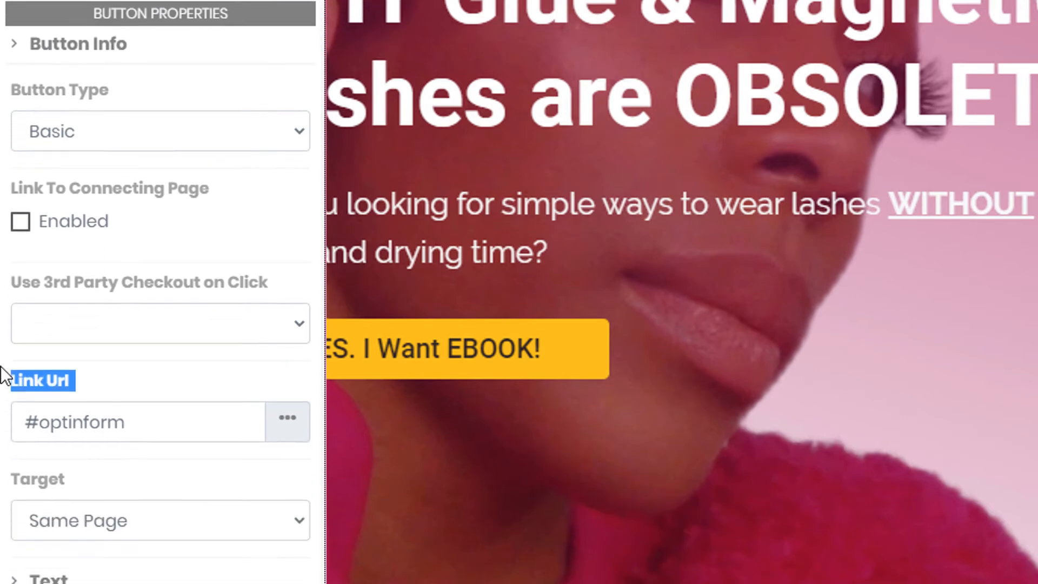
scroll(33, 352, down, 1)
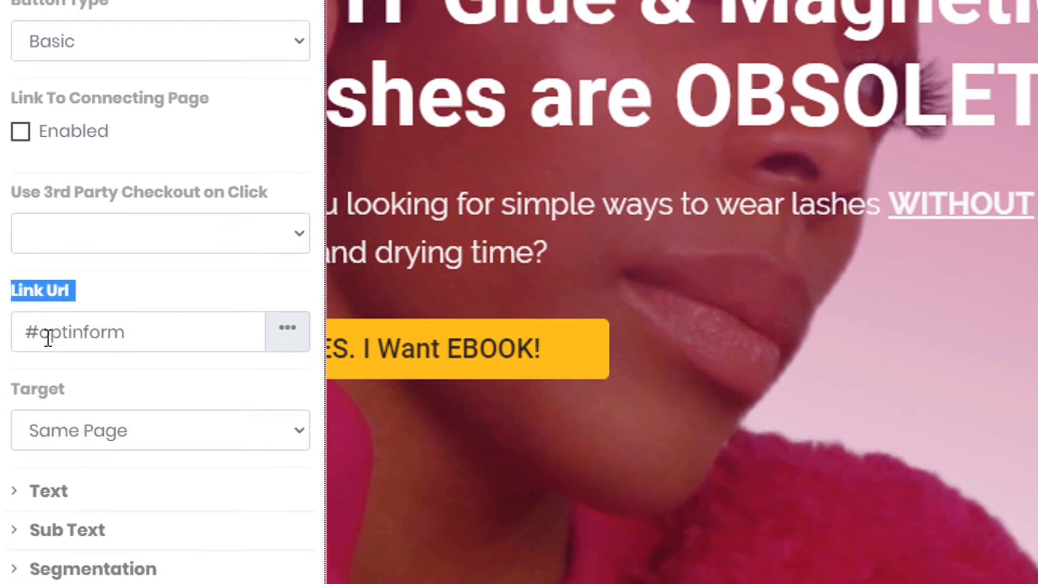
click(125, 332)
drag(124, 332, 44, 337)
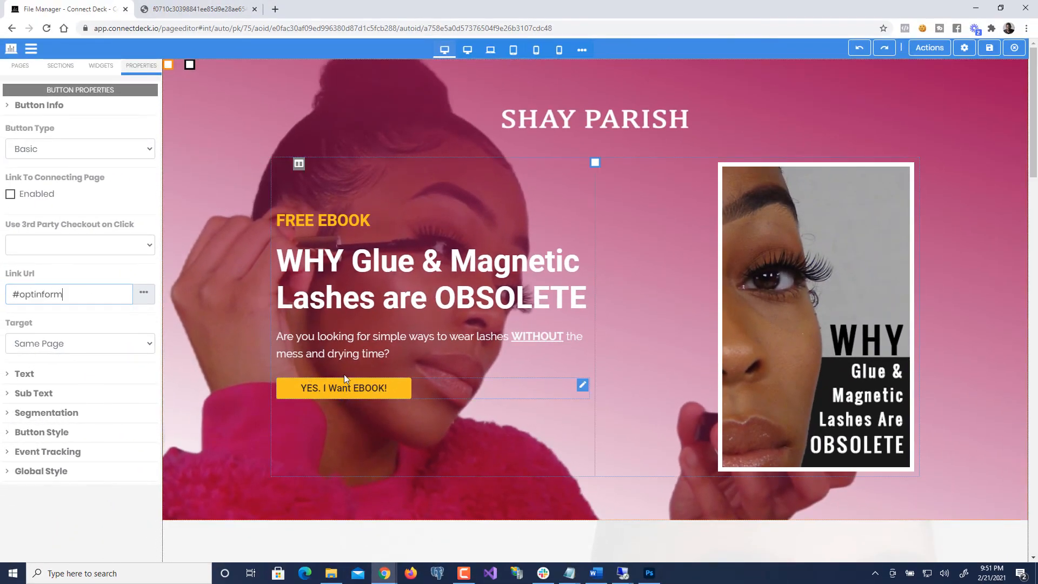
scroll(324, 359, down, 20)
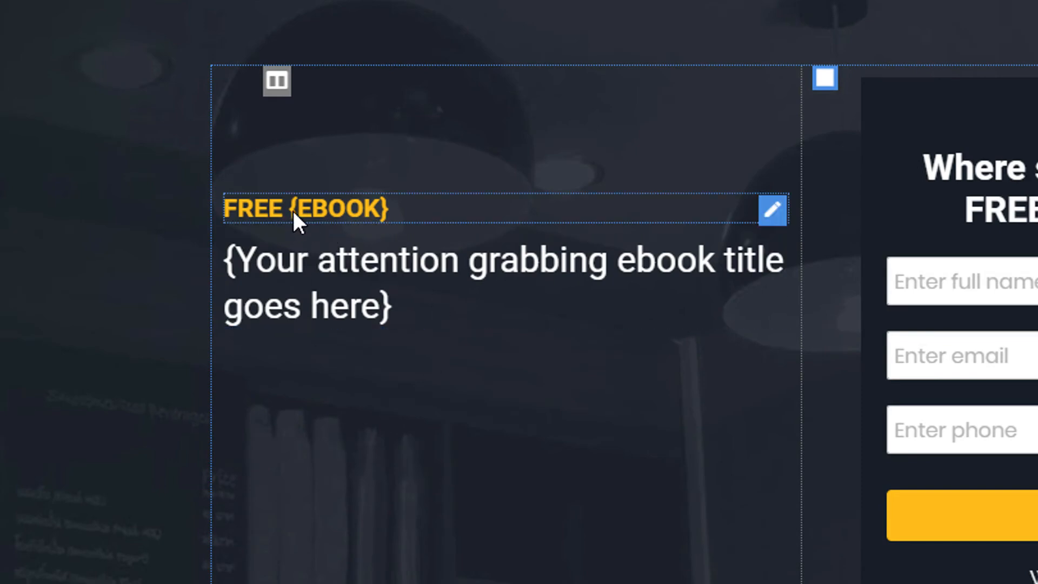
- Remove the curly braces so the heading reads 'FREE EBOOK'
click(293, 210)
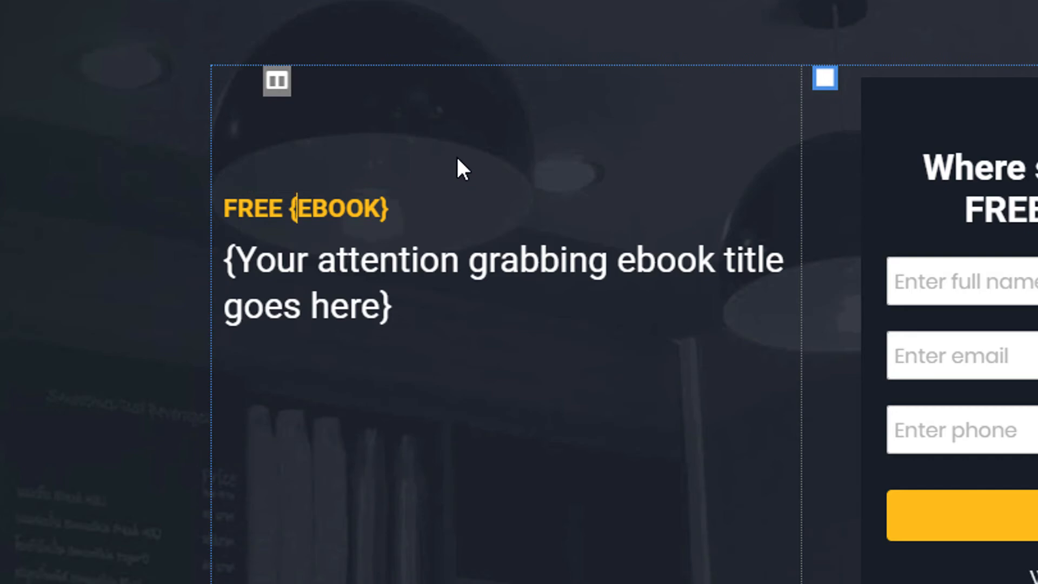
key(BackSpace)
key(End)
key(BackSpace)
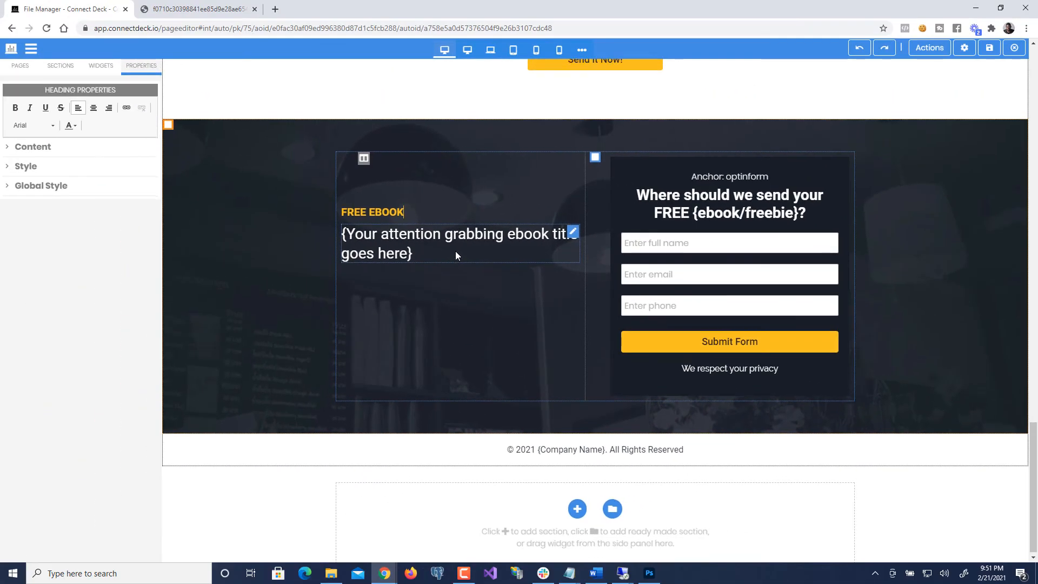
- Paste 'WHY Glue & Magnetic Lashes are OBSOLETE' over the placeholder ebook title
scroll(455, 250, up, 20)
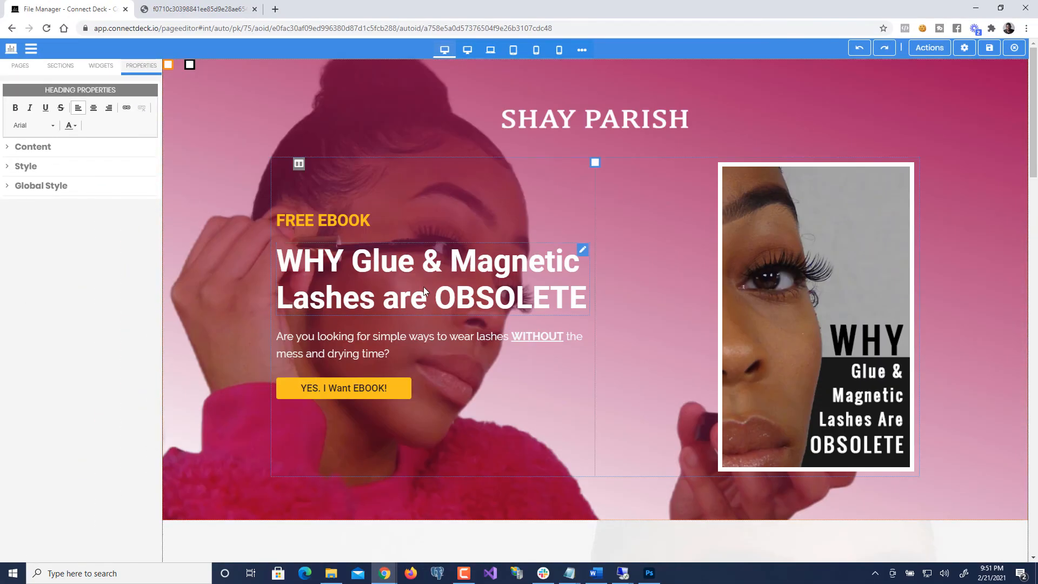
triple_click(423, 289)
key(ctrl+c)
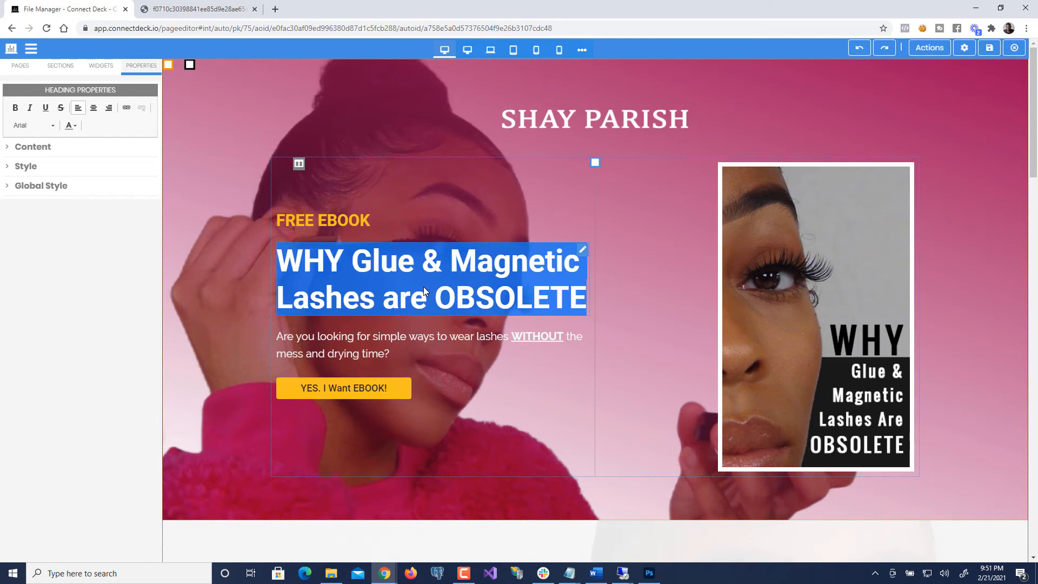
click(103, 345)
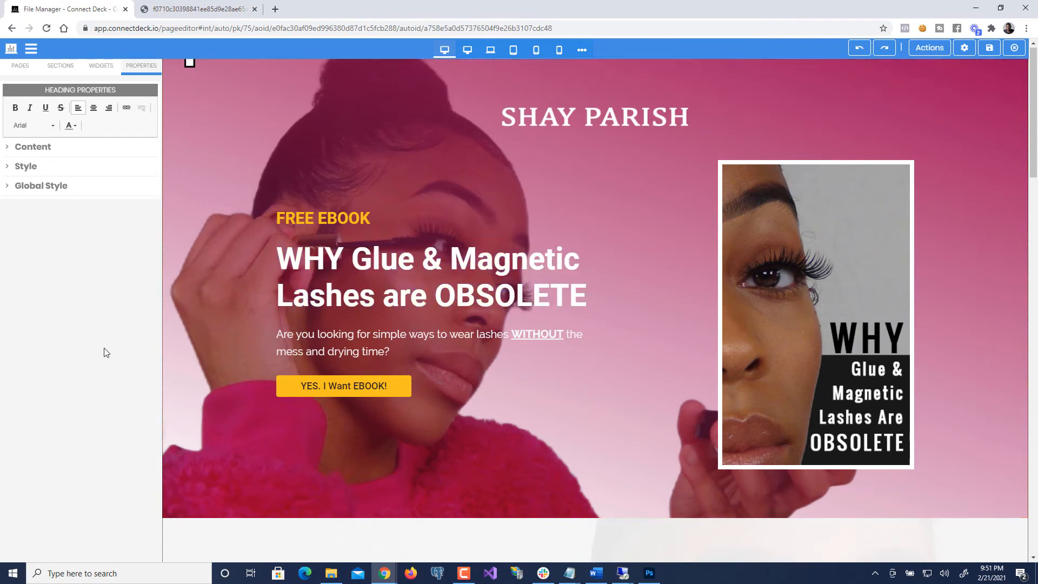
scroll(103, 349, down, 20)
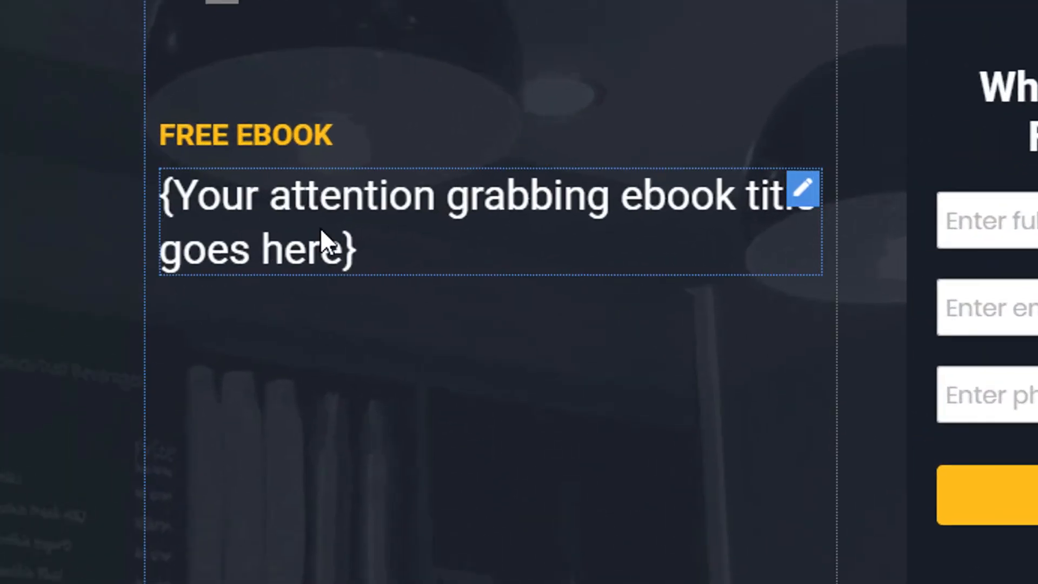
click(320, 228)
key(ctrl+a)
key(ctrl+v)
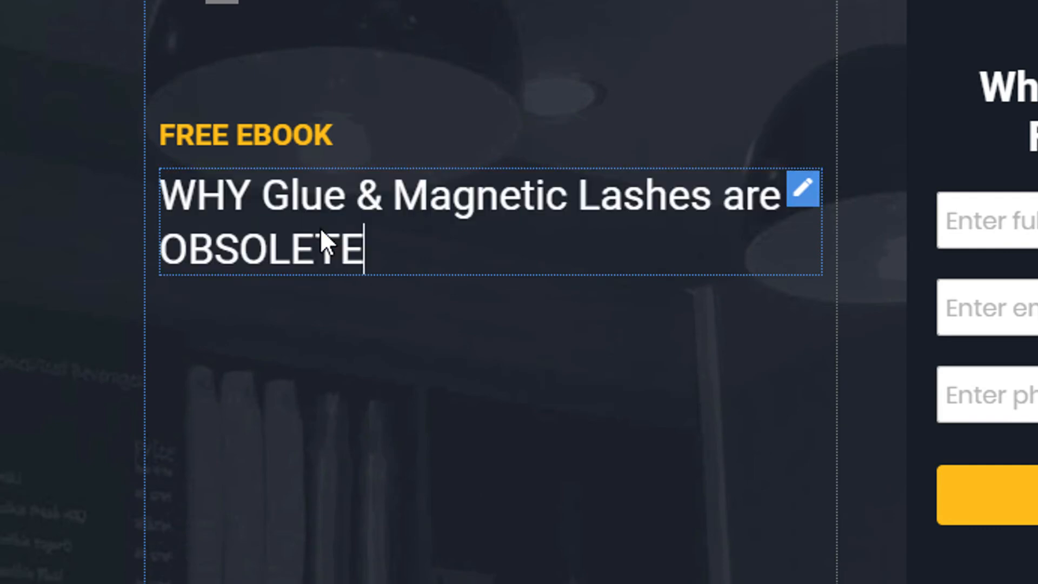
click(5, 265)
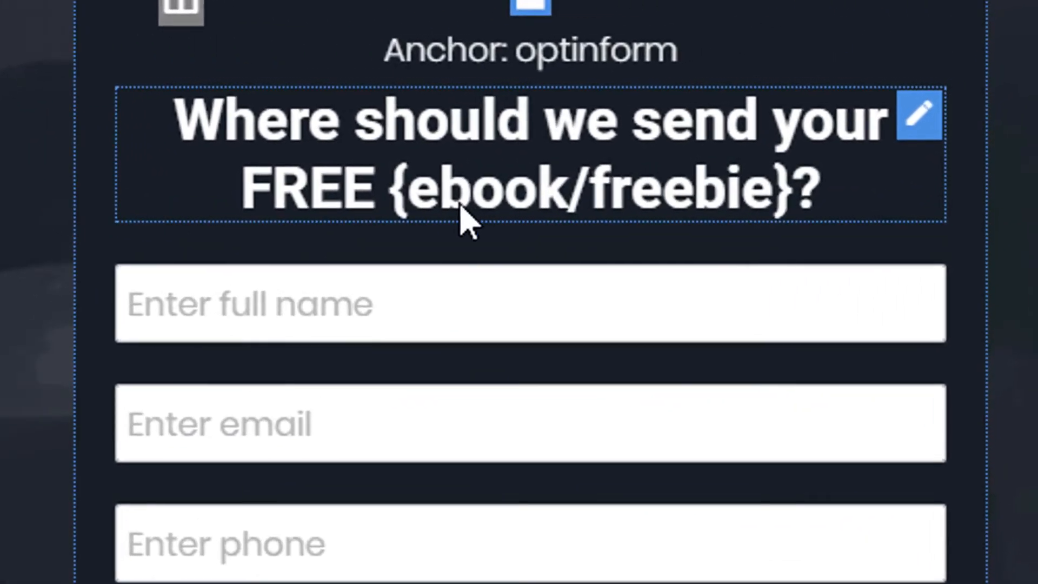
- Delete the curly braces around 'ebook/freebie' in the opt-in form heading
click(409, 199)
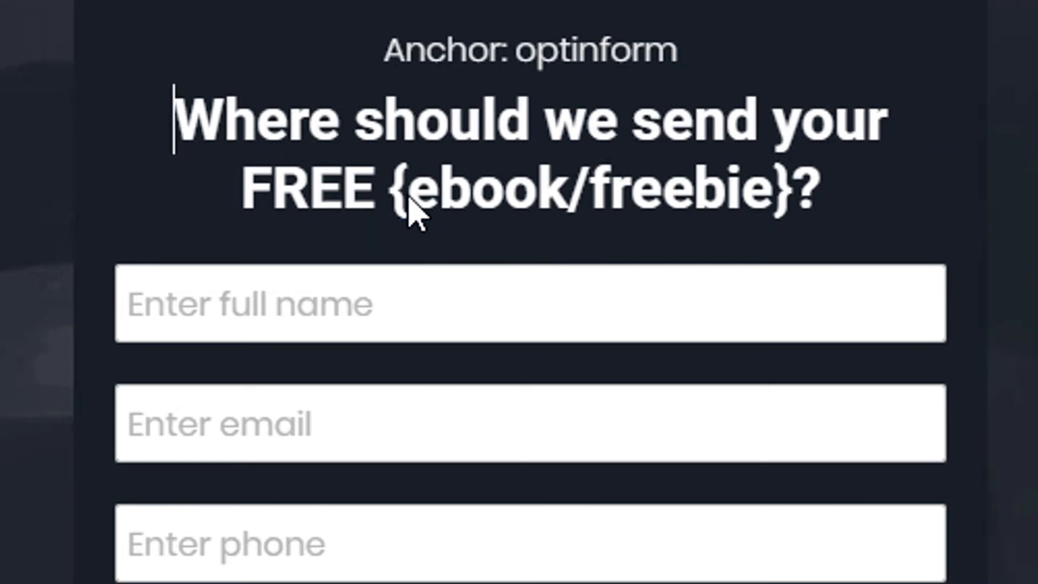
click(407, 198)
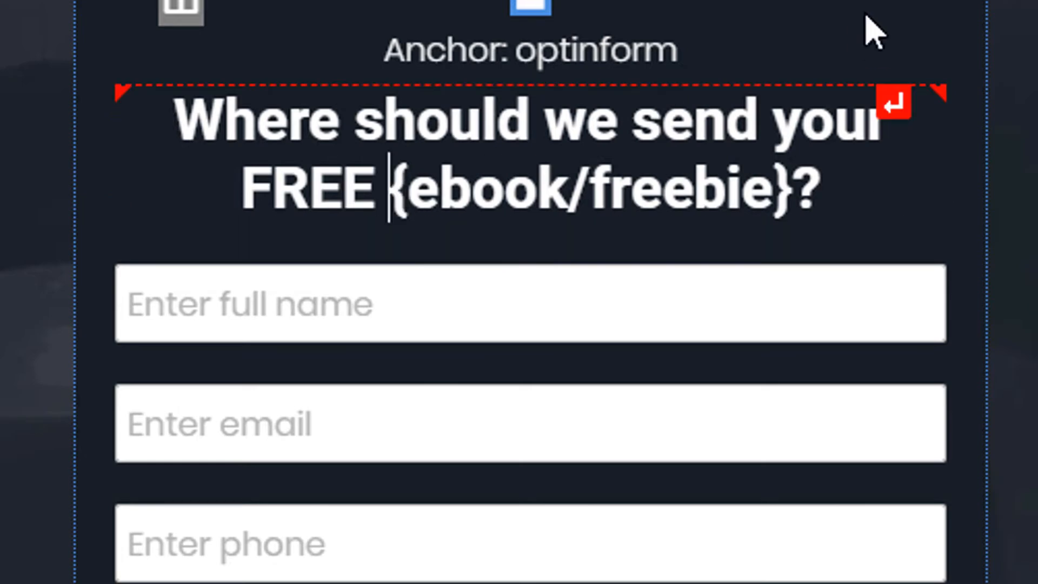
key(Delete)
key(End)
key(Left)
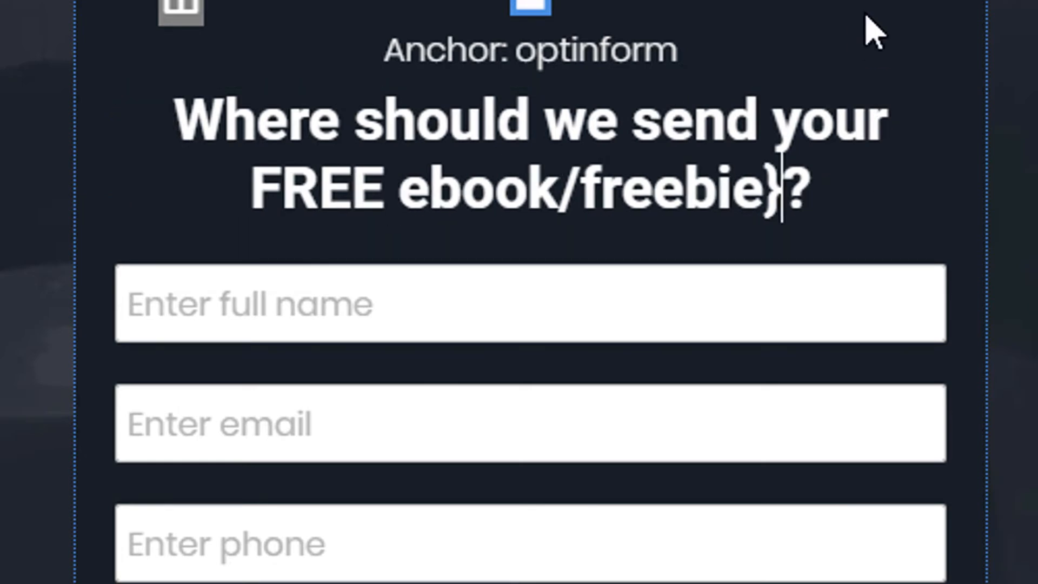
key(BackSpace)
key(BackSpace)
key(BackSpace)
key(BackSpace)
key(BackSpace)
key(BackSpace)
key(BackSpace)
key(BackSpace)
key(BackSpace)
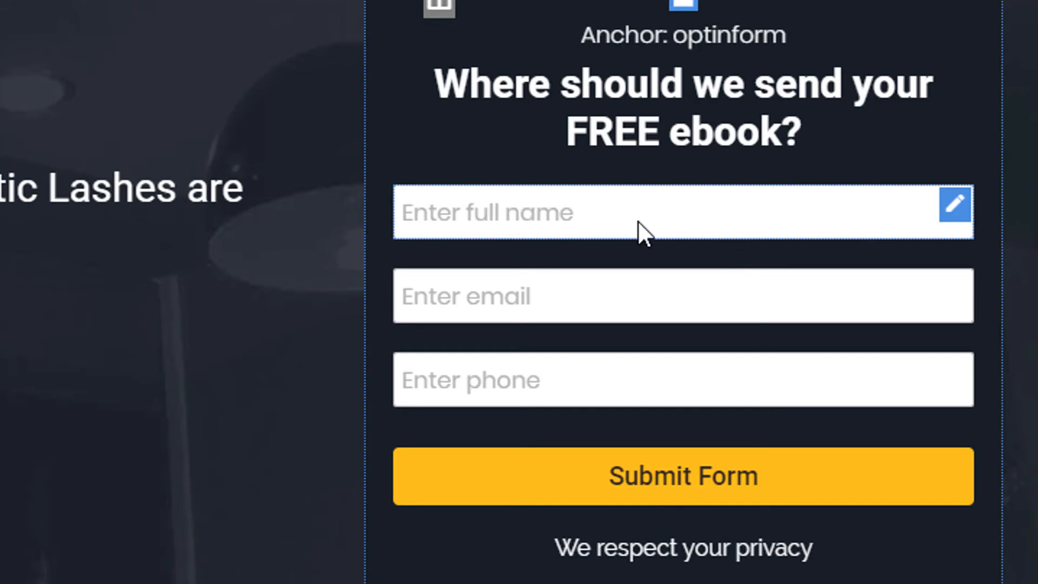
- Confirm the full name field's Form Id under Field Info reads form01
click(531, 201)
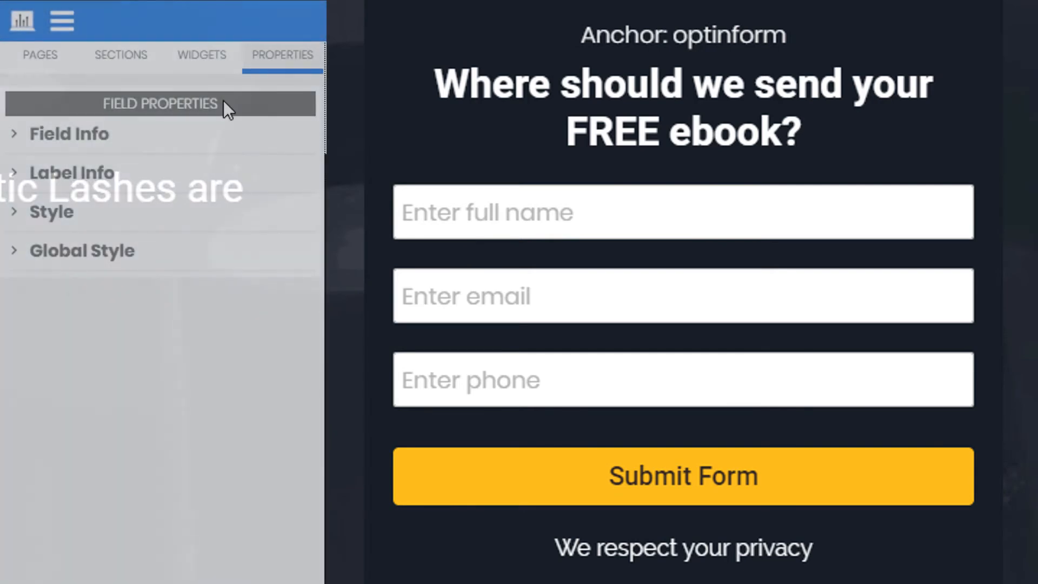
drag(224, 103, 98, 108)
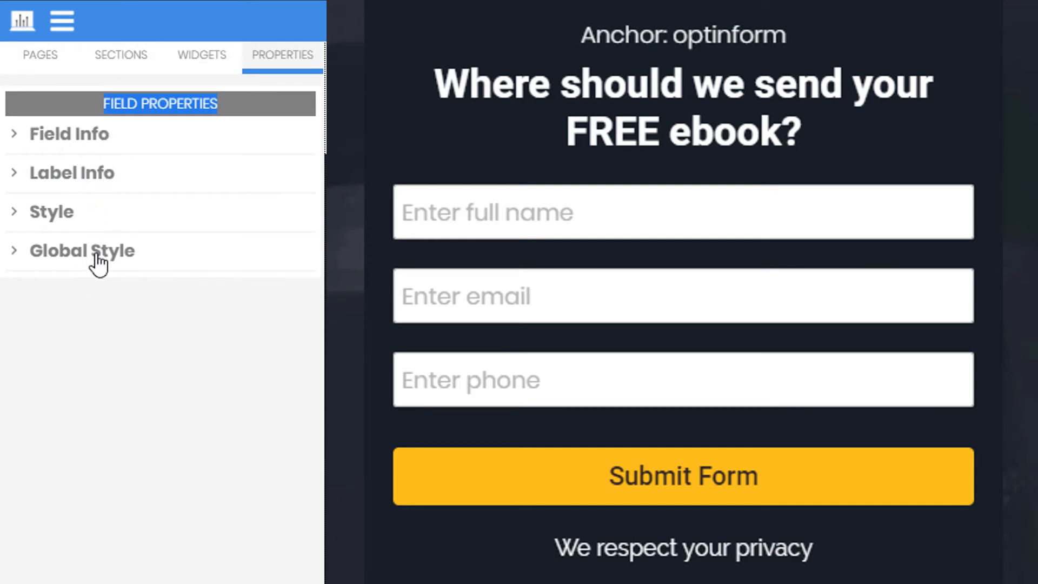
click(97, 145)
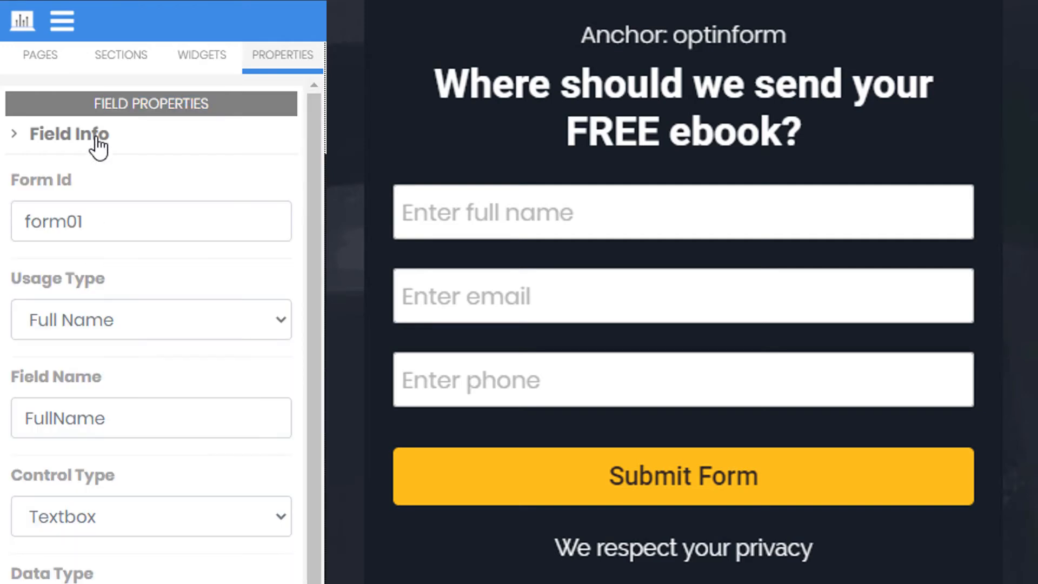
click(93, 221)
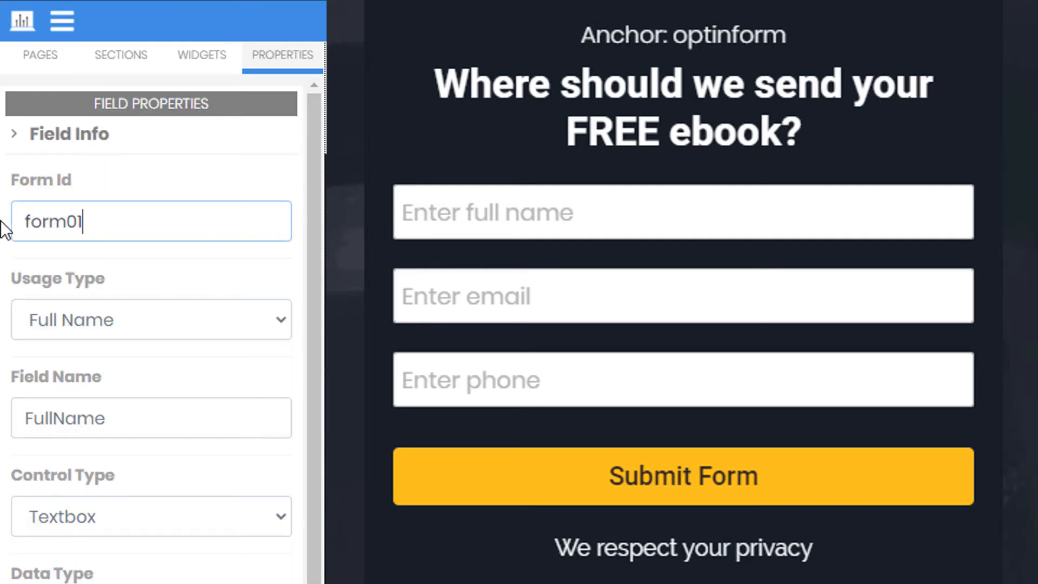
key(ctrl+a)
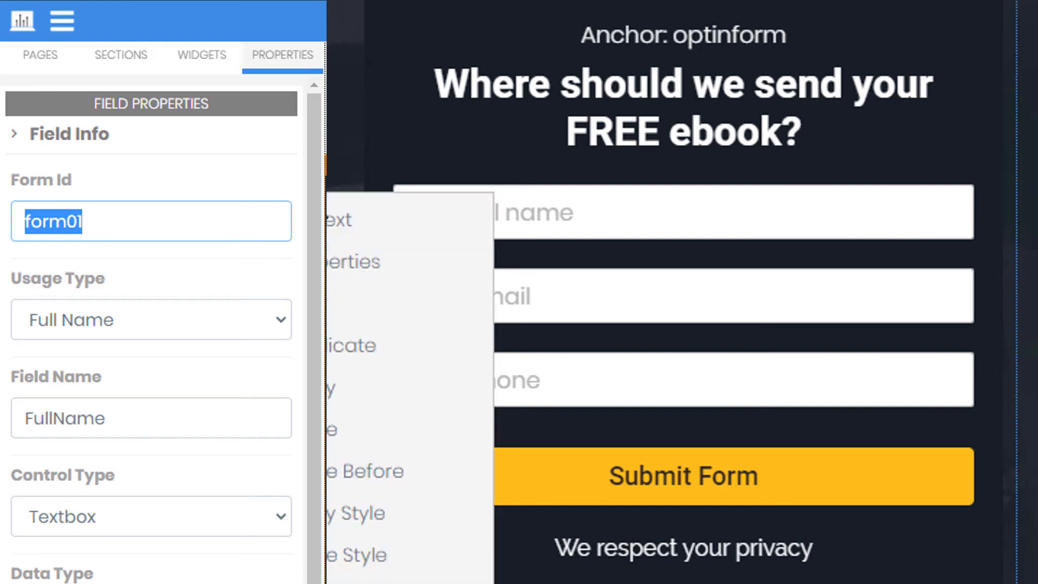
click(511, 221)
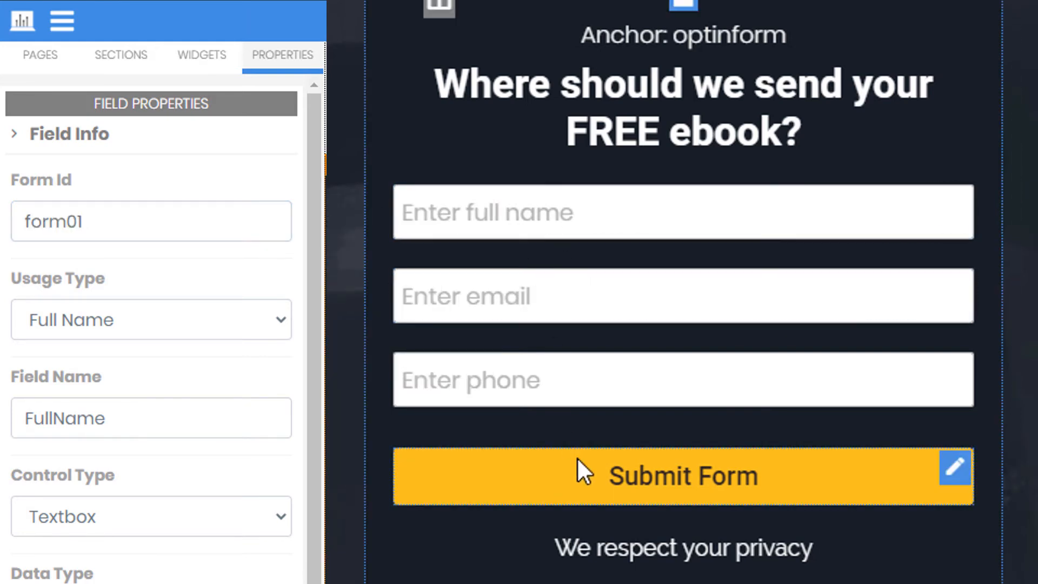
drag(155, 222, 1, 225)
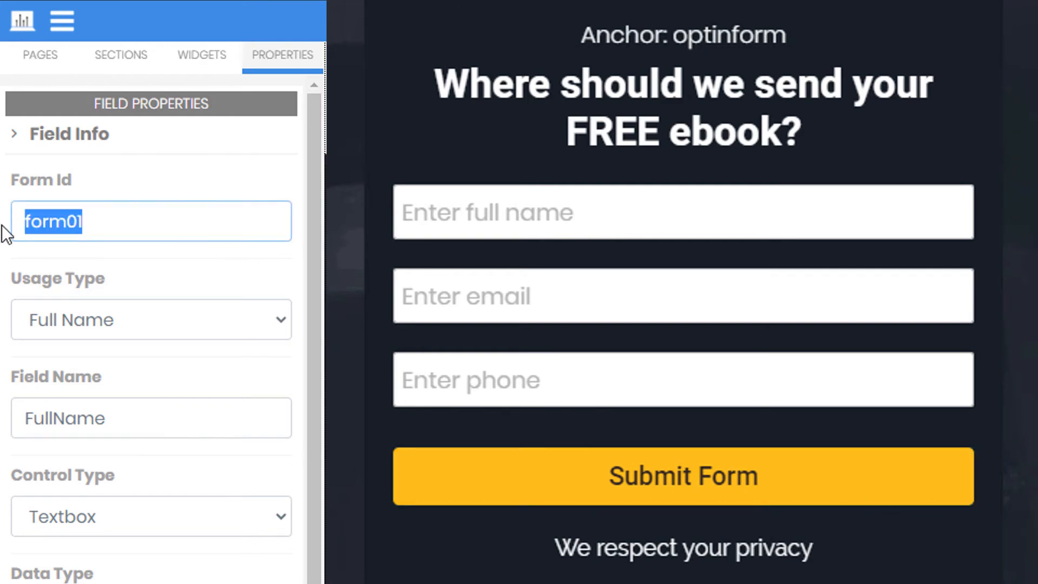
click(480, 217)
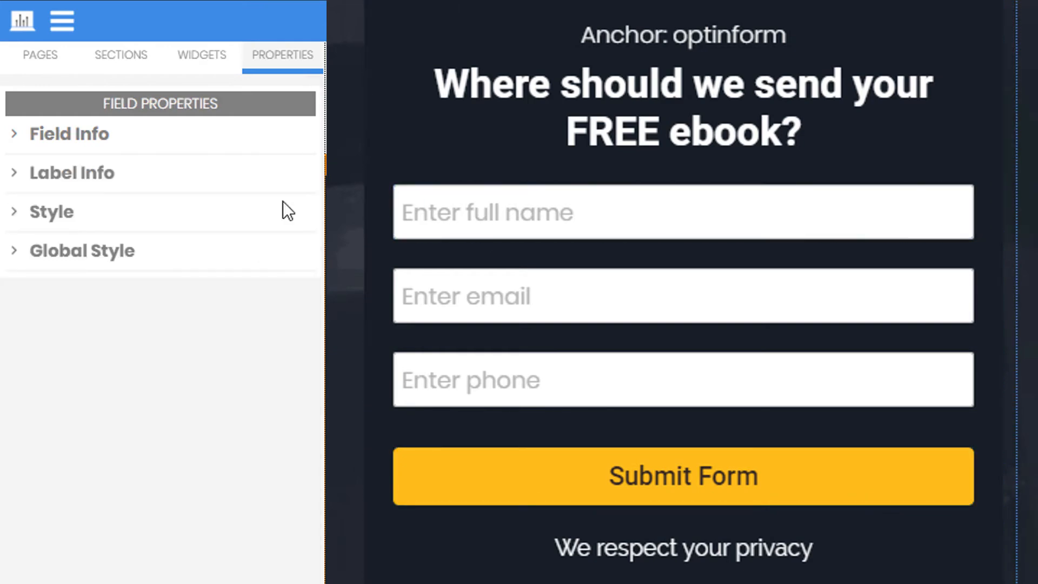
click(112, 143)
drag(102, 232, 5, 239)
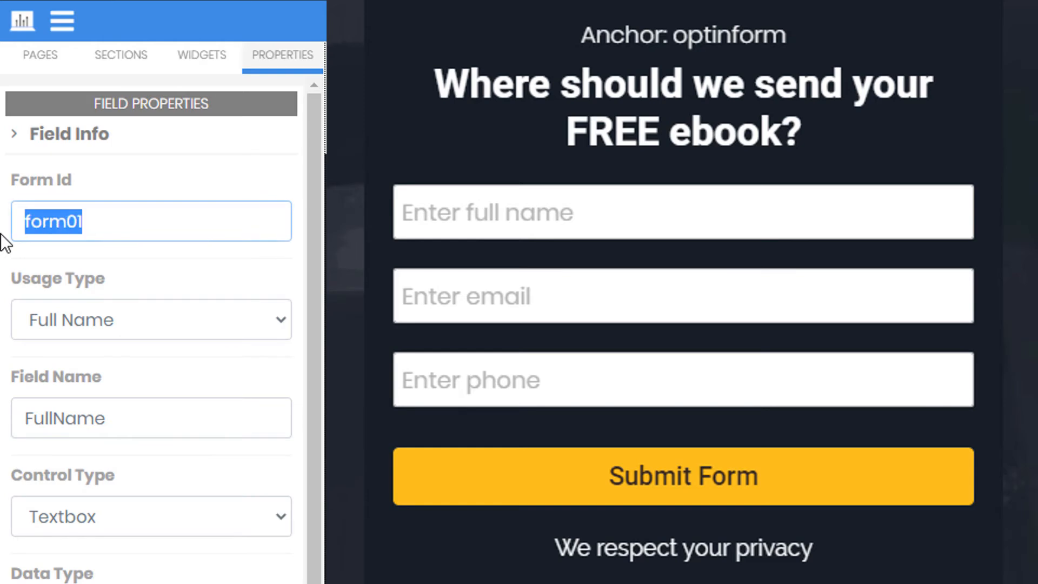
- Confirm the email field's Form Id is also form01
click(515, 290)
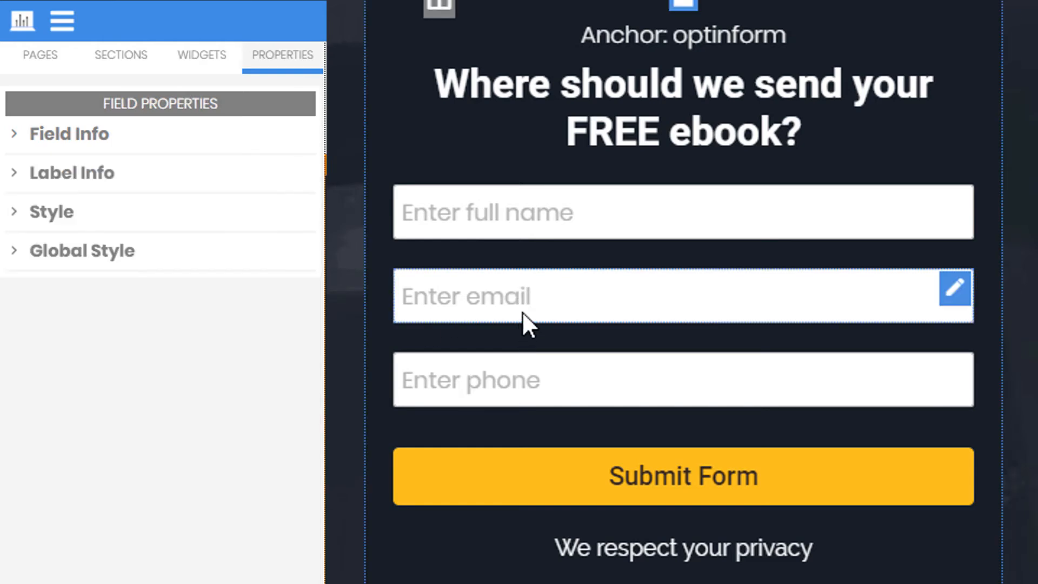
click(93, 141)
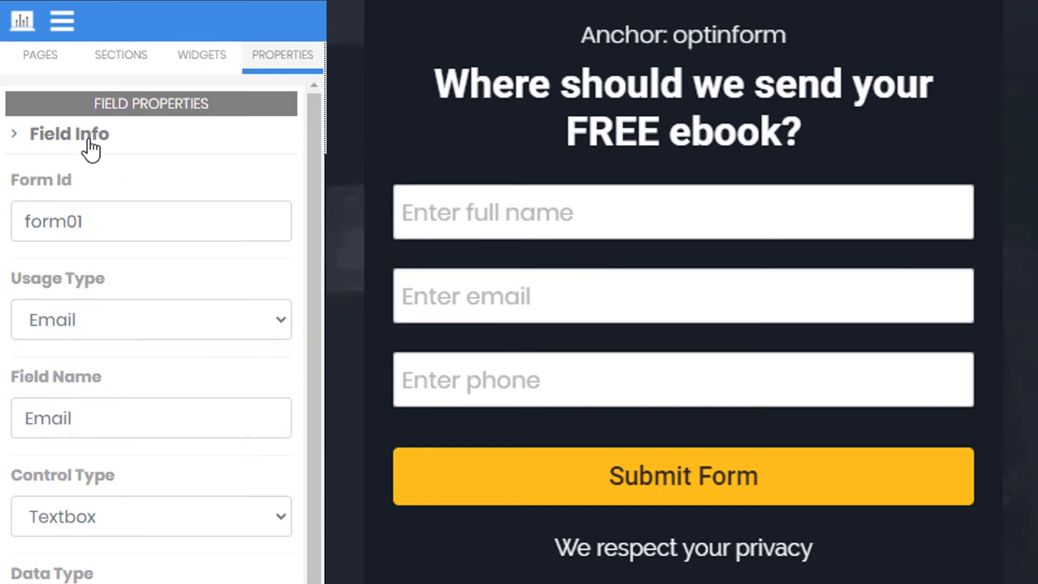
click(116, 220)
drag(14, 223, 104, 234)
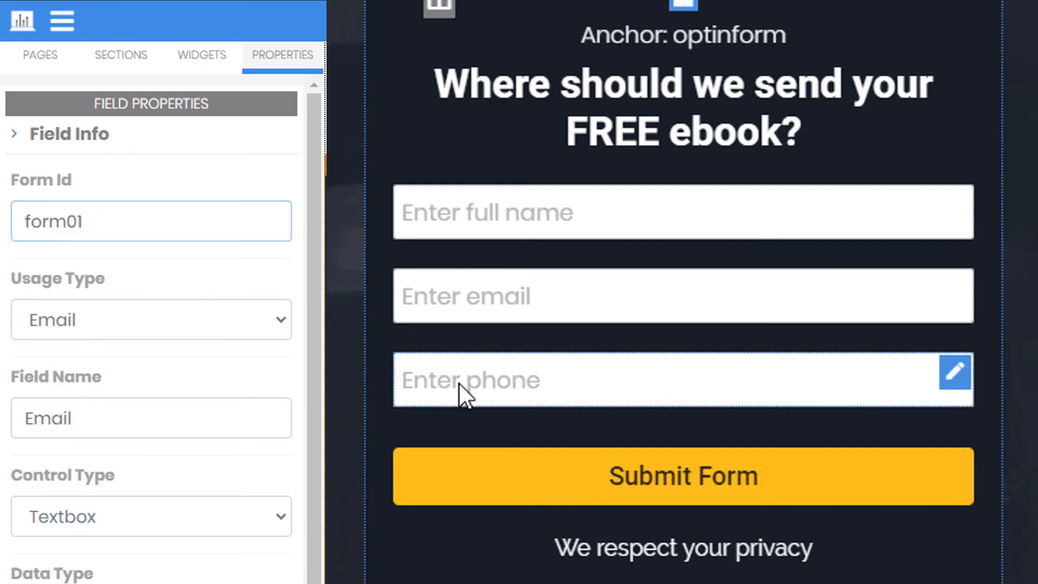
- Check the phone field's info, then confirm the Submit Form button's Form Id is form01
click(459, 383)
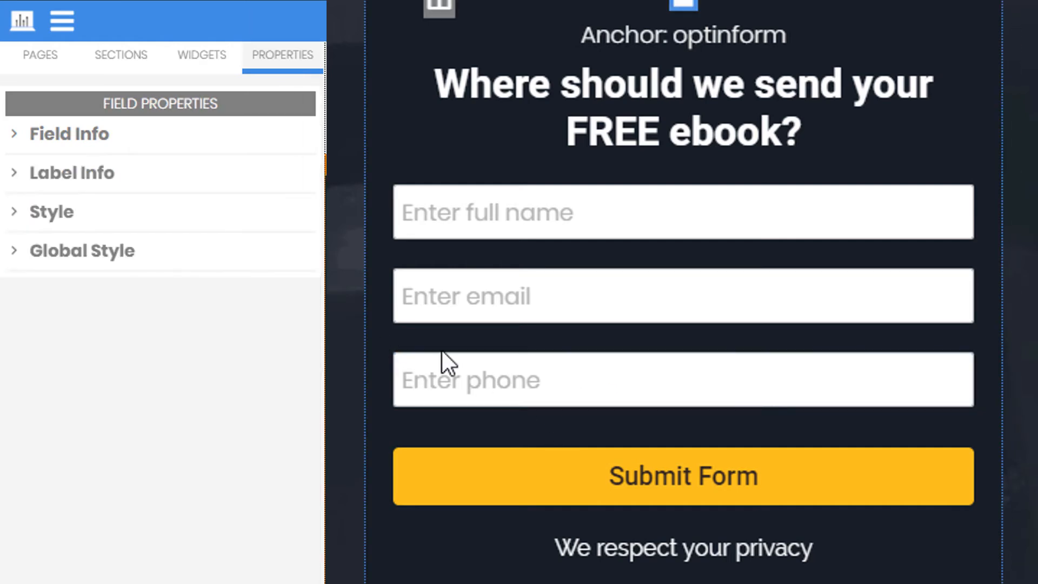
click(133, 138)
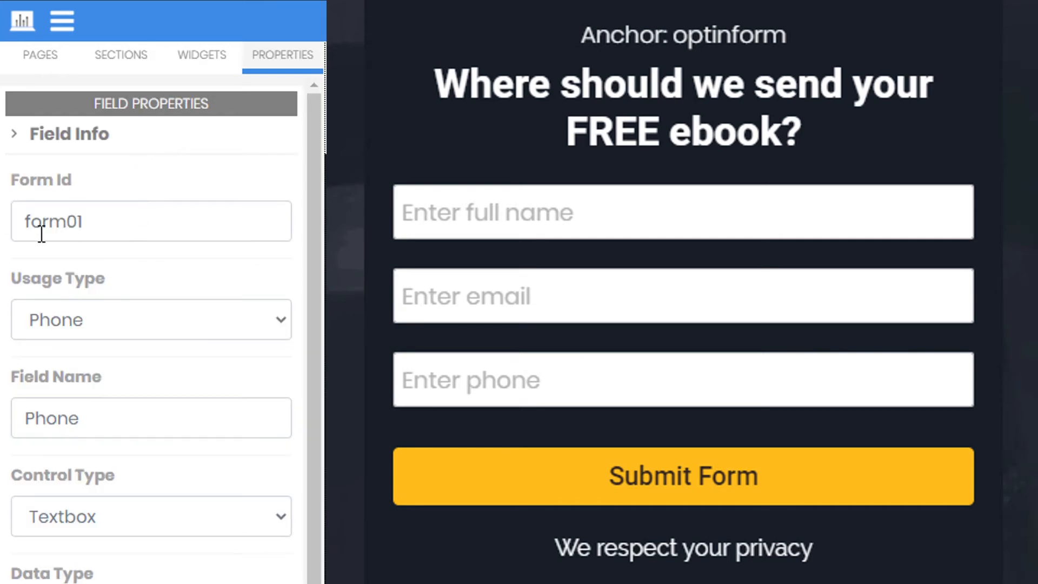
click(683, 480)
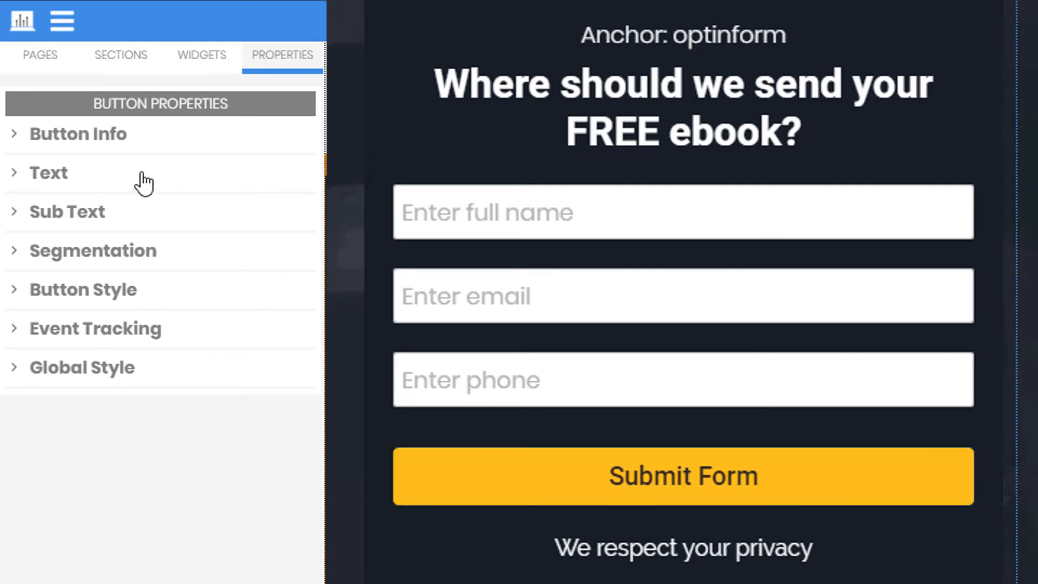
click(120, 142)
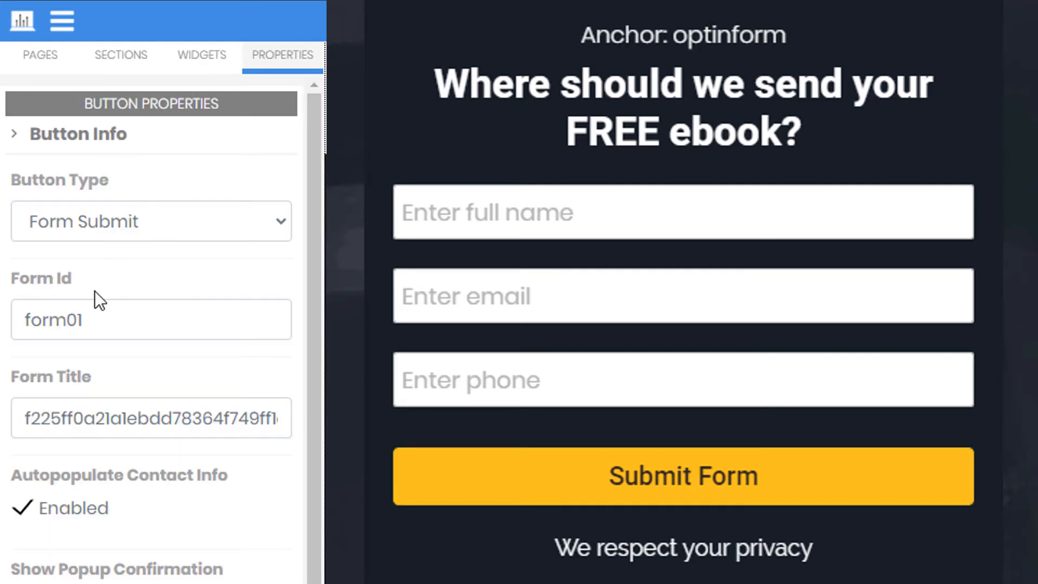
click(130, 320)
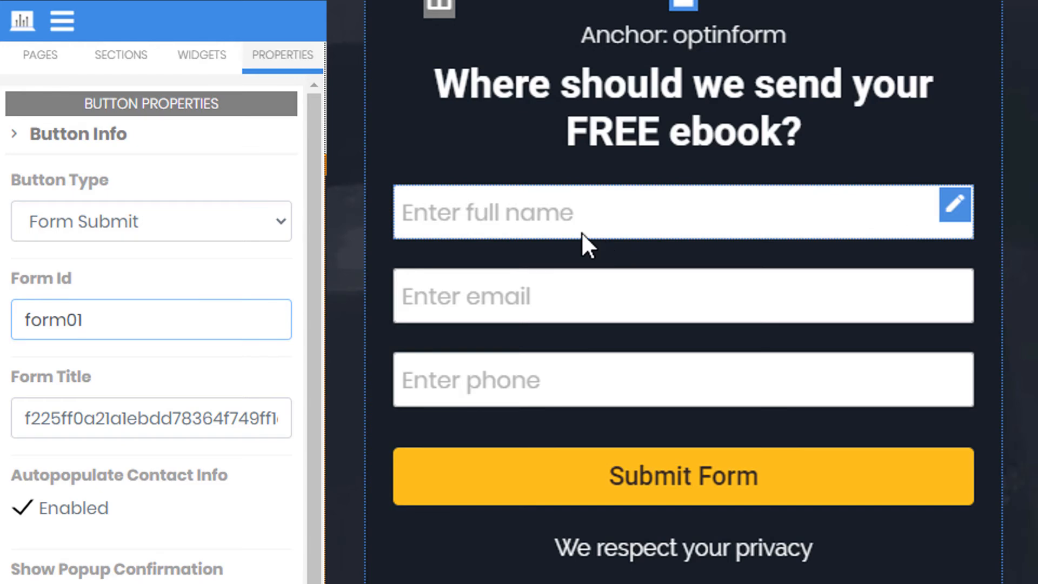
- Switch the left panel to the Widgets list so the Field widget is available
click(187, 64)
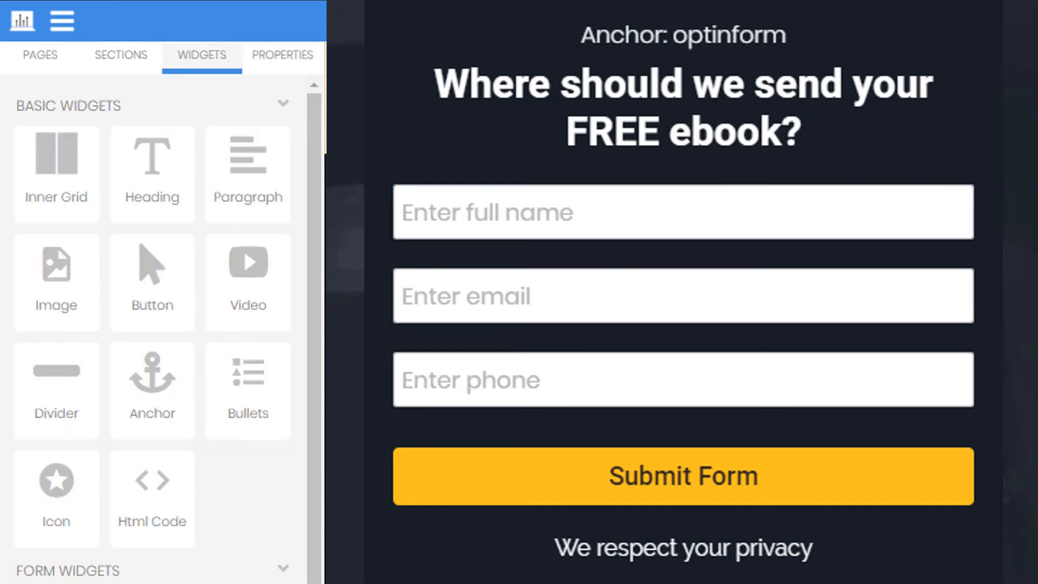
click(39, 66)
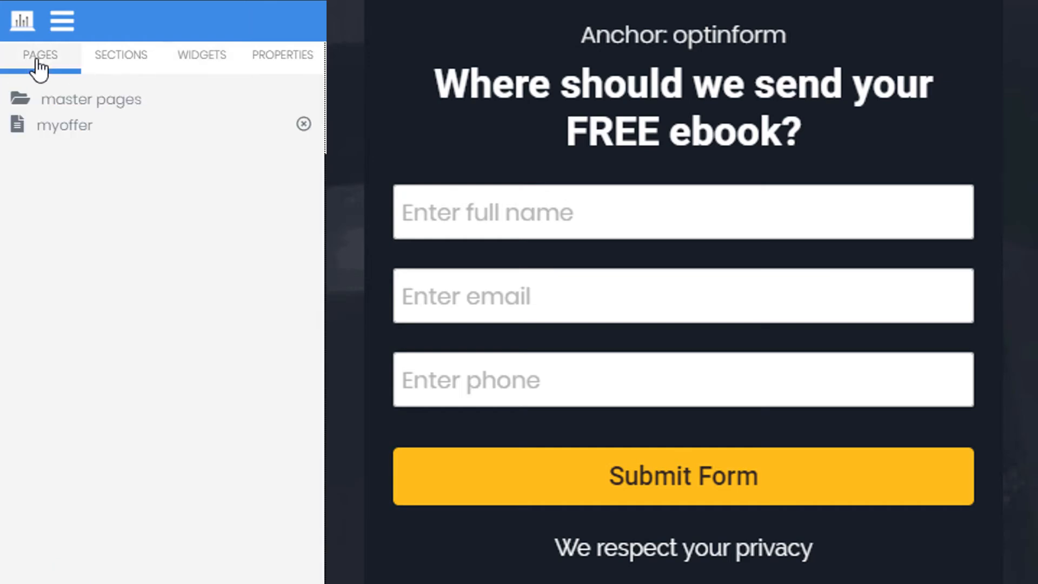
click(128, 63)
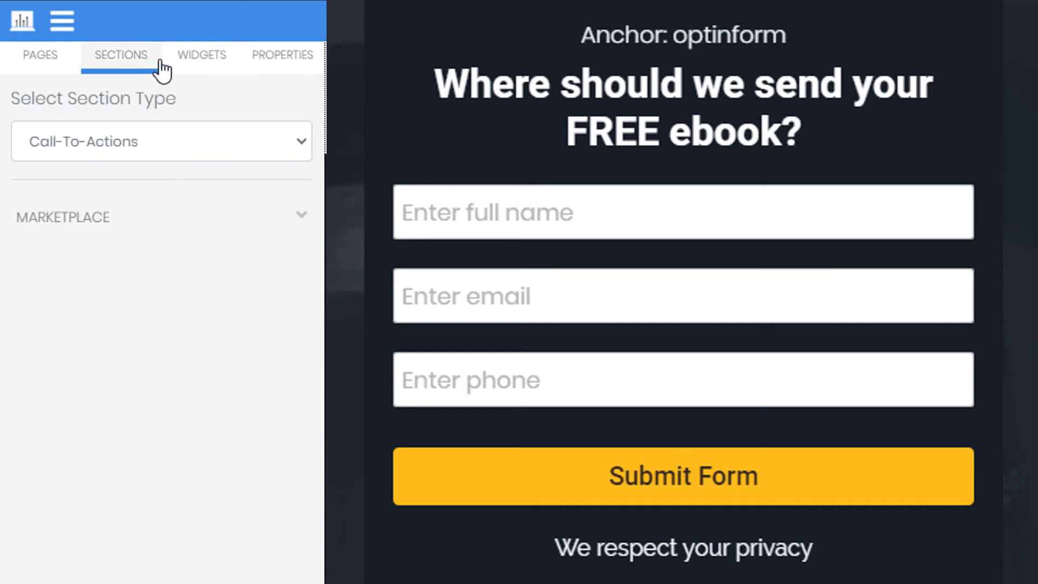
click(201, 65)
click(289, 66)
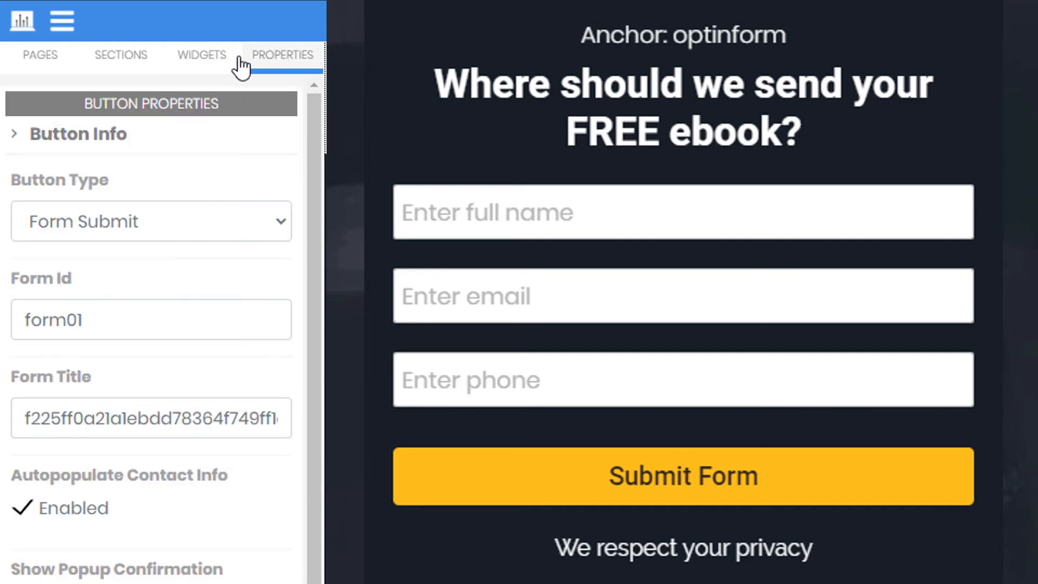
click(204, 64)
scroll(153, 20, down, 9)
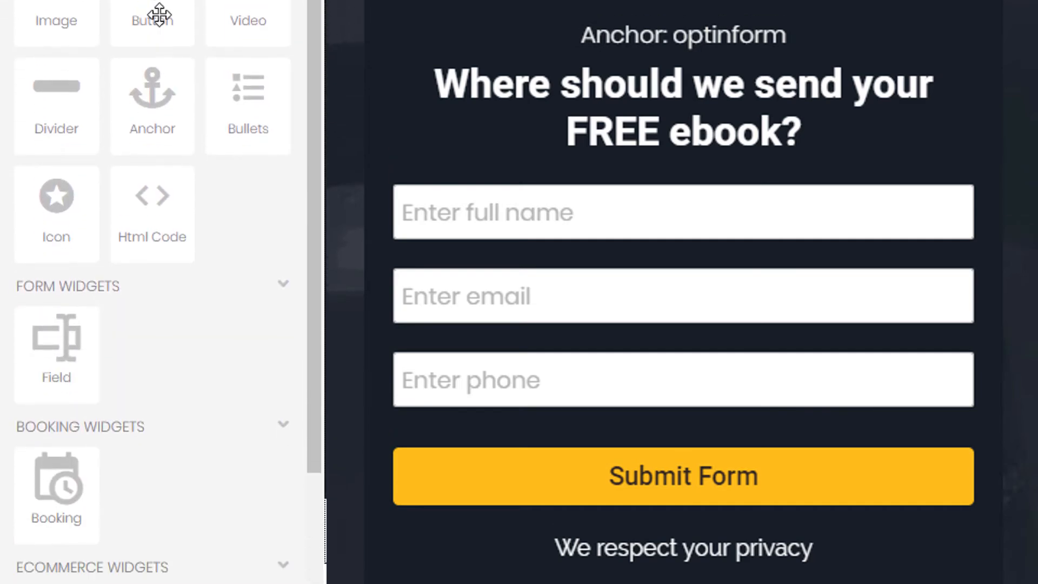
scroll(99, 80, up, 4)
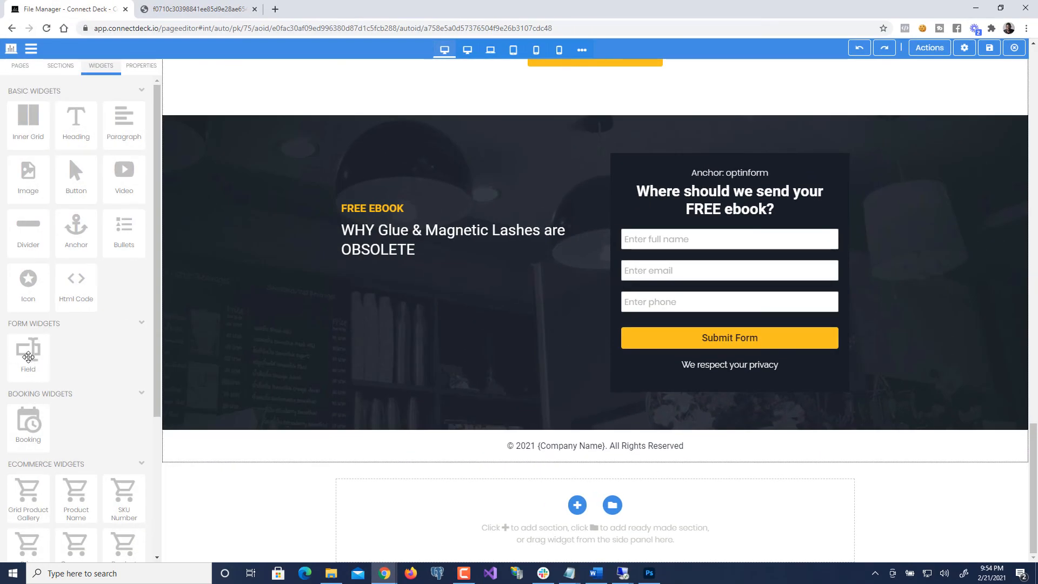
- Add a test First Name field, verify its Form Id is form01, then delete it
drag(27, 349, 714, 311)
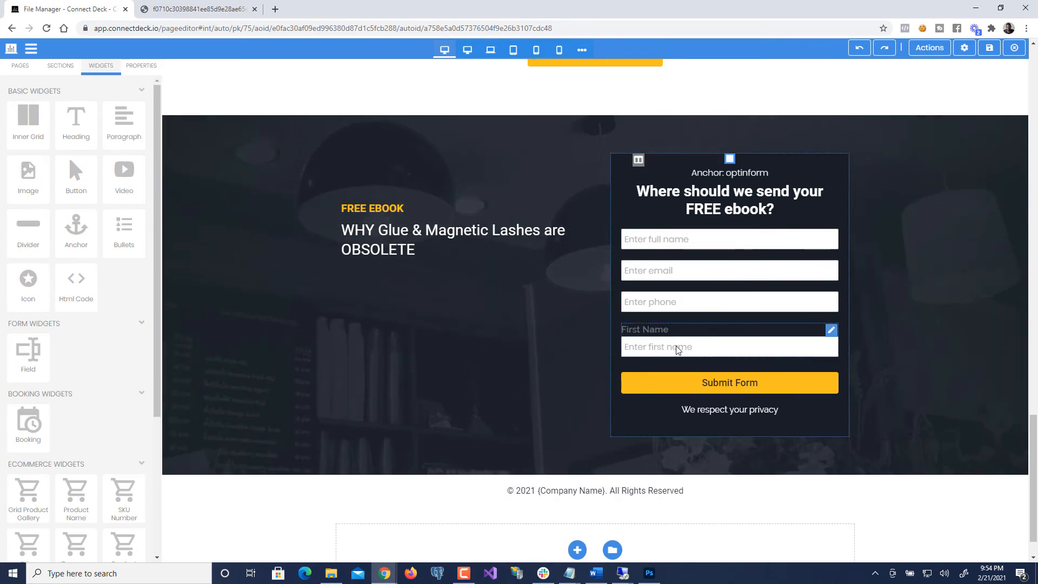
click(694, 348)
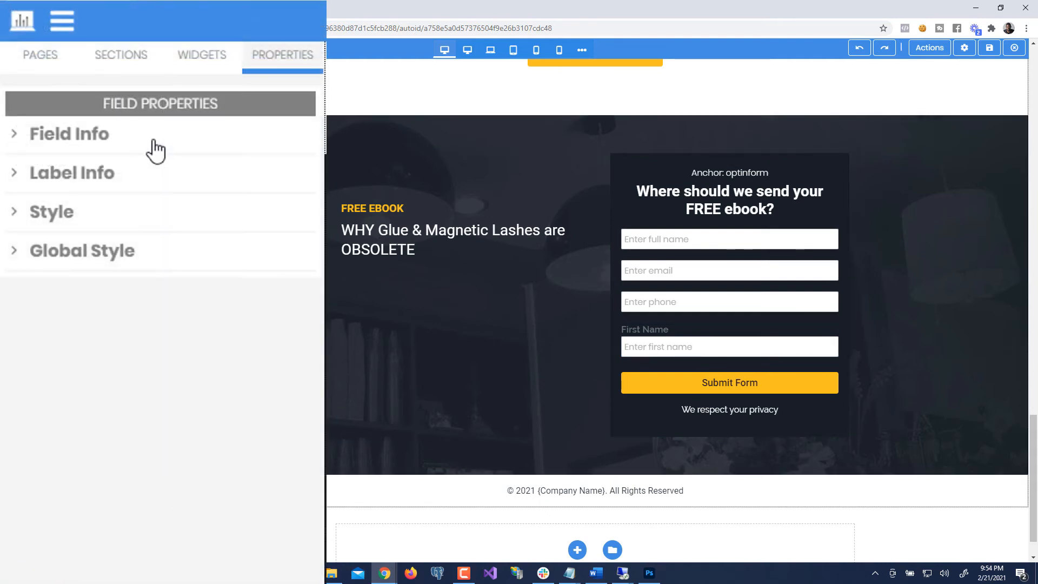
click(151, 144)
drag(104, 221, 3, 227)
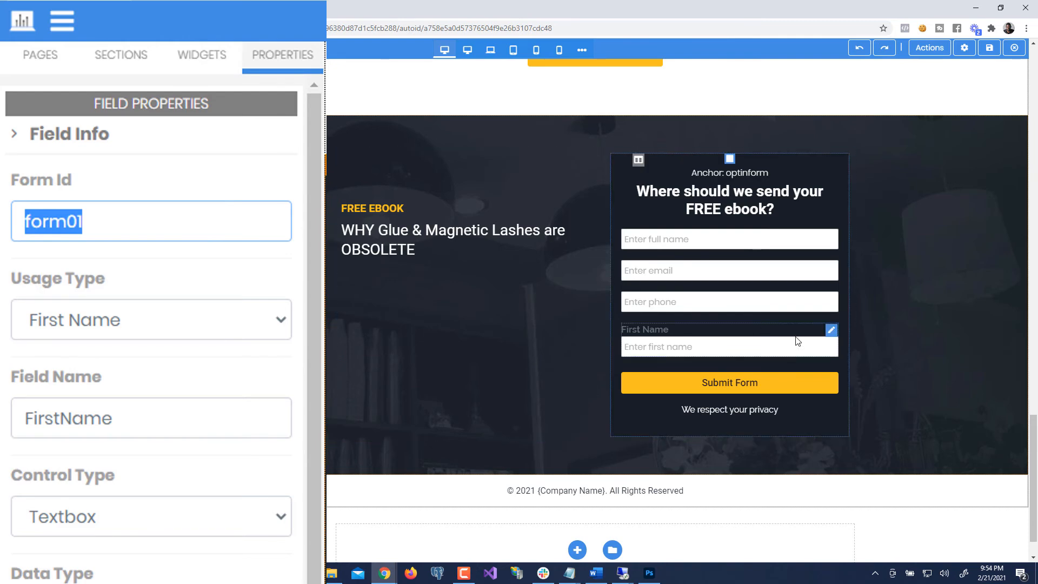
click(830, 331)
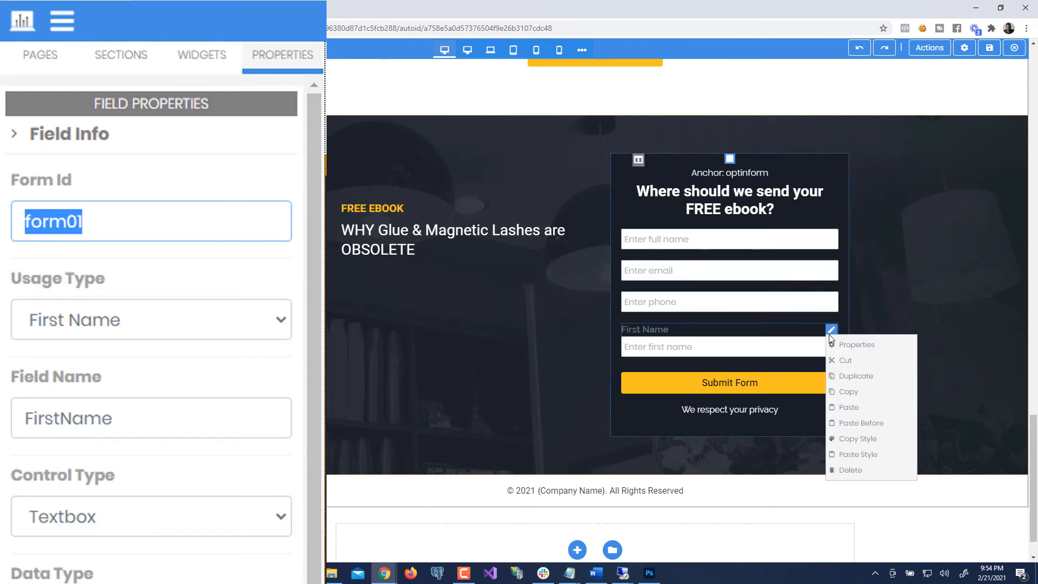
click(852, 470)
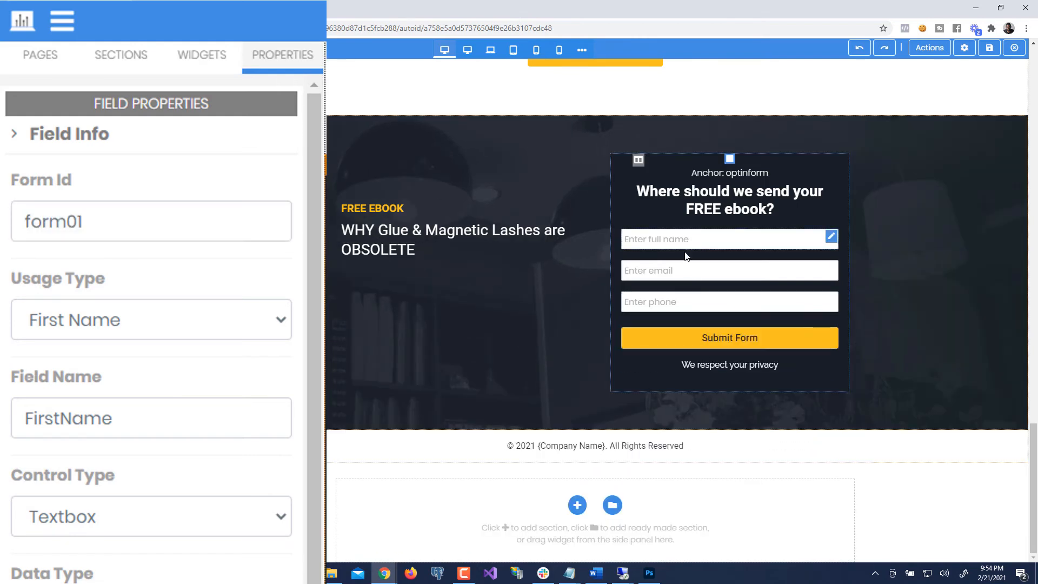
- Show the Submit Form button's Button Info with Form Id form01 and its form title
click(664, 336)
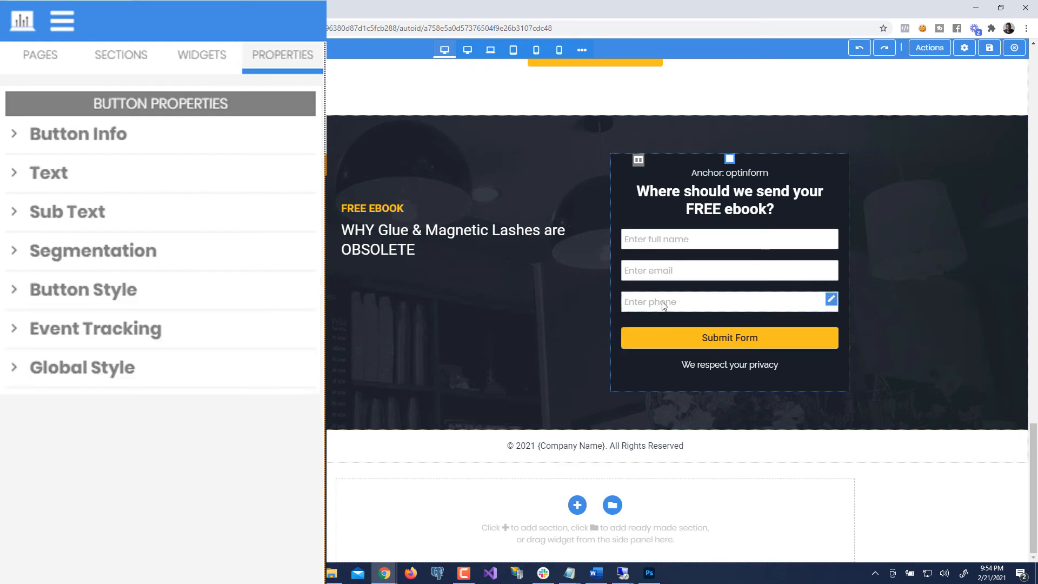
click(664, 304)
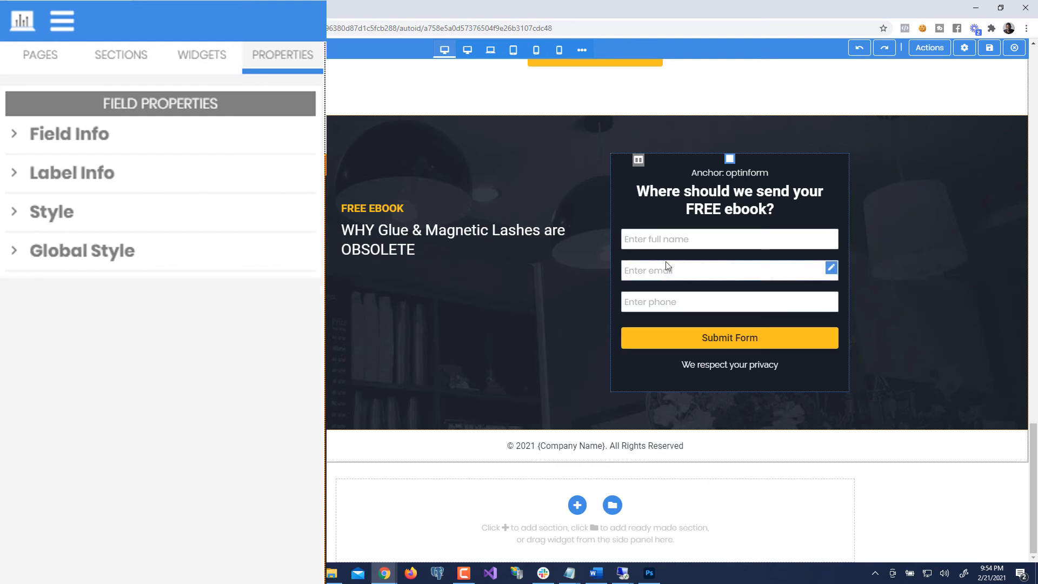
click(672, 339)
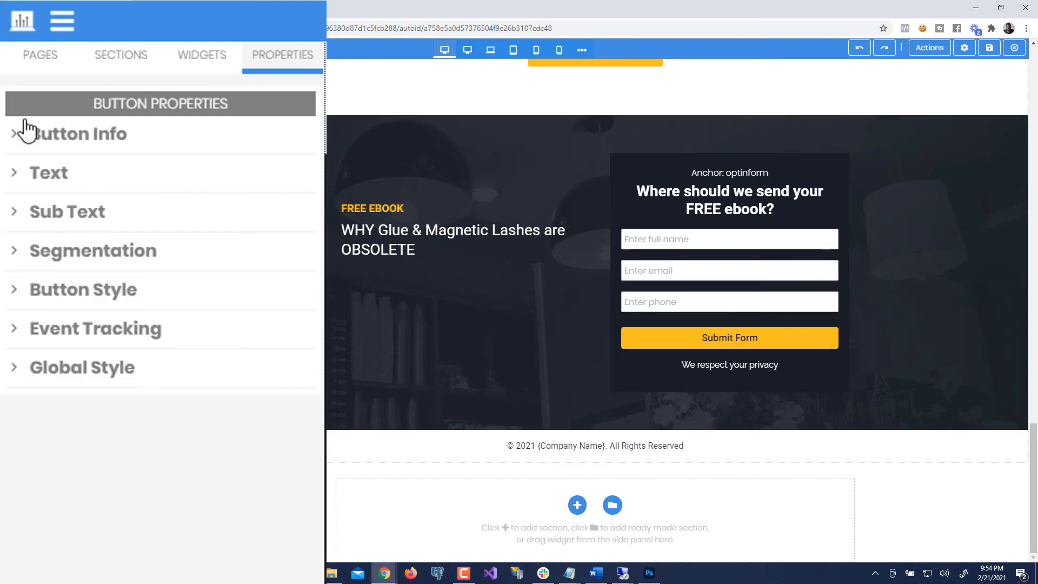
click(124, 139)
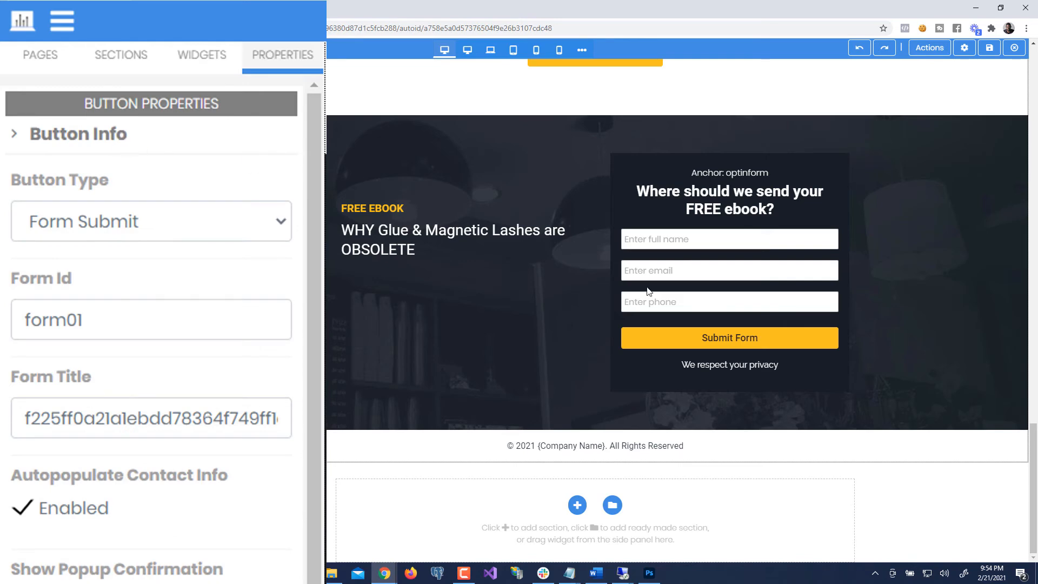
click(705, 338)
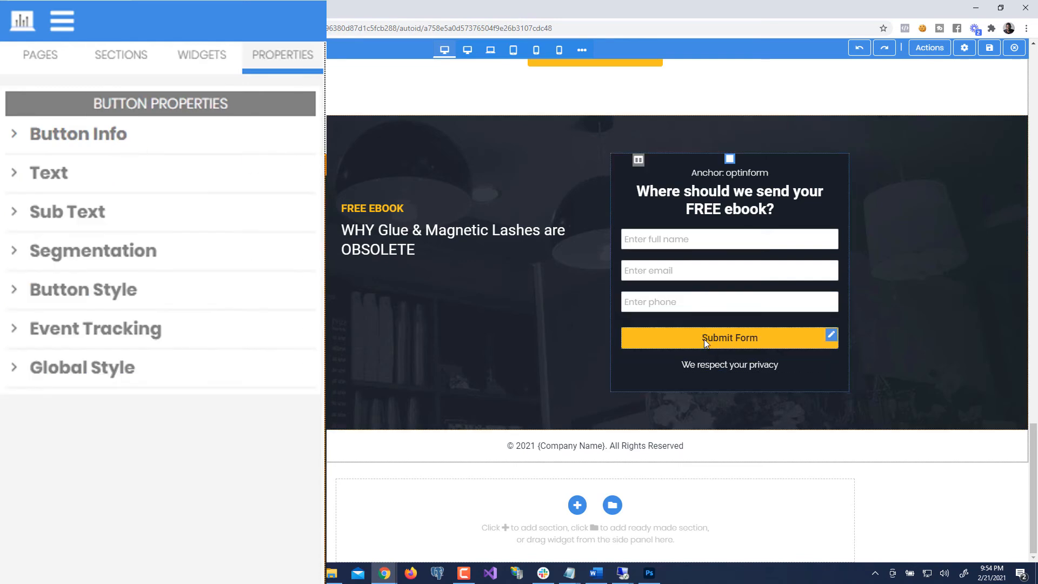
click(136, 145)
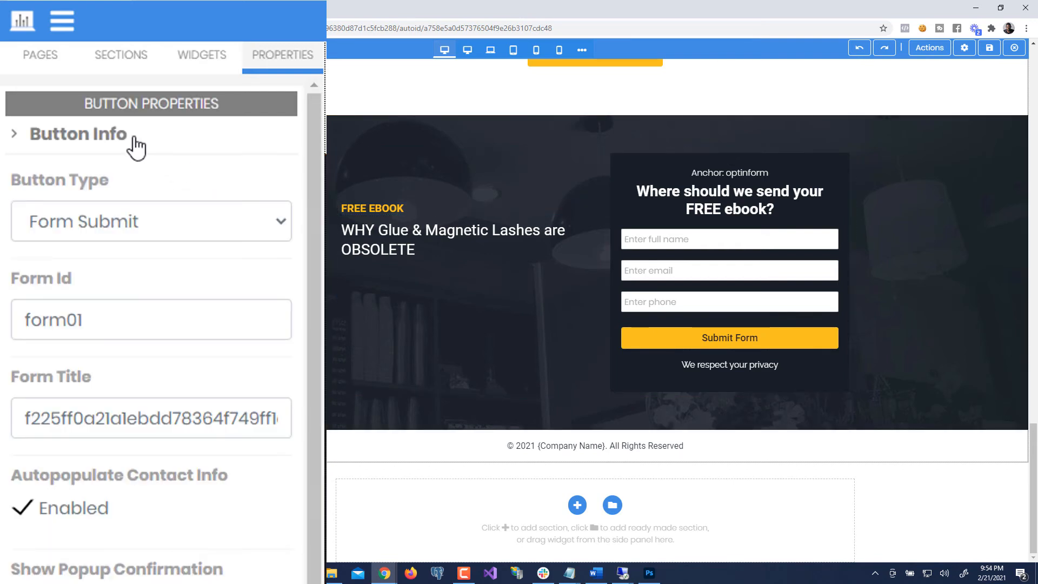
- Replace the submit button's generated Form Title with 'Optin Form 01'
click(82, 420)
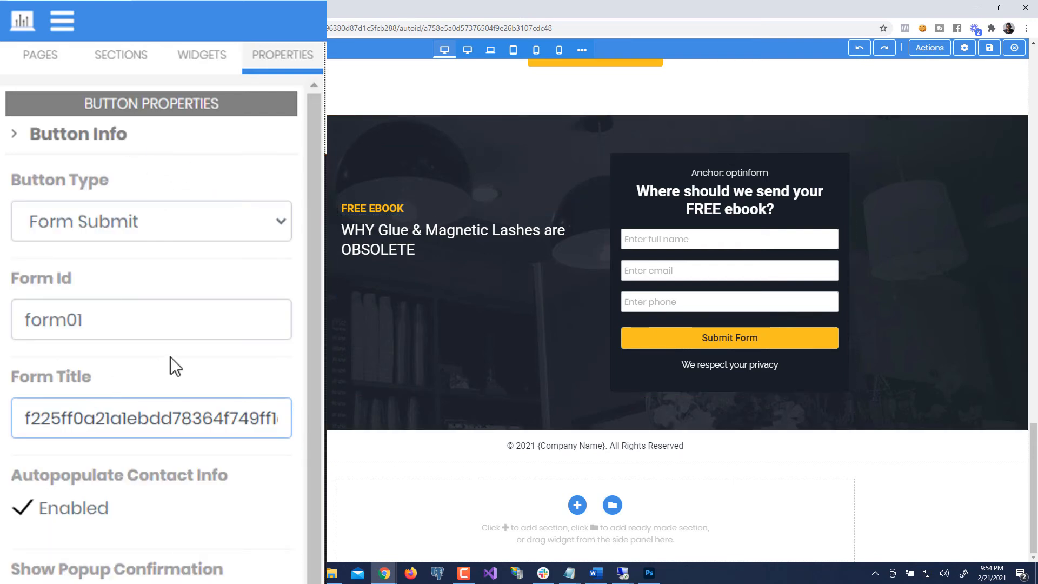
key(ctrl+a)
key(End)
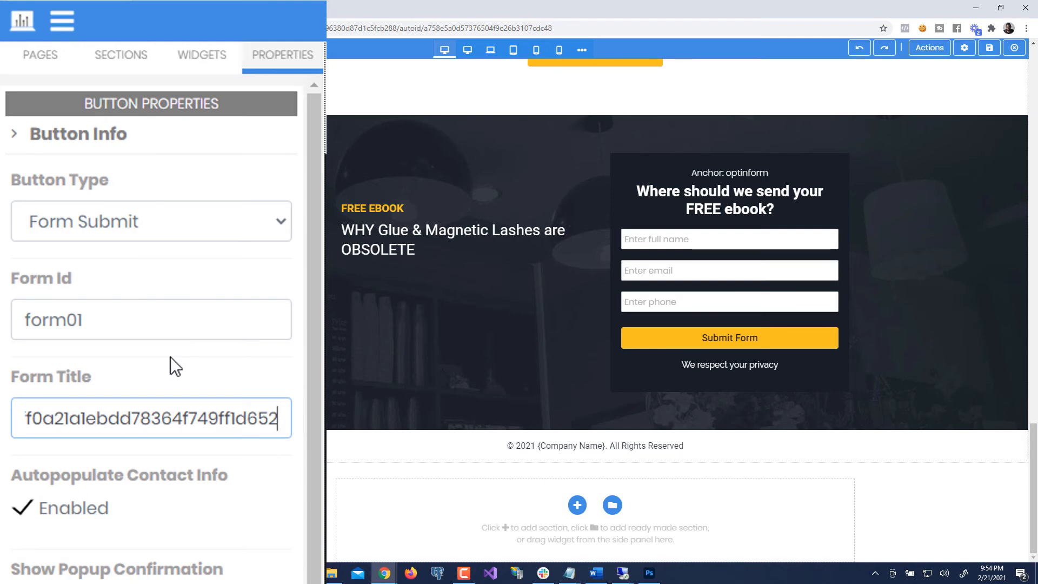
key(shift+Left)
key(shift+Left)
key(shift+Left)
key(shift+Left)
key(shift+Left)
key(shift+Left)
key(shift+Left)
key(shift+Left)
key(shift+Left)
key(shift+Left)
key(shift+Left)
key(shift+Left)
key(shift+Left)
key(shift+Left)
key(shift+Left)
key(shift+Left)
key(shift+Left)
key(shift+Left)
key(shift+Left)
key(shift+Left)
key(shift+Left)
key(shift+Left)
key(shift+Left)
key(shift+Left)
key(shift+Left)
key(shift+Left)
key(shift+Left)
key(shift+Left)
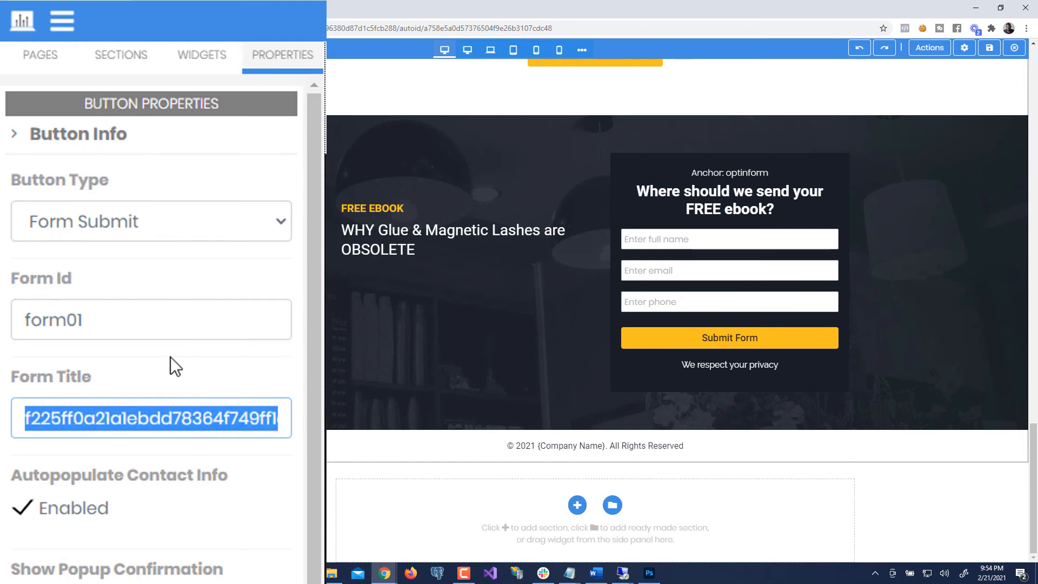
key(Left)
key(ctrl+a)
text(Op)
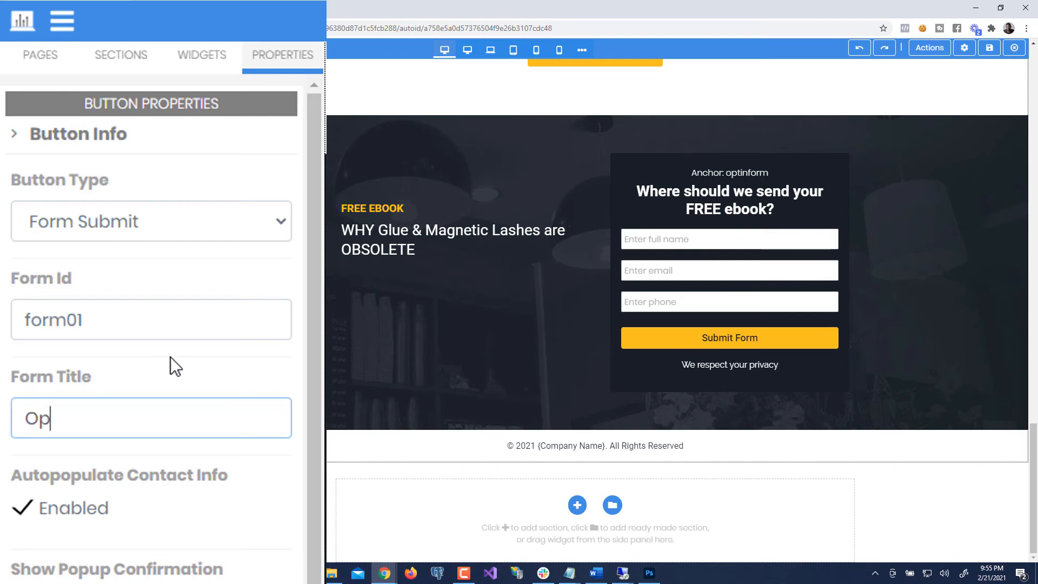
text(tin Form 01)
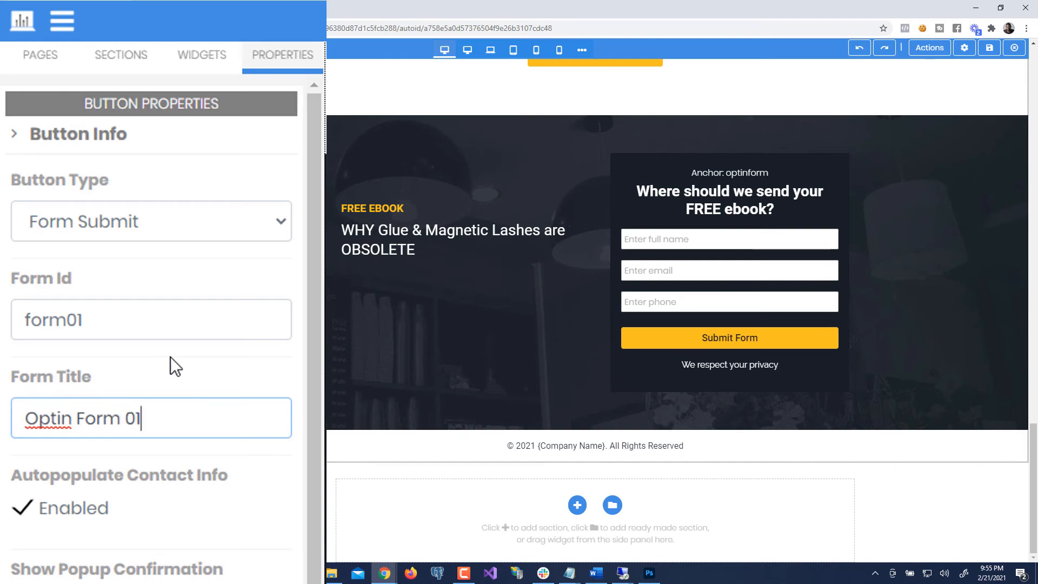
click(170, 357)
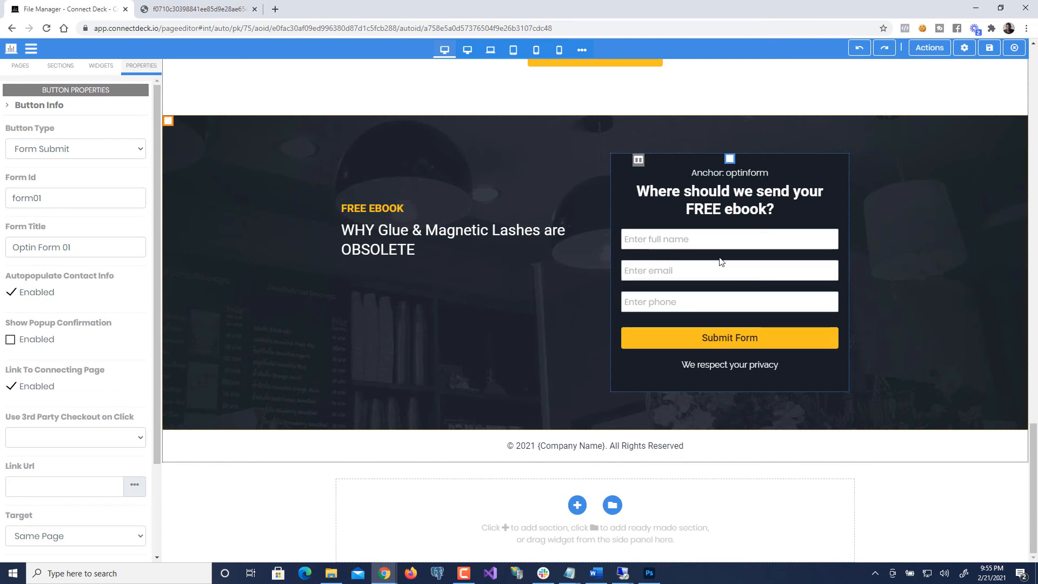
click(708, 337)
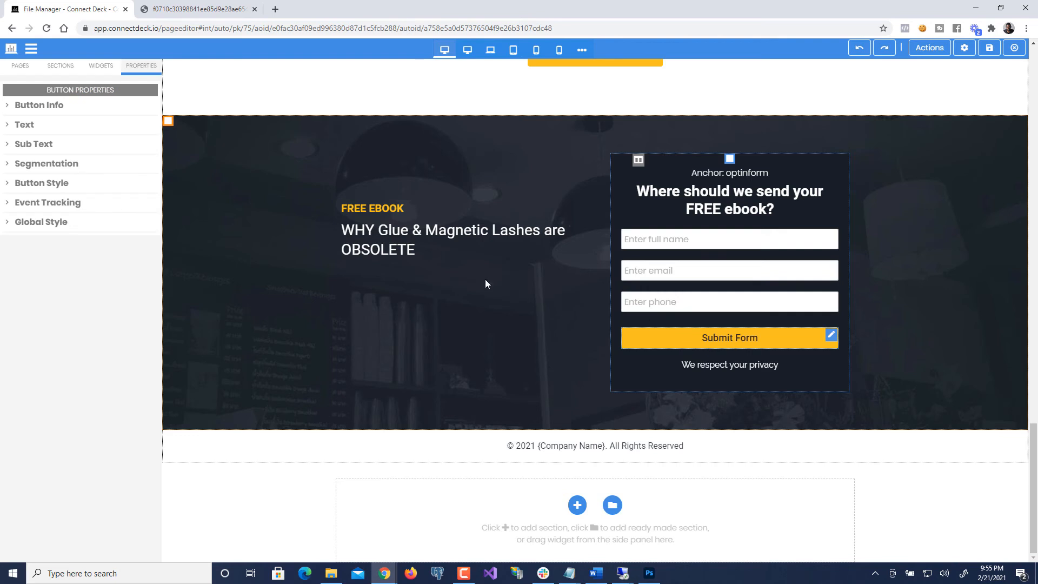
click(41, 106)
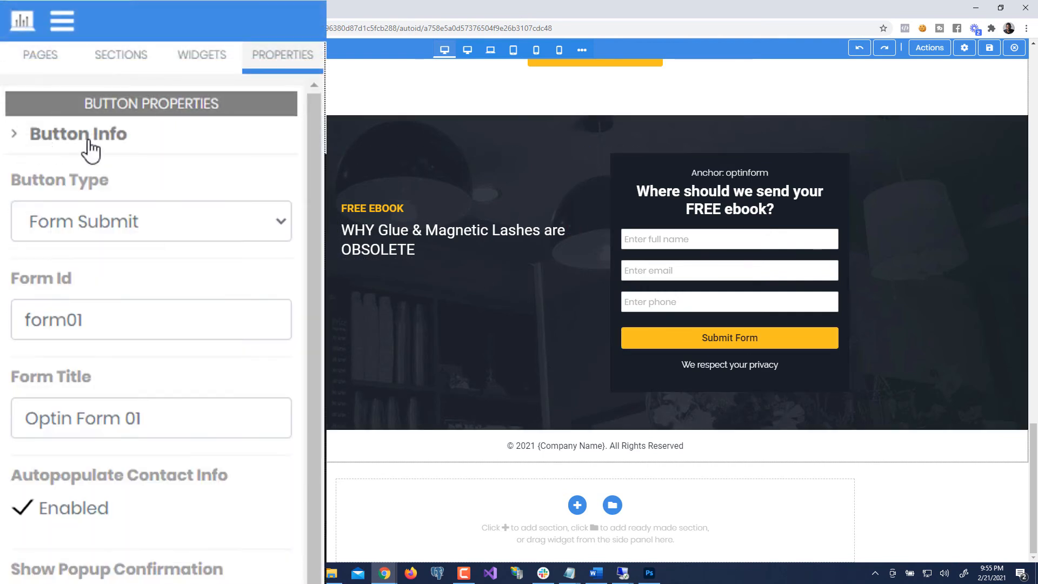
scroll(89, 346, down, 2)
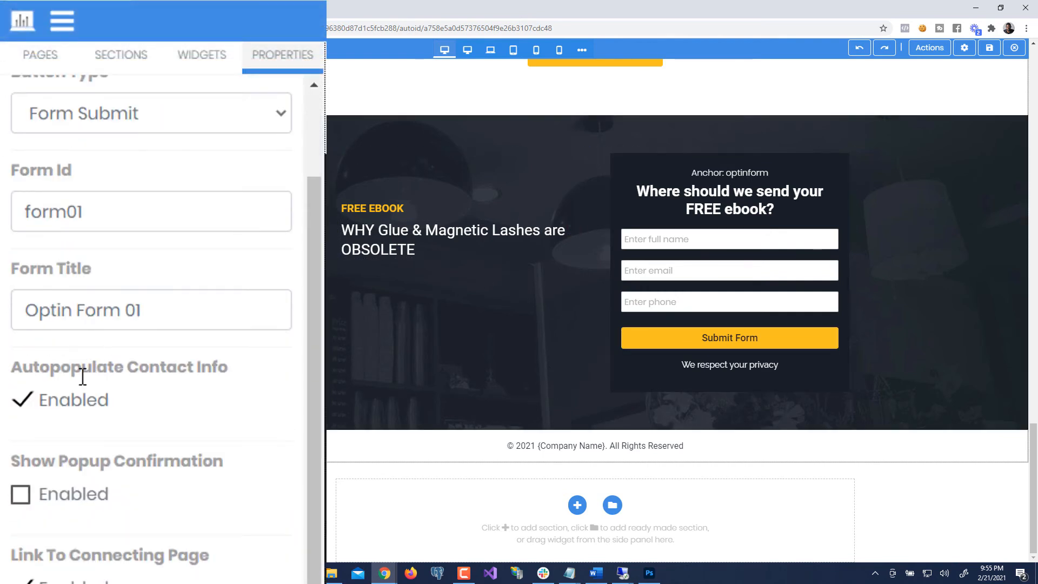
scroll(82, 382, down, 1)
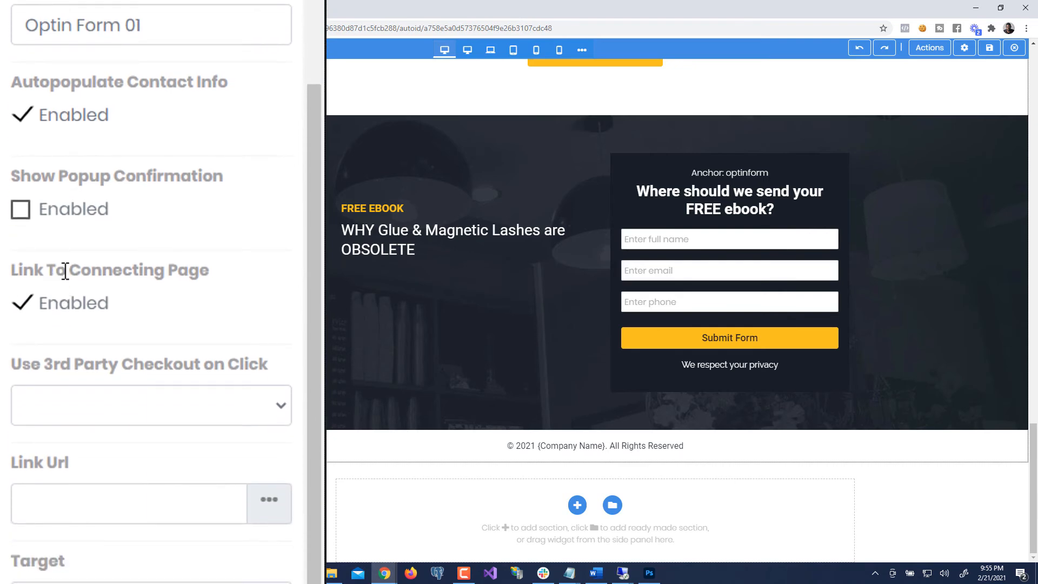
drag(224, 285, 14, 270)
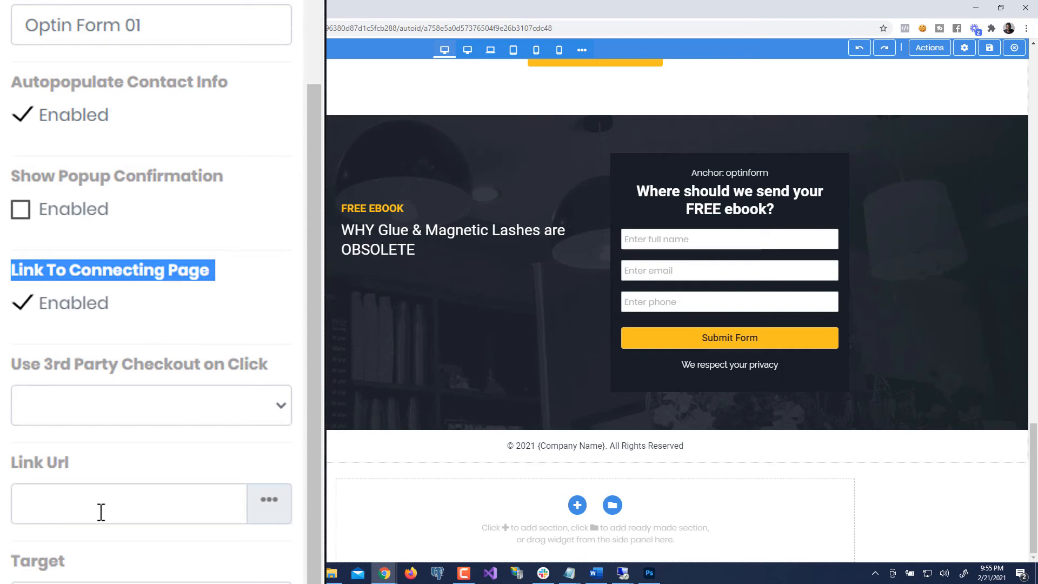
click(200, 284)
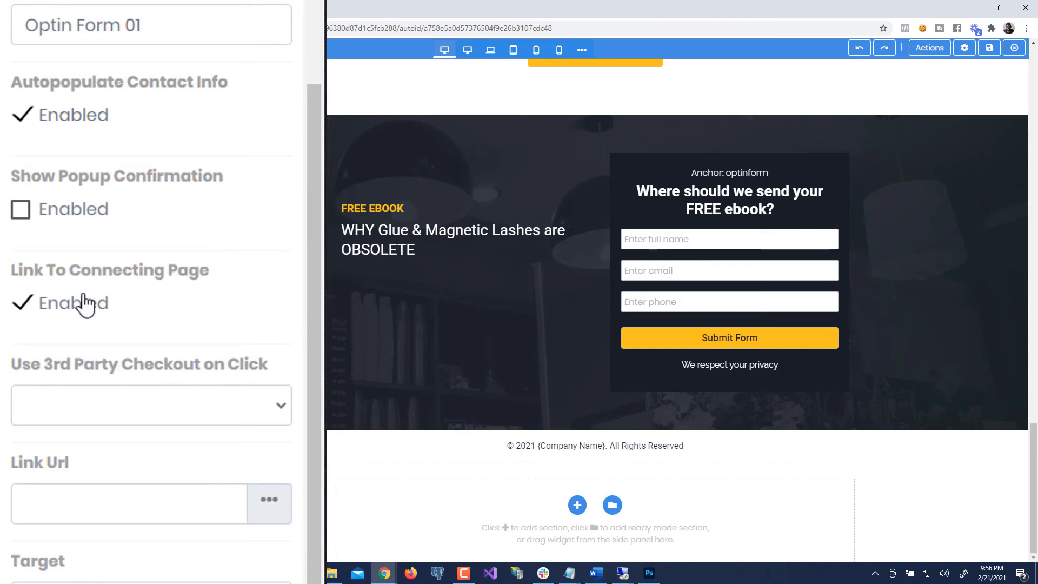
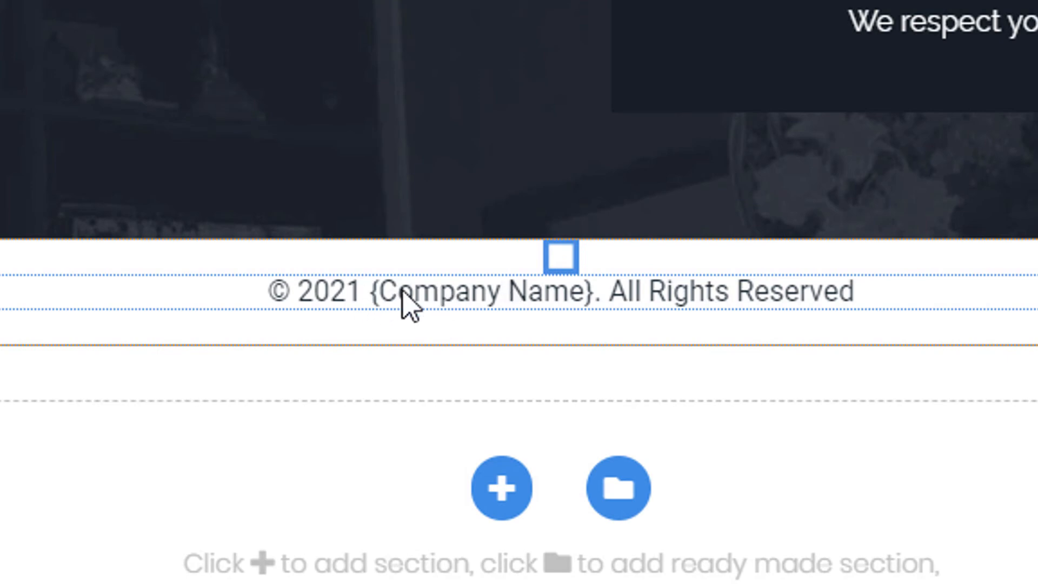
- Replace the footer copyright's {Company Name} placeholder with the owner's business name
click(377, 290)
click(377, 290)
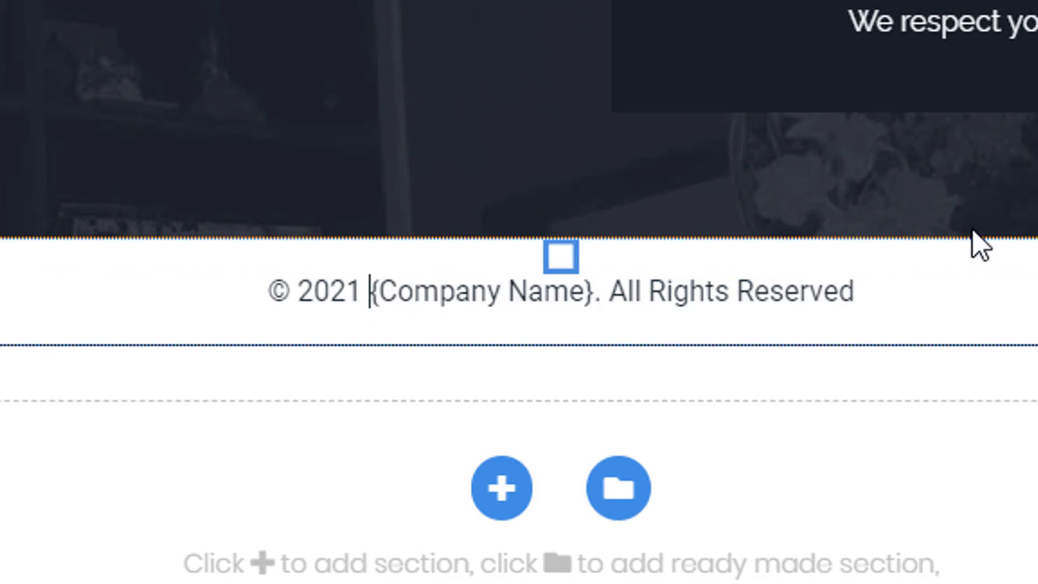
key(Delete)
key(ctrl+shift+Right)
key(ctrl+shift+Right)
key(shift+Right)
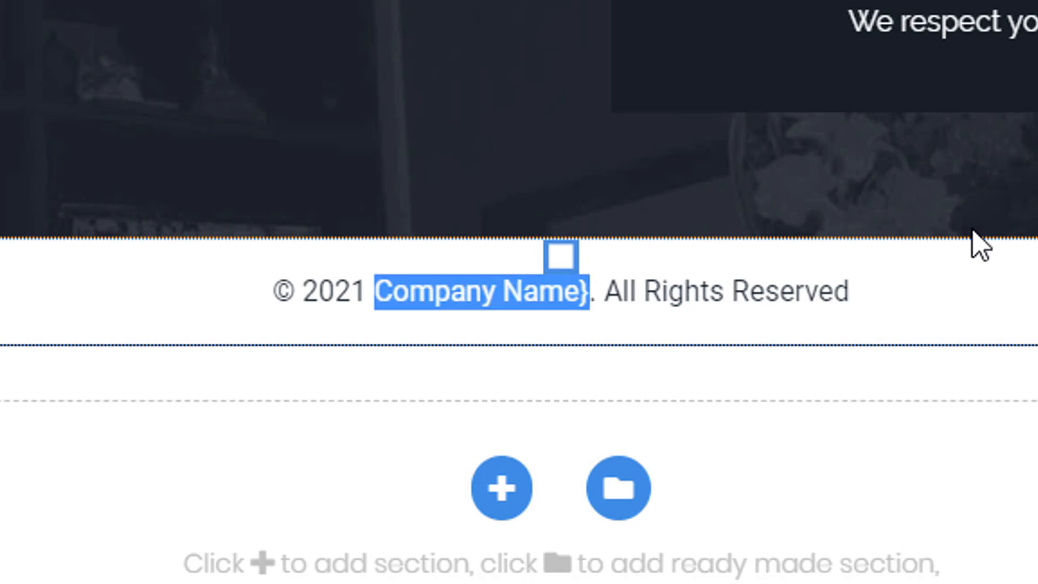
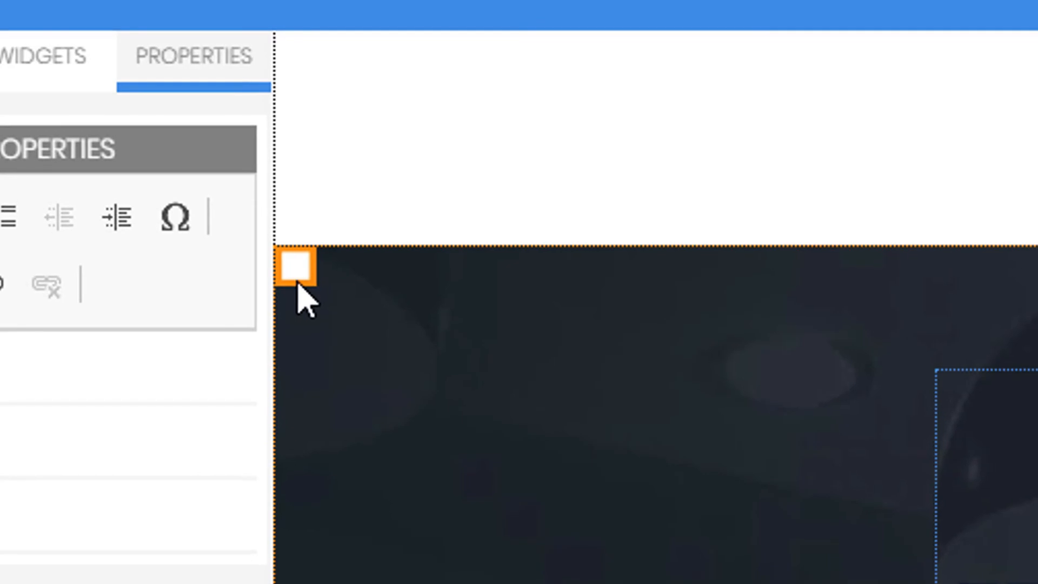
click(168, 122)
click(706, 306)
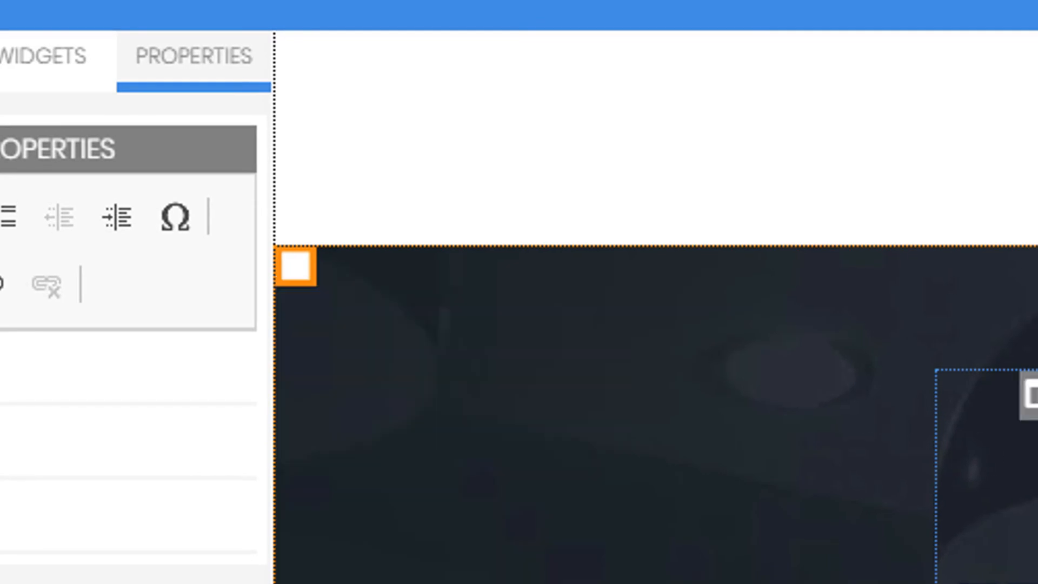
click(297, 268)
click(839, 394)
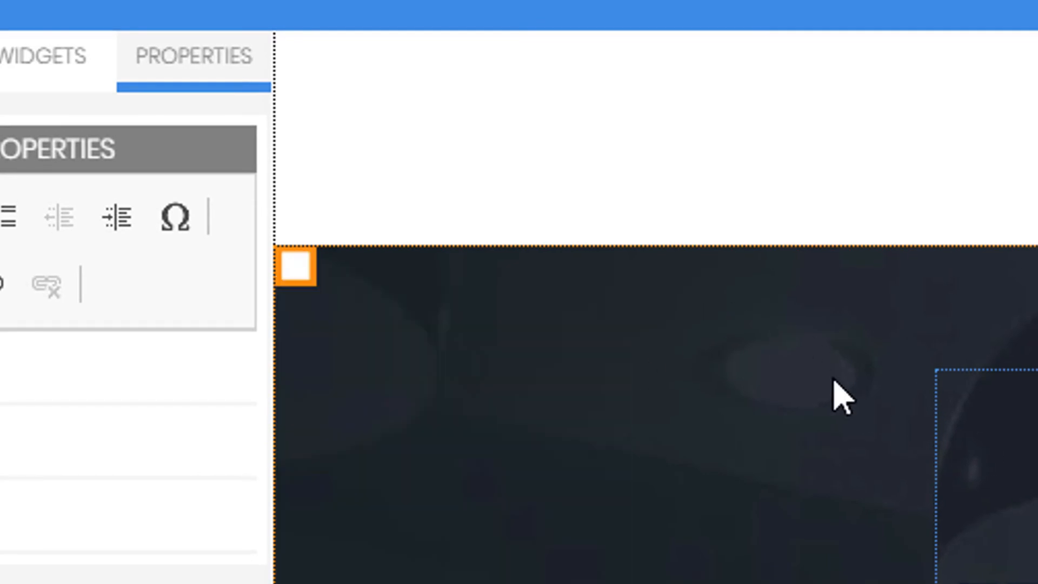
click(296, 264)
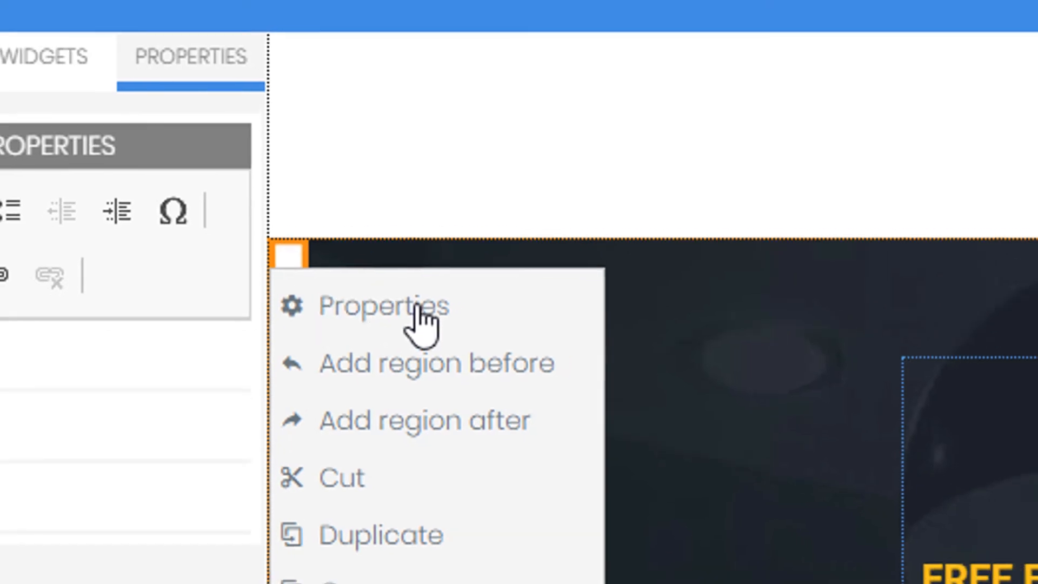
click(422, 319)
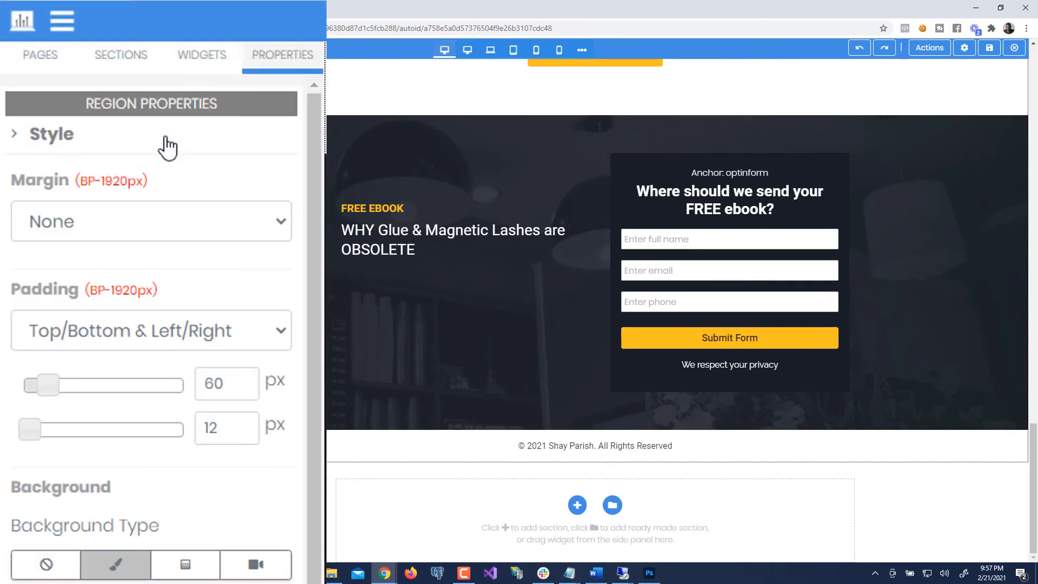
scroll(186, 227, down, 4)
scroll(249, 390, down, 2)
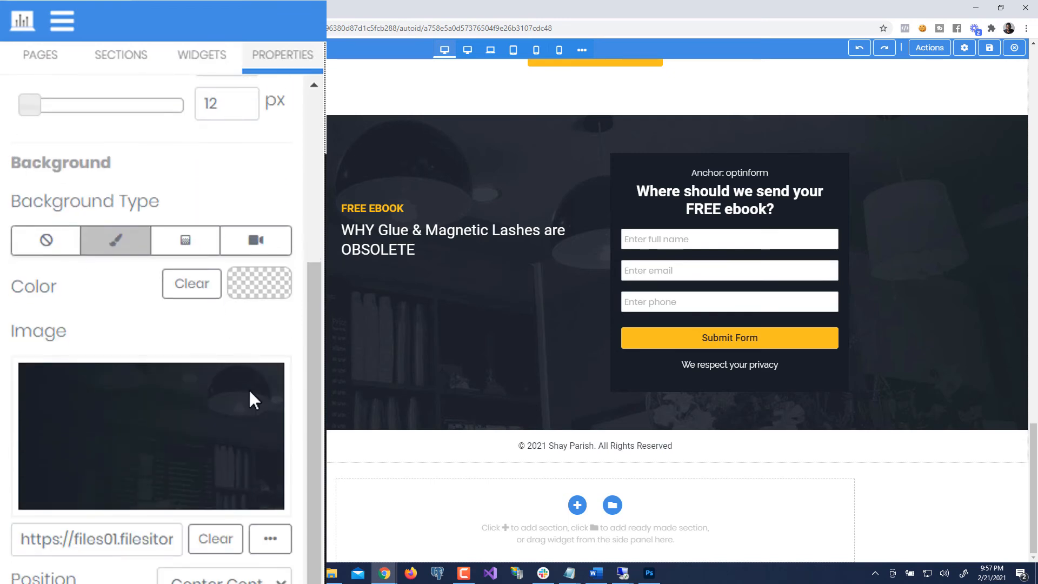
scroll(276, 519, down, 3)
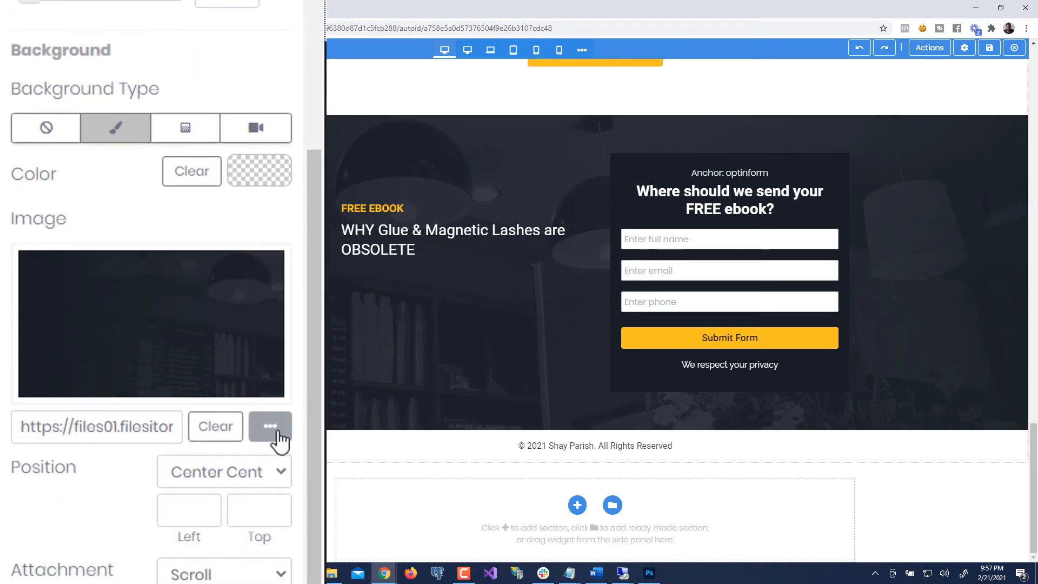
click(270, 386)
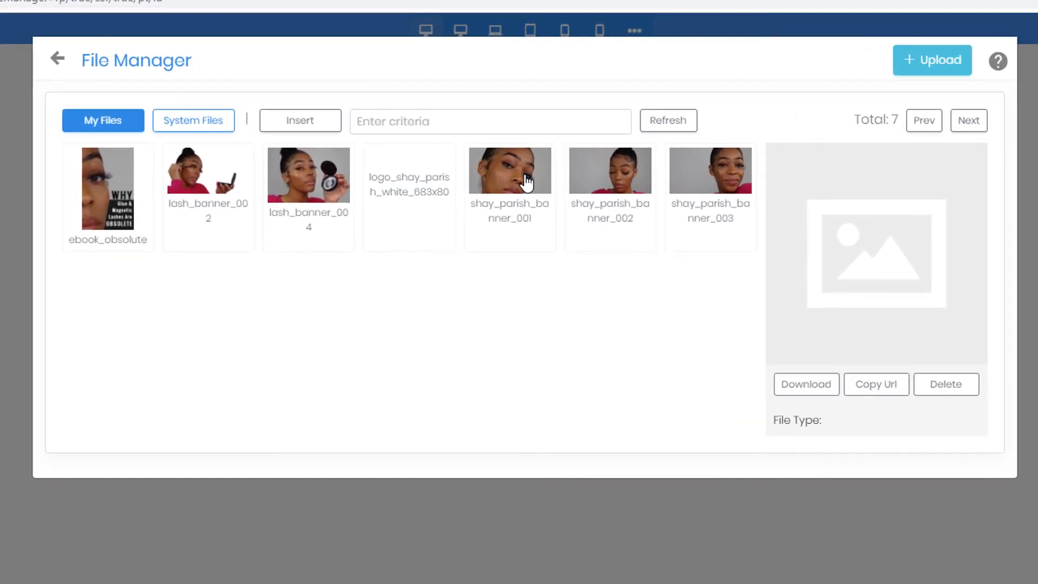
click(505, 188)
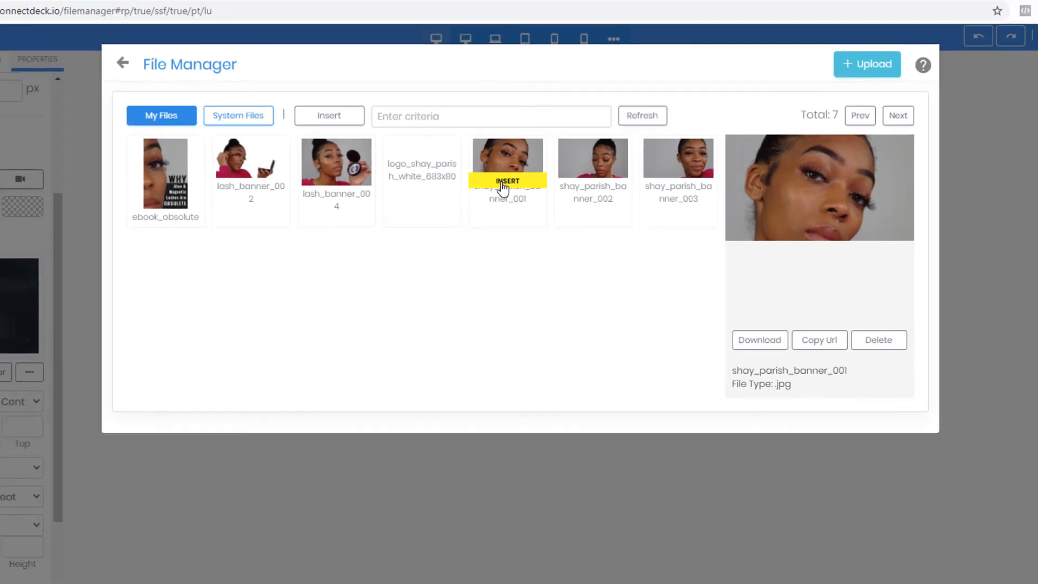
click(504, 199)
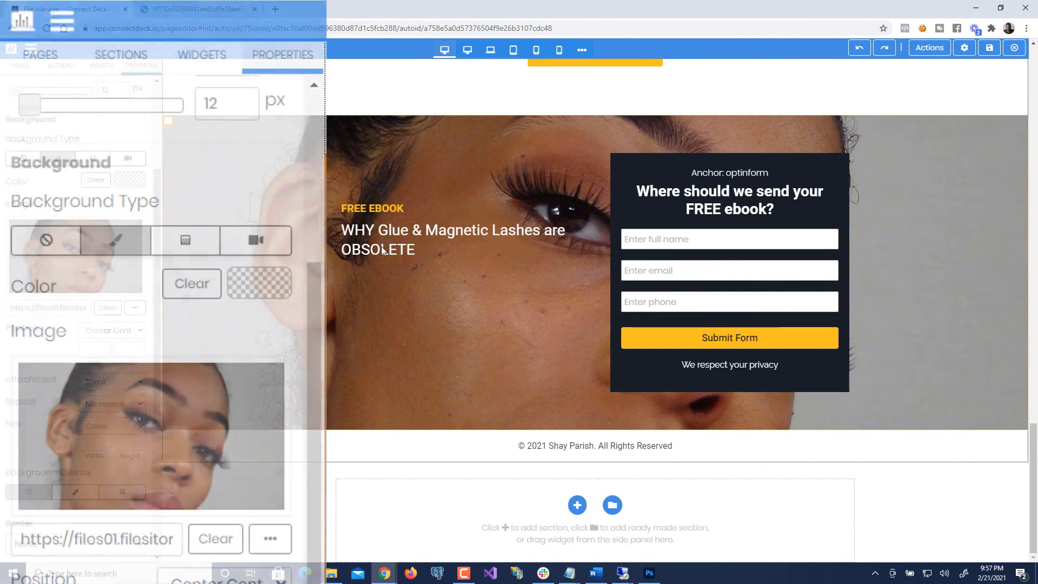
- Add a colour overlay to the opt-in section's background photo, initially a dark grey
scroll(157, 325, down, 2)
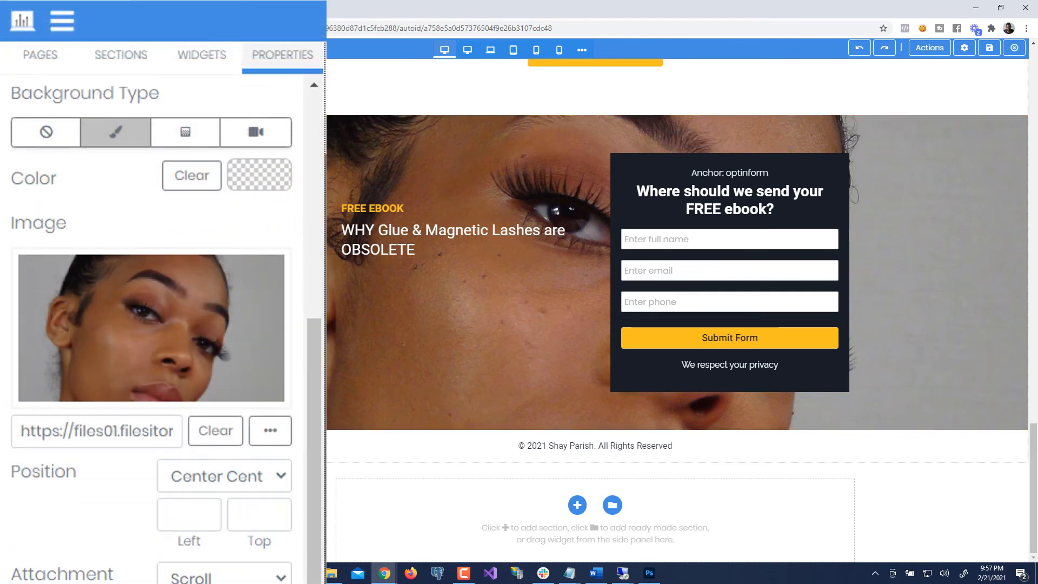
scroll(211, 454, down, 7)
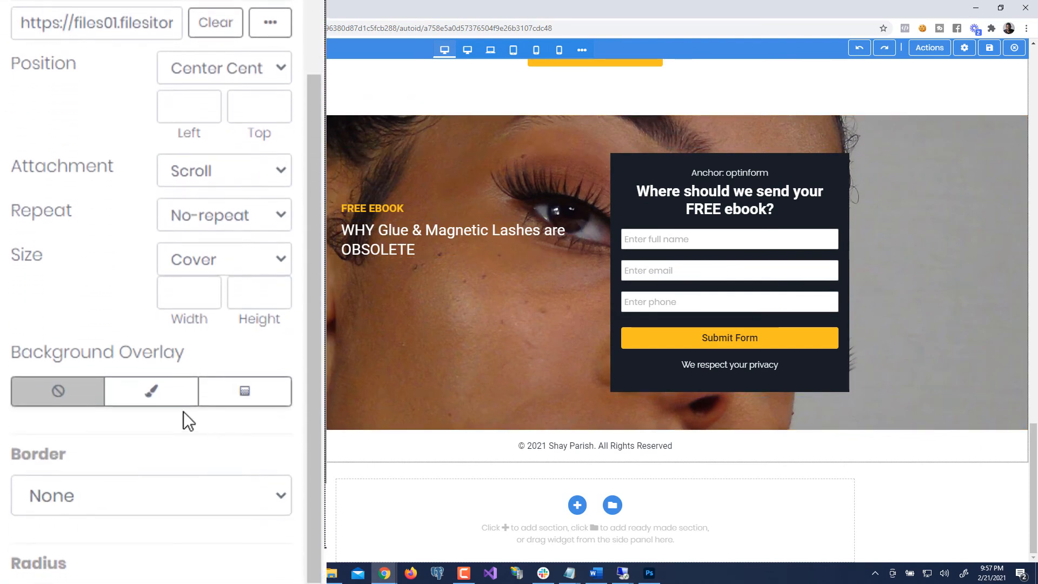
click(189, 392)
scroll(190, 392, down, 4)
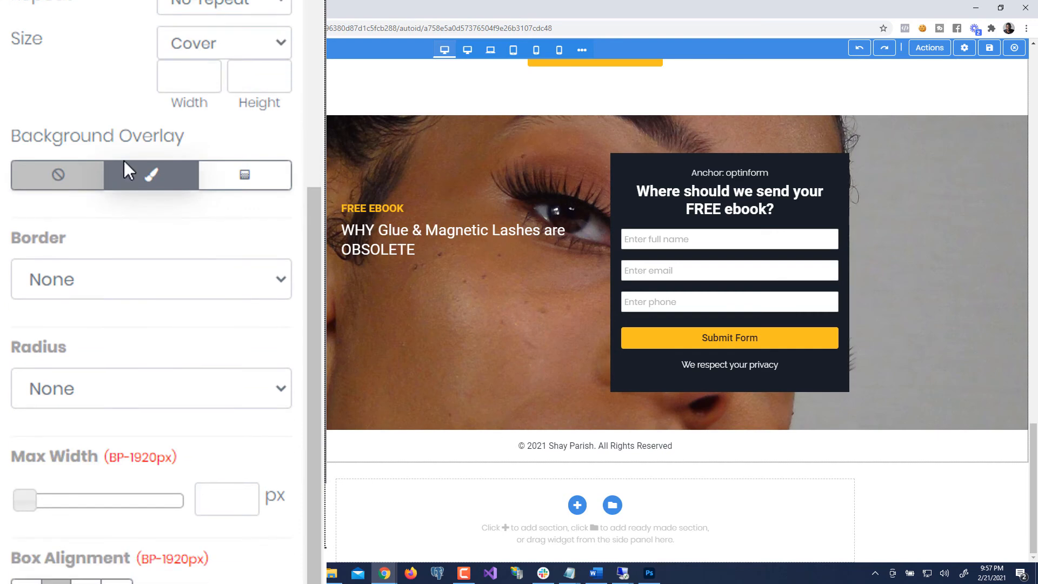
drag(180, 137, 143, 138)
click(142, 183)
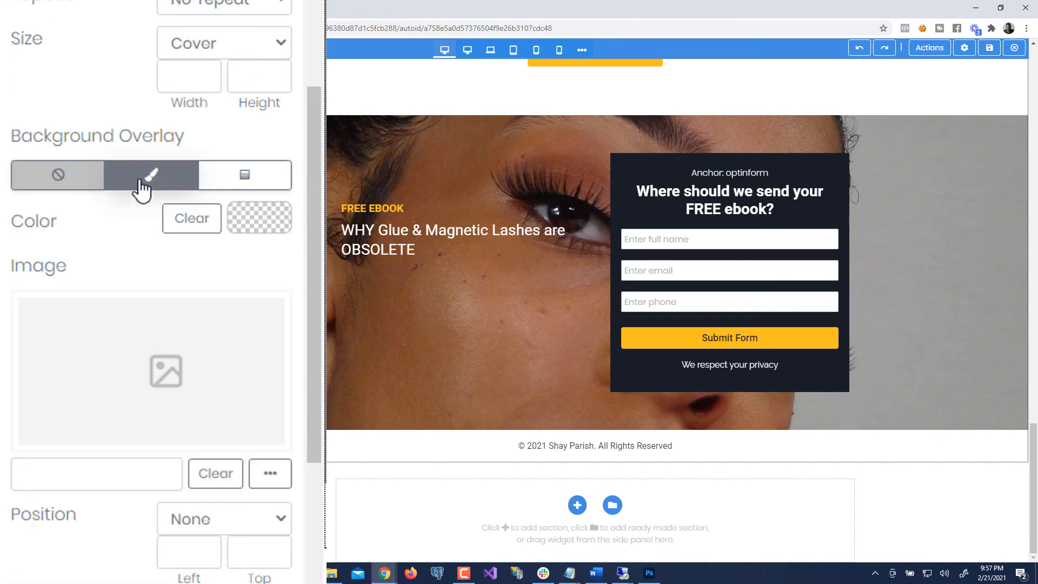
click(259, 227)
mouse_move(291, 423)
mouse_down()
mouse_move(247, 397)
mouse_move(233, 369)
mouse_move(213, 401)
mouse_up()
click(128, 251)
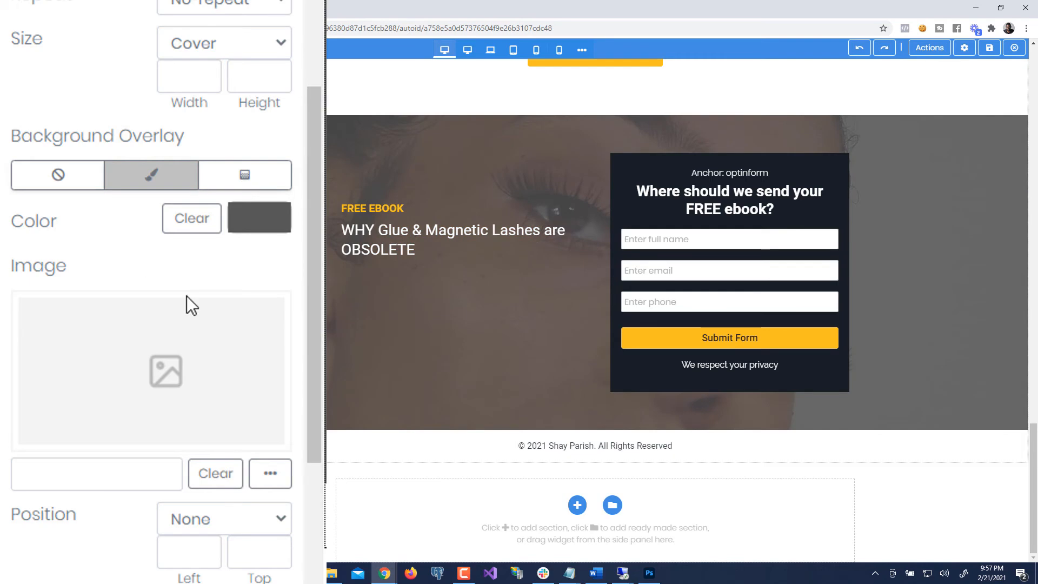
- Change the overlay colour to pure black #000000 and lower its opacity to 51
scroll(368, 304, up, 7)
scroll(368, 303, down, 4)
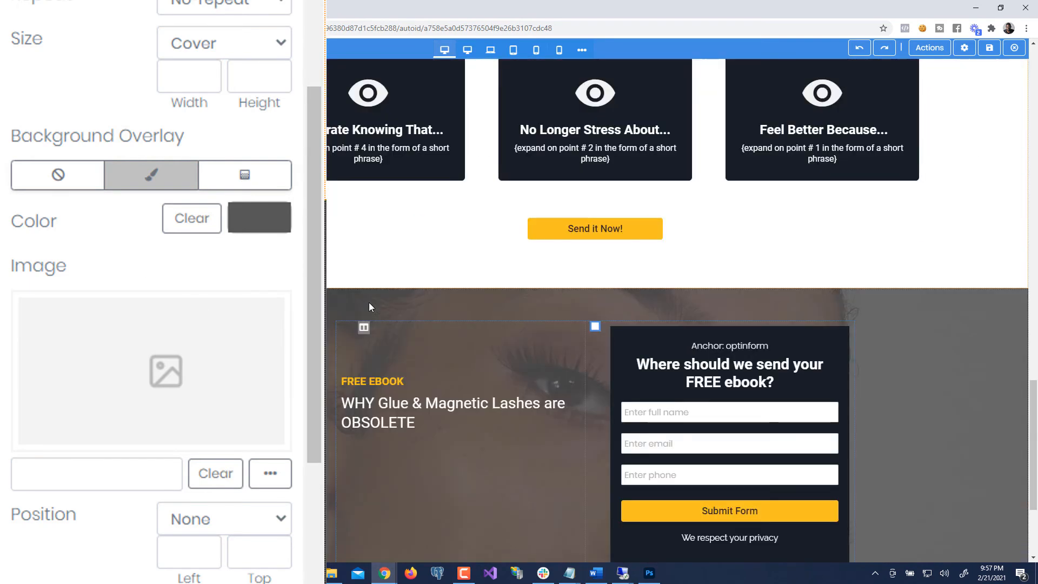
scroll(369, 303, down, 3)
scroll(232, 452, down, 2)
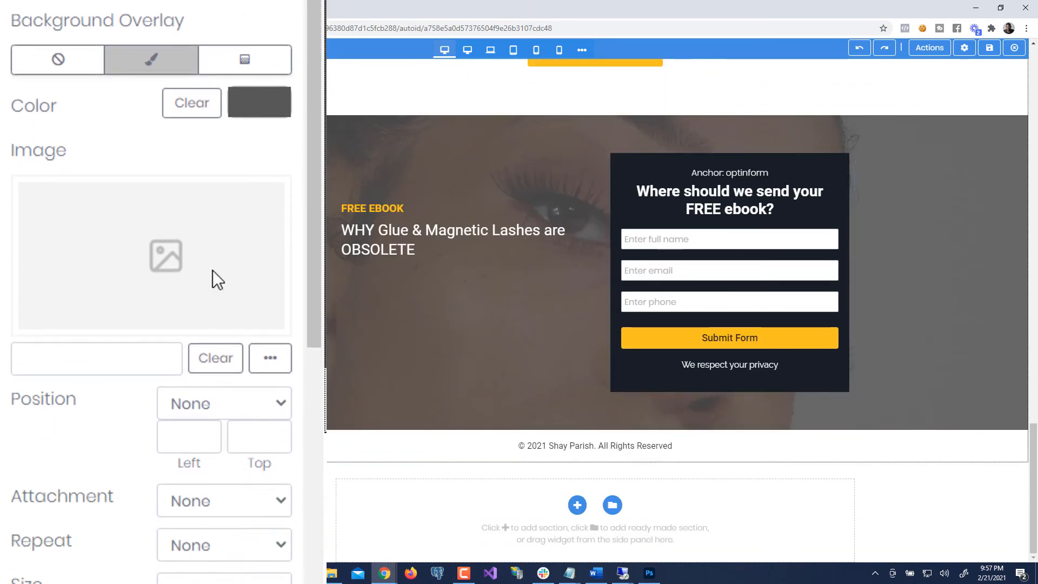
click(254, 116)
drag(271, 297, 189, 371)
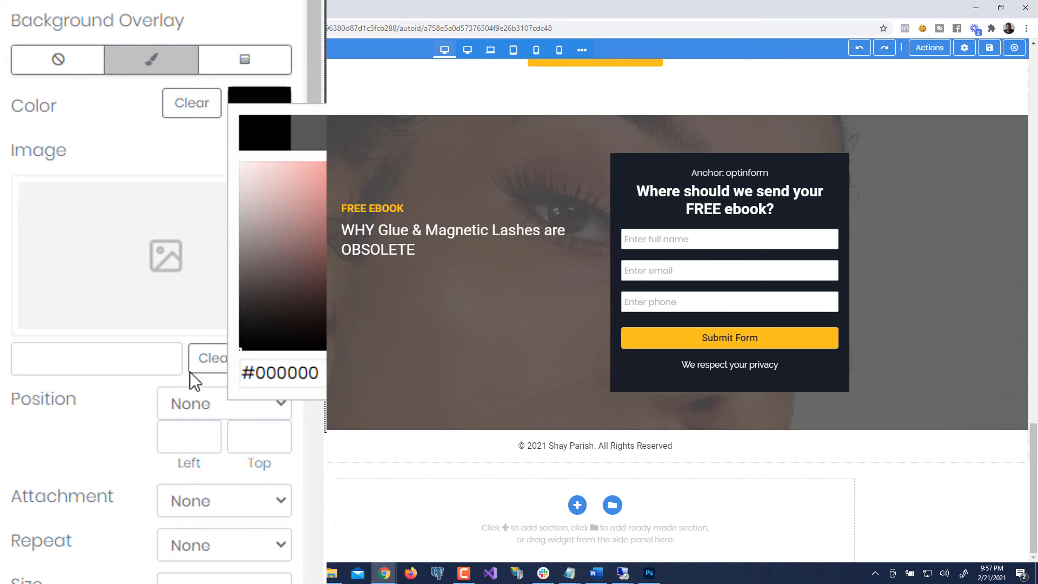
click(112, 132)
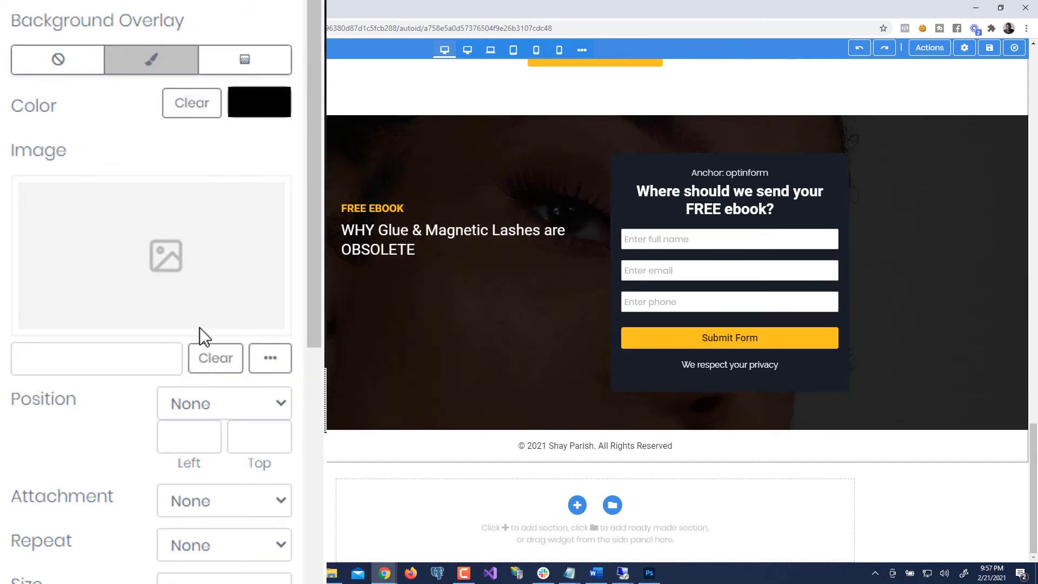
scroll(196, 378, down, 6)
drag(176, 355, 127, 358)
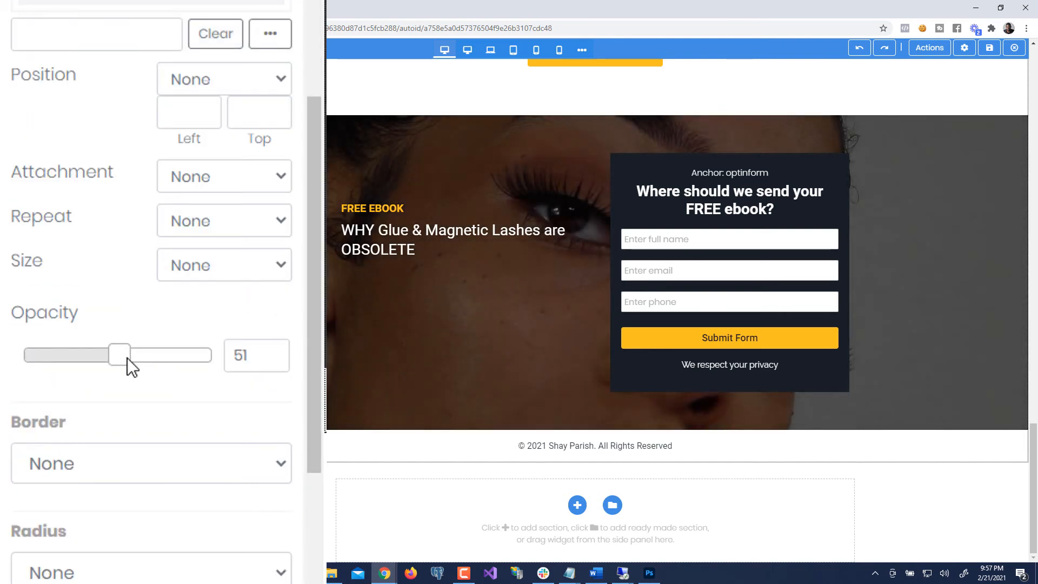
- Open the testimonial section's Properties and read its background colour code #a50854
scroll(260, 382, up, 10)
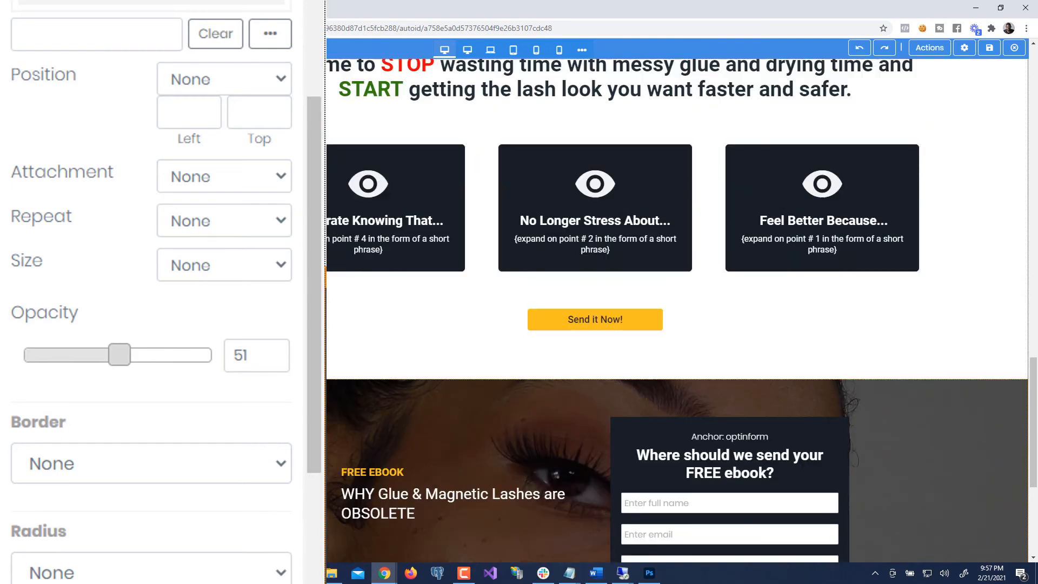
scroll(260, 378, up, 7)
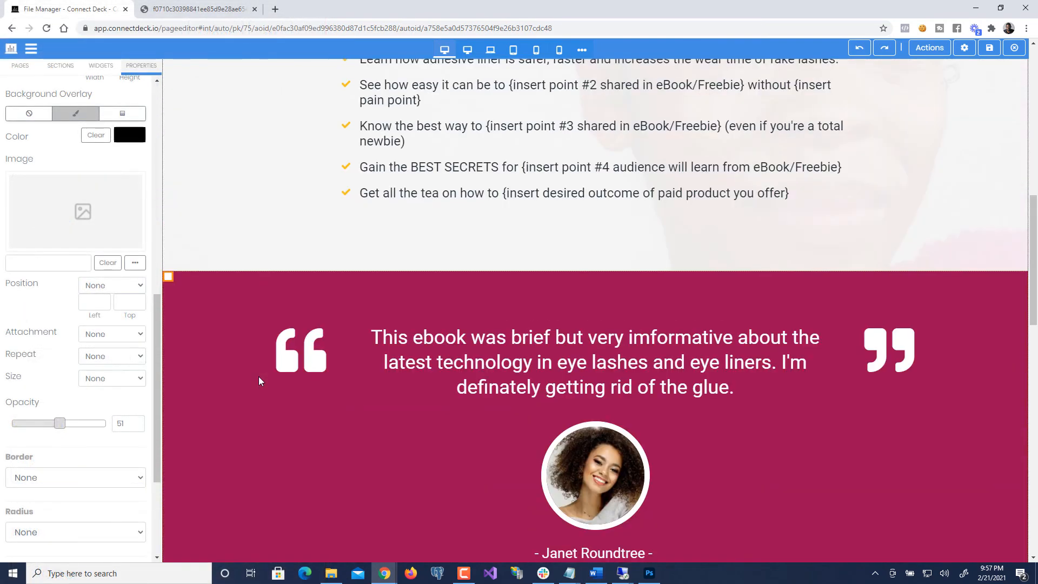
scroll(259, 378, down, 8)
scroll(259, 381, down, 8)
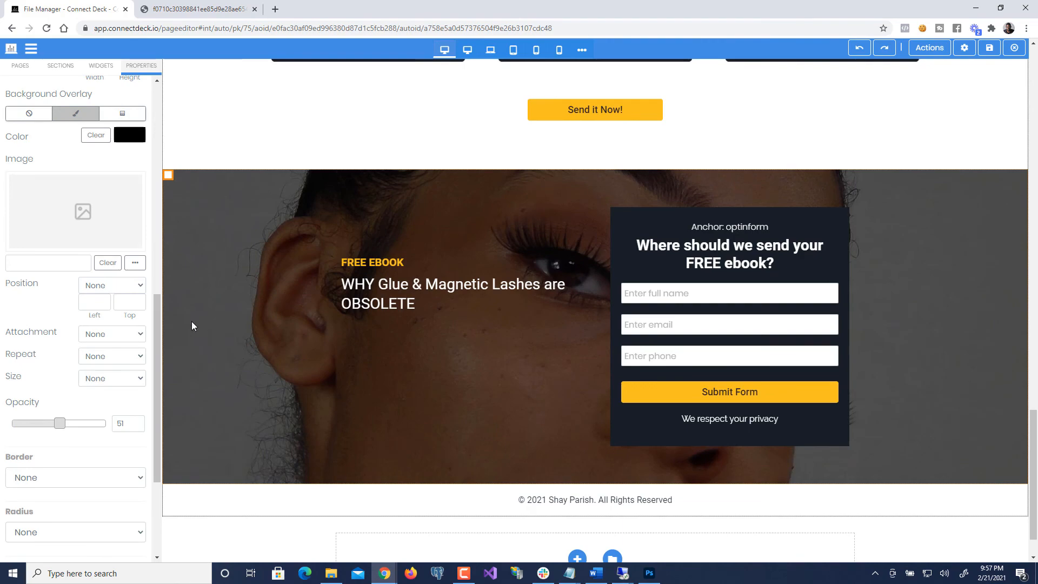
click(163, 294)
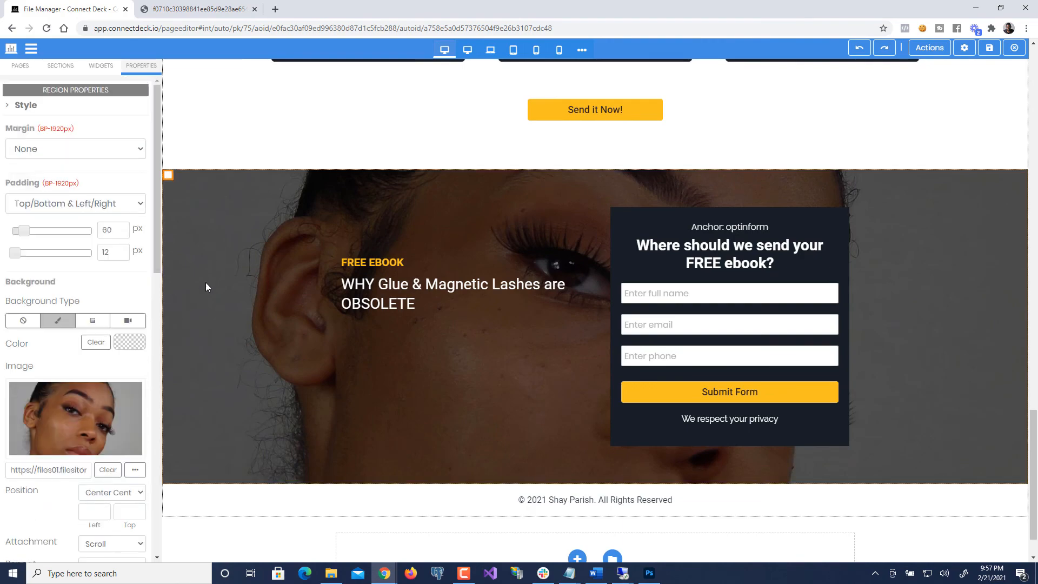
scroll(205, 285, up, 8)
scroll(182, 179, up, 5)
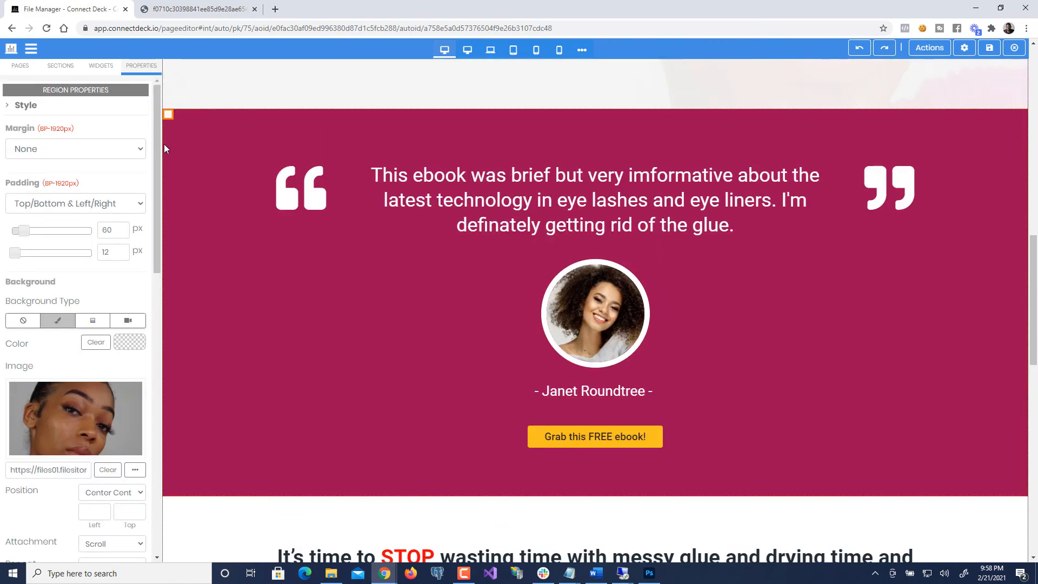
click(168, 114)
click(178, 128)
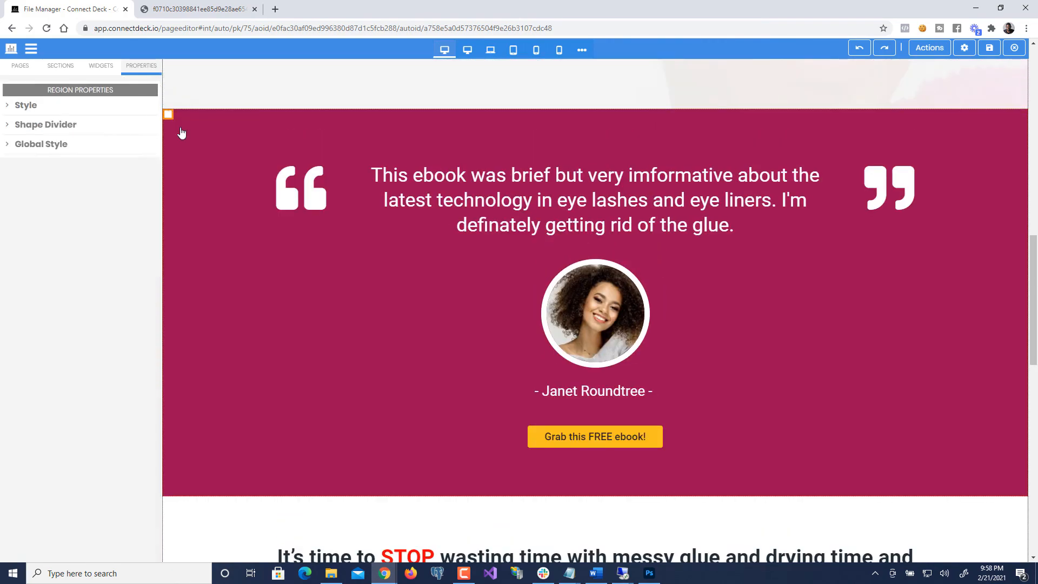
click(54, 113)
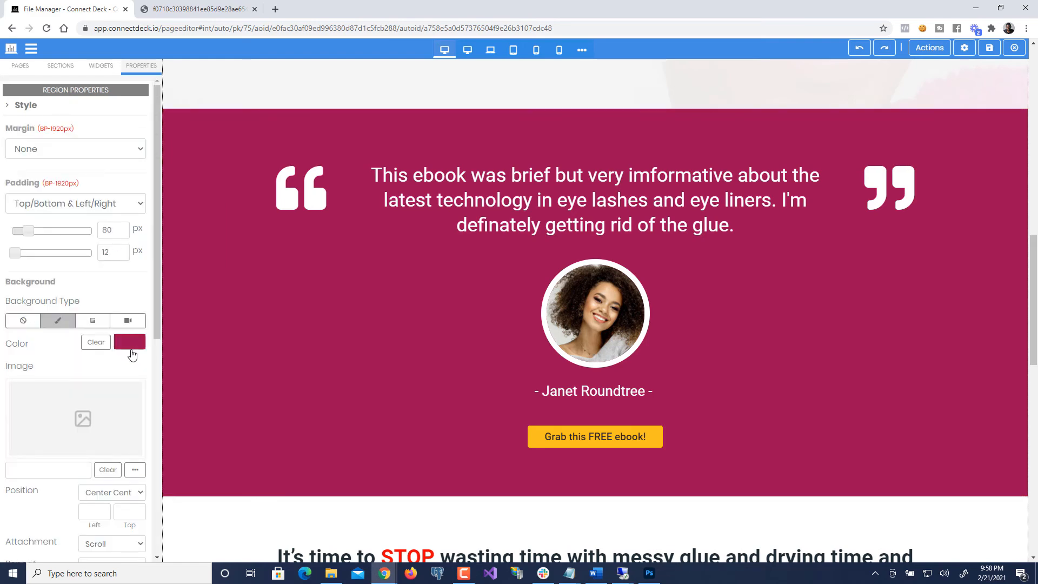
click(131, 347)
click(193, 385)
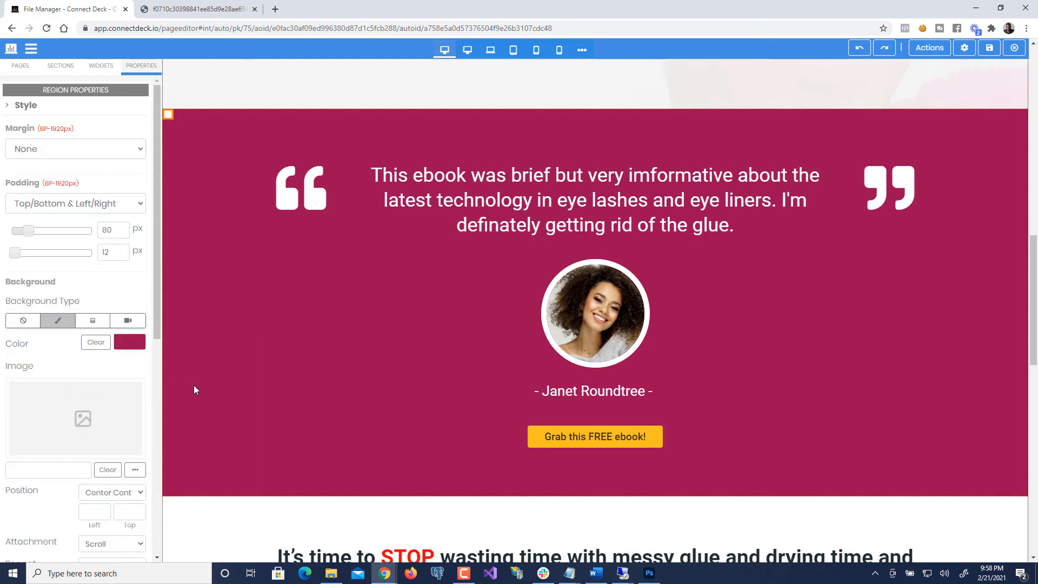
- Open the Properties of the opt-in form section at the page bottom
scroll(195, 387, down, 10)
scroll(198, 392, down, 4)
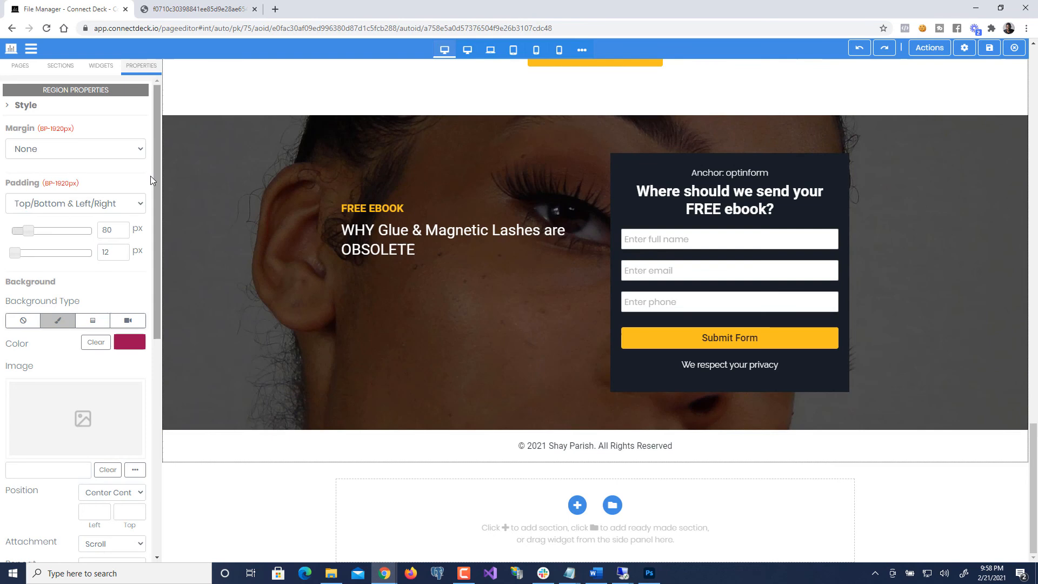
click(168, 122)
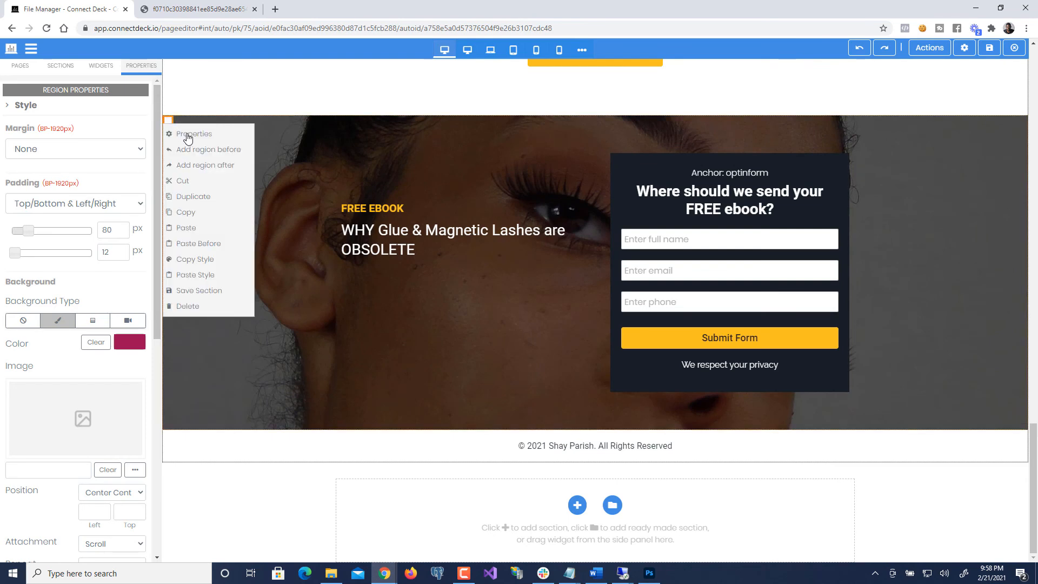
click(186, 134)
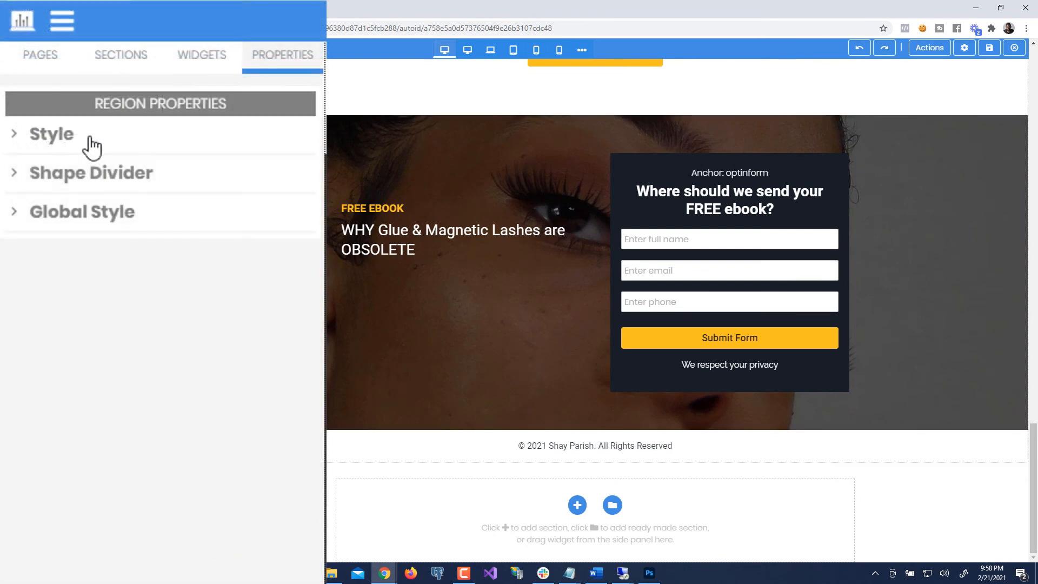
- Change the opt-in section's Background Overlay colour from #000000 to magenta #a50854
click(45, 108)
scroll(186, 517, down, 10)
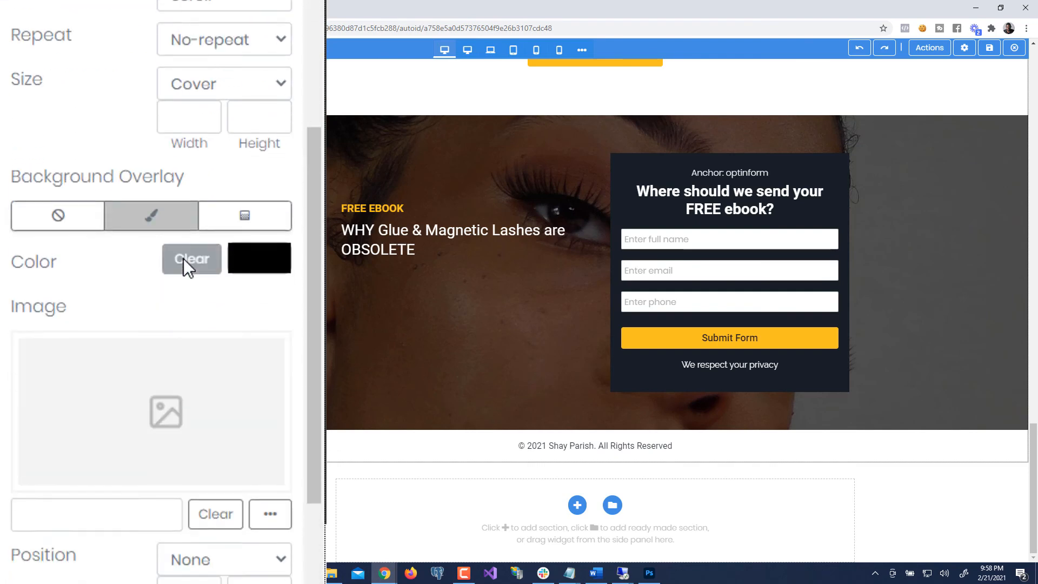
click(259, 113)
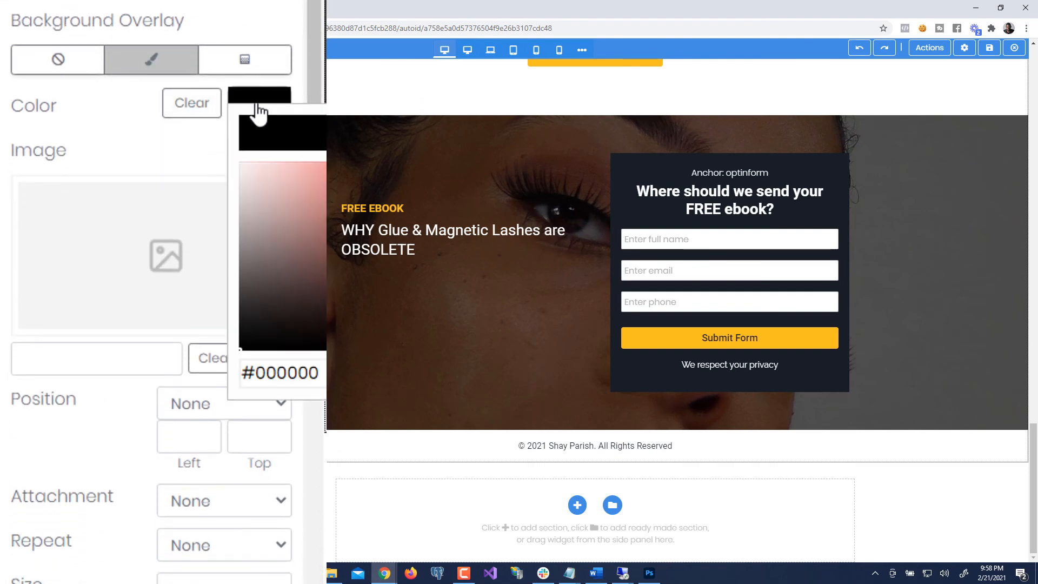
drag(318, 368, 150, 334)
text(#a50854)
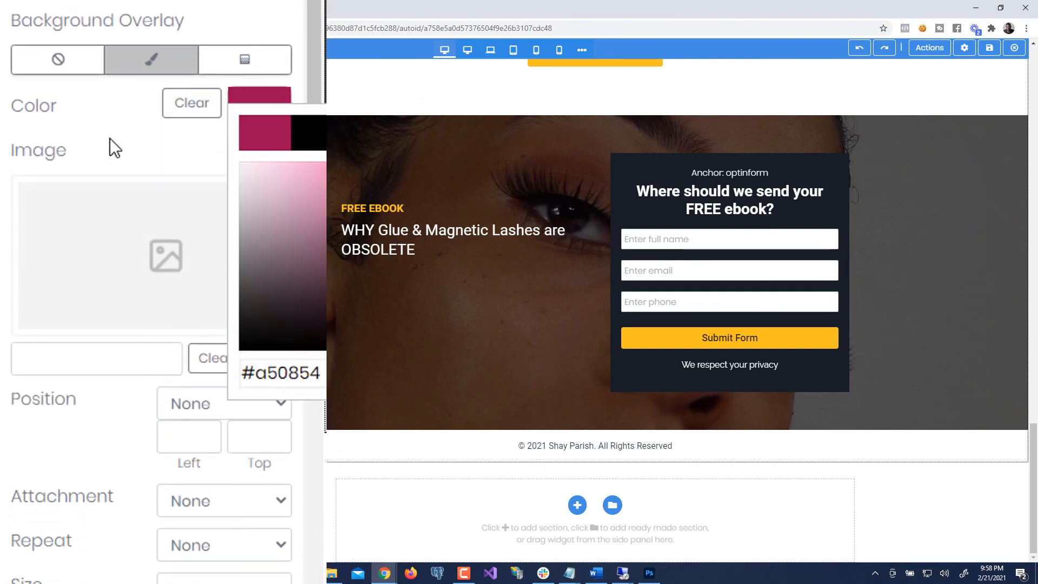
click(109, 112)
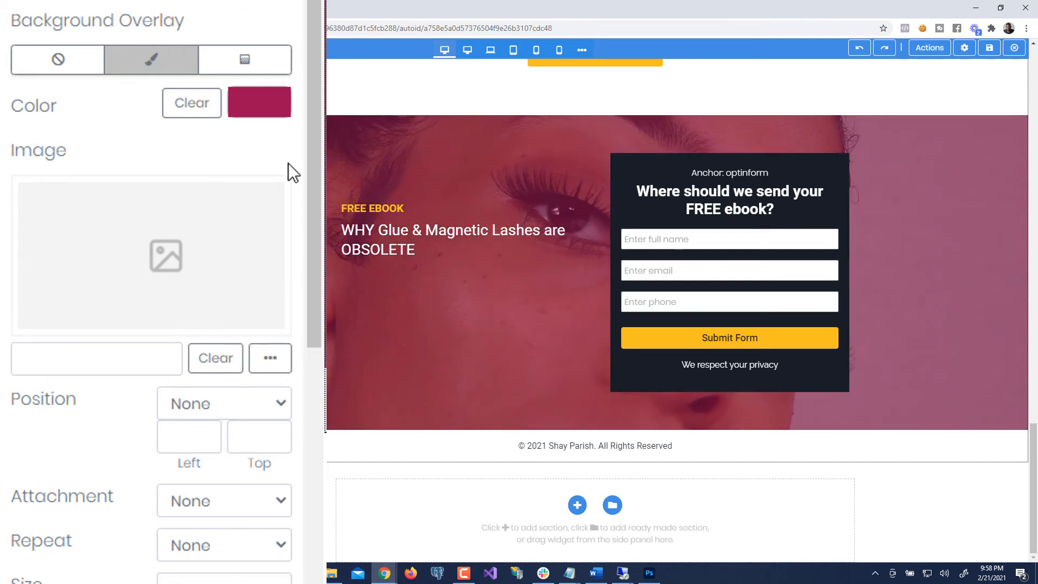
- Raise the magenta overlay opacity to about 81 and review the page
scroll(254, 377, down, 6)
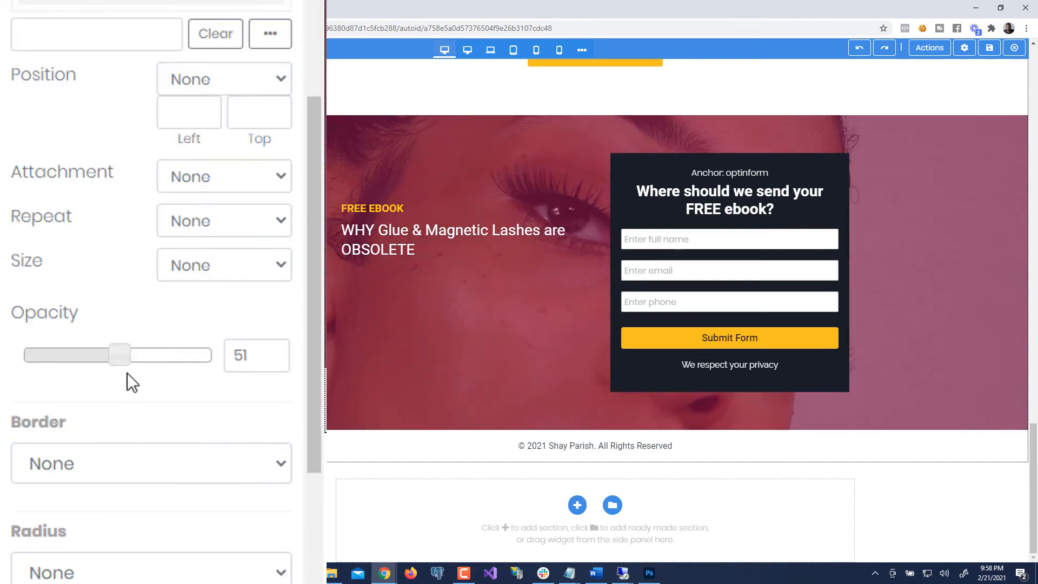
drag(131, 358, 142, 361)
drag(154, 365, 185, 395)
scroll(262, 355, up, 9)
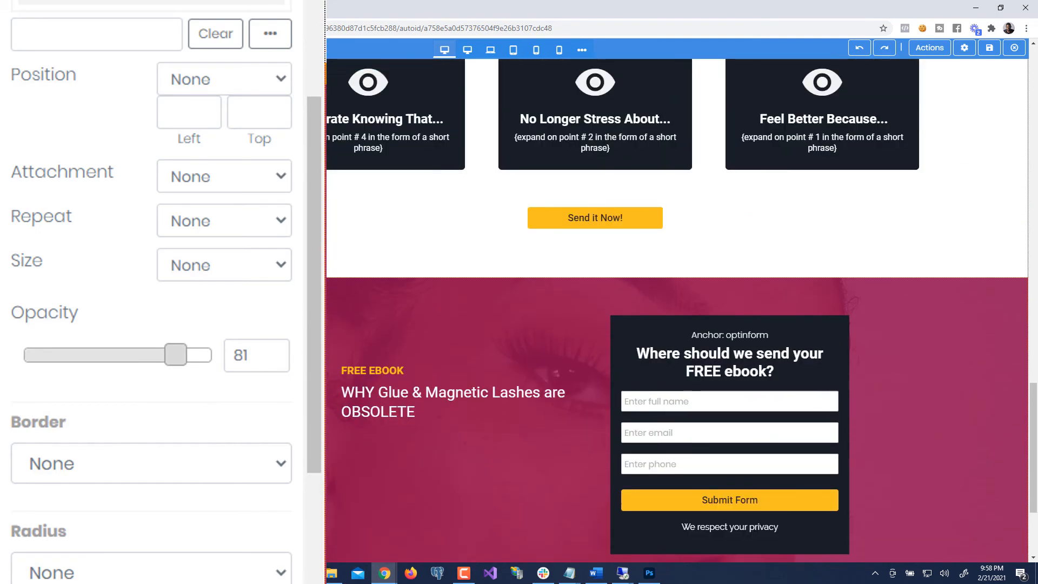
scroll(262, 351, up, 13)
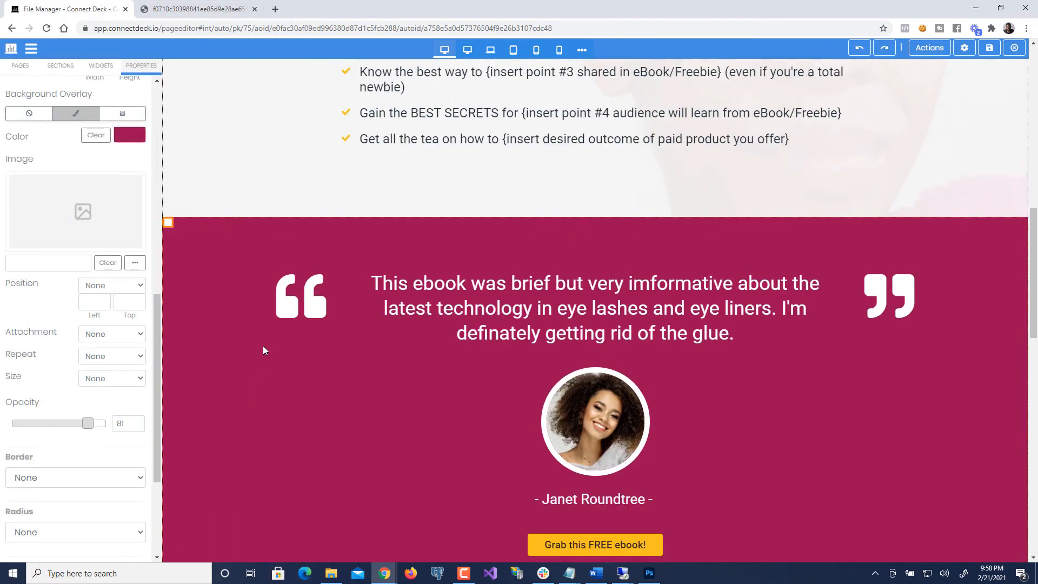
scroll(262, 349, down, 7)
scroll(262, 348, up, 8)
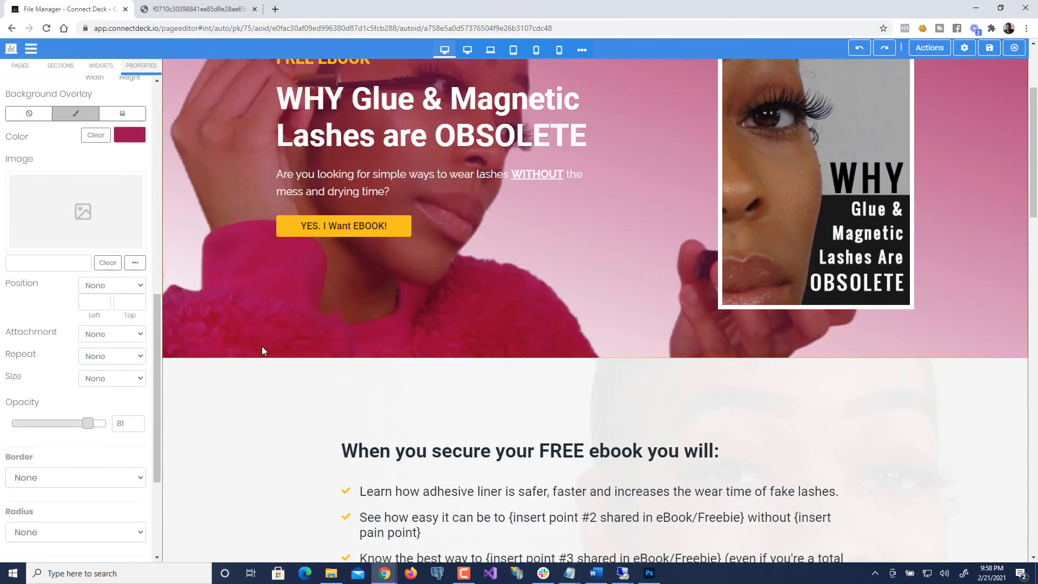
scroll(261, 350, down, 1)
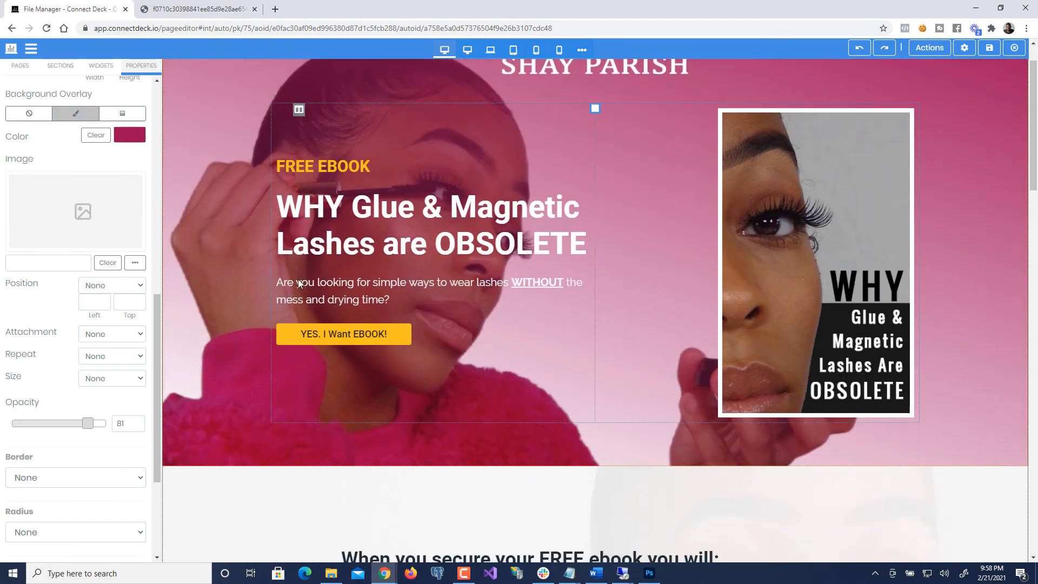
scroll(335, 282, down, 8)
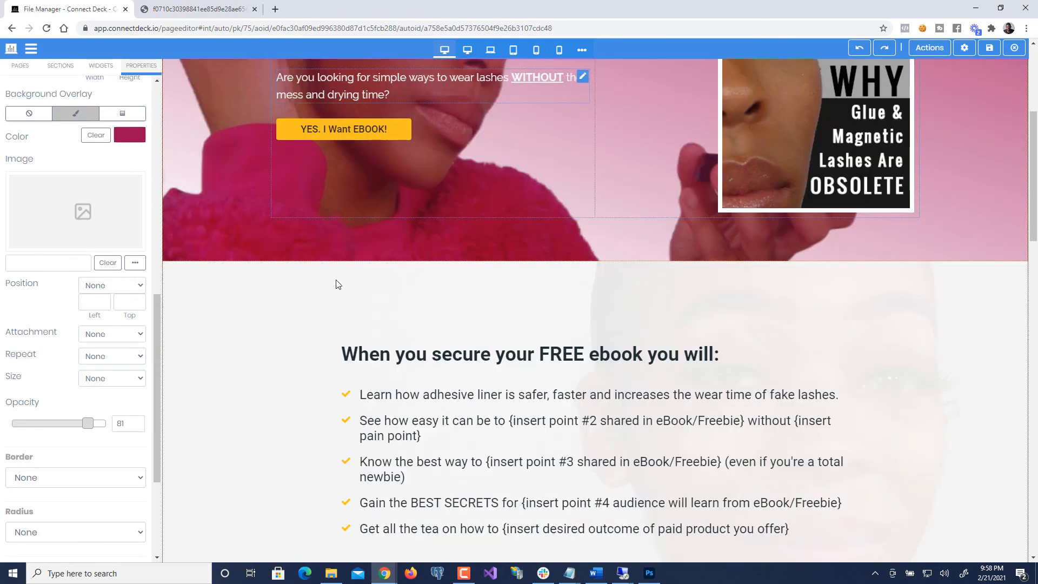
scroll(336, 280, down, 10)
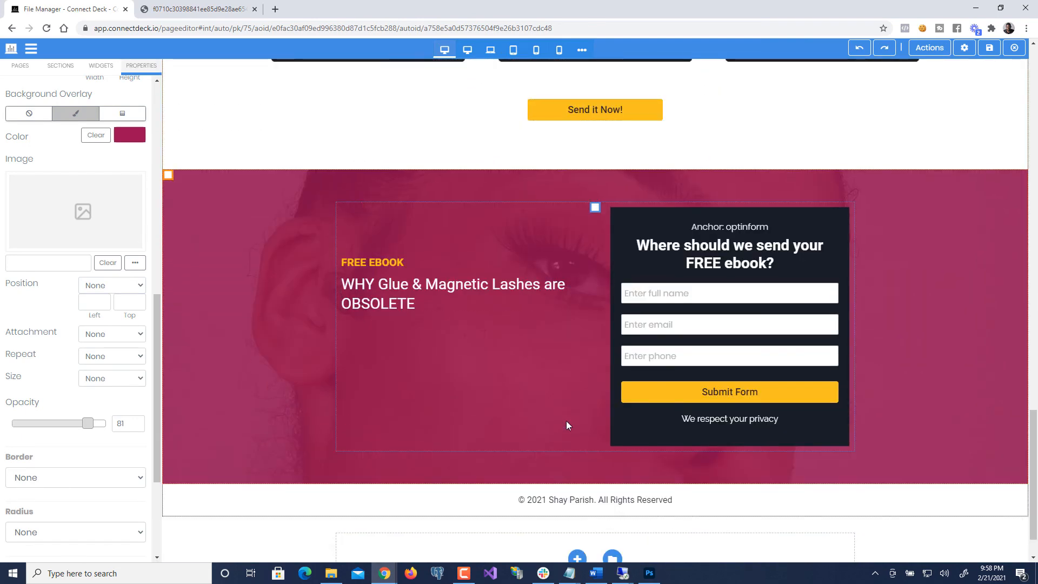
scroll(397, 330, up, 7)
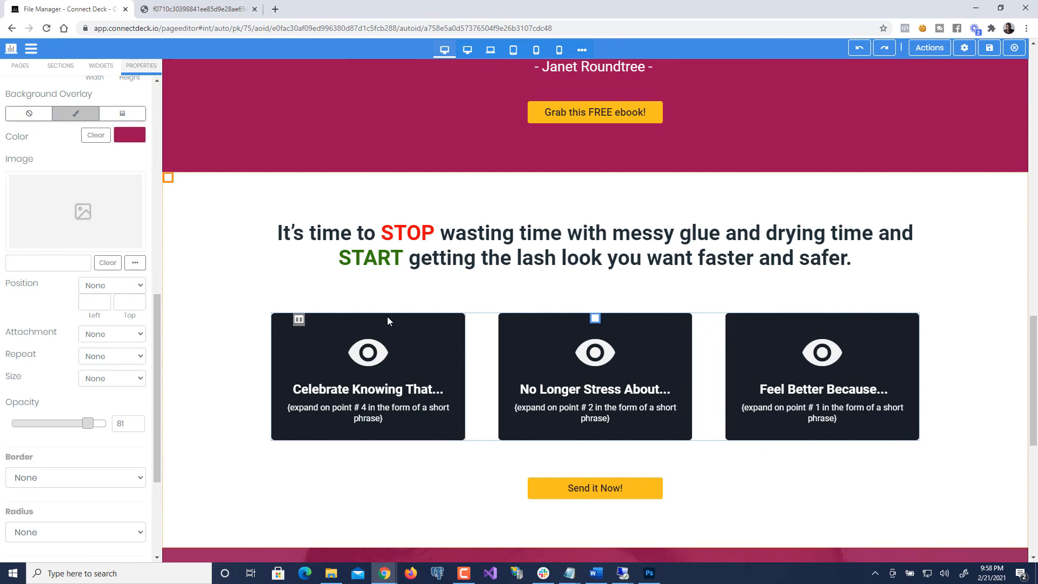
scroll(387, 316, down, 7)
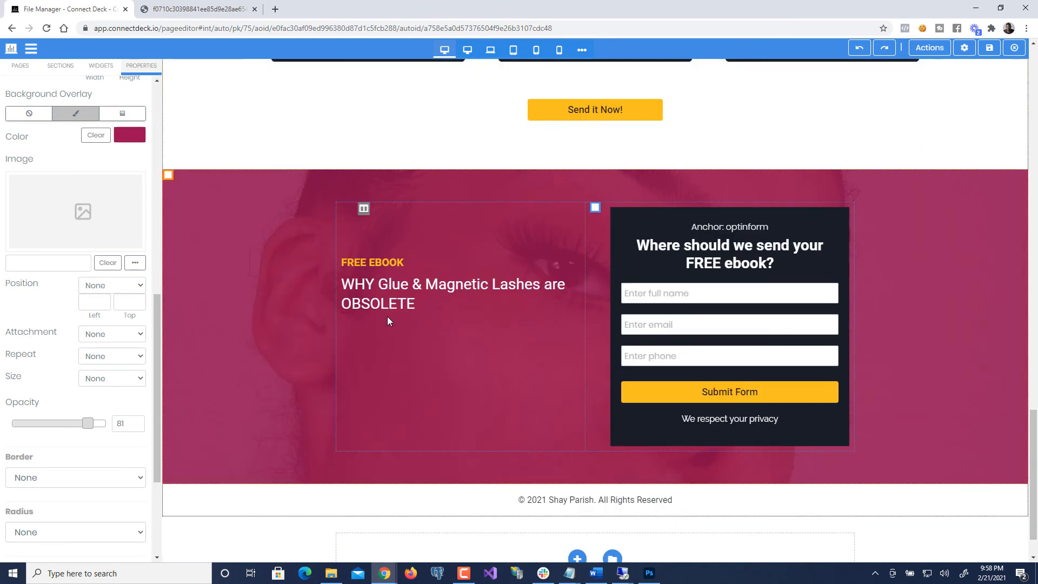
scroll(387, 320, down, 1)
scroll(387, 320, up, 9)
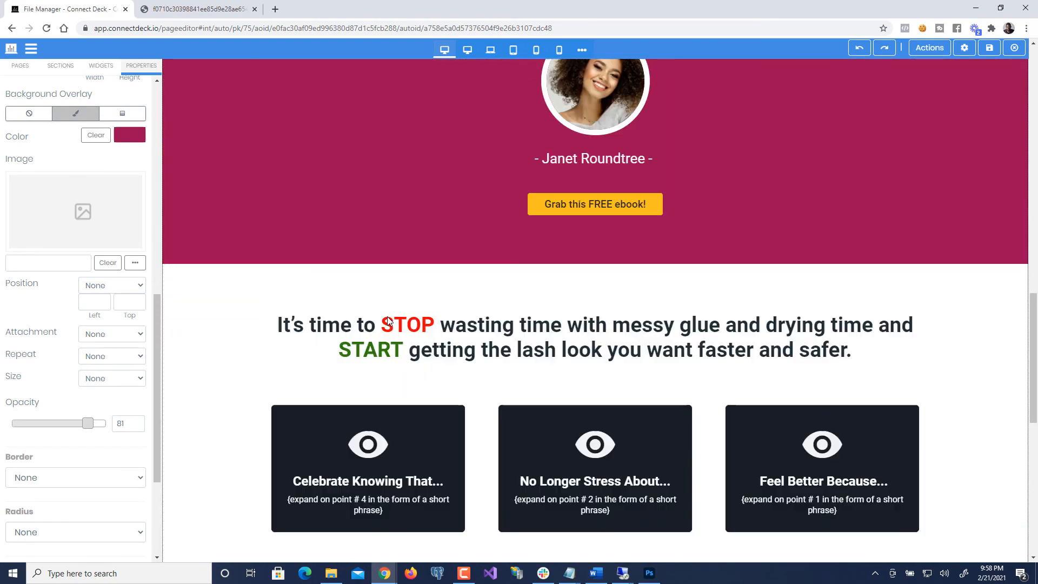
scroll(387, 320, up, 10)
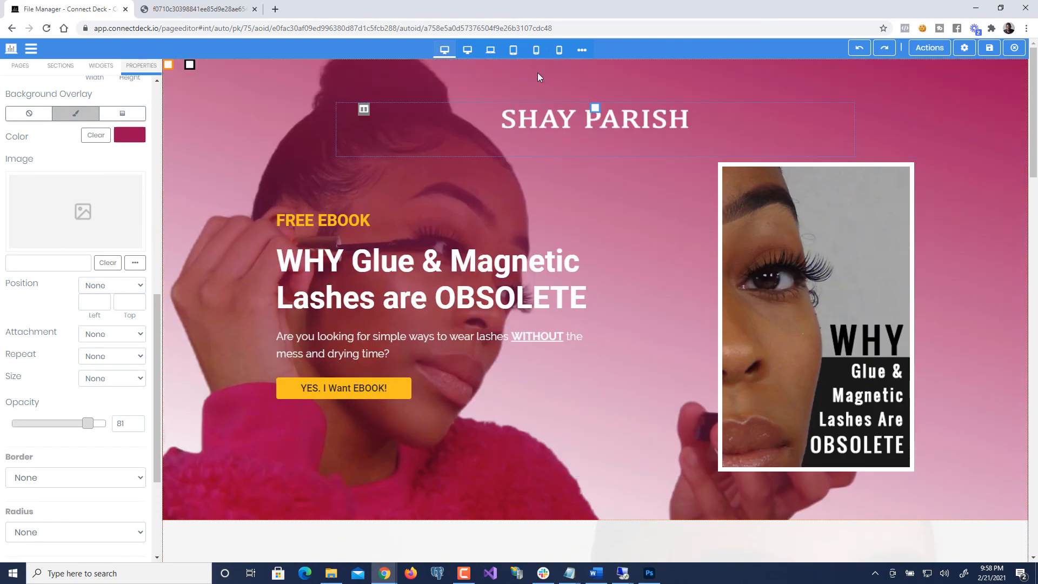
scroll(697, 326, down, 5)
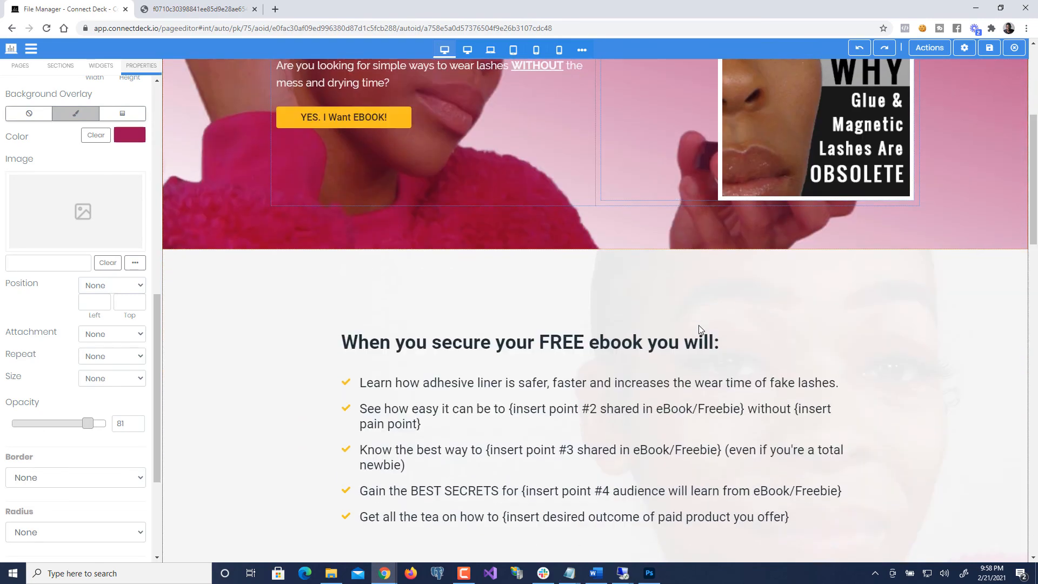
scroll(698, 325, down, 10)
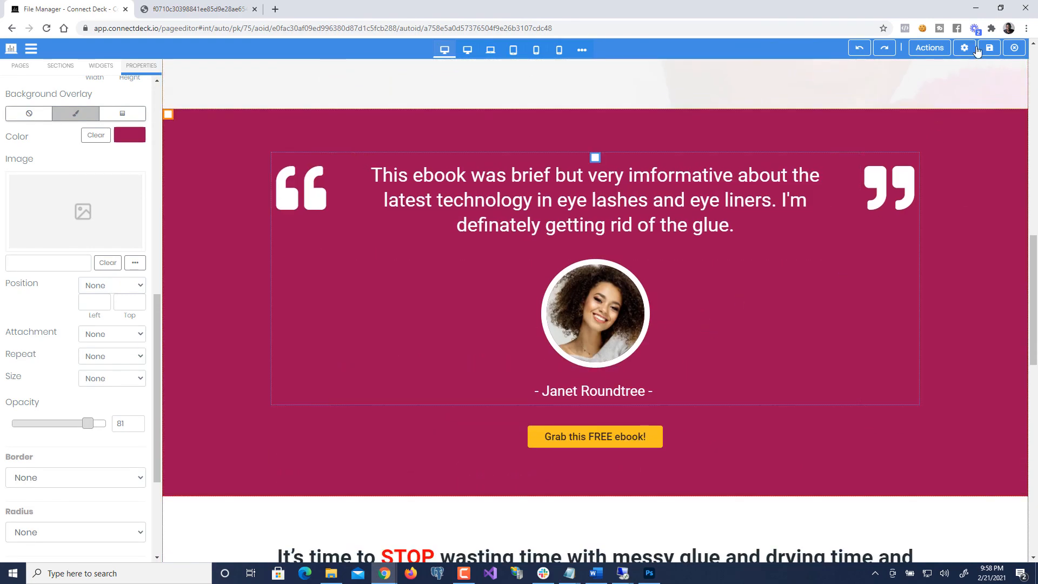
- Save the landing page and wait for the Record Saved notification
click(990, 49)
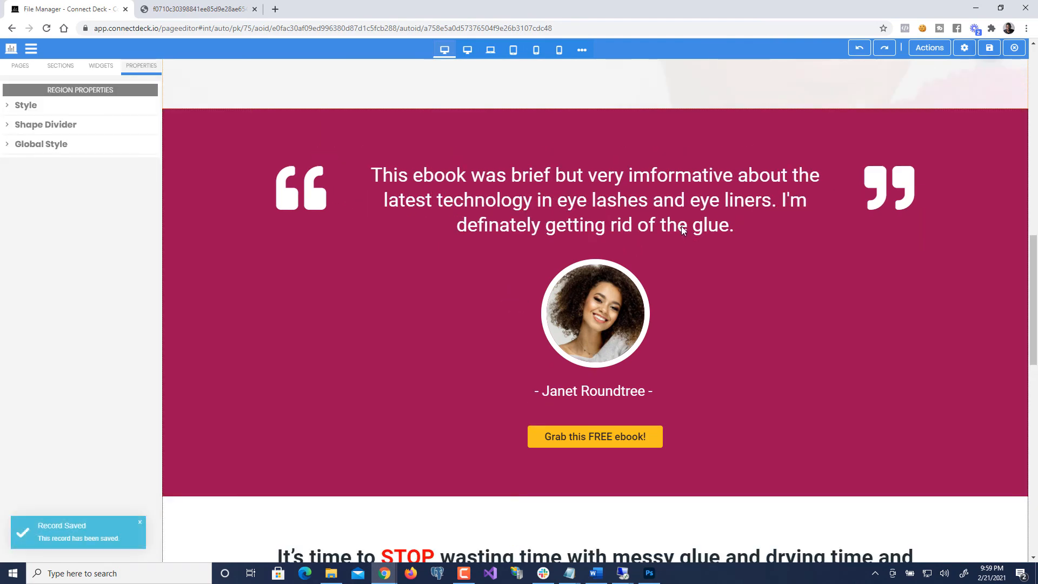
scroll(650, 264, down, 9)
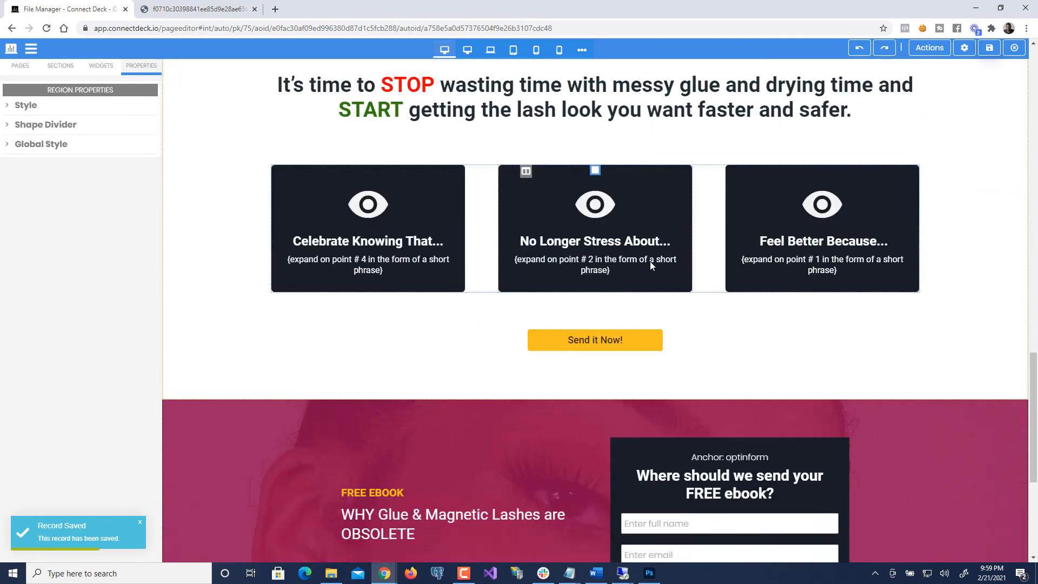
scroll(650, 264, up, 8)
scroll(650, 263, down, 6)
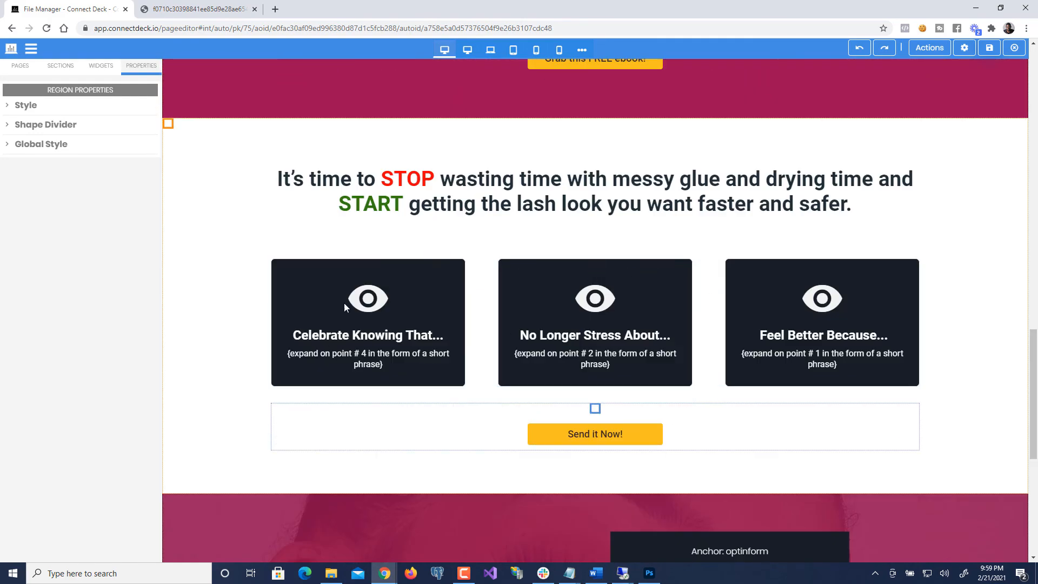
scroll(356, 271, up, 2)
scroll(220, 319, up, 20)
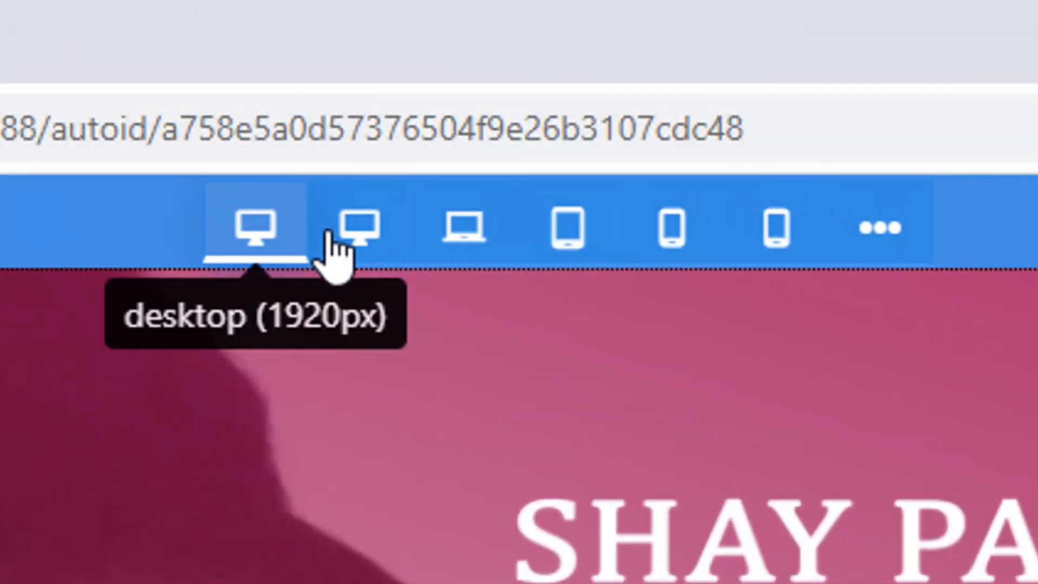
- Preview the page at 1280px desktop, laptop, tablet and 480px phone widths
click(349, 227)
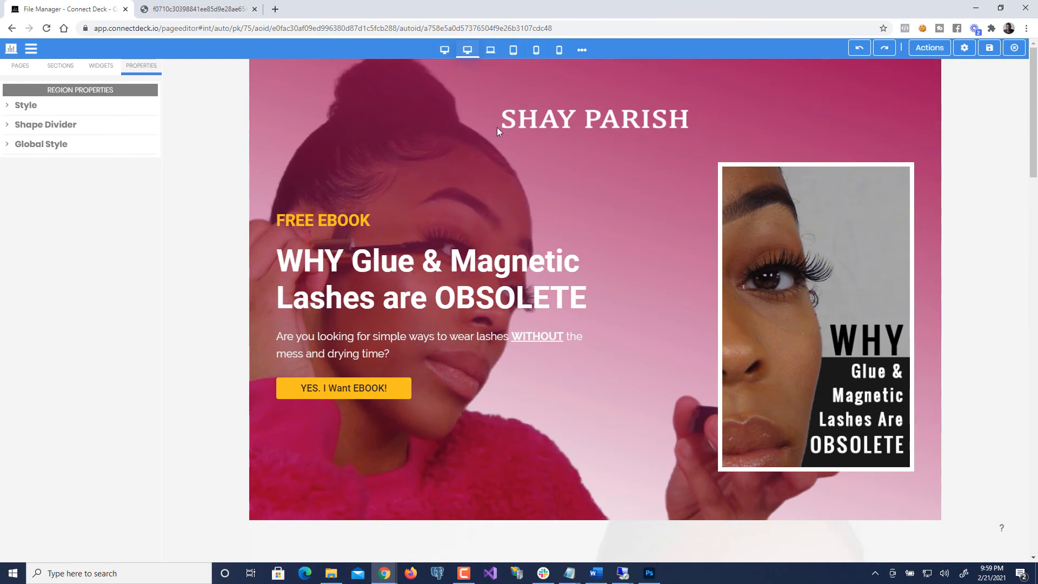
scroll(502, 163, down, 2)
scroll(507, 190, down, 13)
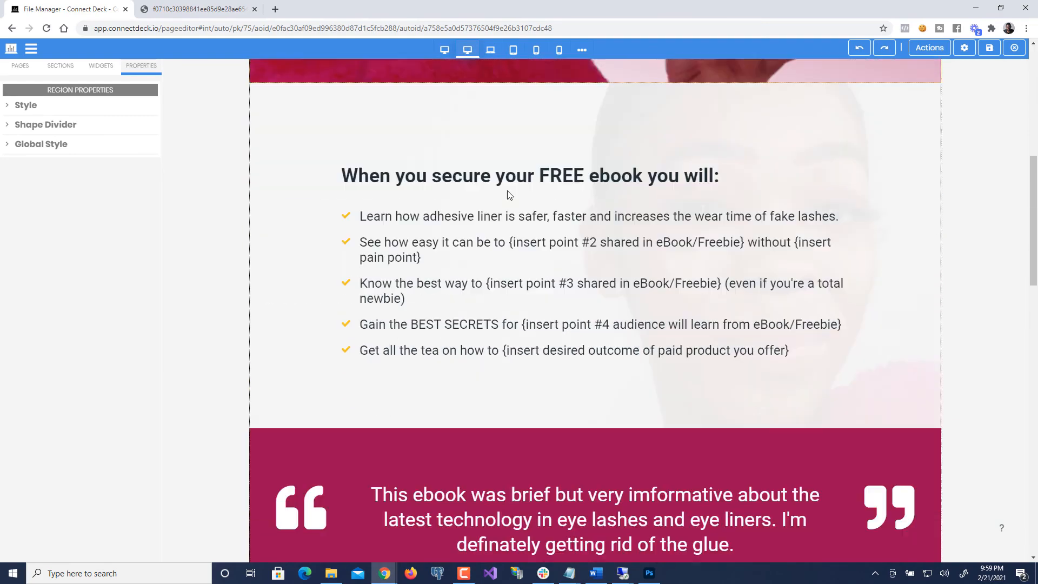
scroll(506, 126, up, 7)
scroll(505, 126, up, 5)
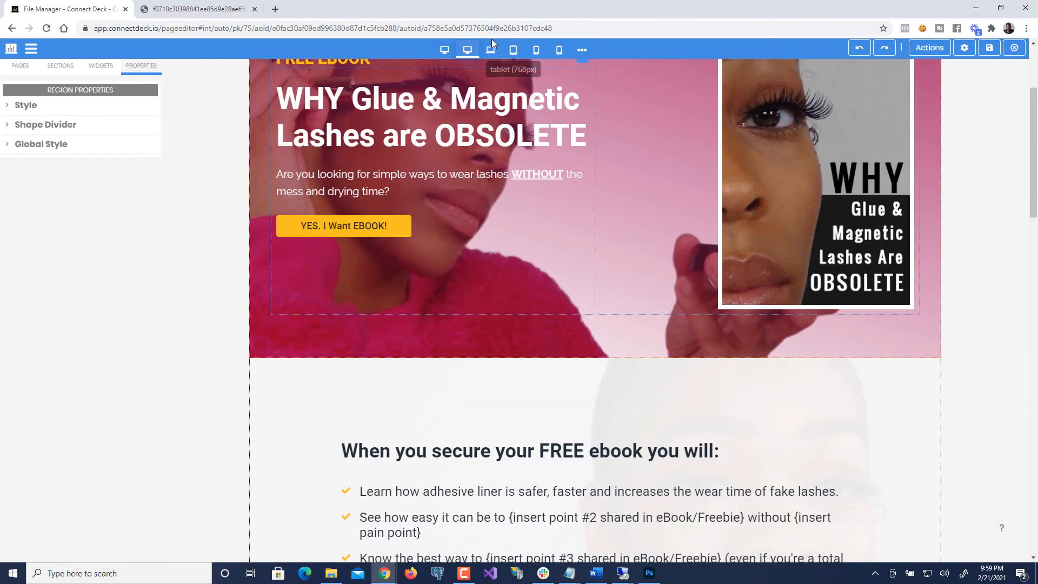
click(491, 51)
scroll(501, 173, up, 3)
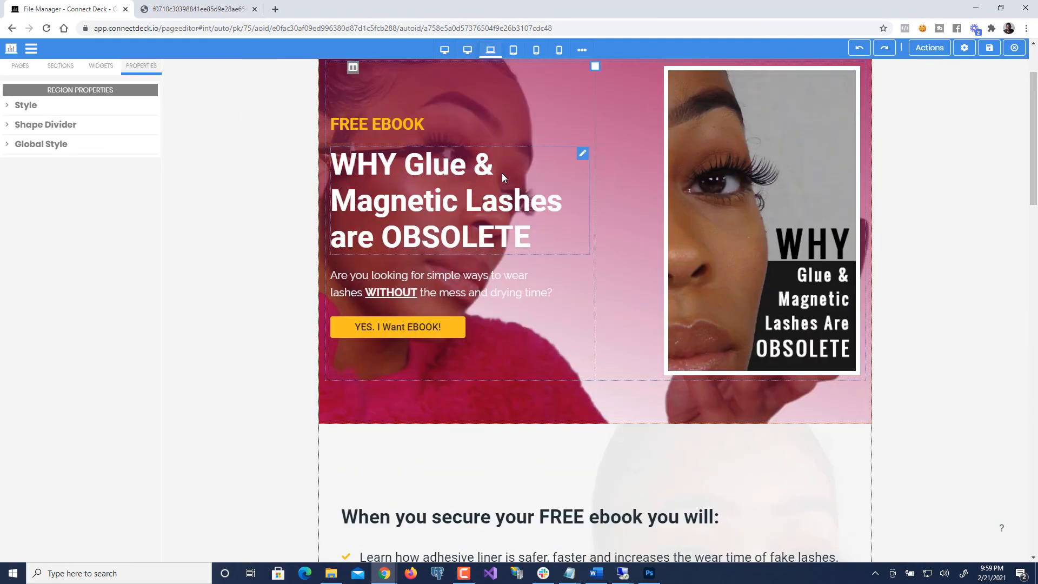
click(513, 52)
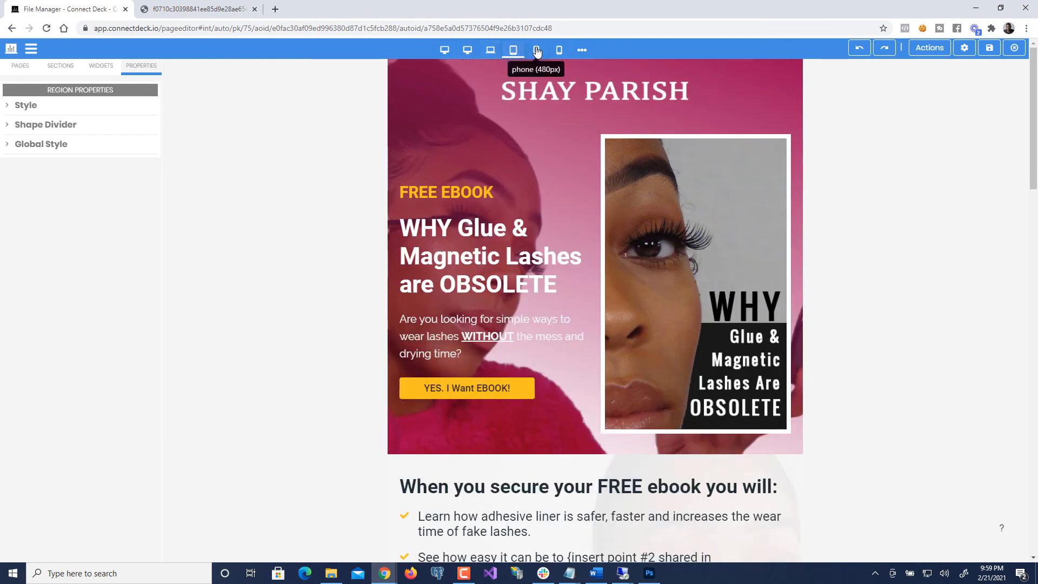
click(537, 51)
scroll(585, 277, down, 3)
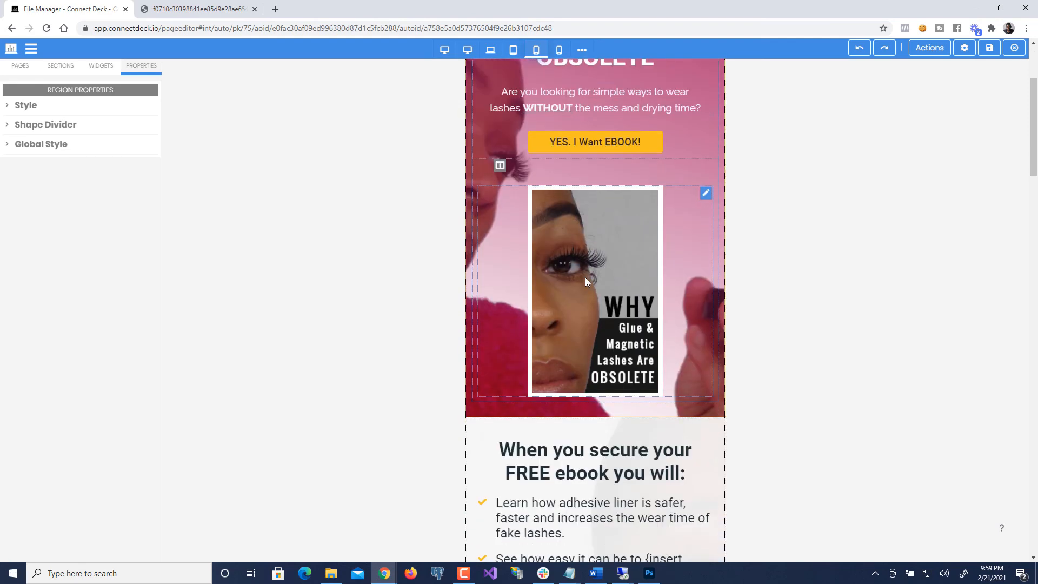
scroll(577, 251, up, 5)
- Preview the whole page at the narrowest 320px phone width
click(560, 51)
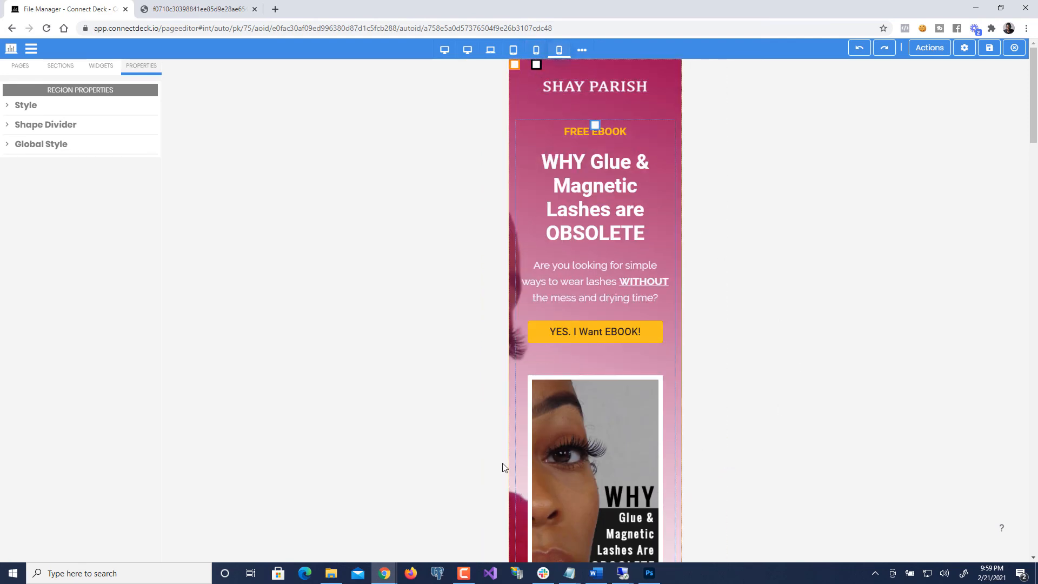
scroll(503, 467, down, 10)
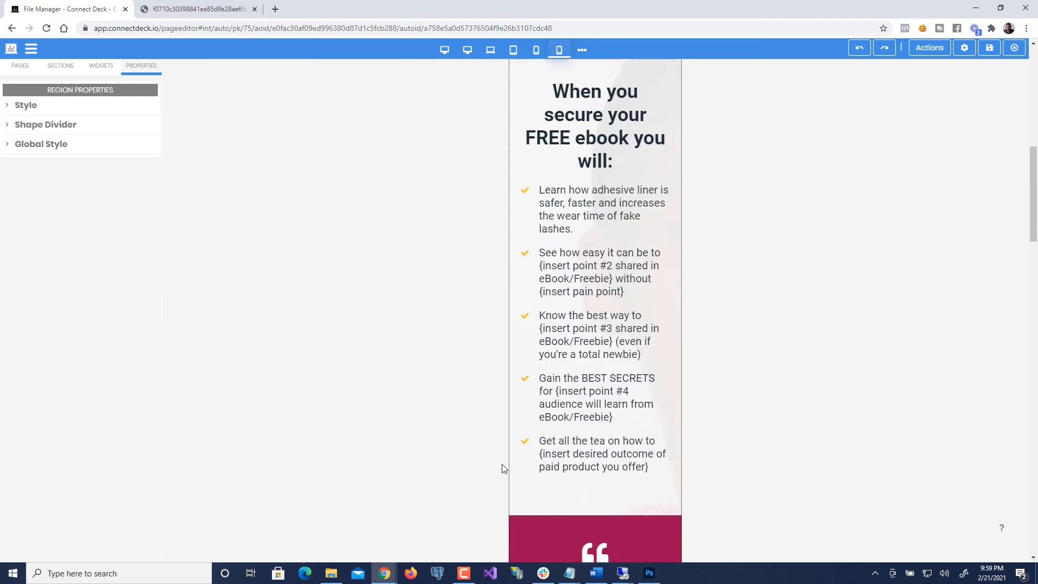
scroll(502, 468, down, 10)
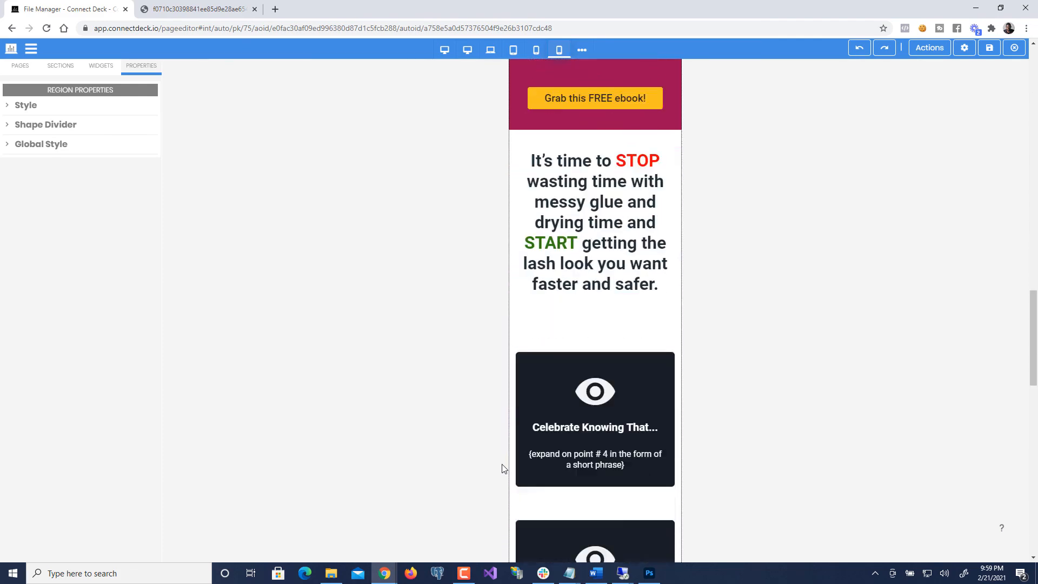
scroll(502, 465, down, 10)
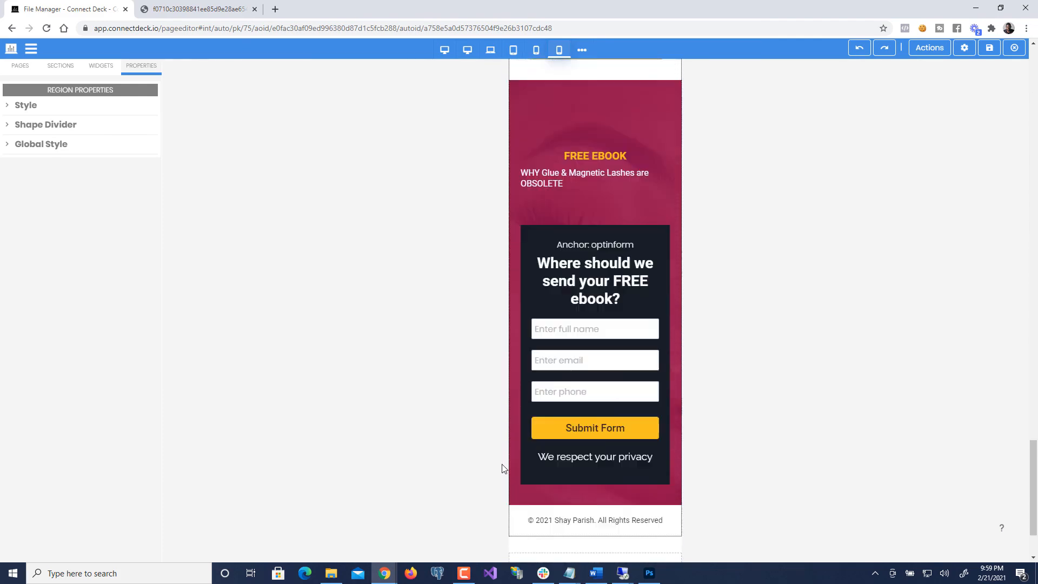
scroll(502, 468, down, 2)
scroll(501, 468, up, 8)
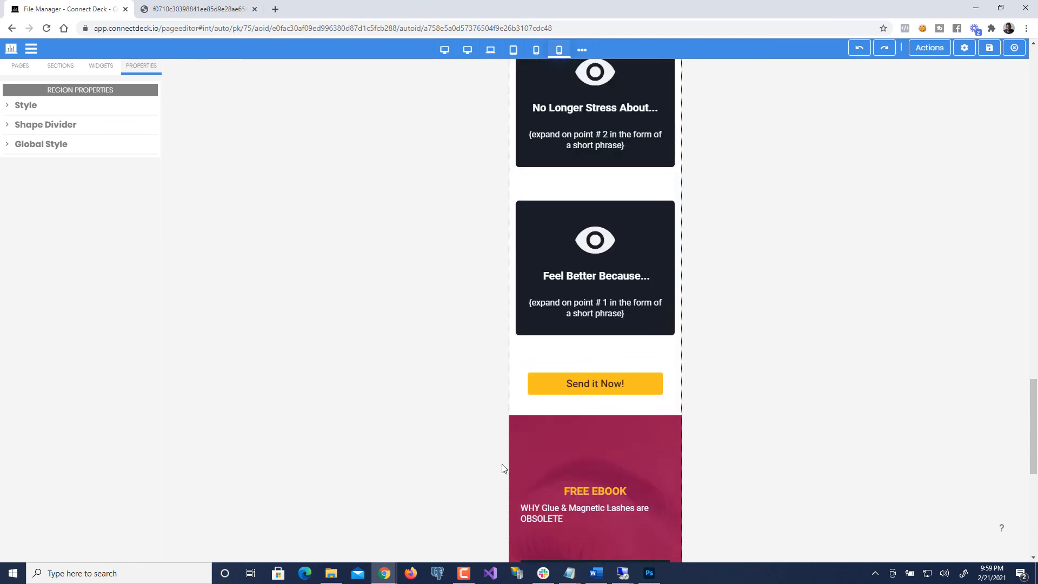
scroll(503, 468, up, 8)
scroll(501, 468, down, 11)
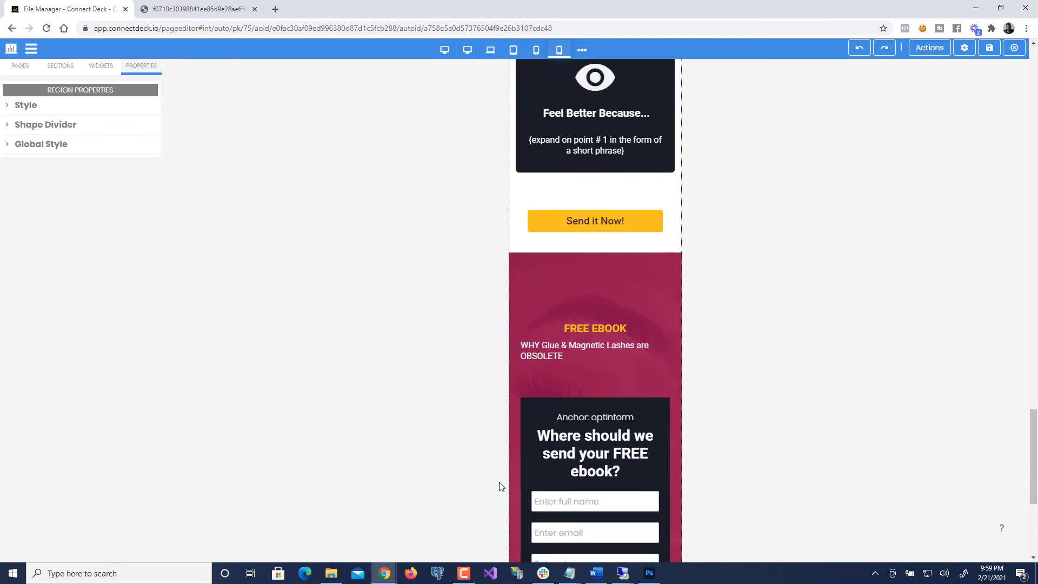
scroll(482, 491, down, 1)
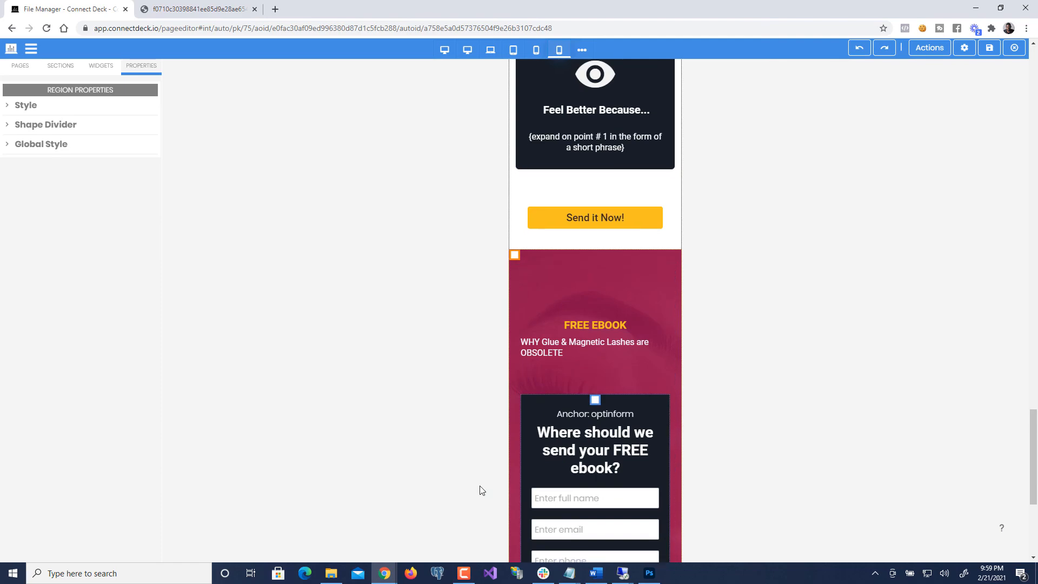
scroll(482, 490, down, 5)
scroll(481, 490, up, 13)
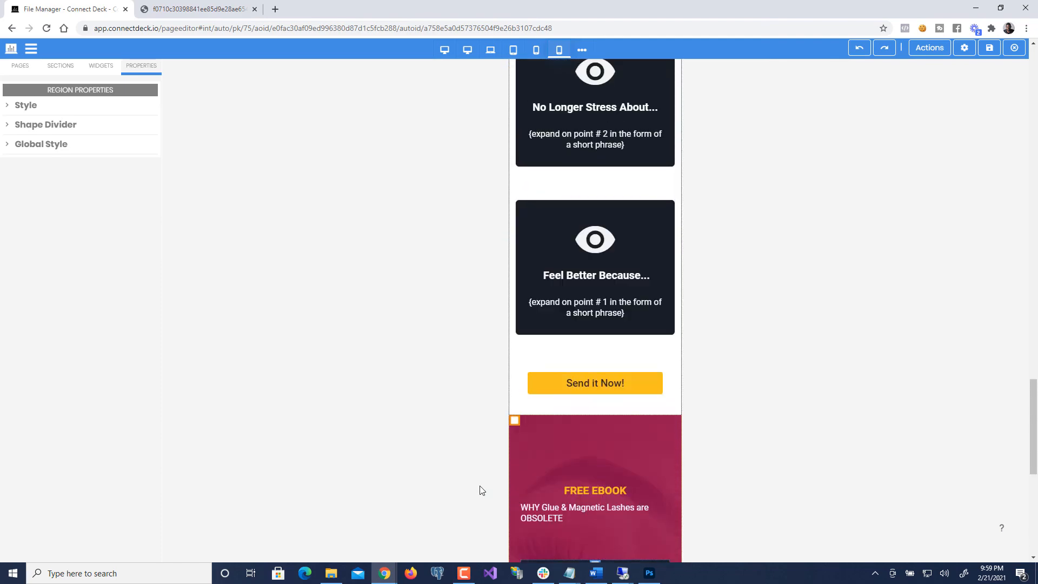
- Step the preview back up through phone, tablet and laptop to full desktop width
click(534, 50)
scroll(435, 302, up, 8)
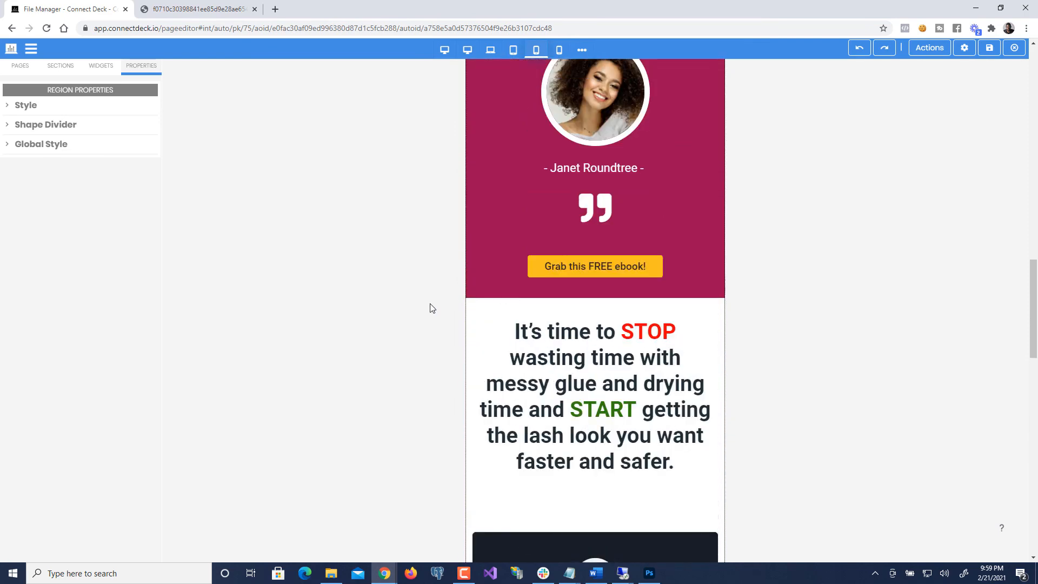
scroll(432, 308, up, 12)
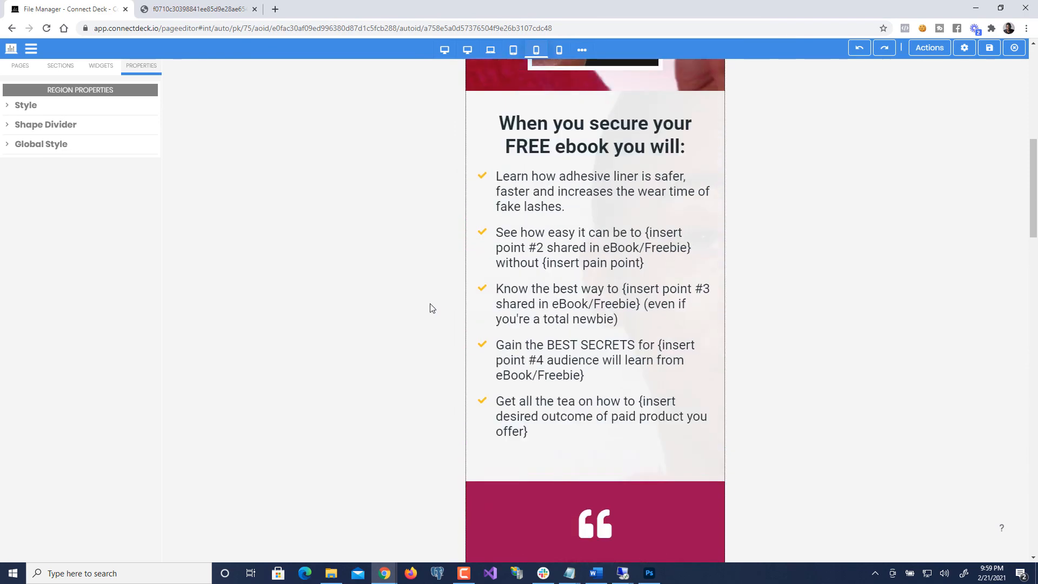
scroll(433, 309, up, 8)
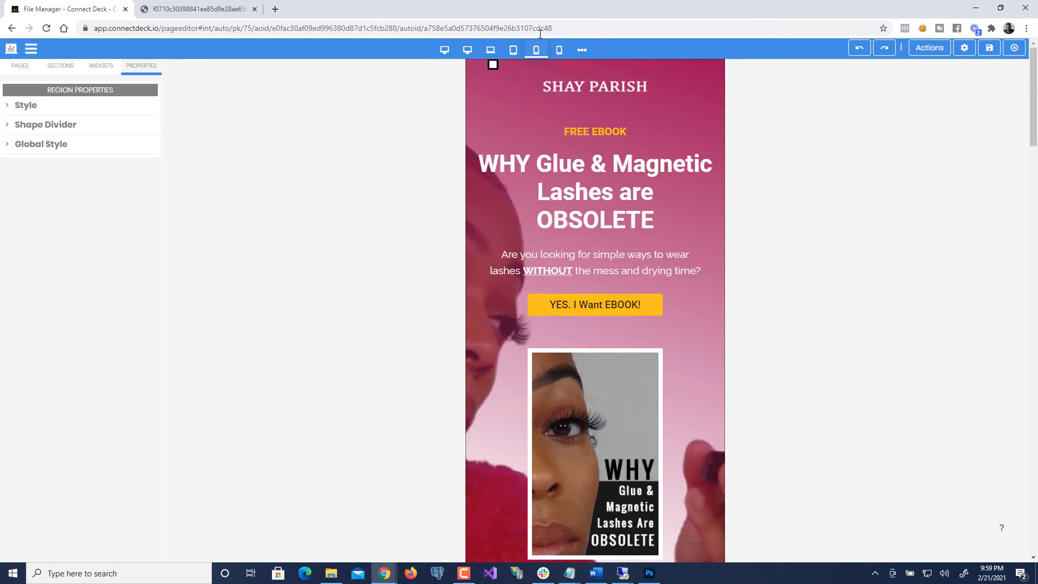
click(513, 50)
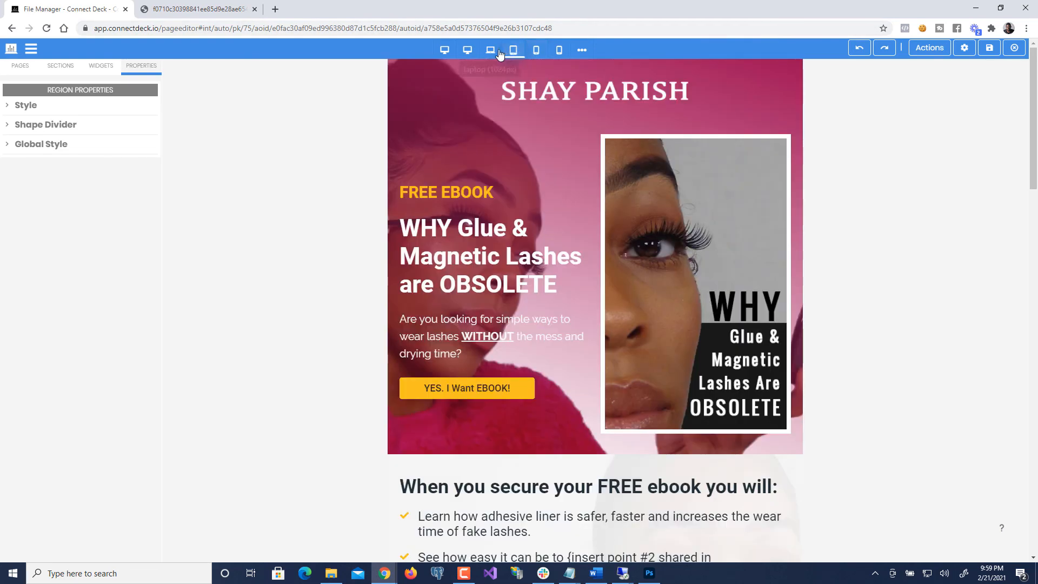
click(491, 50)
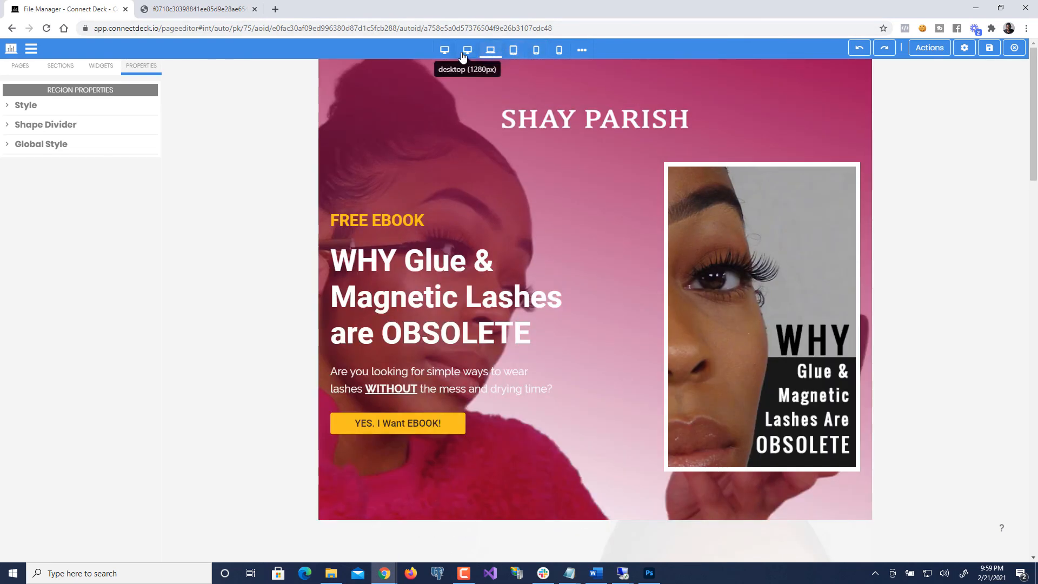
click(468, 50)
click(442, 51)
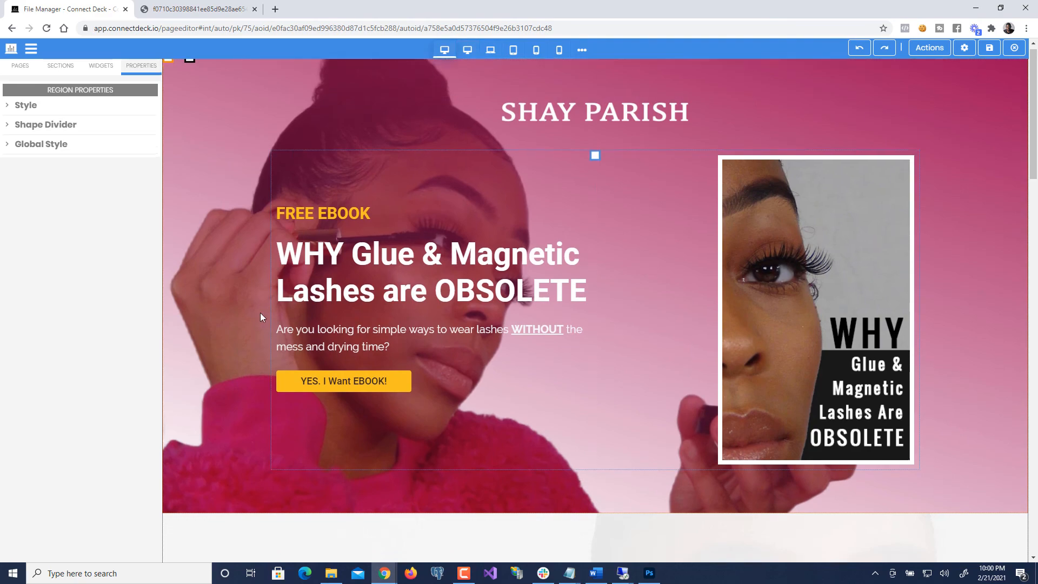
scroll(261, 313, down, 6)
scroll(257, 322, down, 2)
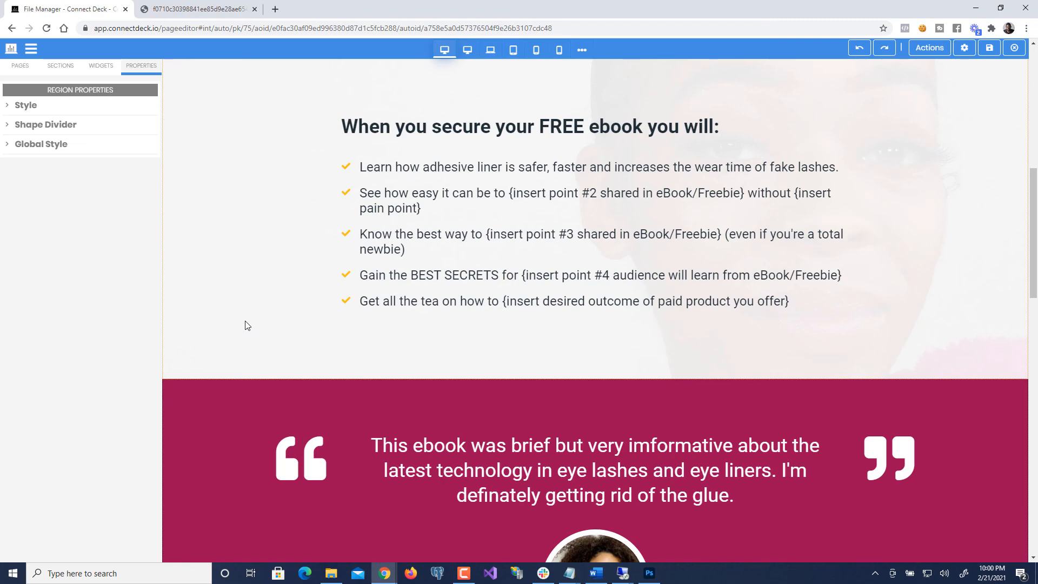
scroll(248, 330, down, 10)
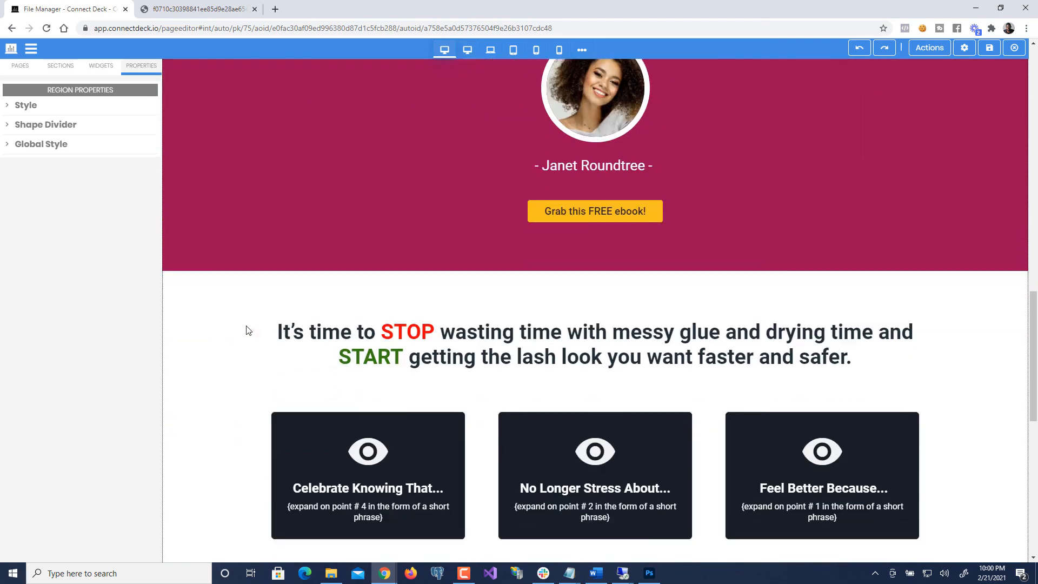
scroll(246, 328, down, 4)
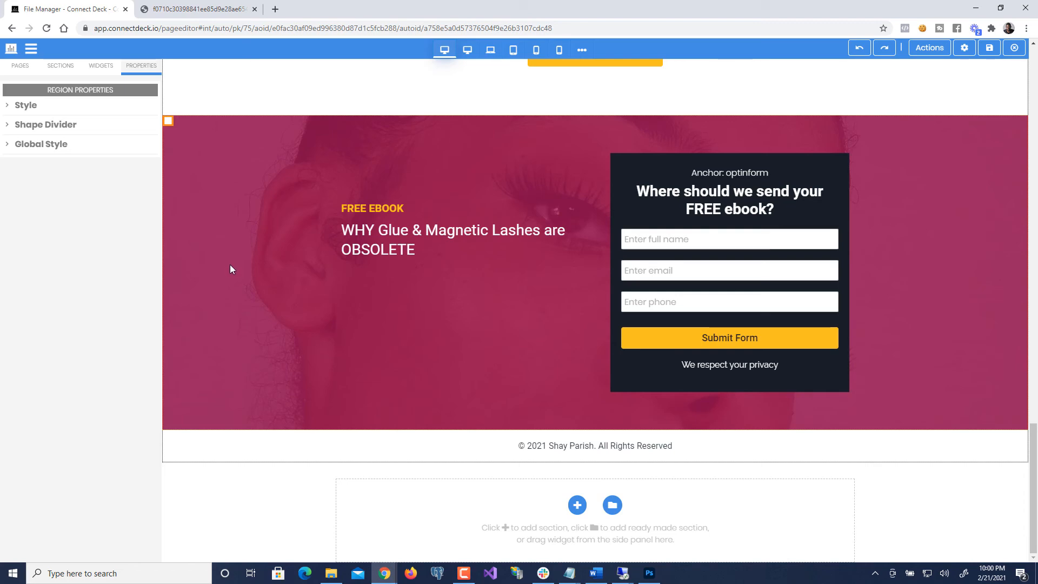
scroll(229, 265, up, 6)
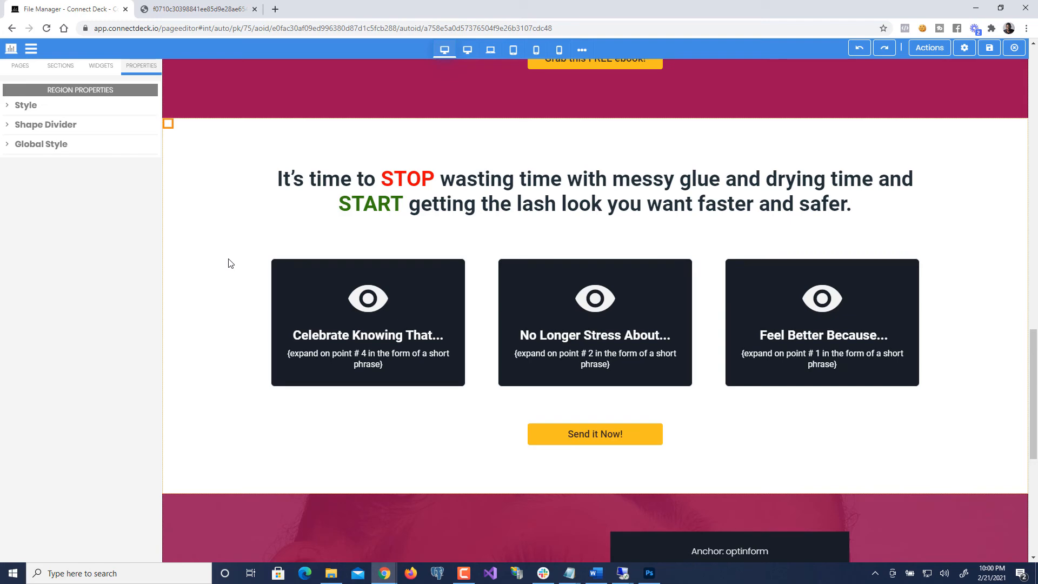
scroll(229, 263, up, 5)
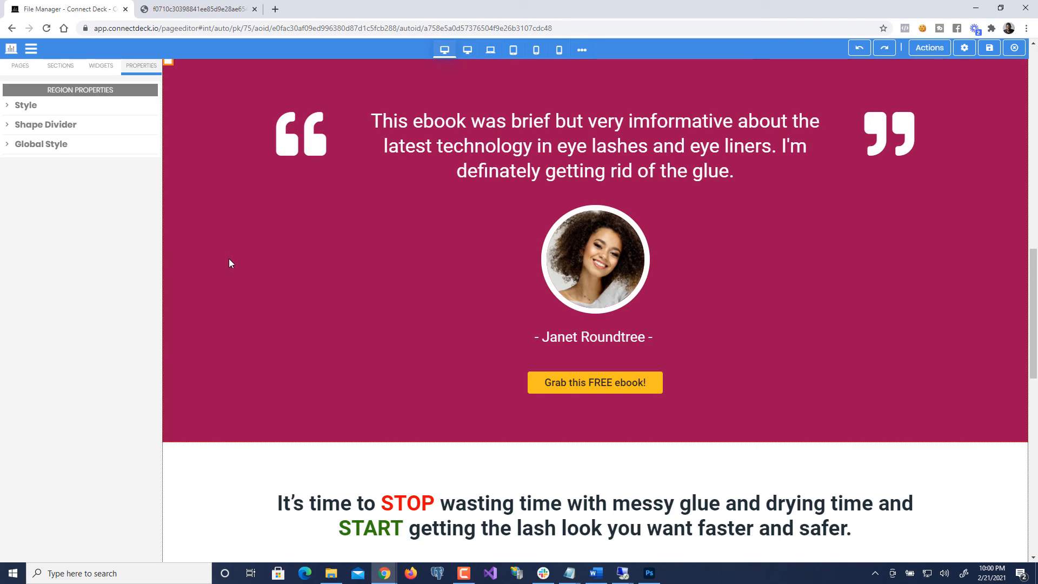
scroll(276, 243, up, 6)
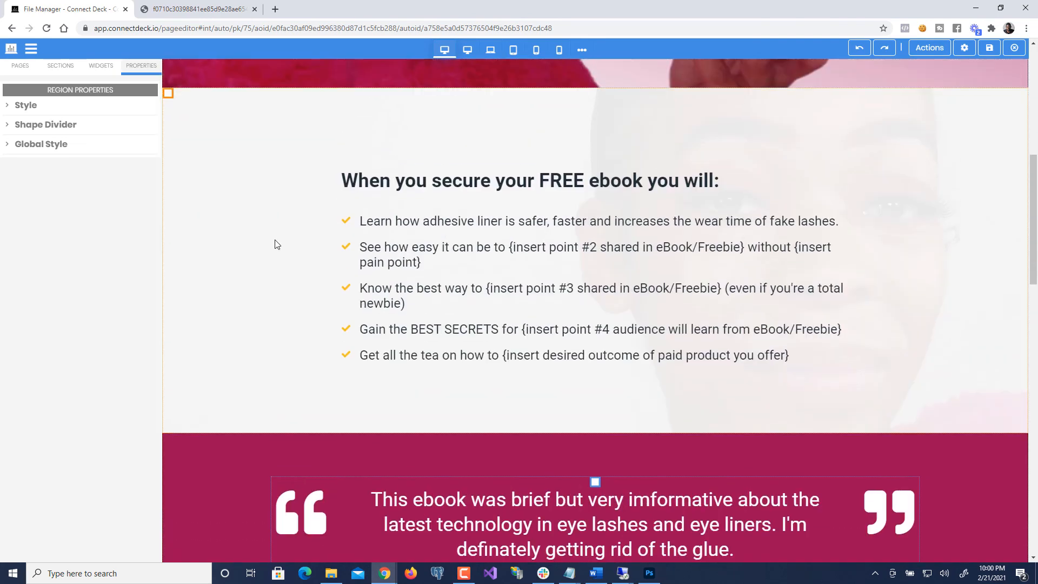
scroll(274, 244, up, 4)
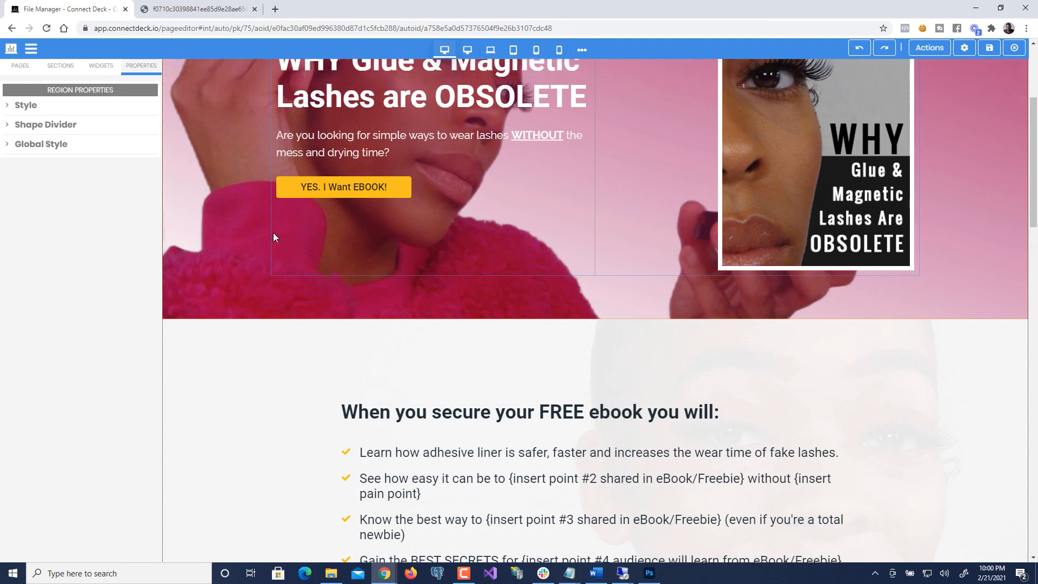
scroll(273, 237, up, 4)
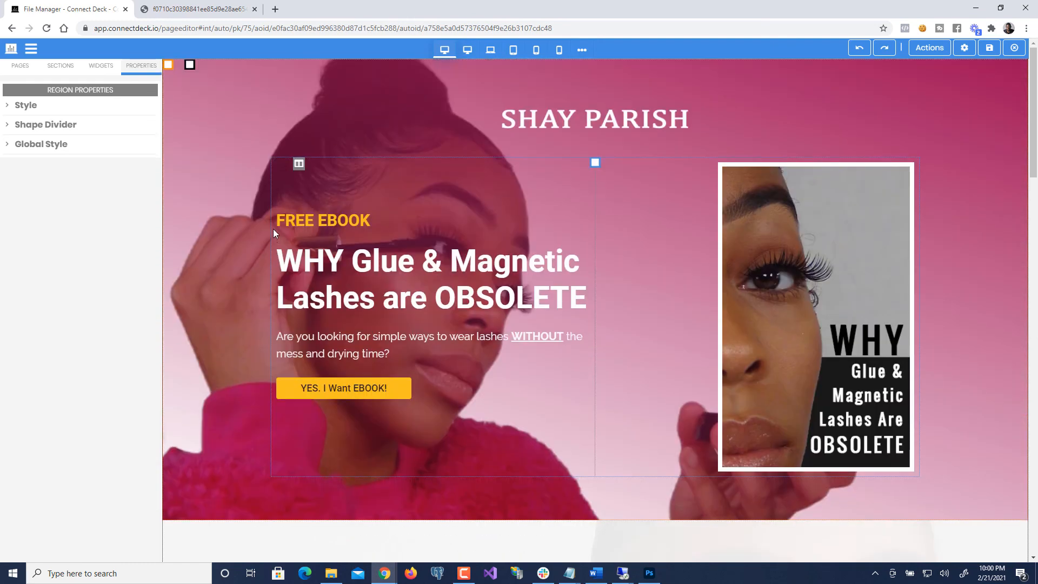
scroll(273, 228, down, 1)
scroll(273, 228, up, 1)
scroll(286, 254, down, 7)
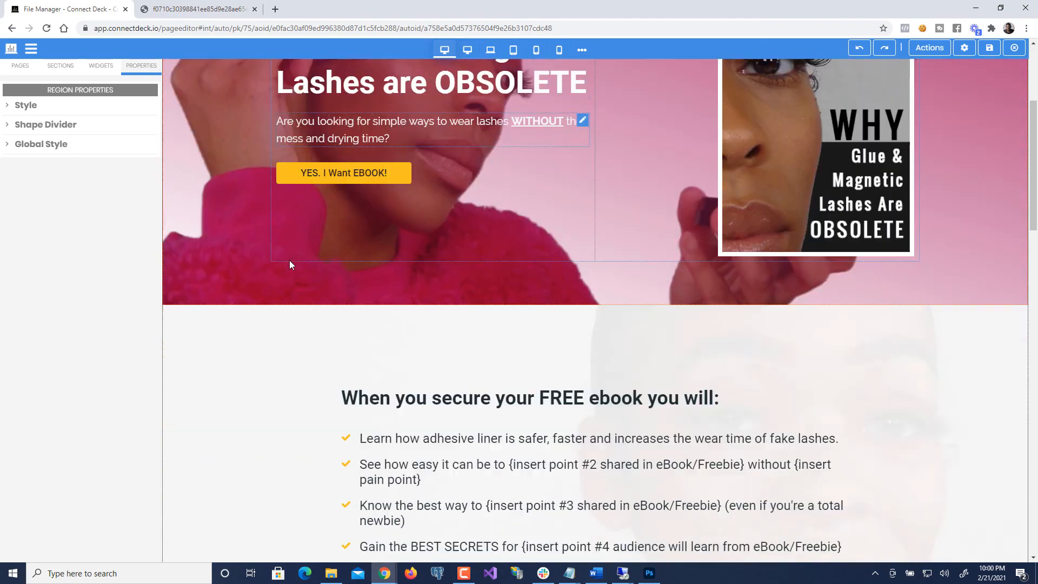
scroll(288, 266, up, 7)
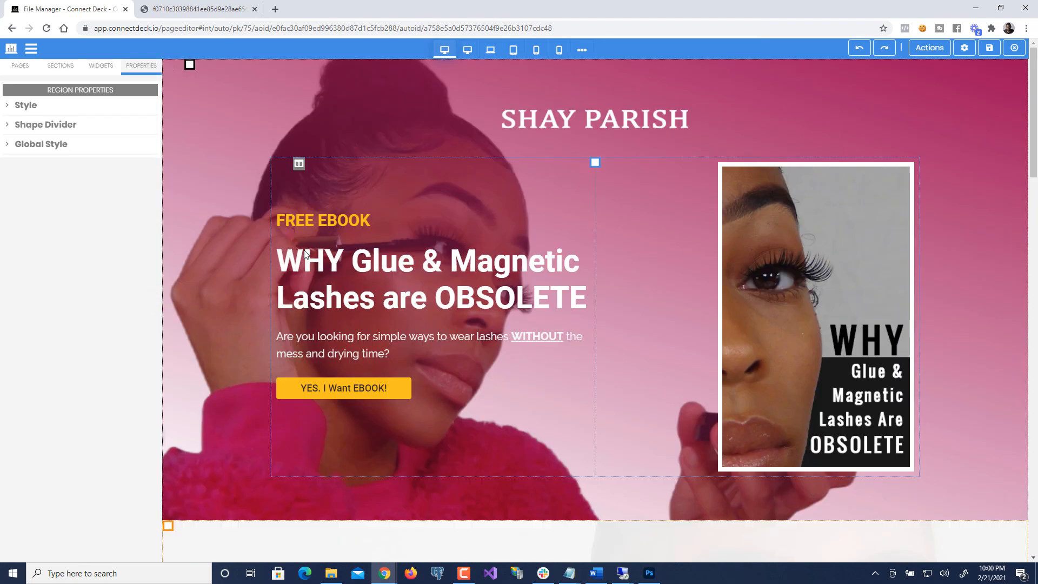
- Select the hero heading and apply the Montserrat font from its Style settings
click(407, 297)
click(38, 126)
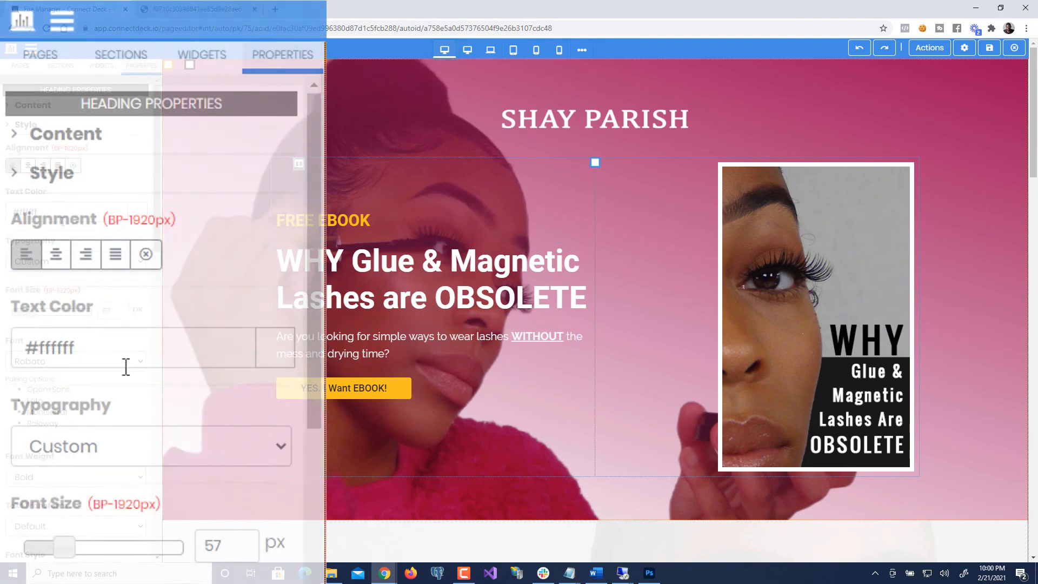
scroll(125, 367, down, 2)
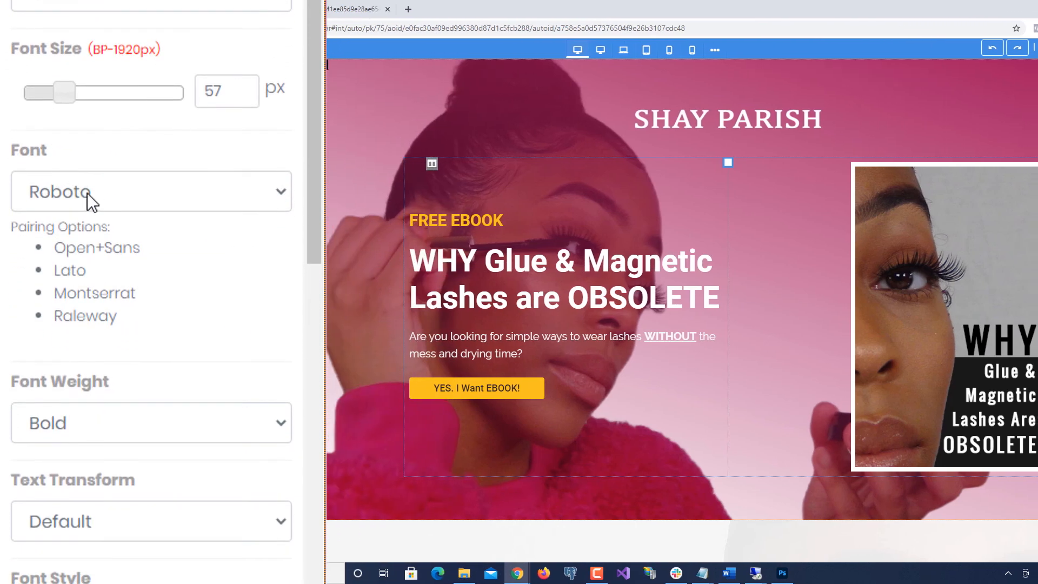
click(95, 192)
scroll(105, 302, up, 1)
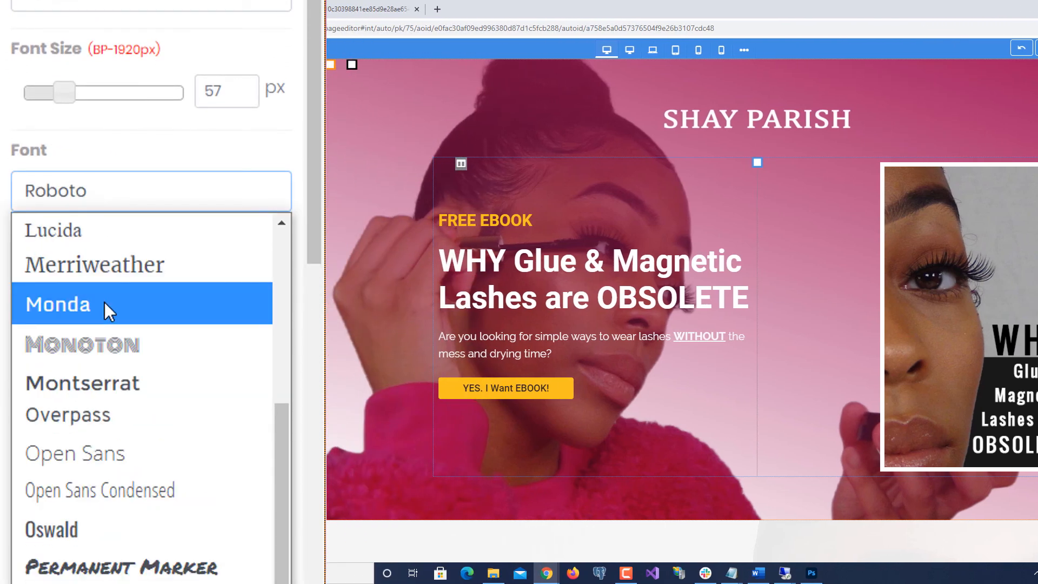
click(122, 202)
click(125, 193)
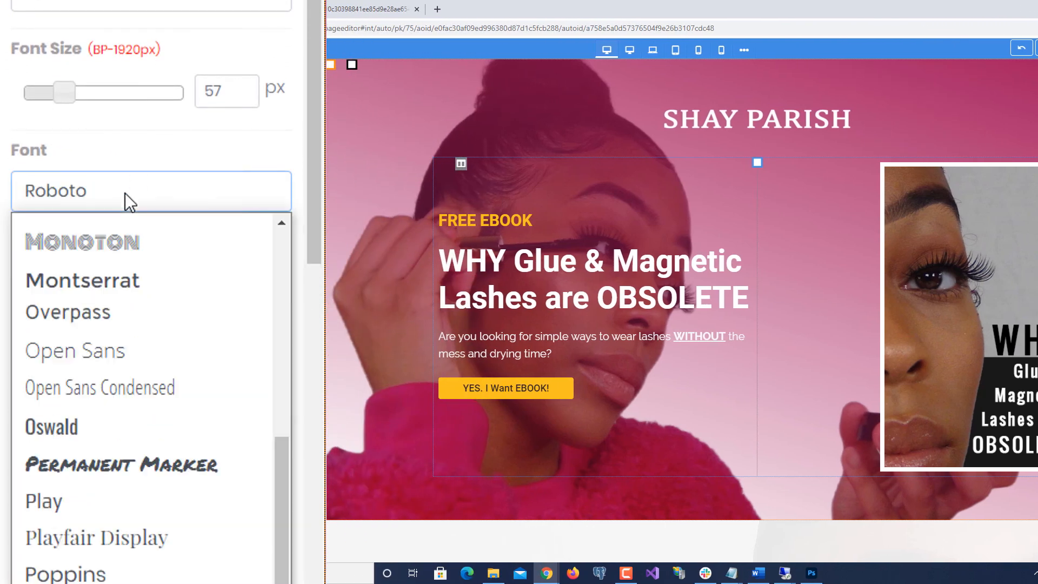
scroll(116, 264, up, 1)
click(97, 343)
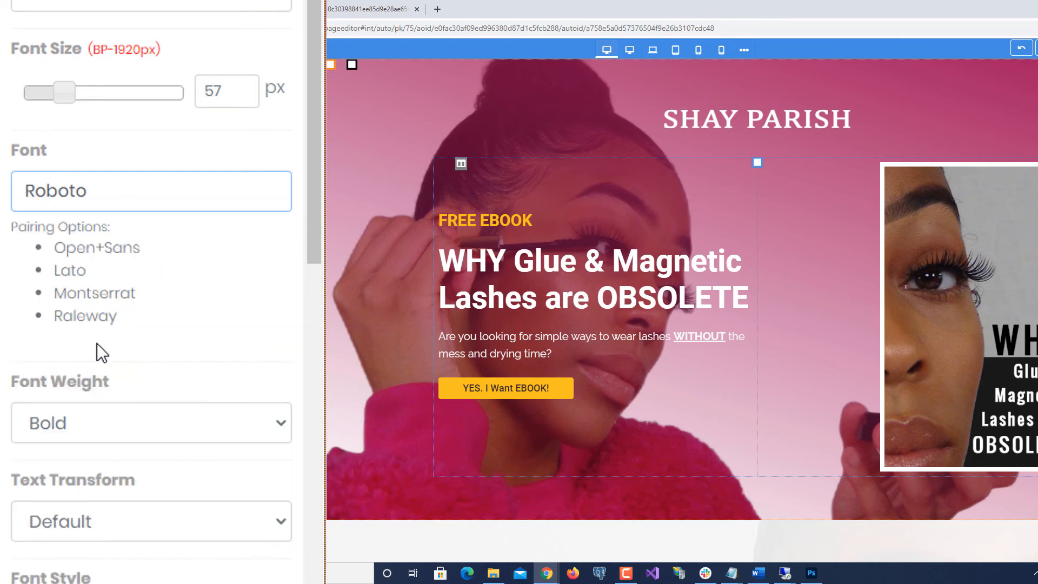
- Preview Oswald, Permanent Marker, Play, Poppins, PT Sans and Princess Sofia on the heading
key(Down)
key(Down)
key(Down)
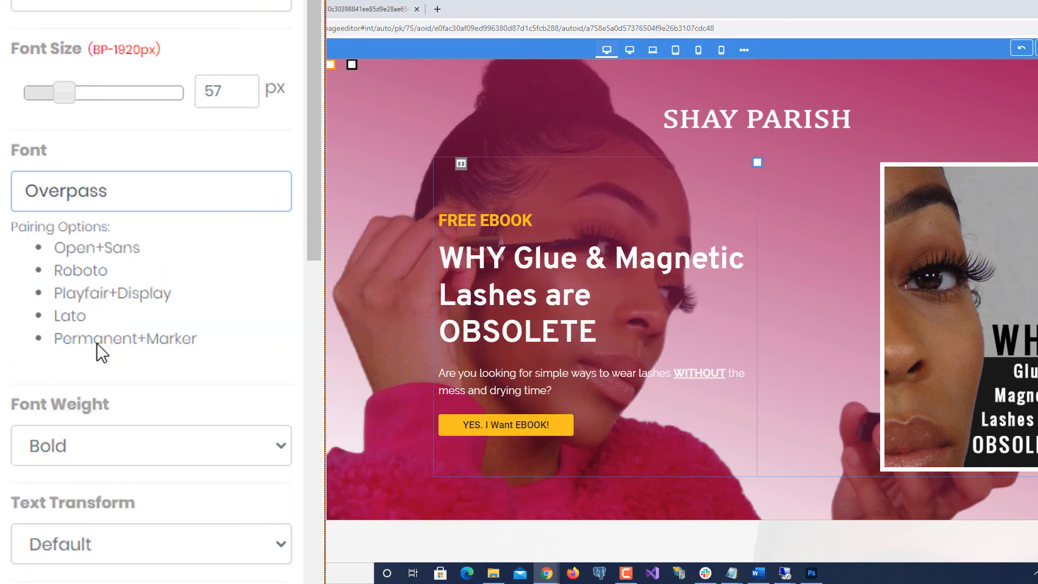
key(Down)
key(Down)
key(Down)
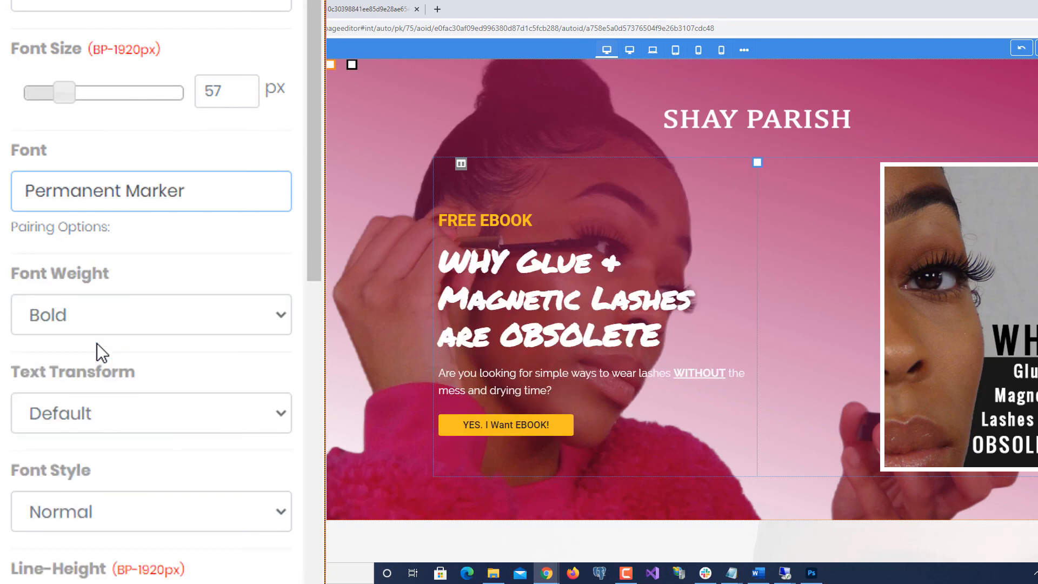
key(Up)
key(Up)
key(Down)
key(Up)
key(Down)
key(Down)
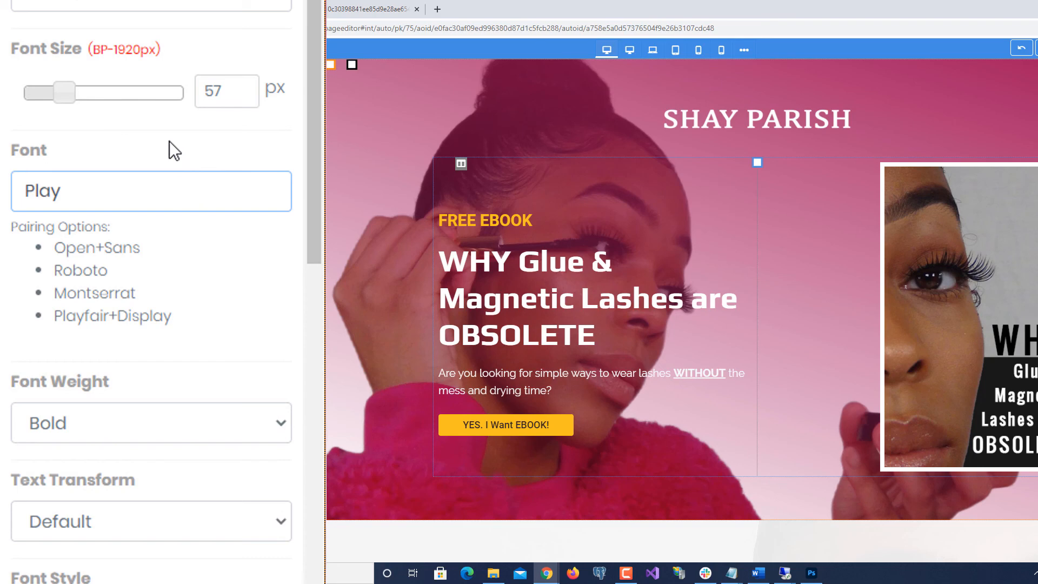
key(Down)
key(Down)
key(Down)
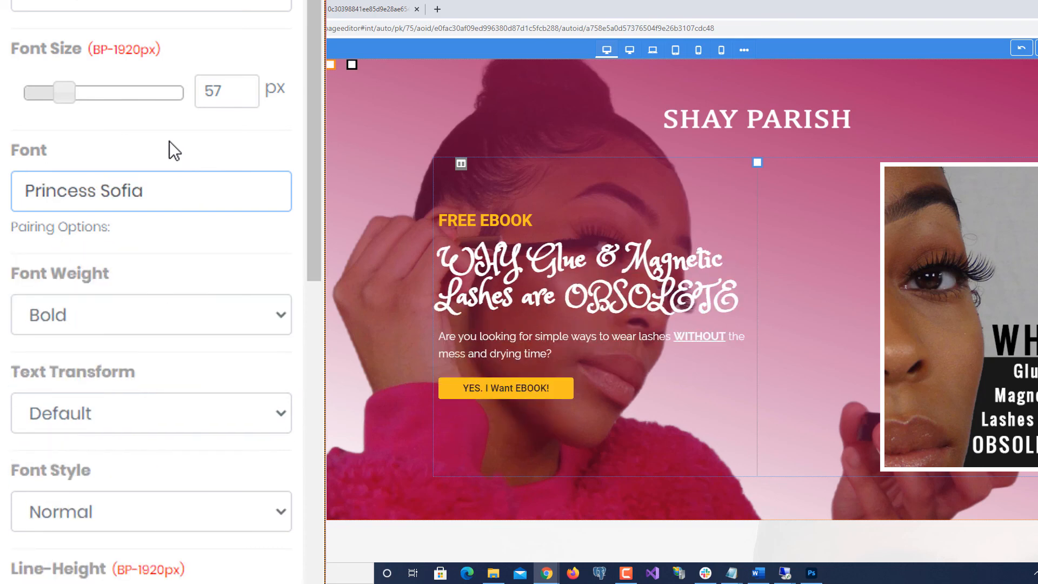
key(Up)
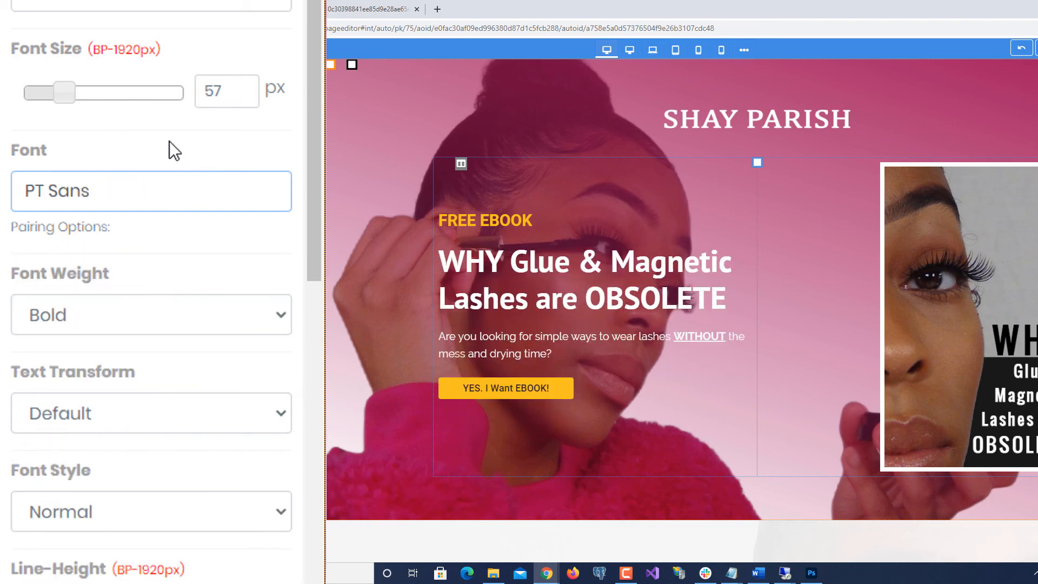
key(Down)
key(Up)
key(Up)
key(Up)
key(Up)
key(Up)
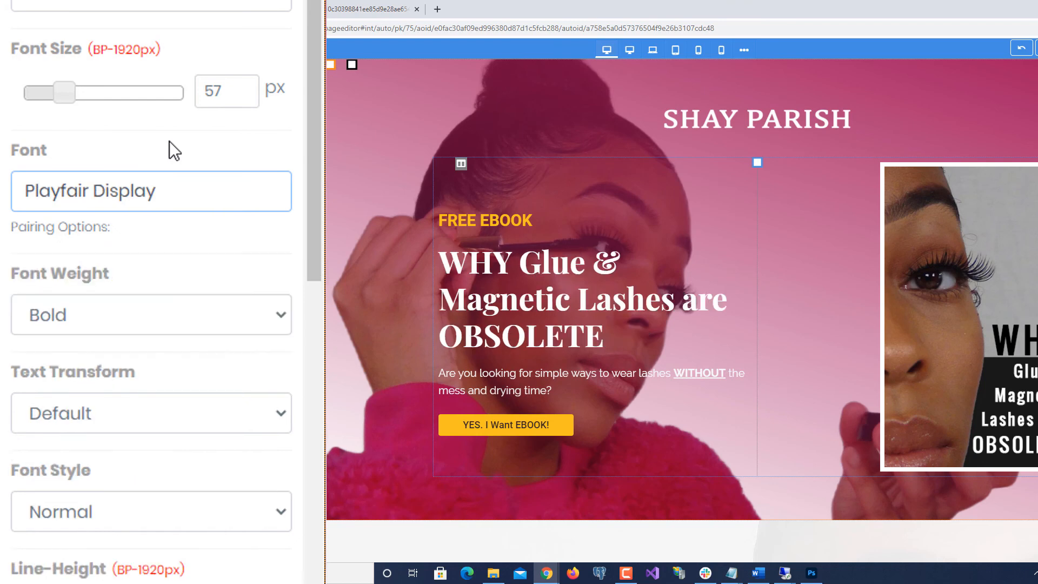
key(Down)
key(Down)
key(Down)
key(Down)
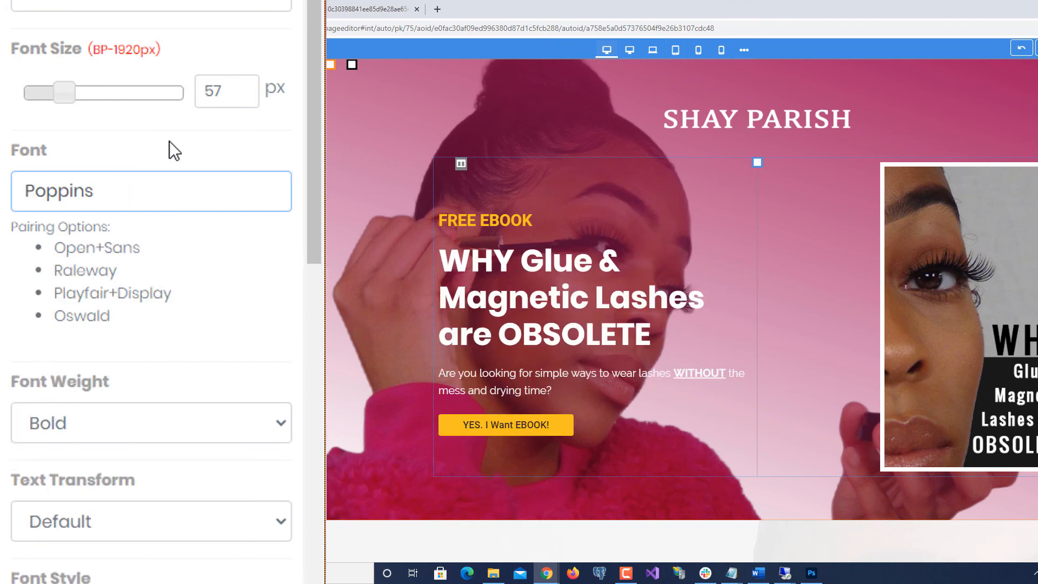
- Set the hero heading font back to Roboto
click(166, 200)
scroll(105, 384, up, 1)
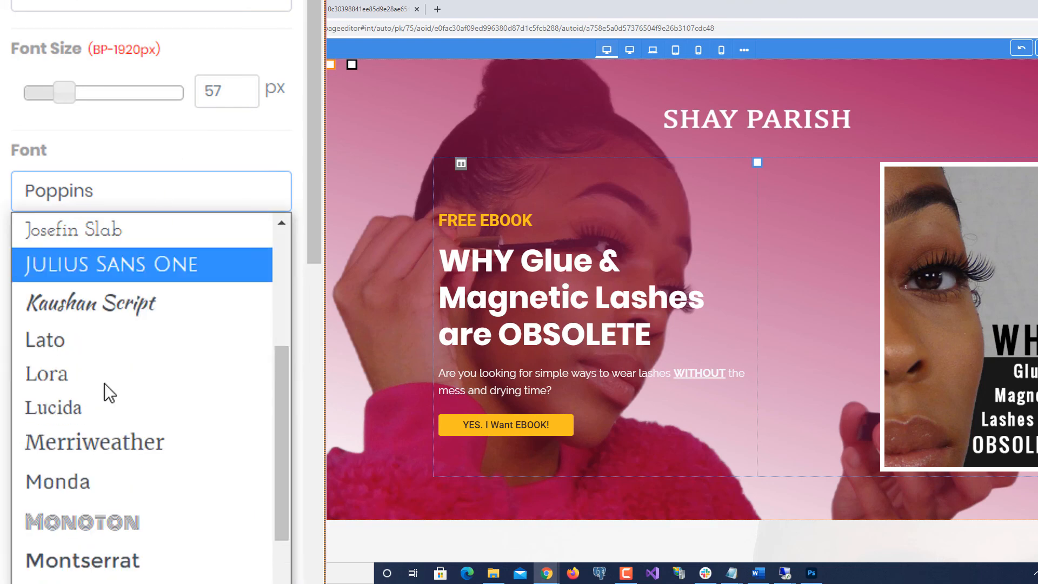
scroll(140, 449, down, 3)
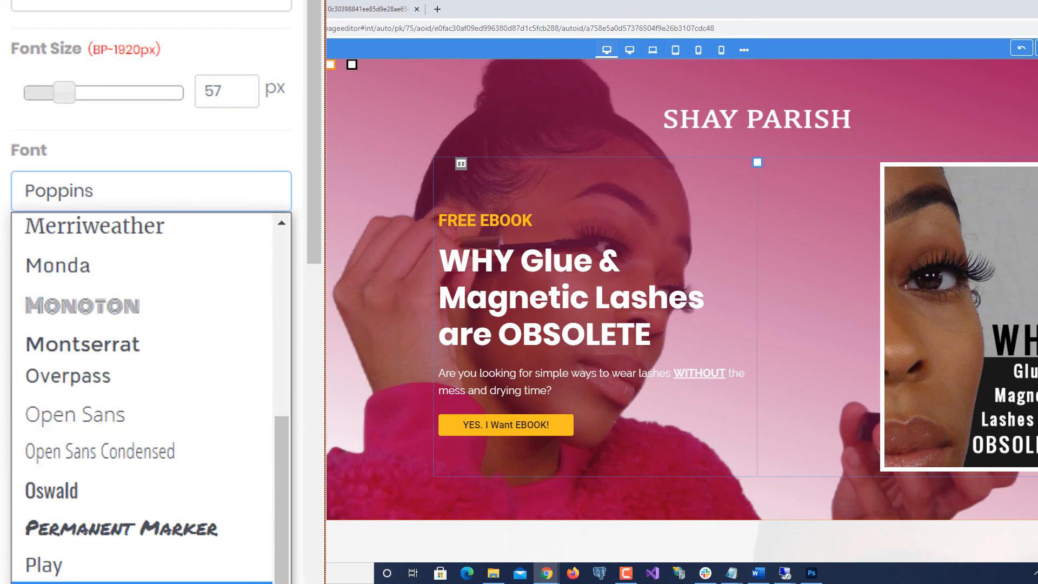
scroll(140, 384, down, 3)
click(157, 582)
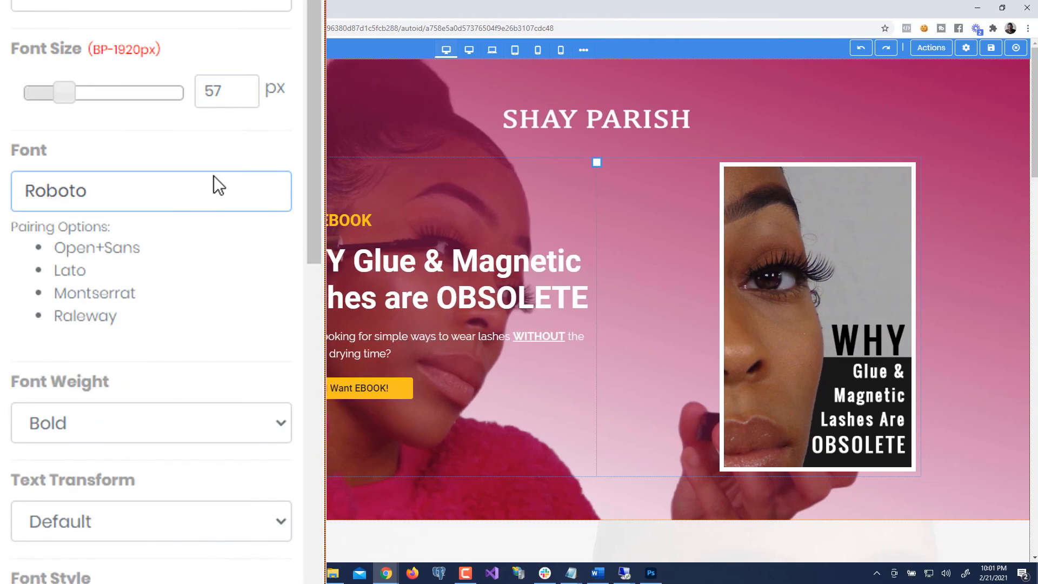
scroll(466, 285, down, 5)
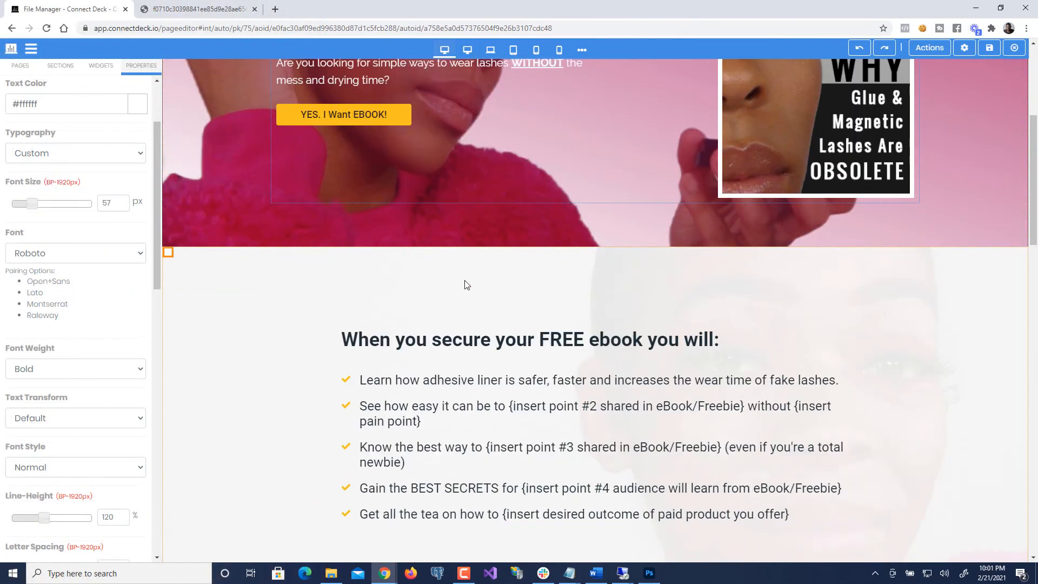
scroll(466, 285, down, 12)
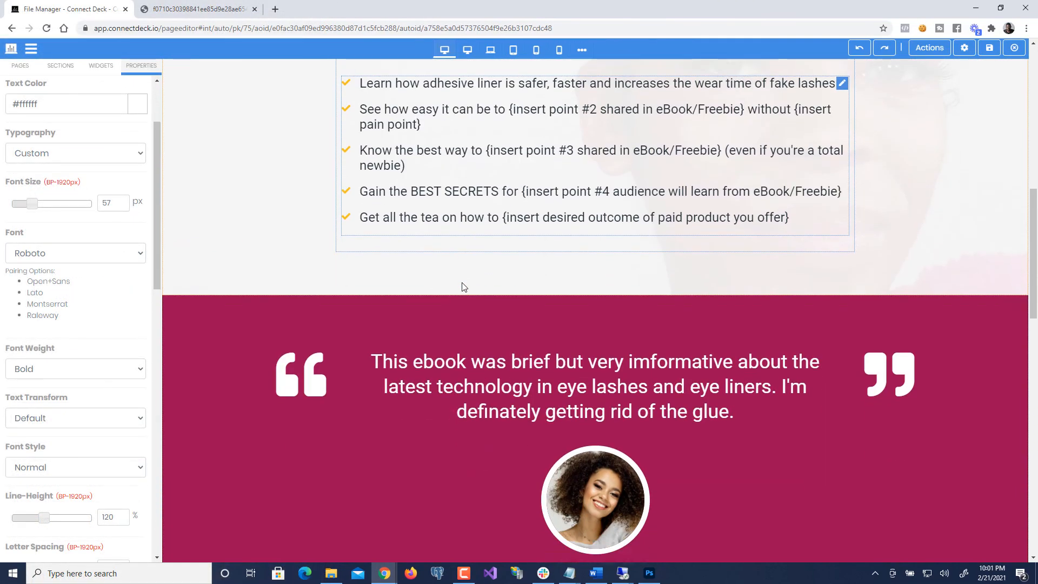
scroll(440, 305, down, 4)
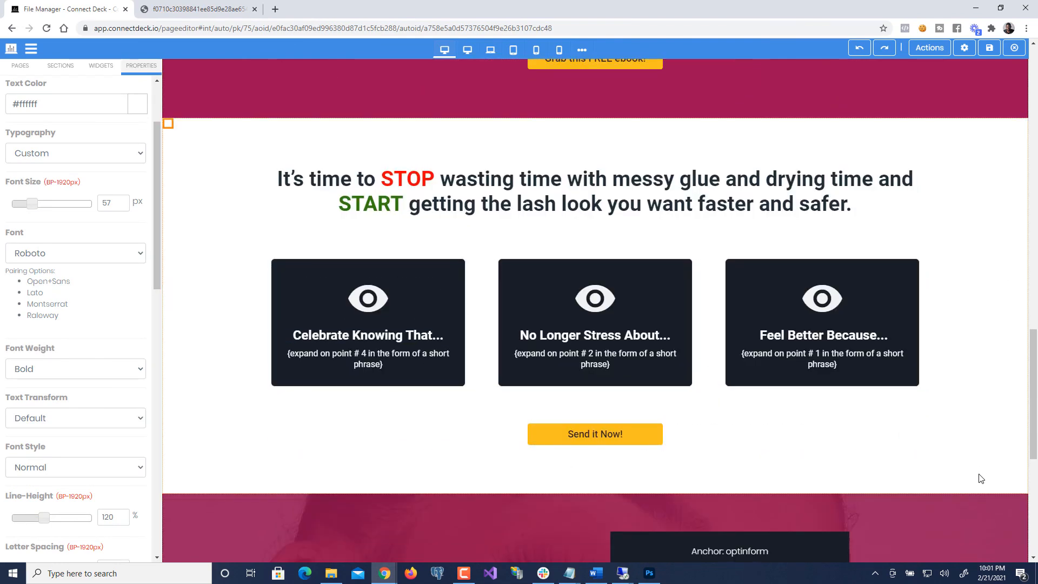
scroll(979, 468, down, 7)
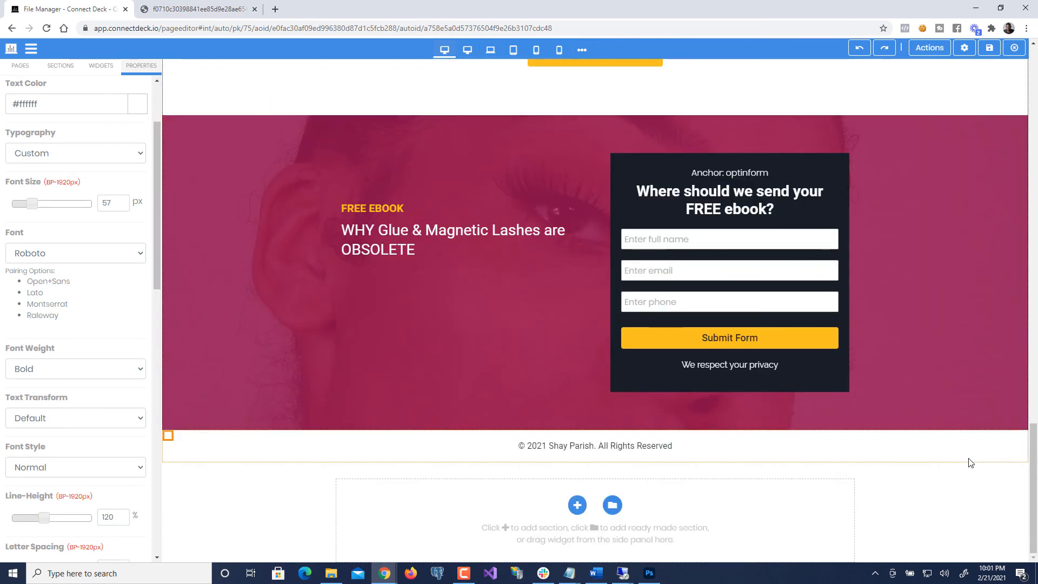
scroll(973, 460, up, 8)
scroll(969, 455, up, 20)
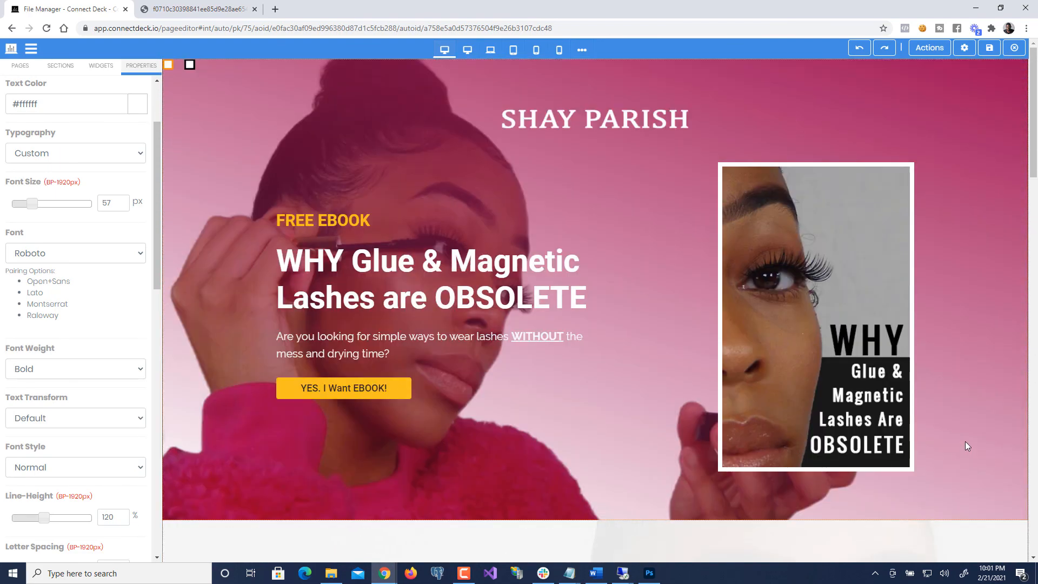
scroll(965, 446, down, 7)
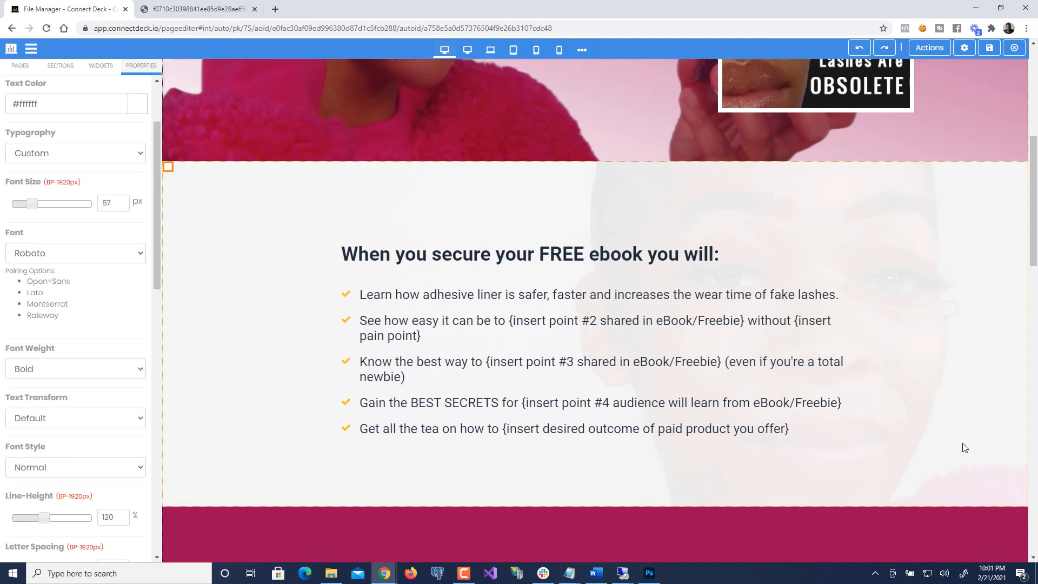
scroll(963, 449, down, 3)
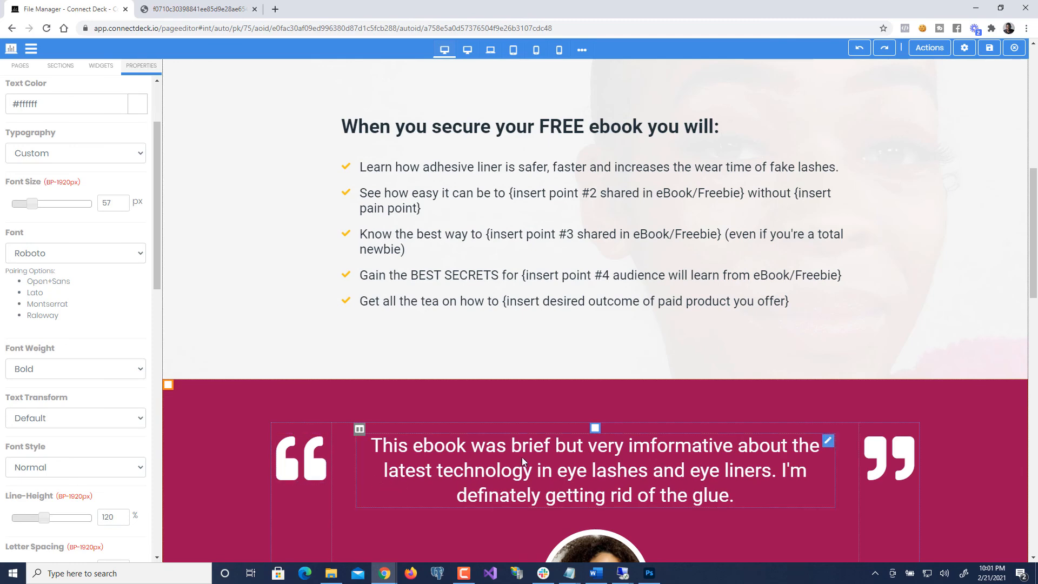
scroll(537, 441, up, 10)
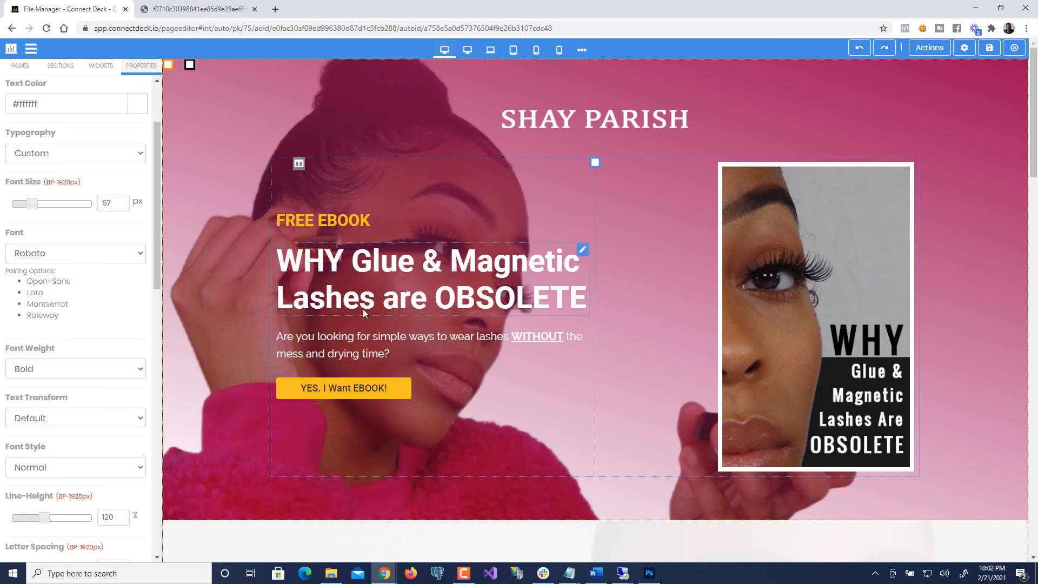
scroll(525, 278, down, 7)
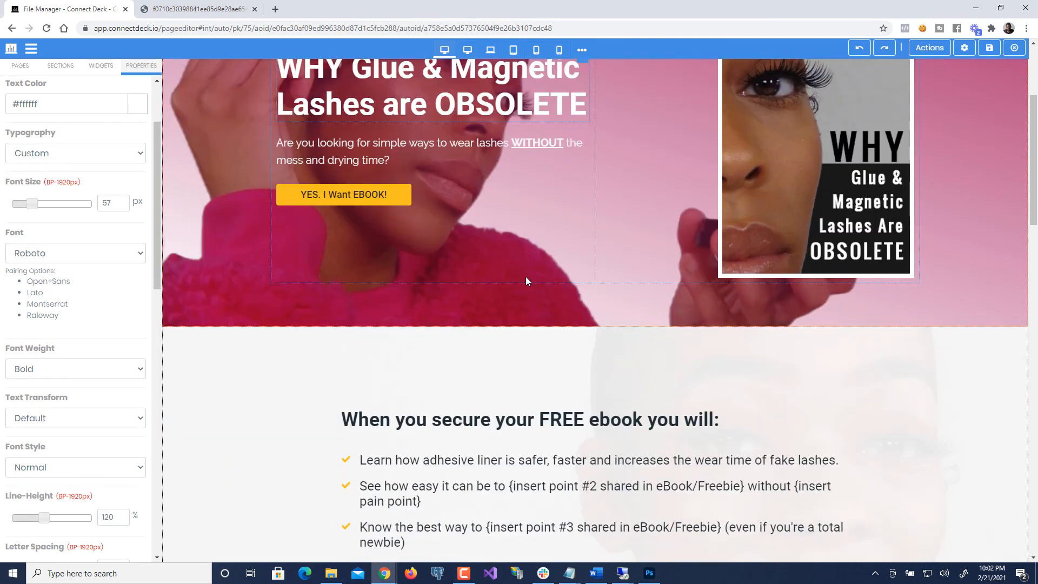
scroll(526, 278, down, 11)
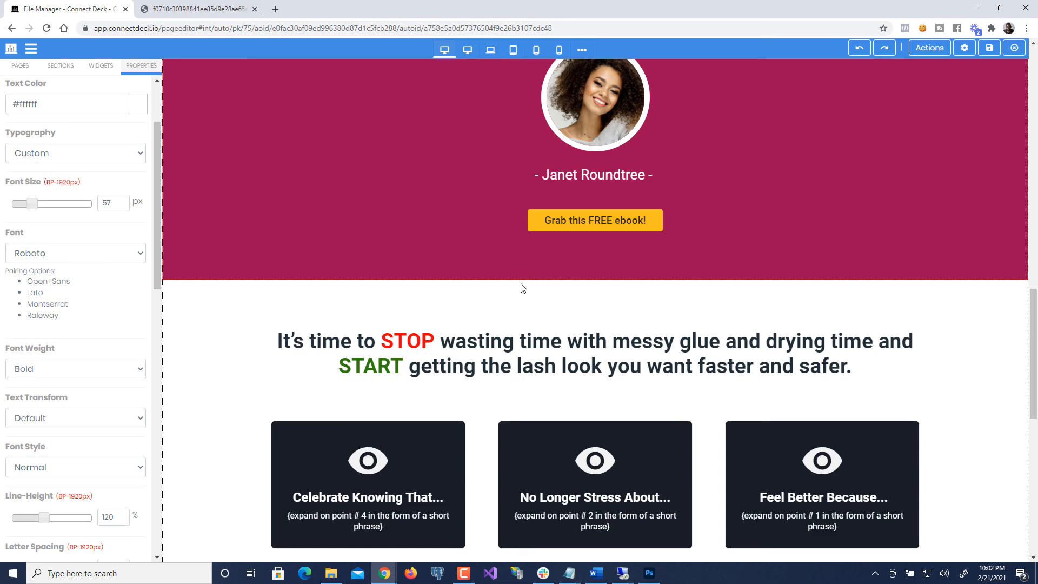
scroll(524, 282, down, 4)
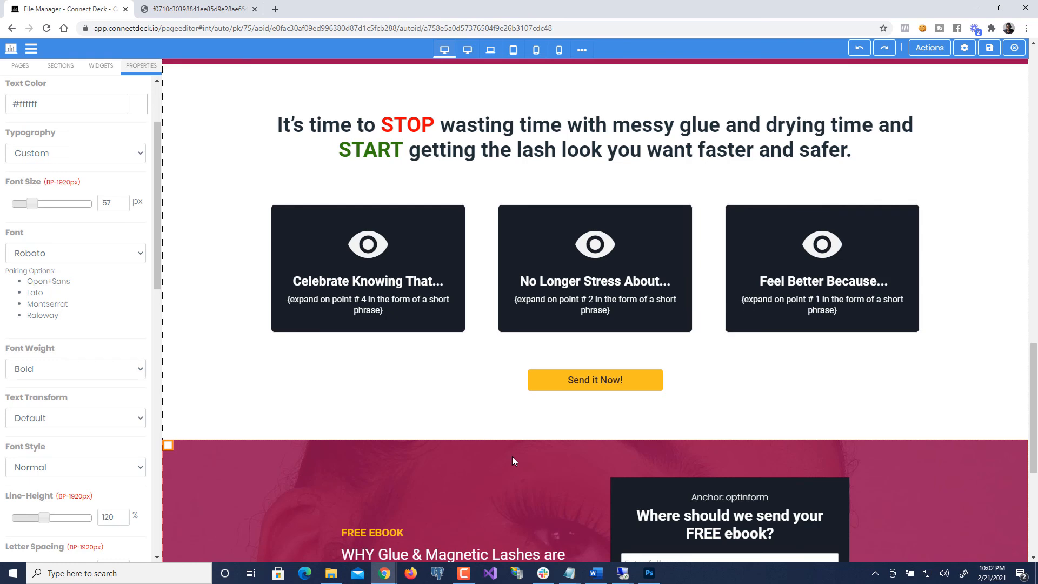
scroll(511, 461, down, 2)
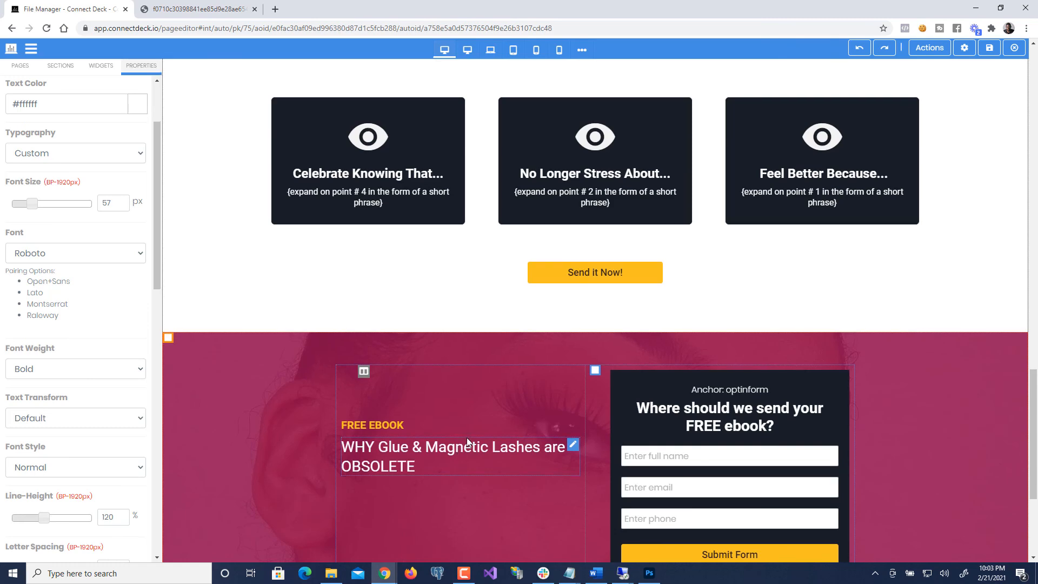
scroll(466, 437, up, 7)
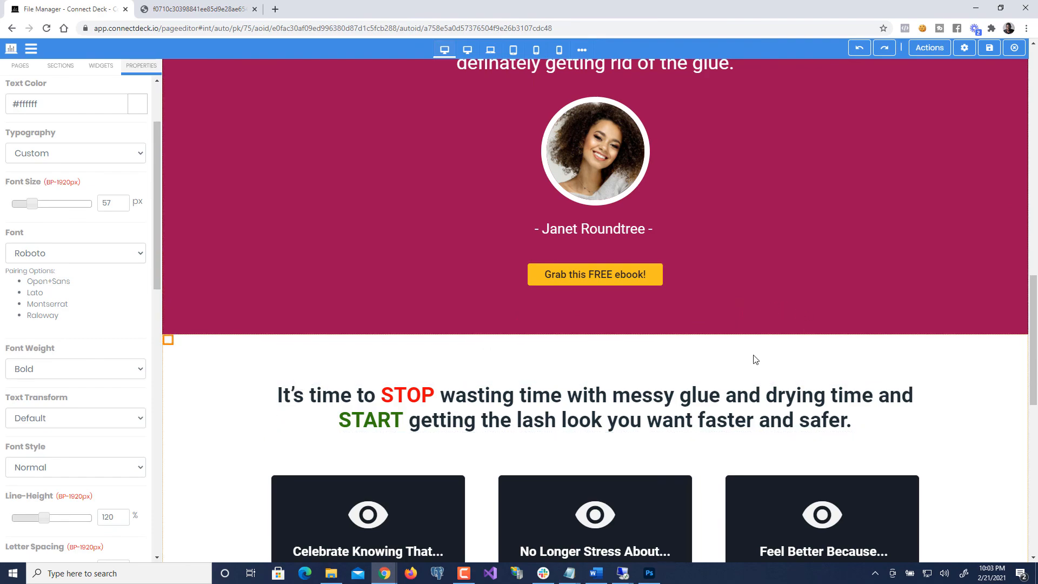
scroll(755, 359, up, 12)
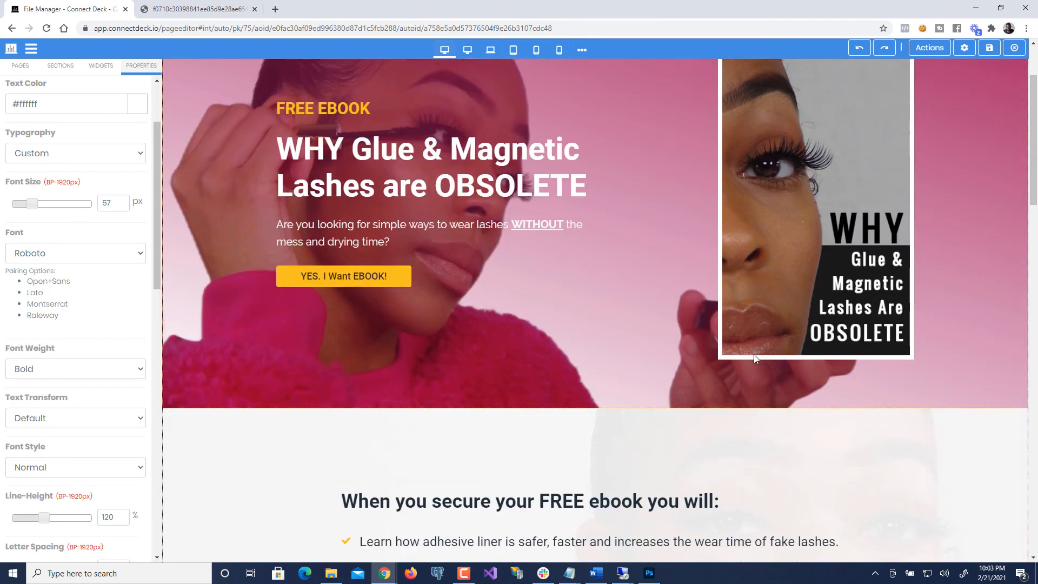
scroll(754, 355, up, 2)
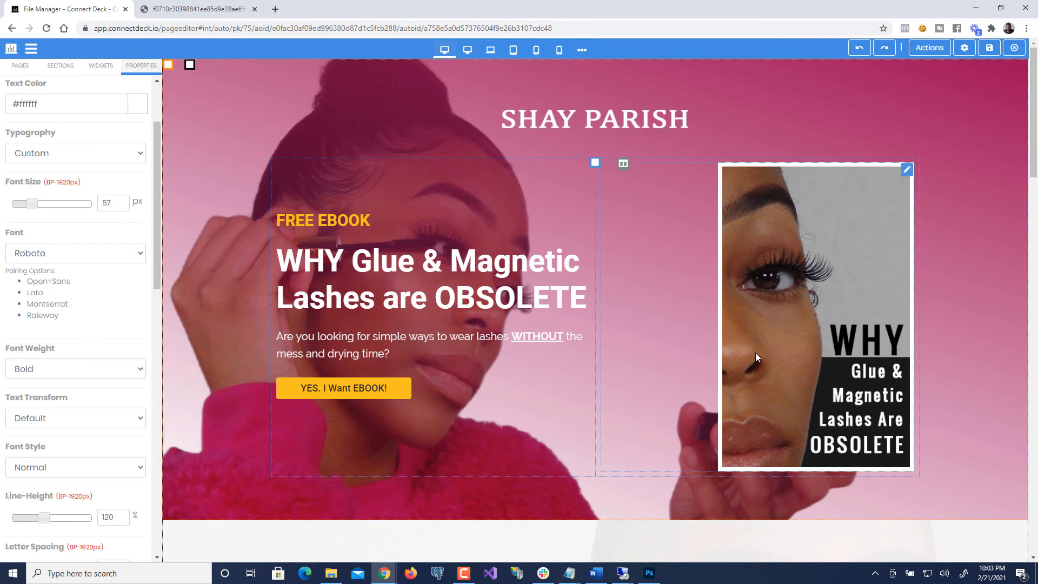
scroll(368, 324, down, 1)
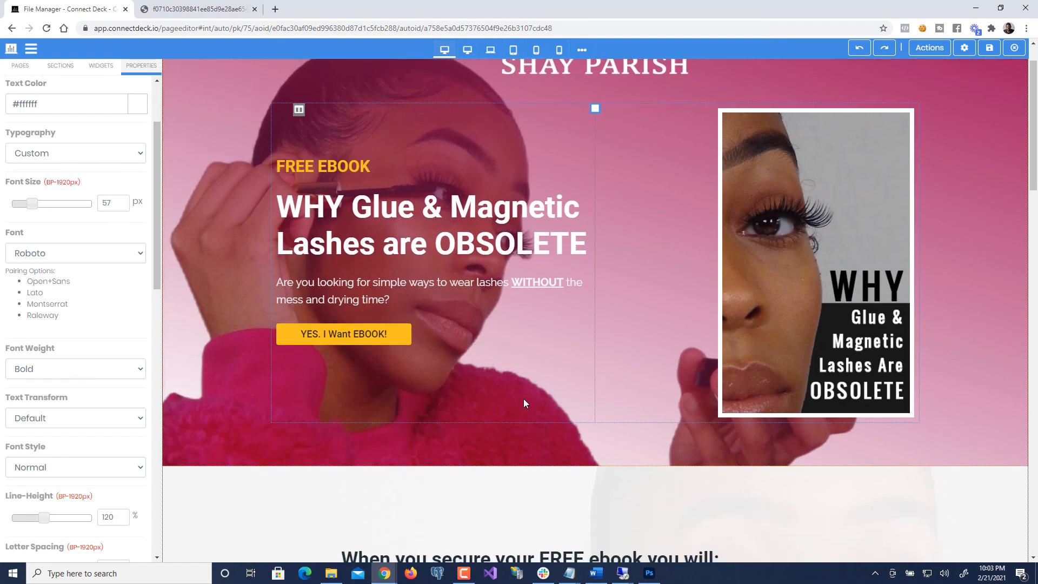
scroll(523, 398, down, 4)
scroll(555, 428, down, 2)
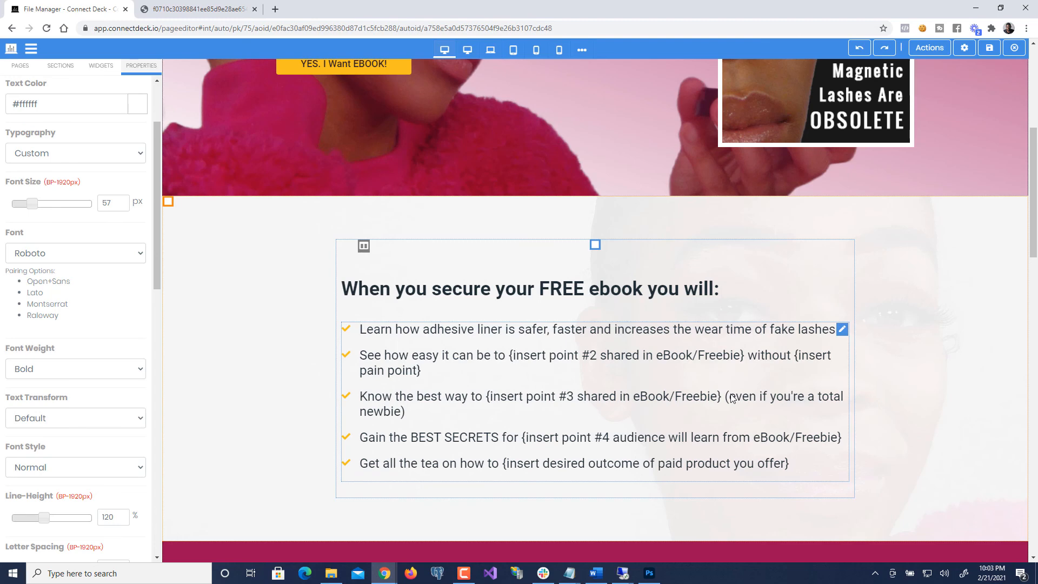
scroll(714, 411, down, 7)
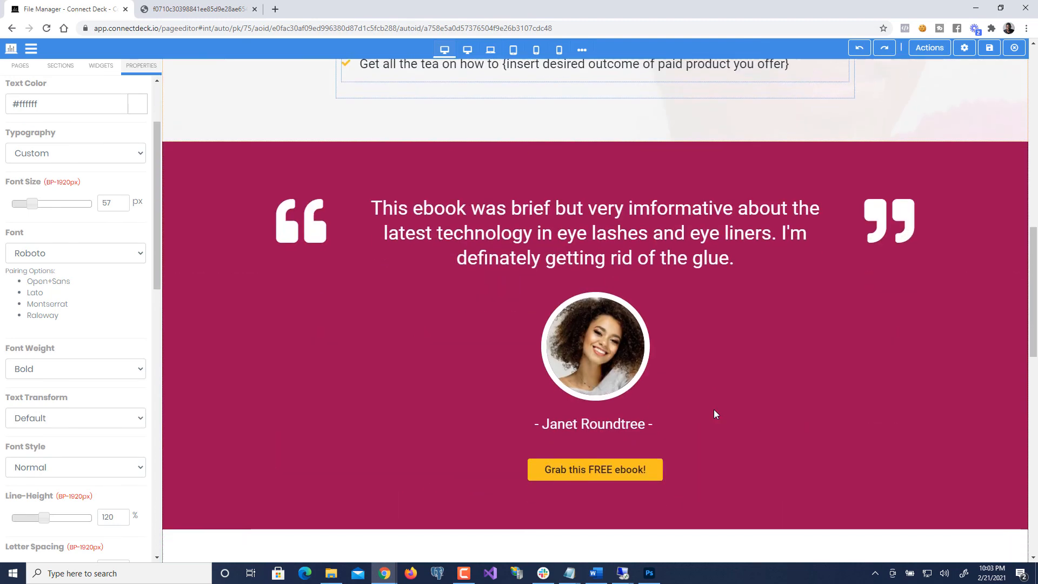
scroll(714, 414, down, 10)
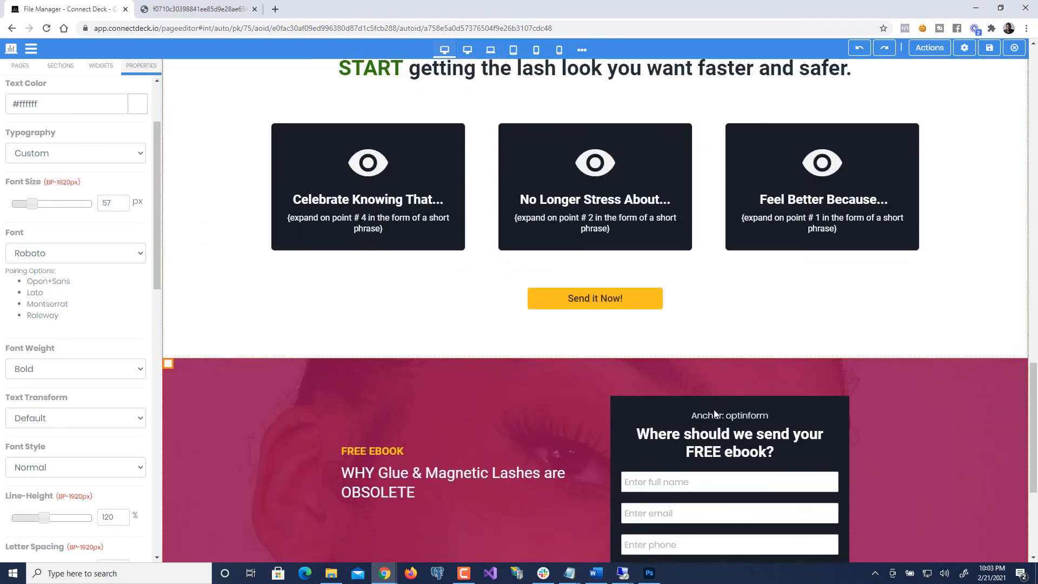
scroll(714, 412, down, 5)
scroll(817, 278, up, 1)
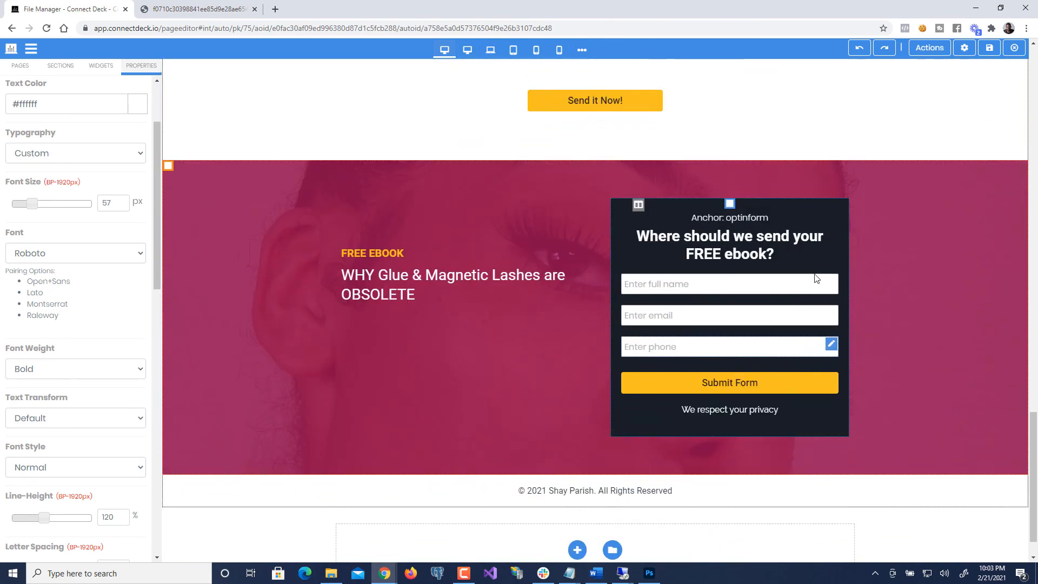
scroll(816, 278, up, 5)
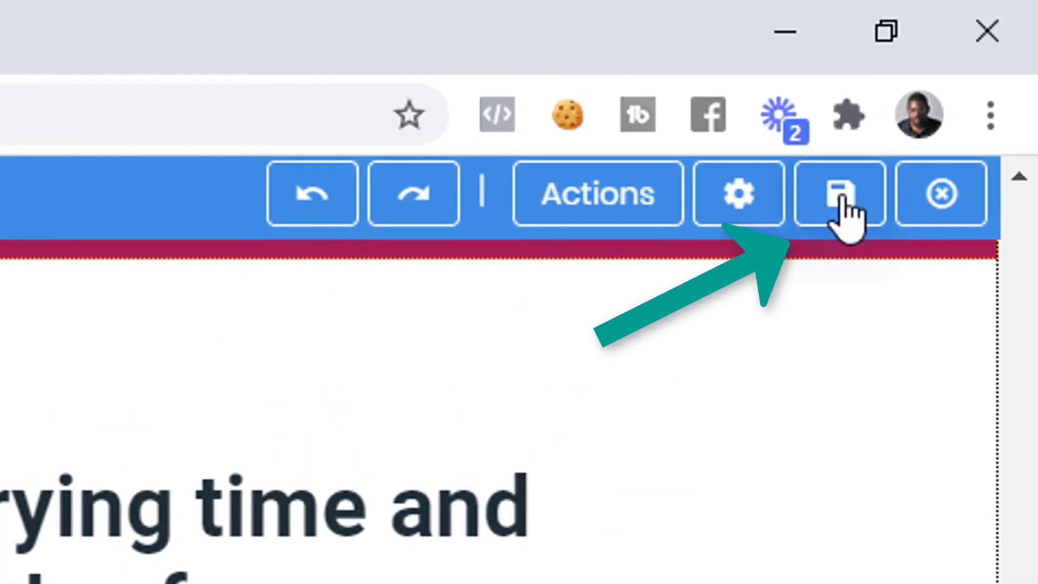
- Save the landing page and close the editor to return to the My Shopify Funnel builder
click(841, 197)
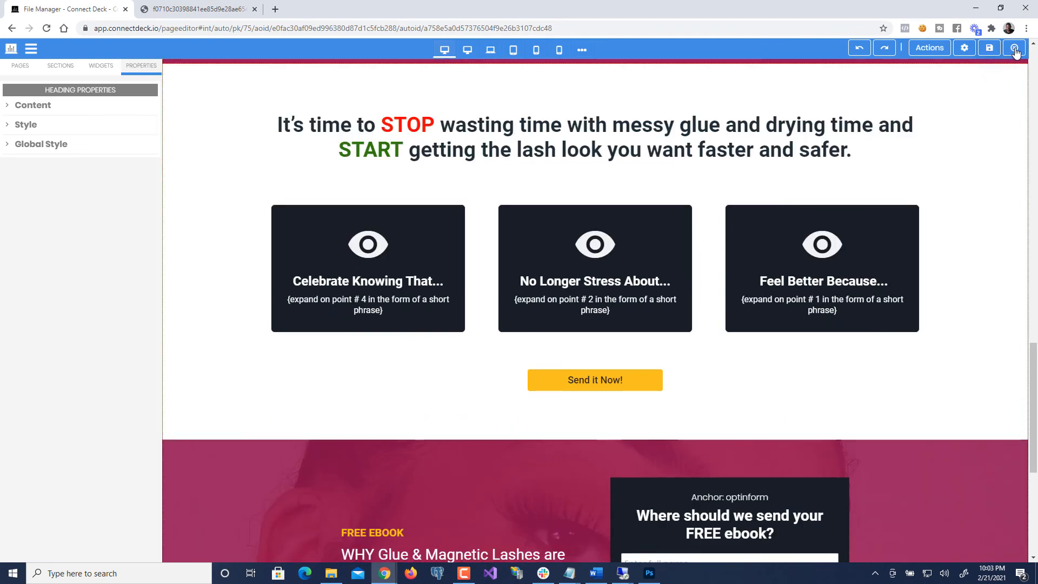
click(1014, 49)
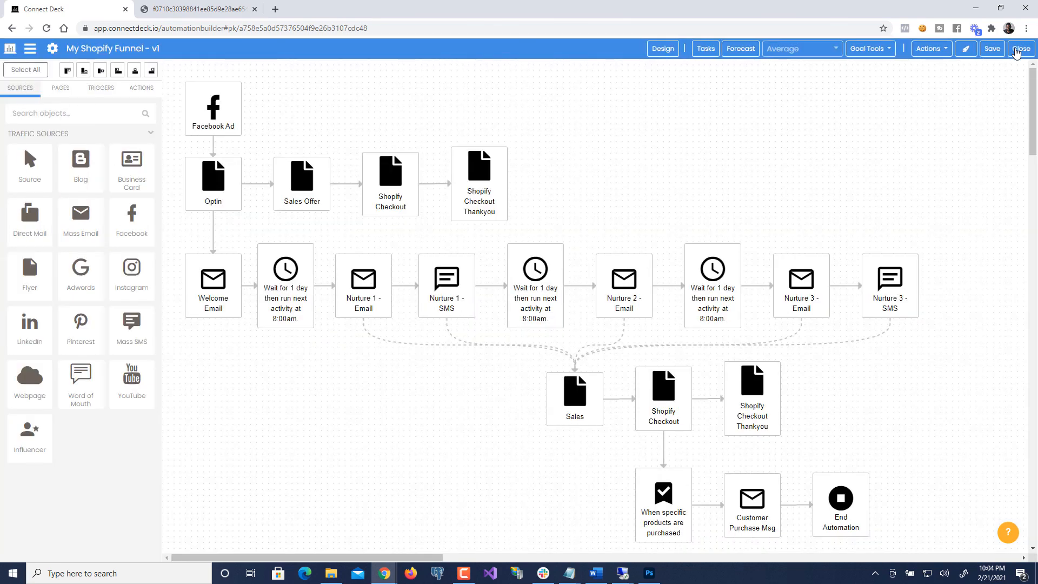
- Preview the funnel's Optin page in TEST mode
click(215, 173)
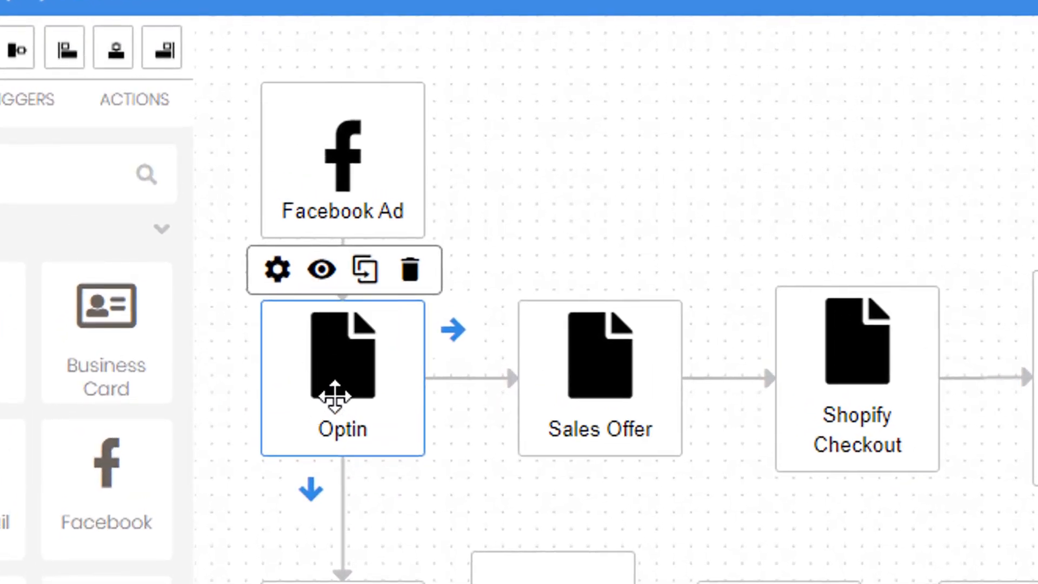
click(323, 270)
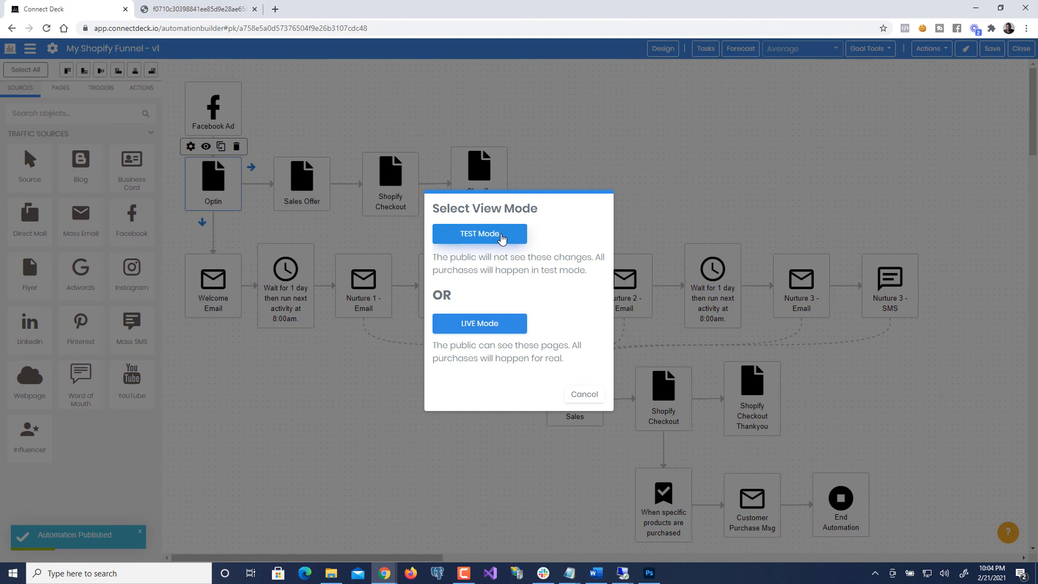
click(501, 238)
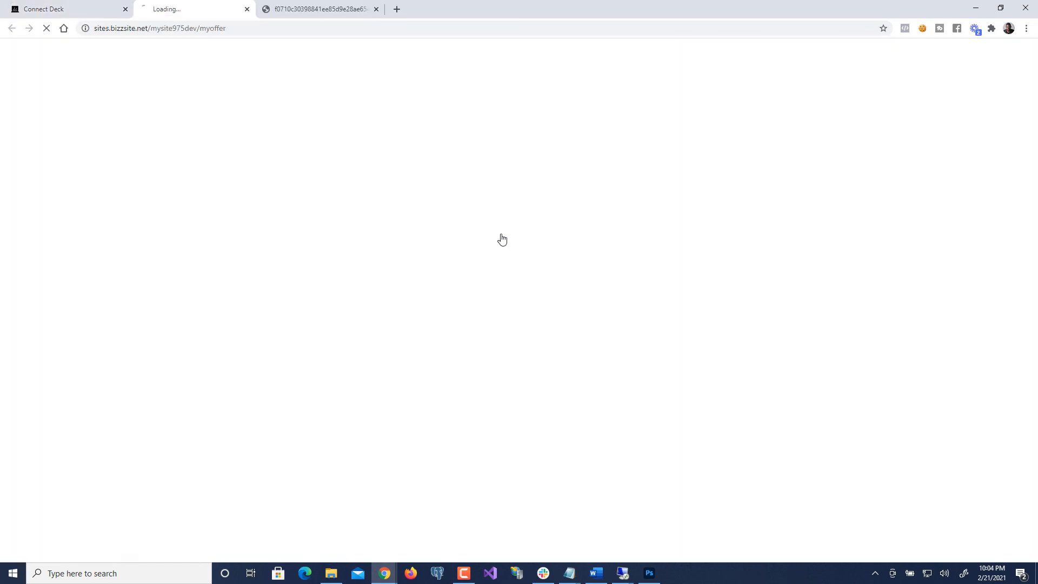
click(385, 8)
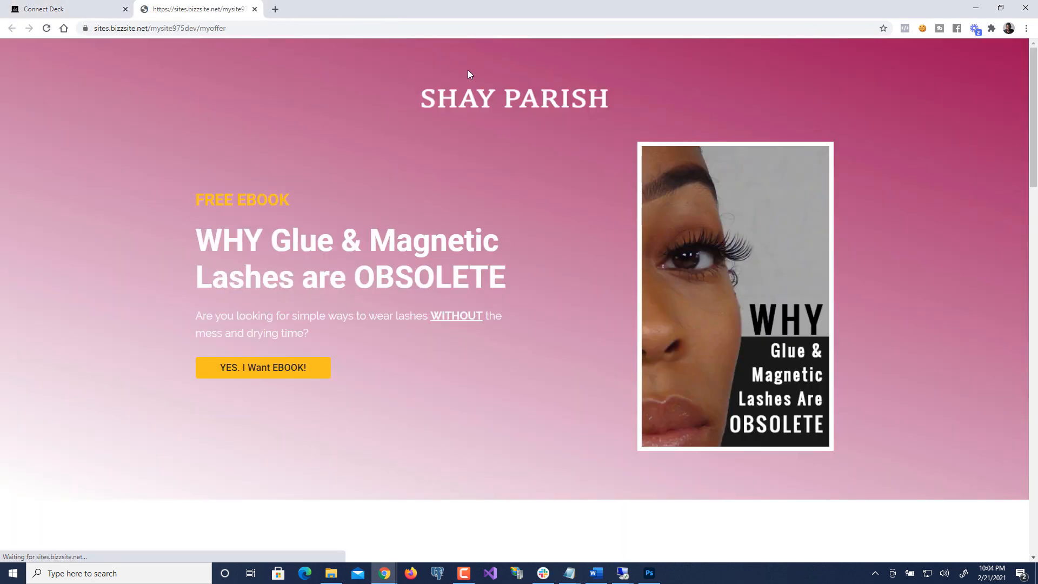
scroll(888, 228, down, 8)
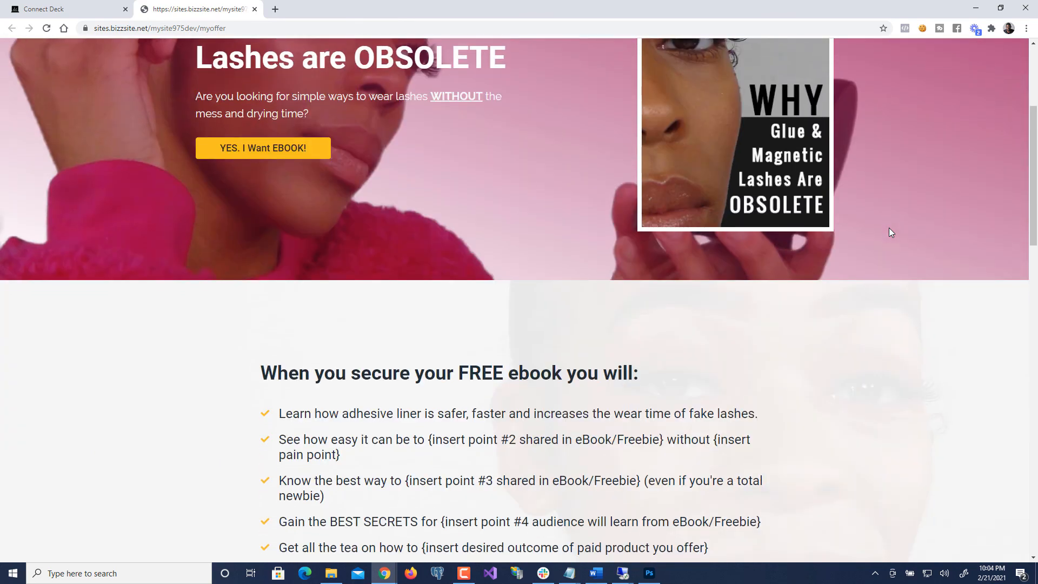
scroll(891, 233, down, 12)
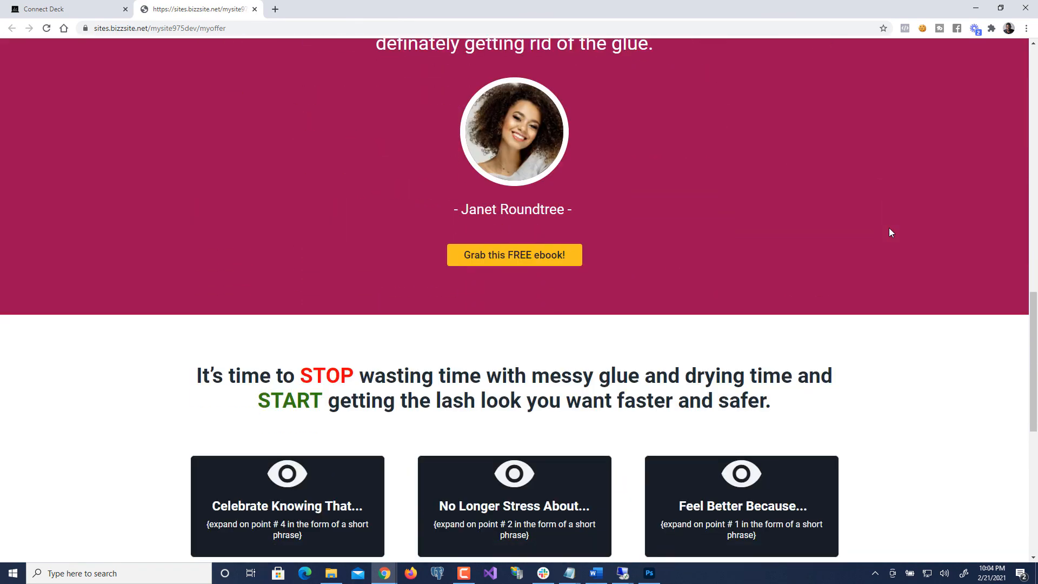
scroll(891, 233, down, 4)
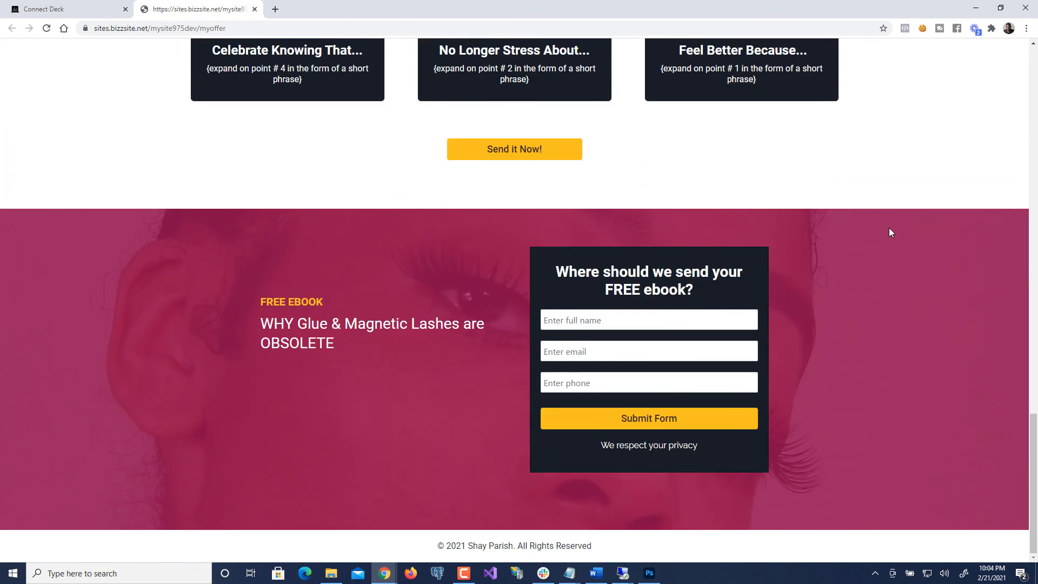
scroll(889, 228, up, 1)
scroll(889, 228, down, 1)
scroll(380, 351, up, 7)
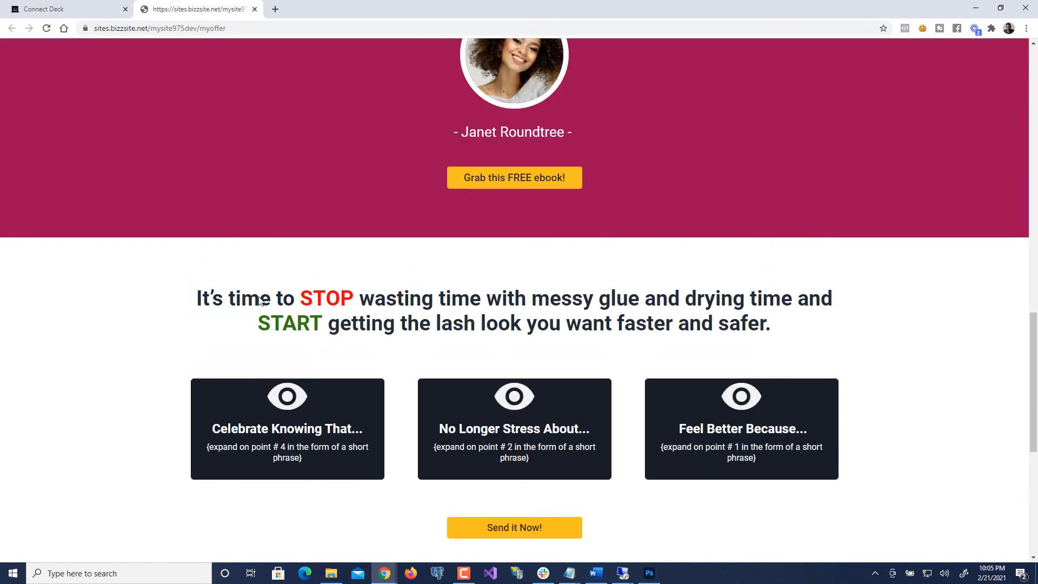
scroll(387, 324, up, 5)
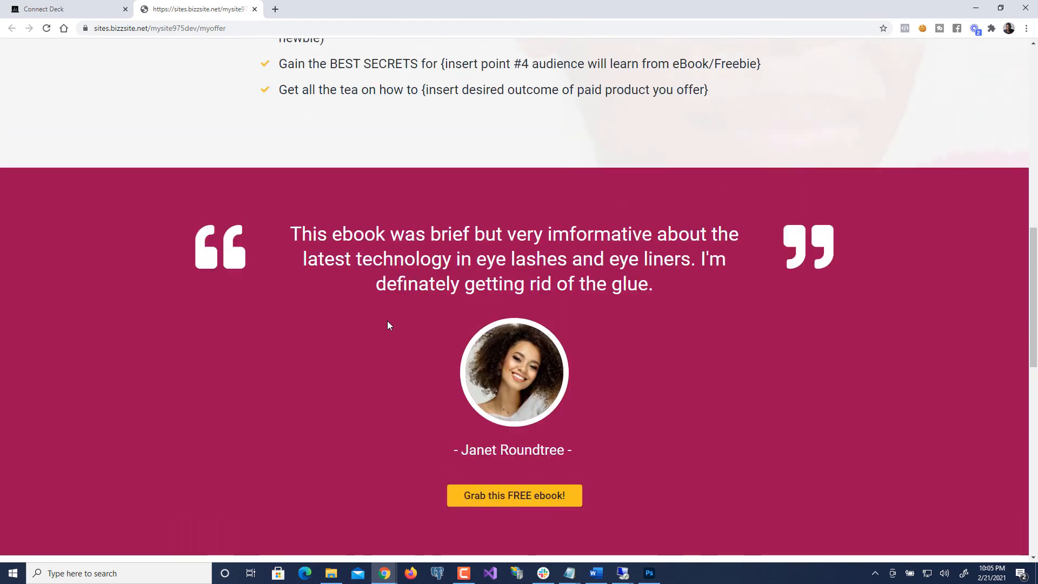
scroll(387, 324, down, 5)
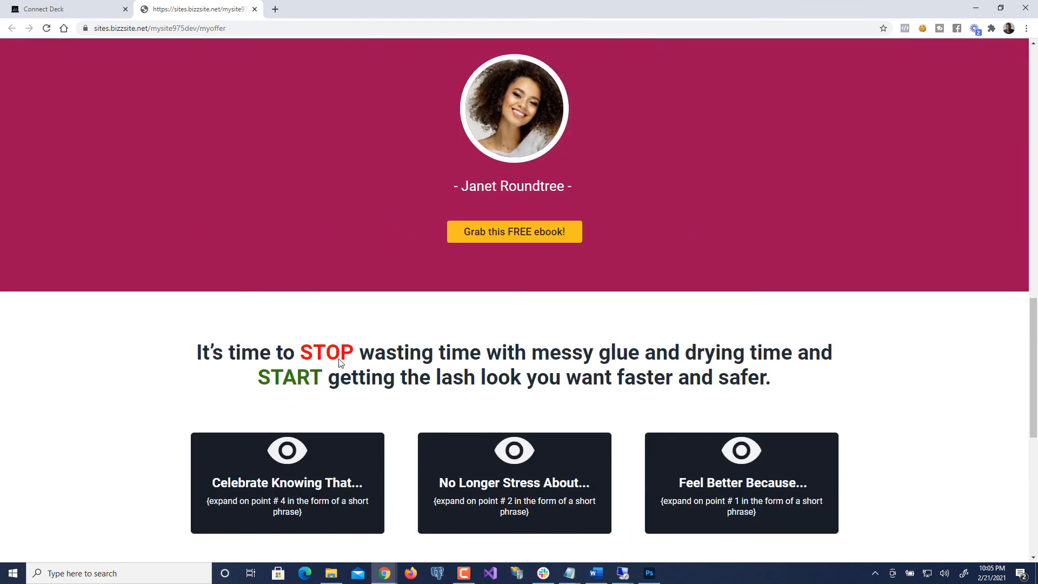
scroll(340, 363, up, 10)
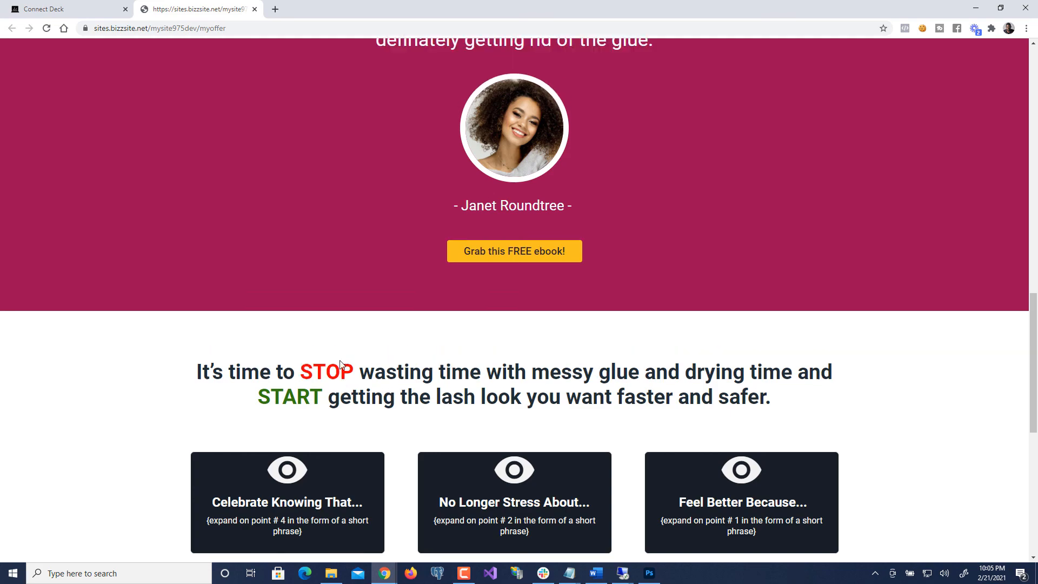
scroll(339, 362, up, 5)
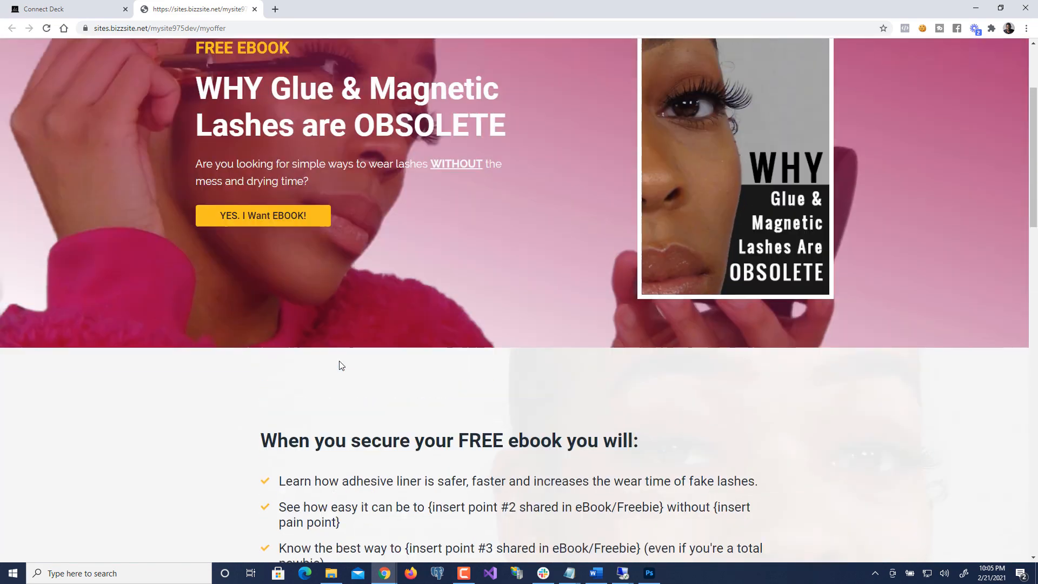
scroll(339, 363, down, 2)
scroll(339, 362, up, 2)
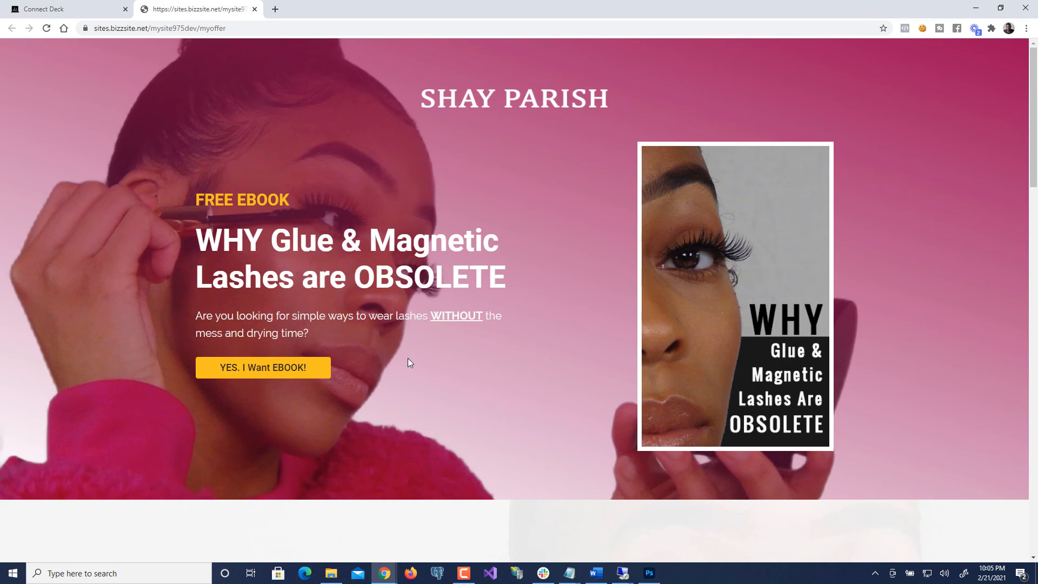
scroll(378, 351, down, 2)
scroll(378, 350, up, 2)
scroll(343, 266, down, 3)
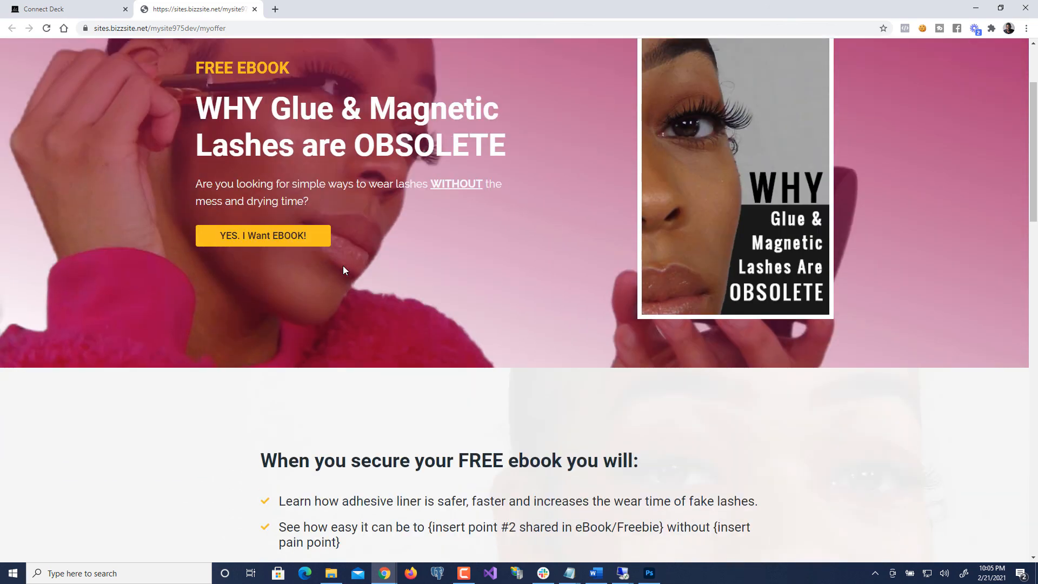
scroll(342, 265, down, 2)
scroll(343, 264, up, 5)
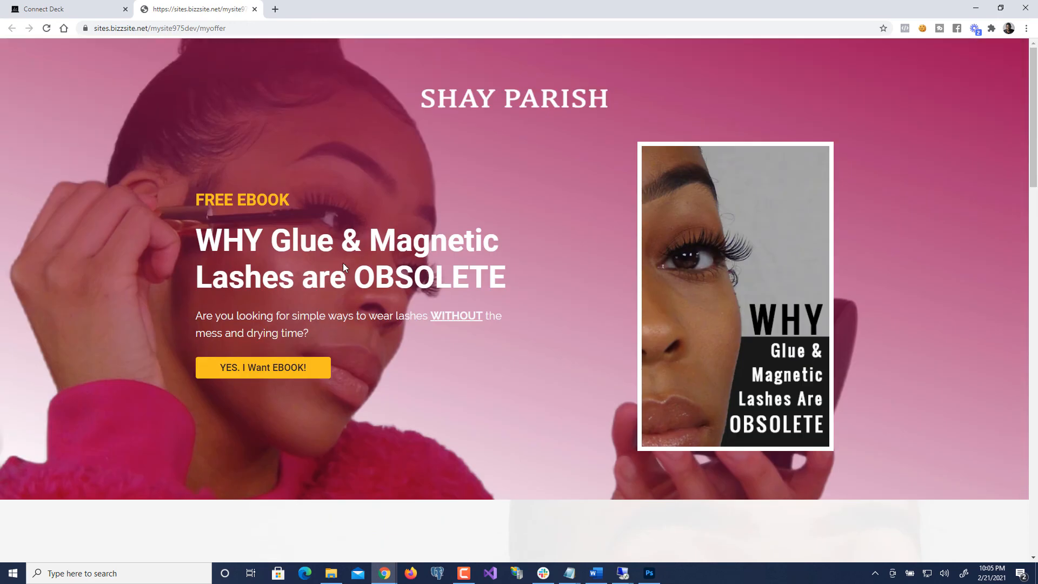